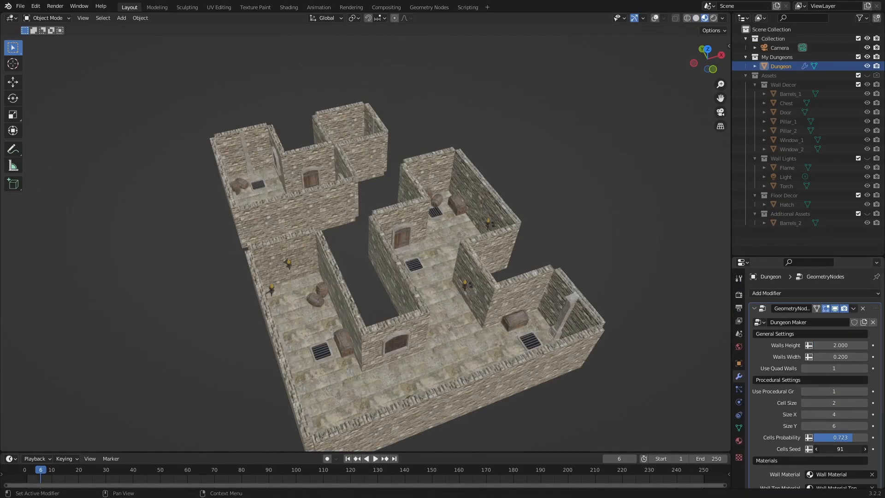
middle_click_drag(375, 263, 534, 247)
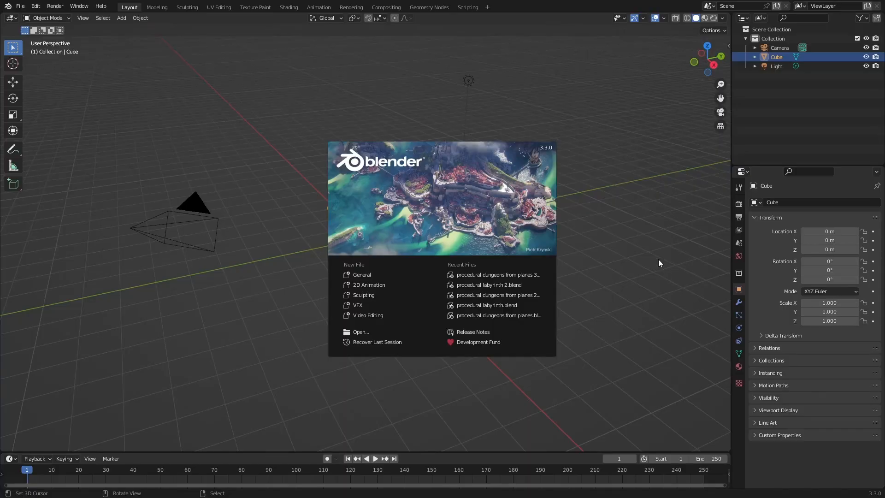
- Dismiss the splash screen and delete the default cube and light from the scene
left_click(628, 196)
middle_click_drag(426, 219, 364, 219)
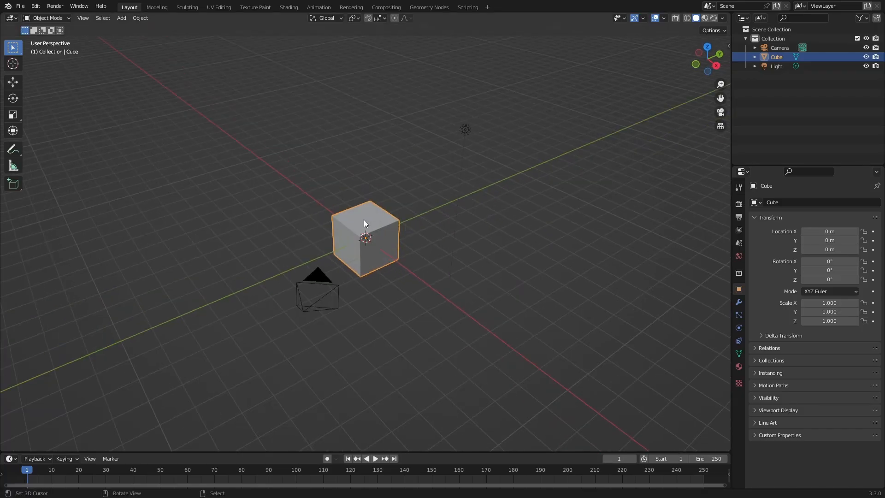
left_click(468, 128, "shift")
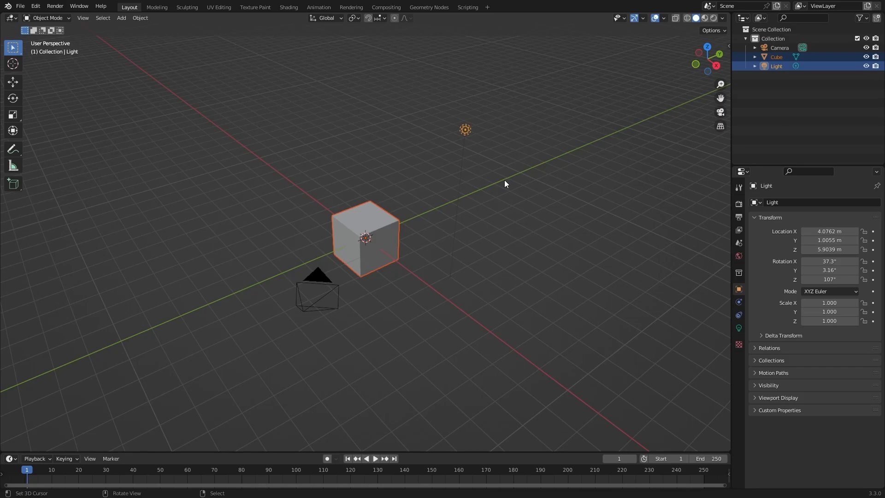
key("Delete")
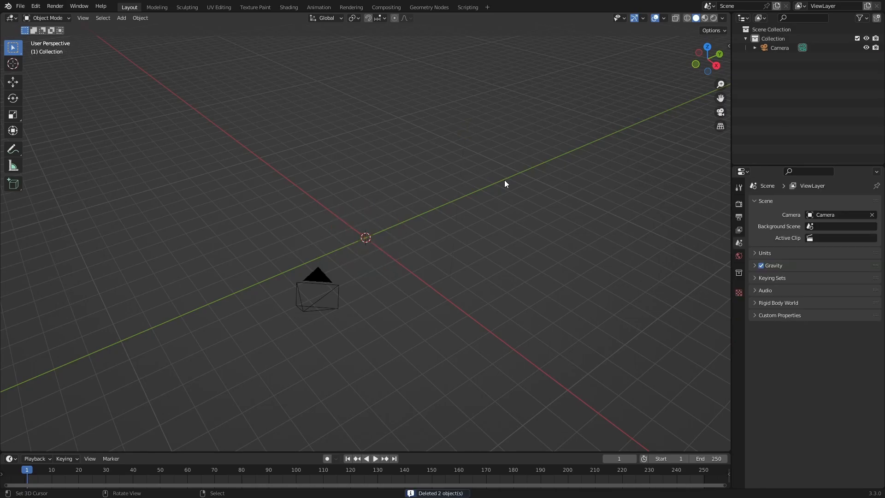
- Hide the default collection and create a new collection named My Dungeons
left_click(865, 39)
right_click(800, 83)
left_click(800, 84)
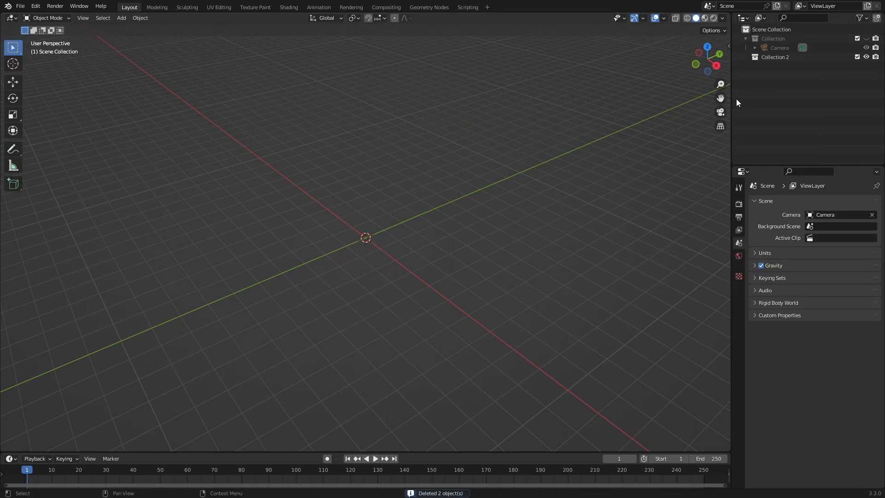
double_click(783, 57)
type("My Dung")
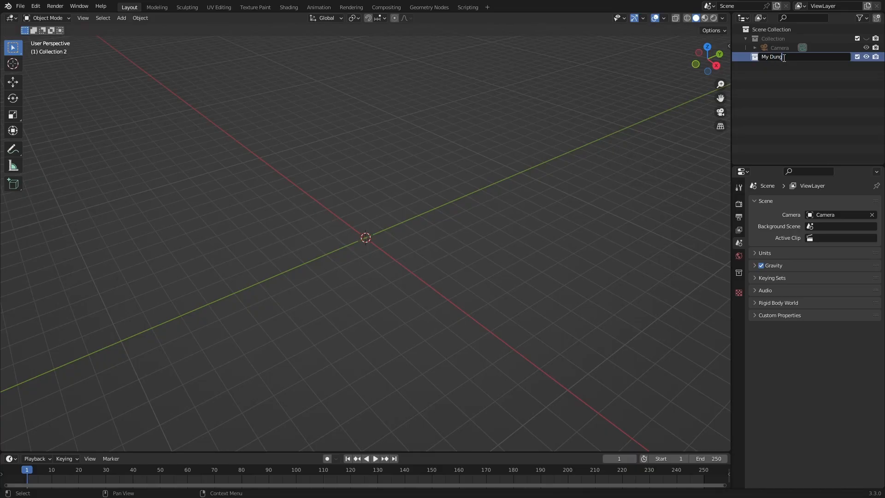
type("eons")
key("Return")
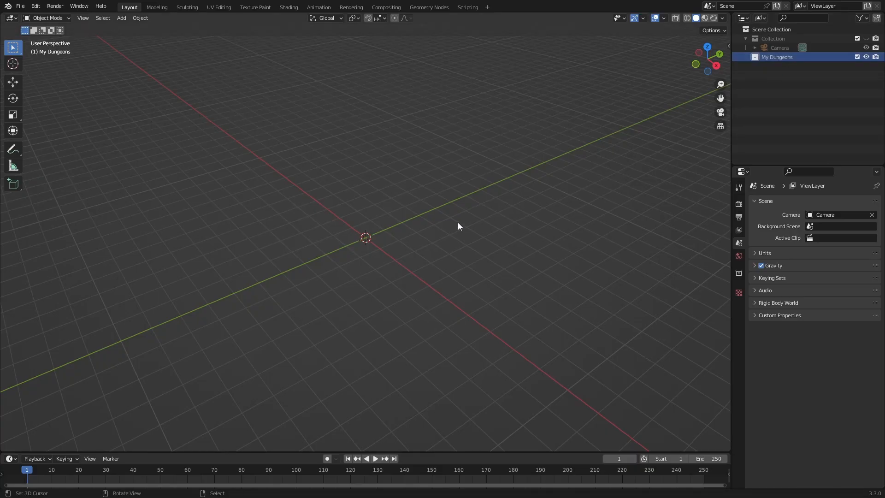
- Add a plane to the My Dungeons collection and rename it Dungeon
key("shift+a")
left_click(423, 234)
middle_click_drag(423, 238, 431, 254)
double_click(778, 66)
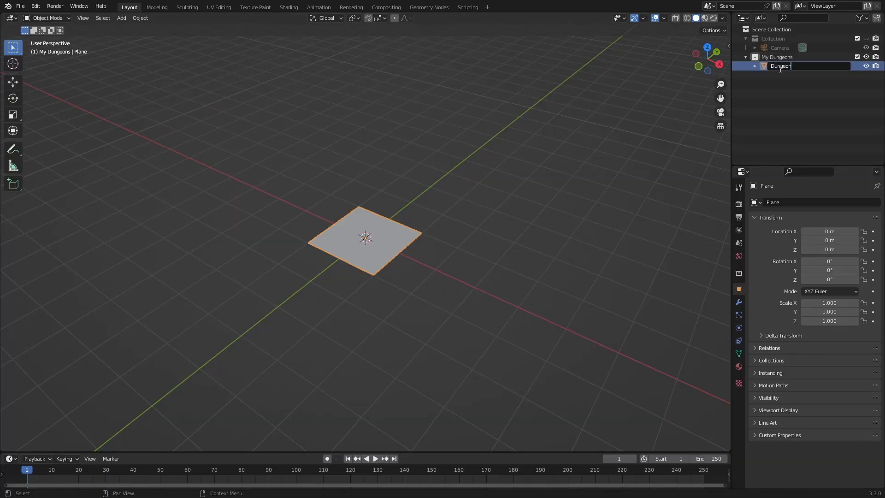
key("Return")
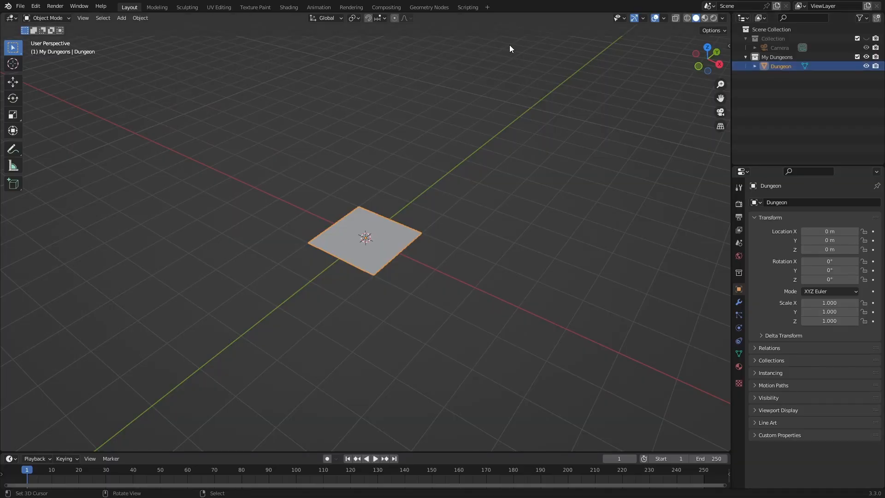
- Switch to the Geometry Nodes workspace, enlarge its working areas, and give the plane a new node tree named Dungeon Maker
left_click(424, 6)
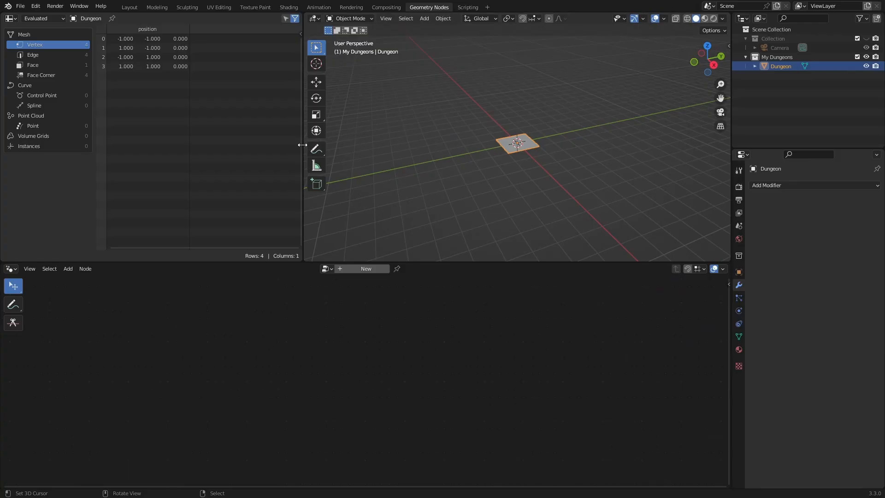
left_click_drag(302, 145, 93, 152)
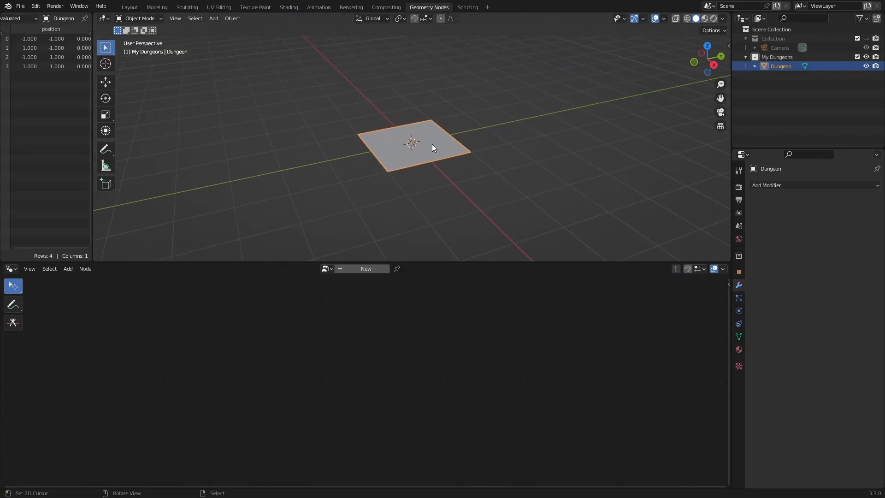
left_click_drag(432, 146, 428, 177, "alt")
left_click(365, 272)
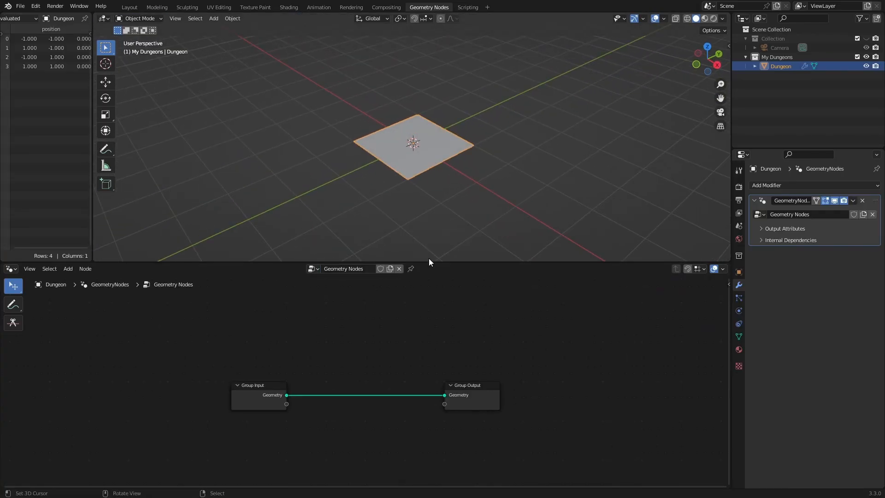
left_click_drag(430, 263, 363, 248)
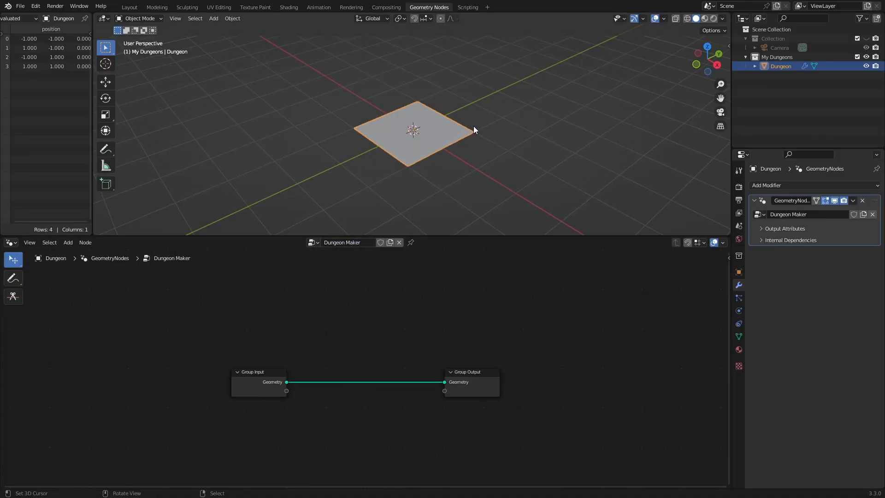
- In Edit Mode, extrude the plane's positive-Y edge 2 m along Y, then the new square's positive-X edge 2 m along X
left_click_drag(527, 94, 515, 110, "alt")
key("Tab")
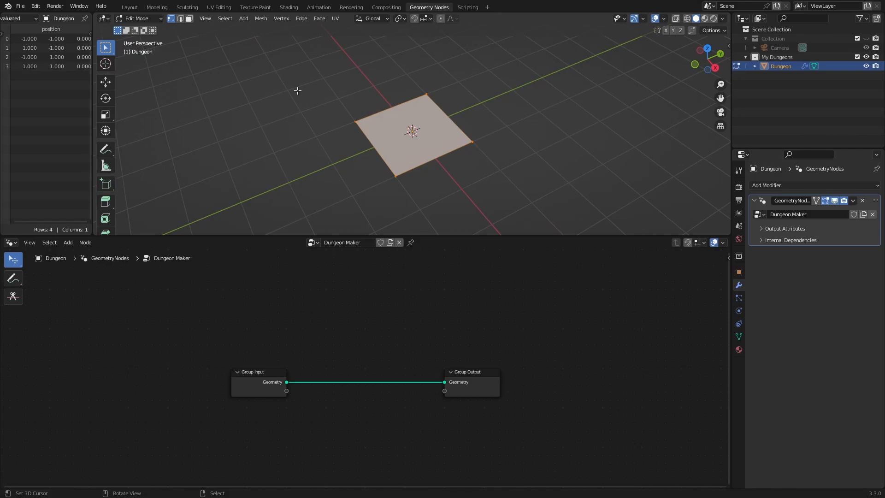
left_click(451, 130)
scroll(502, 148, "down", 2)
key("e")
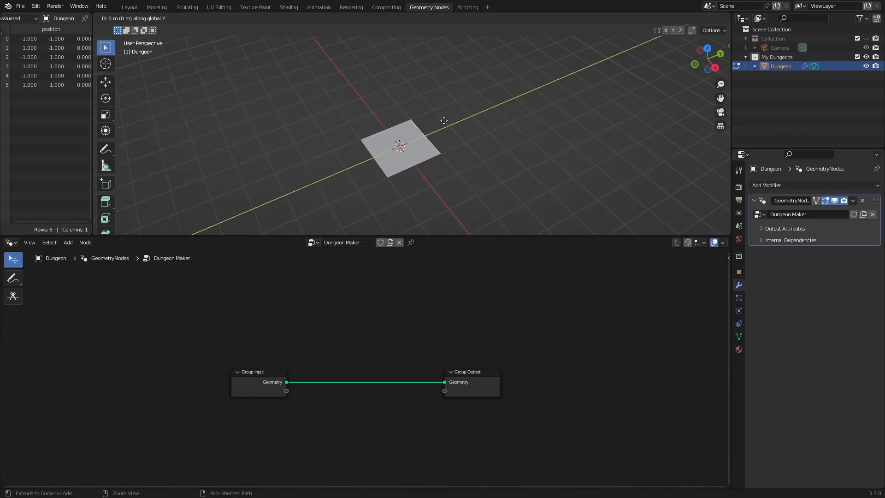
left_click(461, 140)
left_click(466, 141)
key("e")
key("x")
left_click(503, 174)
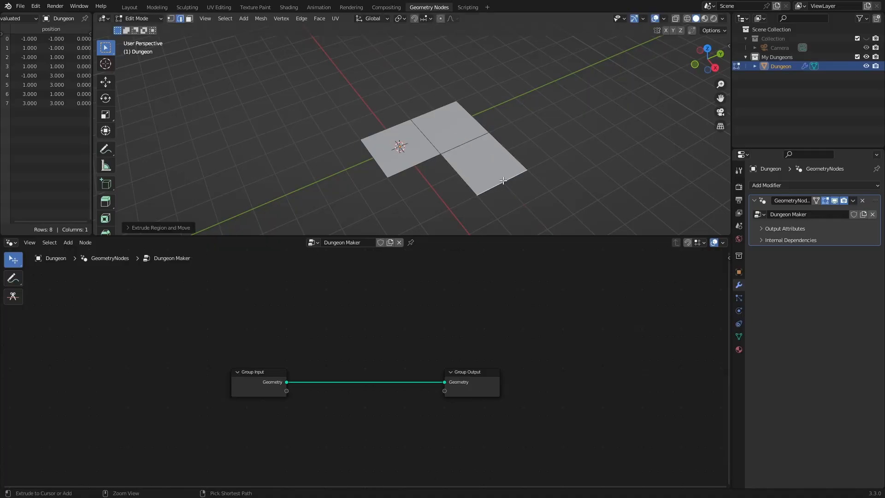
- Extrude the original square's negative-X and negative-Y edges 2 m outward along their axes and return to Object Mode
right_click(386, 130)
key("e")
key("x")
left_click(476, 145, "ctrl")
middle_click_drag(374, 163, 388, 165)
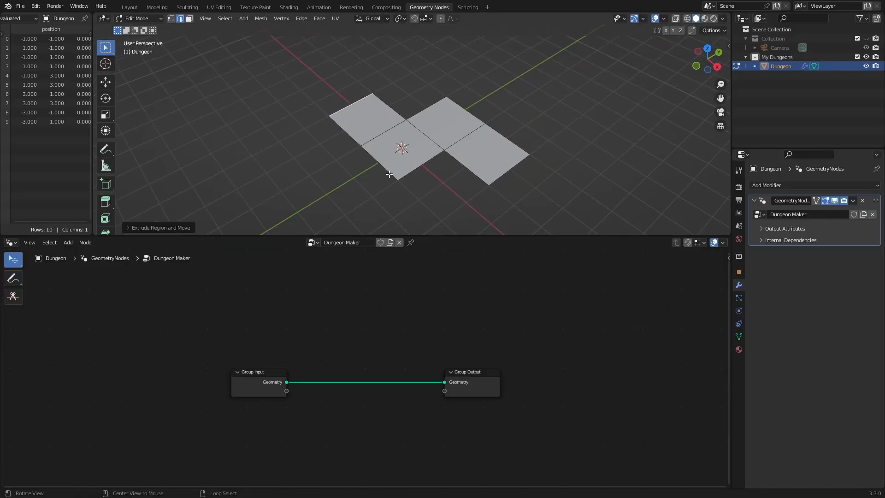
right_click(388, 165)
key("e")
key("x")
key("y")
left_click(466, 157)
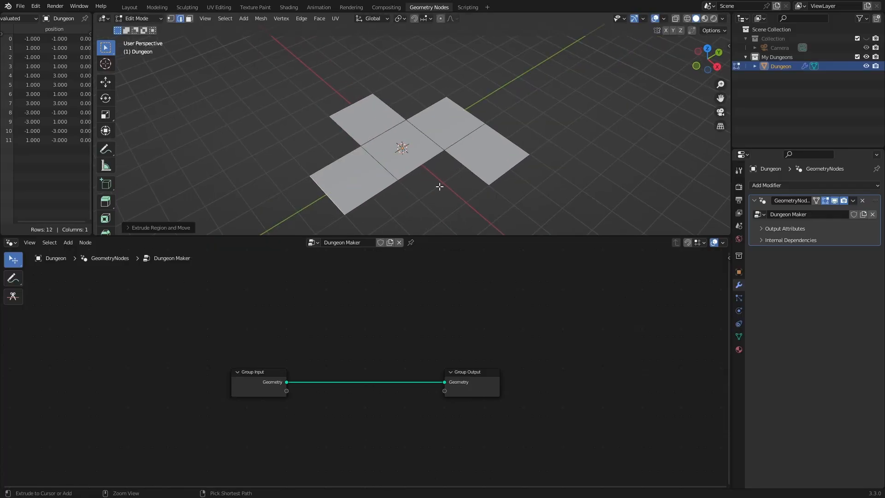
key("Tab")
scroll(465, 156, "up", 3)
middle_click_drag(444, 176, 473, 168)
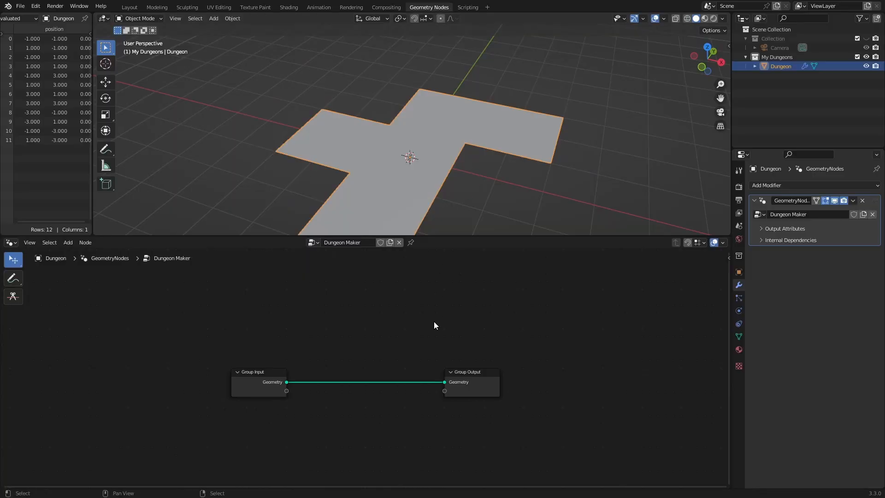
- Insert an Extrude Mesh node between Group Input and Group Output and move Group Output further away
scroll(373, 398, "up", 1)
middle_click_drag(373, 397, 300, 362)
key("shift+a")
mouse_move(356, 310)
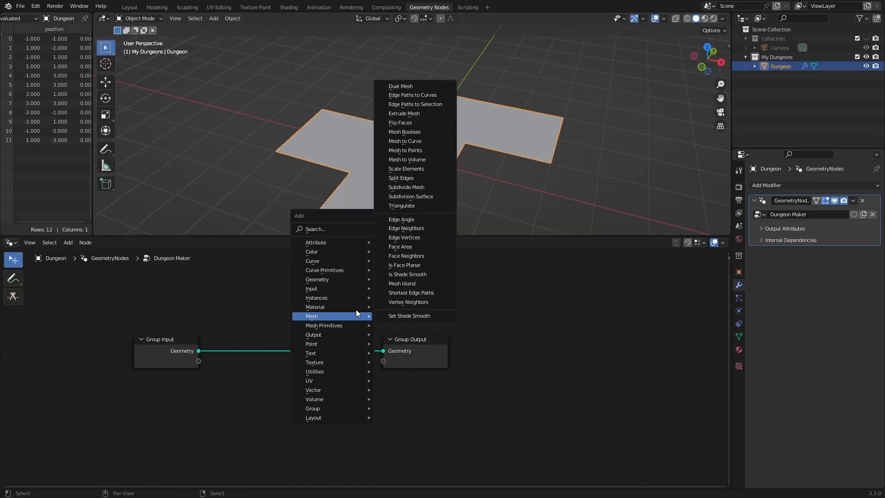
left_click(338, 229)
type("ext")
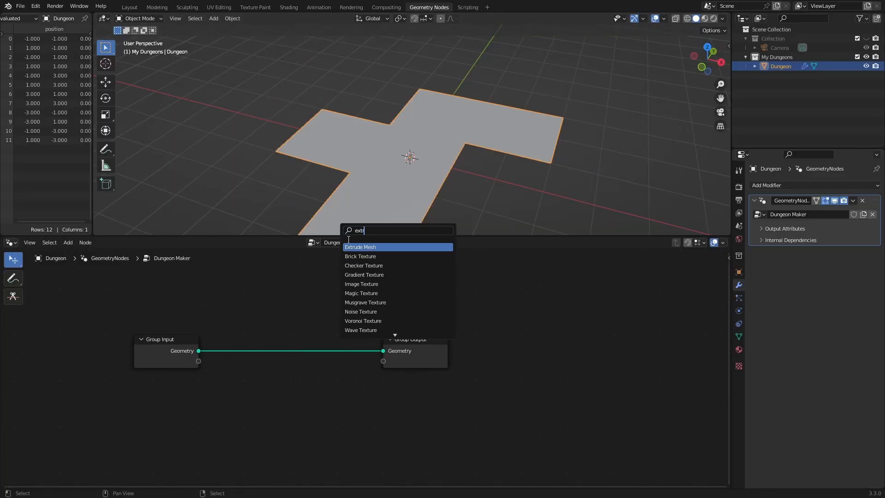
type("r")
key("Return")
left_click(295, 308)
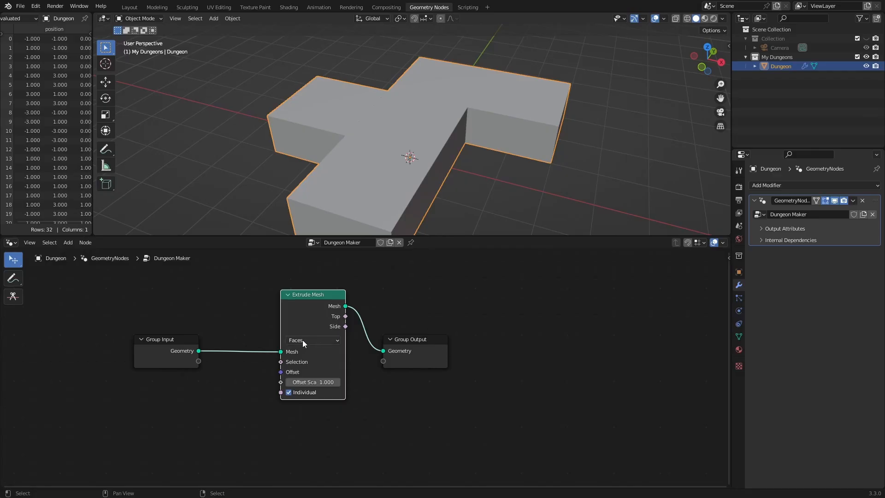
left_click_drag(438, 366, 559, 338)
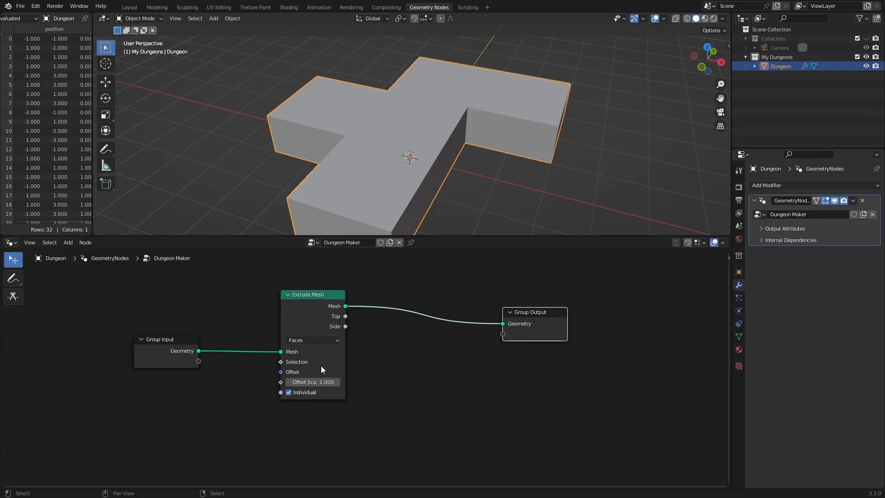
- Expose Extrude Mesh's Offset Scale as a group input and set it to 2.3
middle_click_drag(448, 173, 435, 151)
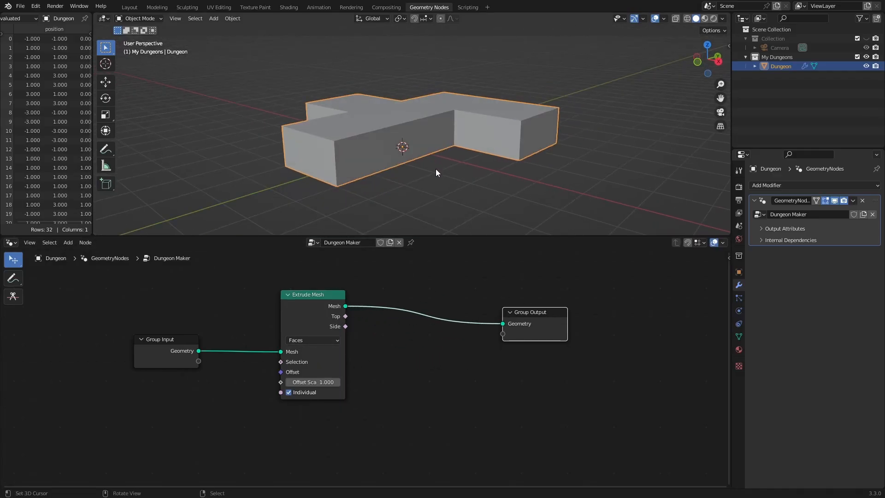
left_click_drag(306, 381, 197, 362)
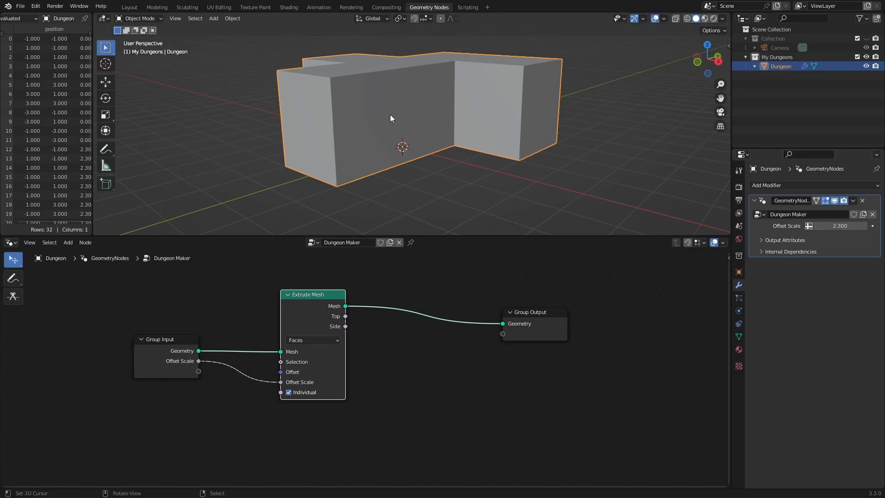
middle_click_drag(390, 114, 550, 218)
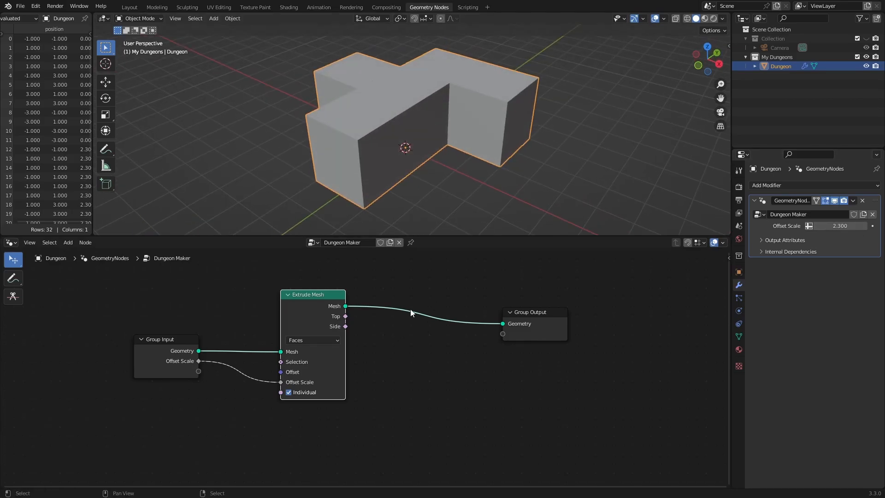
- Set the viewport shading to Flat lighting with Shadow and Cavity enabled, and adjust the shadow intensity
left_click(722, 19)
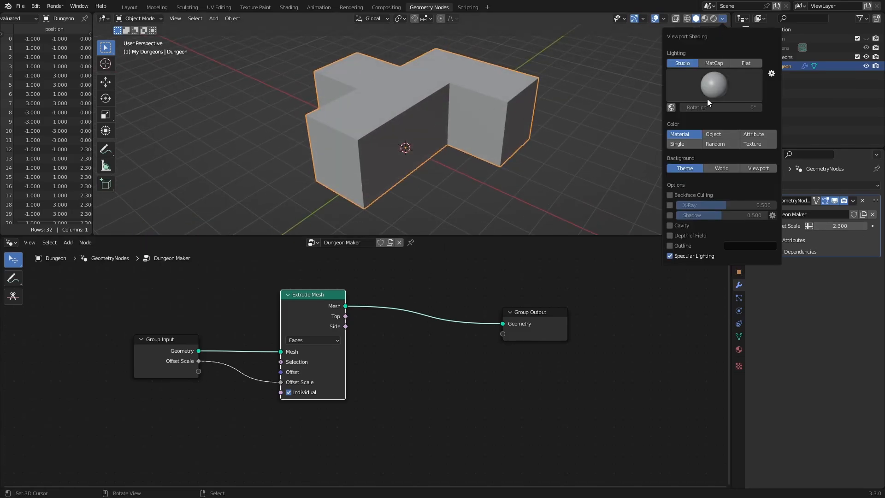
left_click(744, 64)
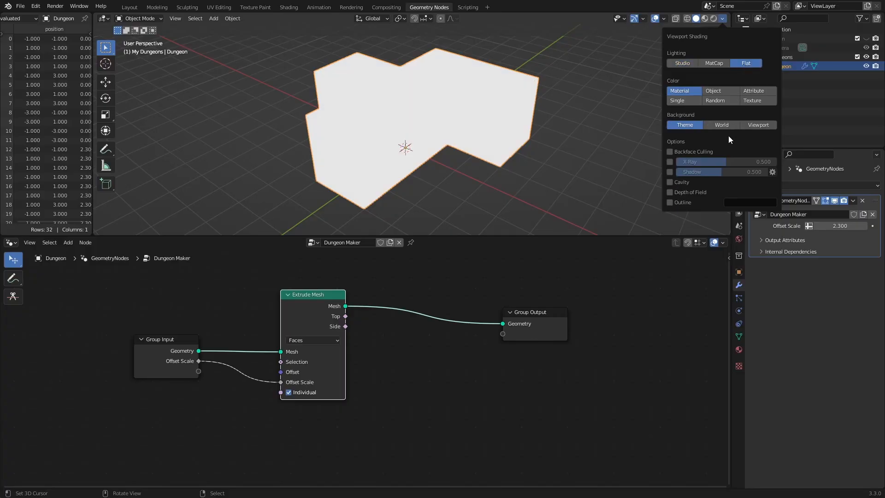
left_click(669, 171)
left_click(670, 182)
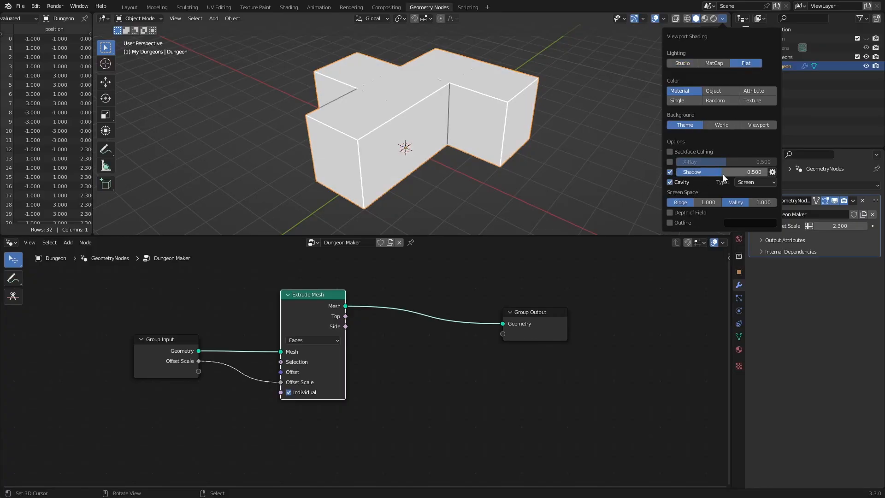
left_click_drag(711, 175, 722, 174)
- Inspect the underside of the extruded mesh and disable Individual on the Extrude Mesh node
mouse_move(444, 212)
middle_mouse_down()
mouse_move(408, 96)
mouse_move(428, 118)
mouse_move(512, 109)
mouse_move(397, 112)
mouse_move(374, 77)
mouse_move(364, 27)
middle_mouse_up()
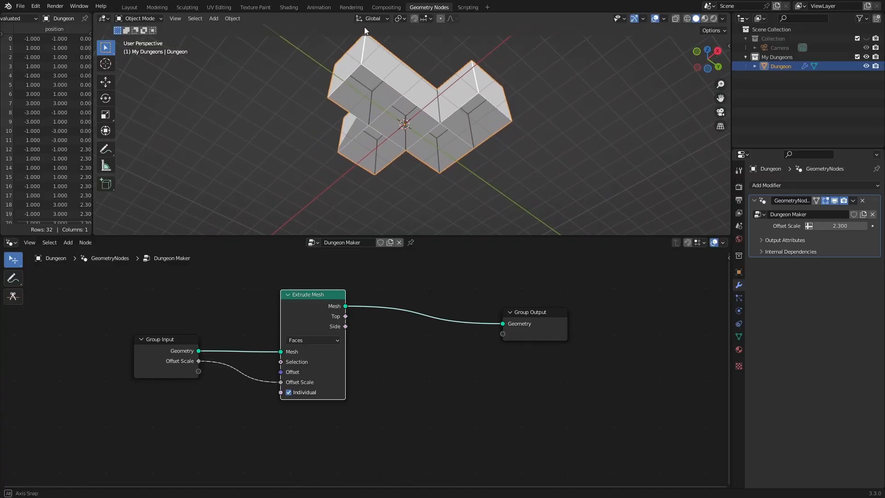
middle_click_drag(391, 116, 593, 136)
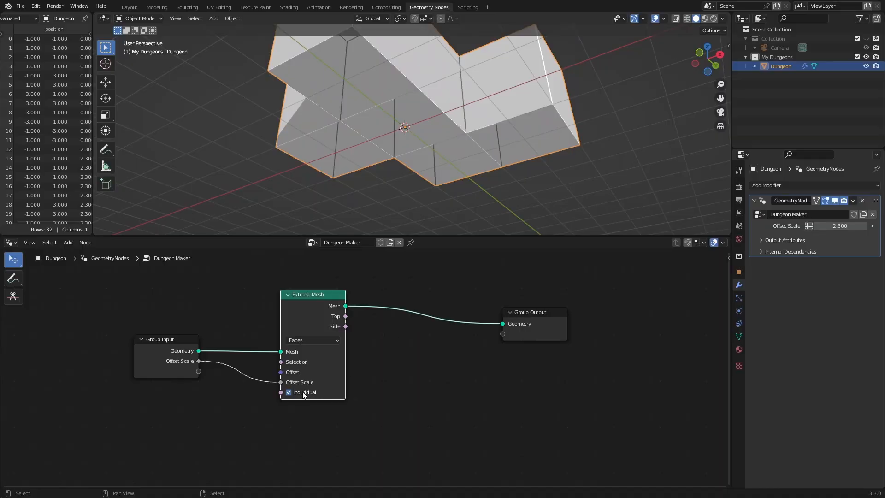
left_click(289, 392)
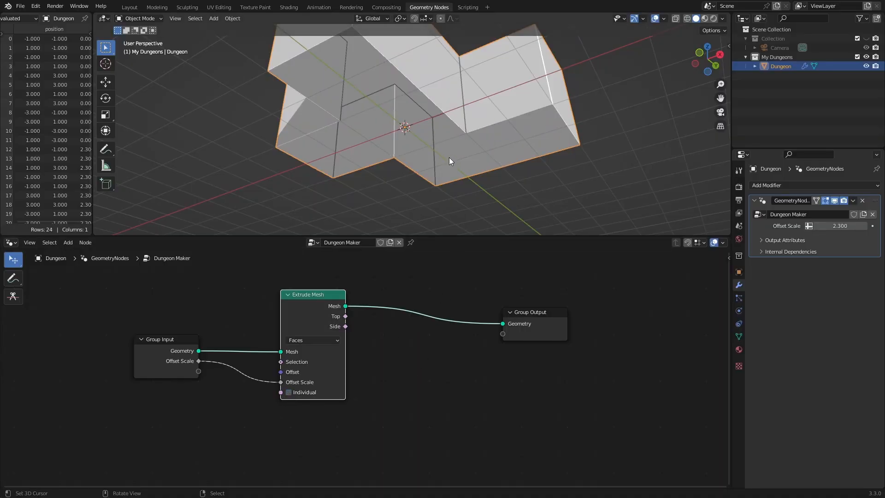
middle_click_drag(449, 156, 426, 175)
scroll(440, 355, "down", 1)
- Move Group Output further away and insert a Delete Geometry node between Extrude Mesh and Group Output
middle_click_drag(441, 355, 286, 380)
left_click_drag(403, 335, 535, 324)
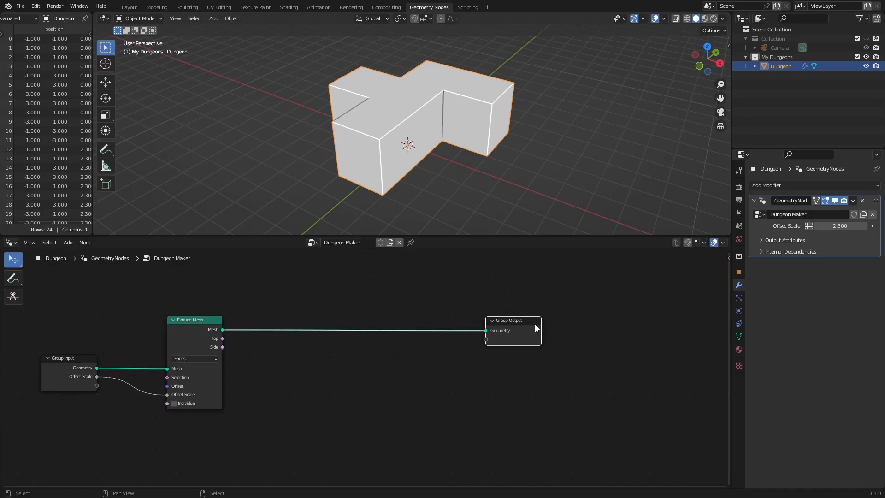
key("shift+a")
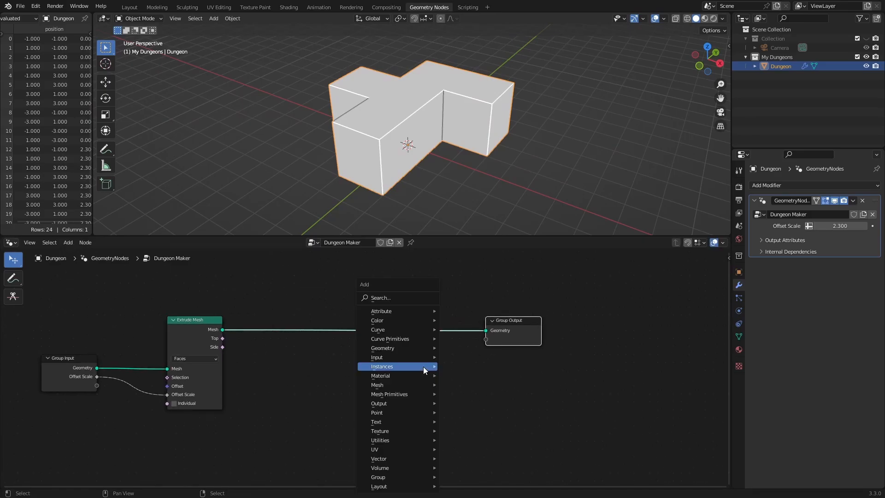
left_click(403, 298)
type("dele")
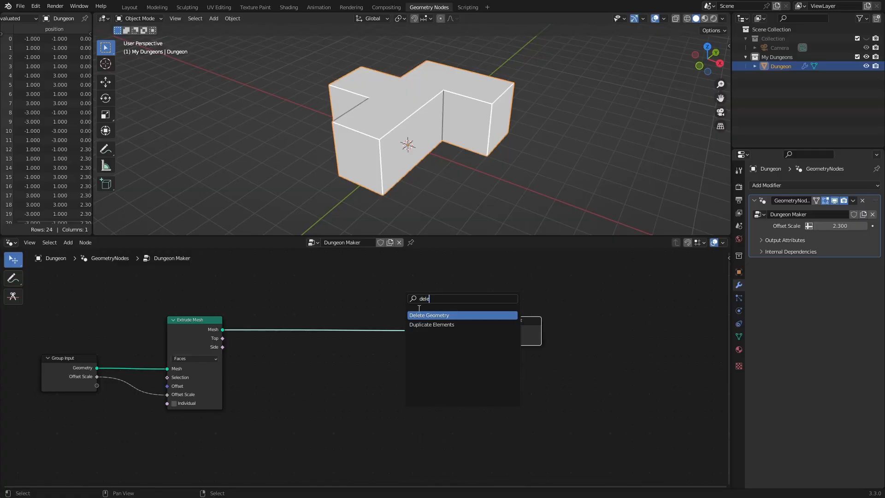
key("Return")
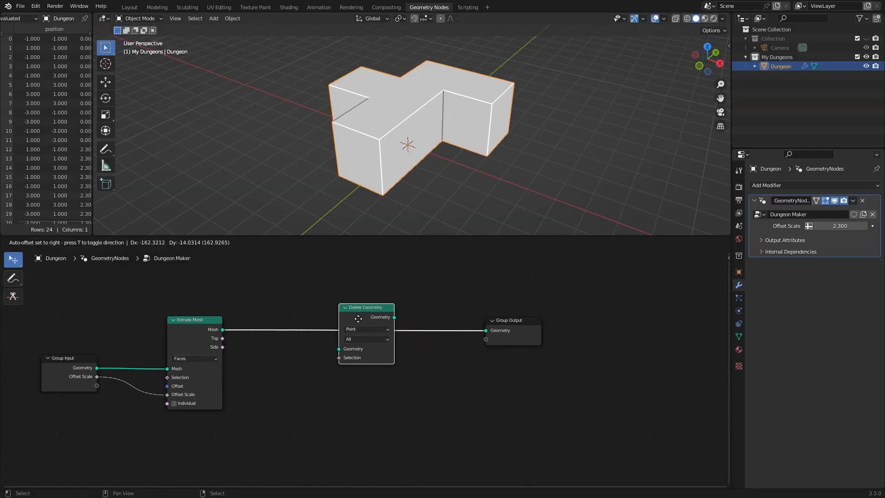
left_click(364, 327)
- Set the Delete Geometry domain to Face and link Extrude Mesh's Top output to its Selection input
left_click(364, 327)
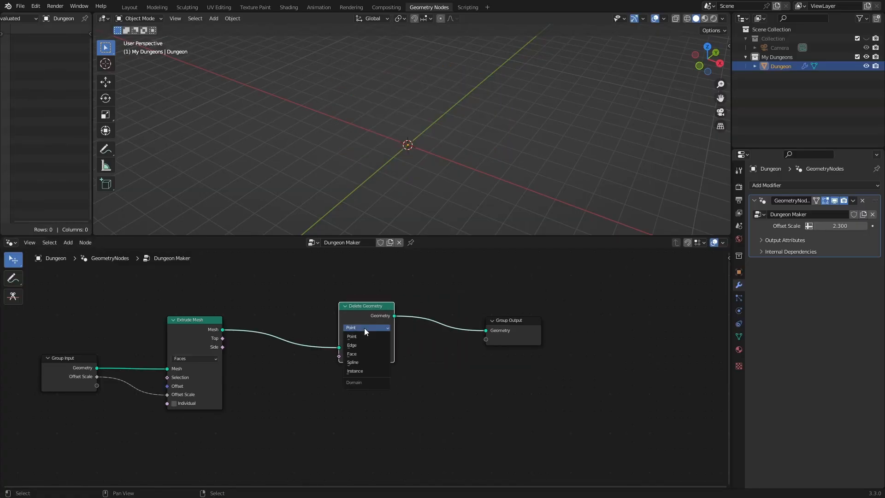
left_click(361, 353)
scroll(313, 374, "up", 2)
scroll(304, 360, "up", 3, "ctrl")
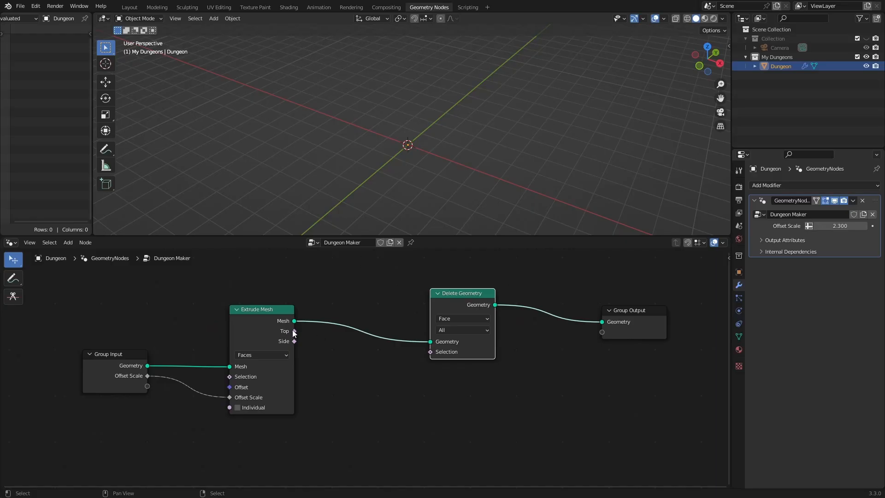
left_click_drag(294, 331, 350, 348)
left_click_drag(435, 353, 431, 351)
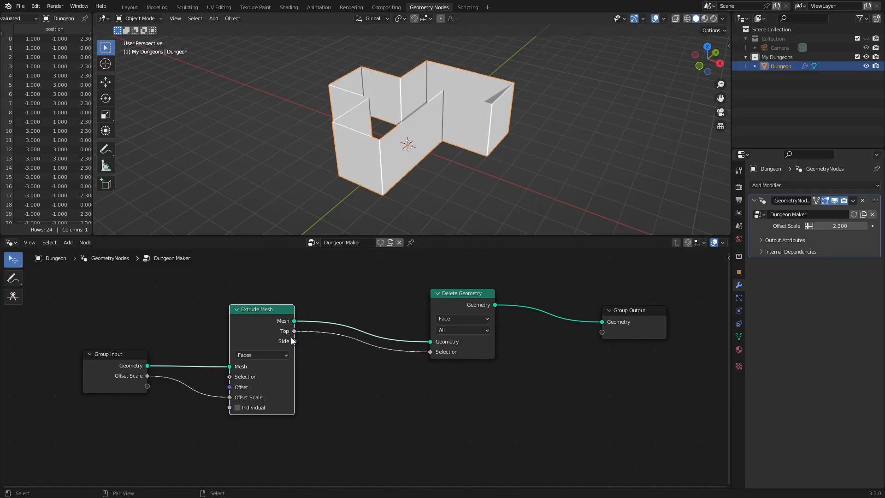
scroll(460, 361, "down", 1)
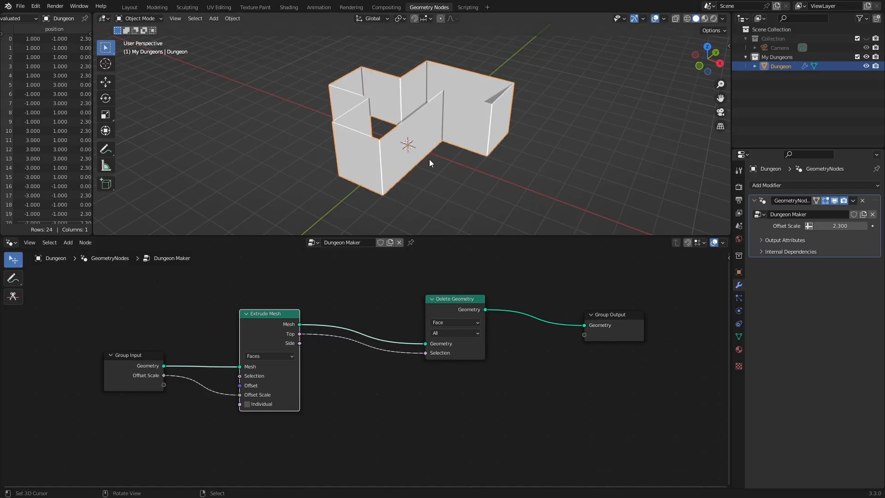
middle_click_drag(430, 159, 441, 118)
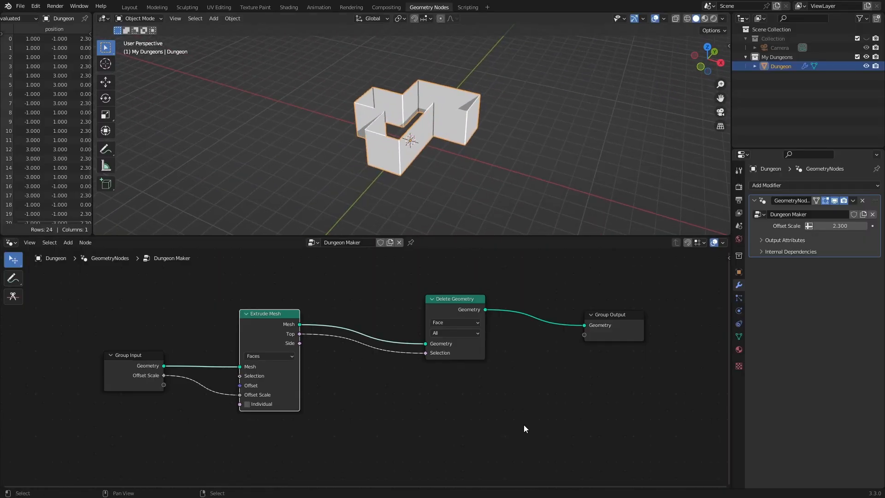
- Make room in the node tree by moving Group Output further from Delete Geometry and Group Input below Extrude Mesh
middle_click_drag(523, 425, 401, 446)
left_click_drag(490, 327, 613, 312)
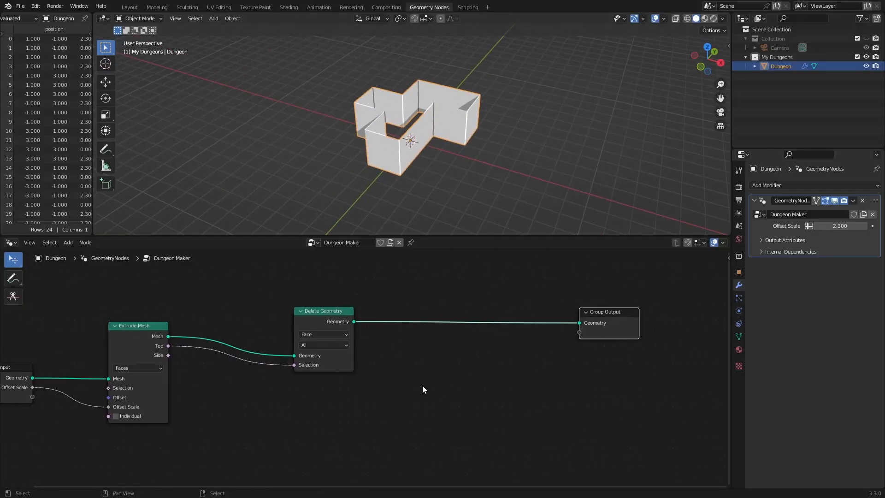
middle_click_drag(422, 389, 465, 375)
left_click_drag(39, 371, 36, 439)
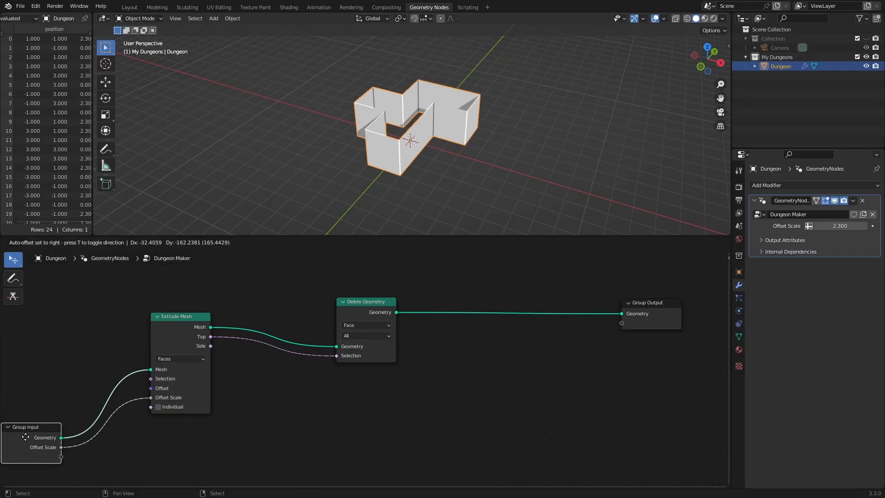
middle_click_drag(520, 402, 488, 390)
- Insert a Join Geometry node between Delete Geometry and Group Output and link Group Input's Geometry into it
key("shift+a")
type("join")
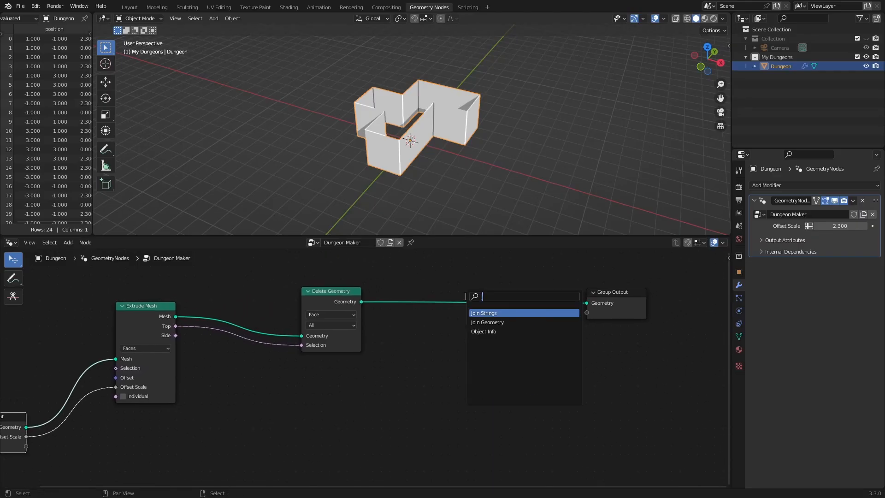
key("Return")
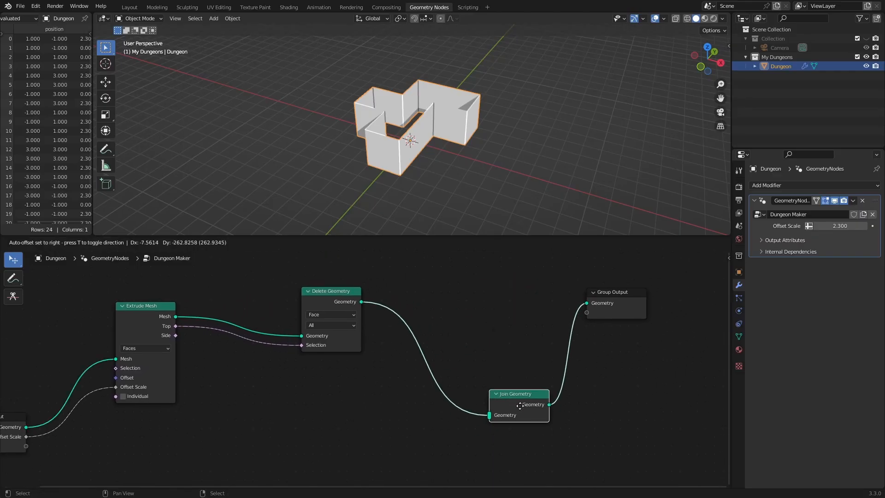
left_click(520, 407)
middle_click_drag(269, 450, 310, 405)
left_click_drag(67, 382, 539, 375)
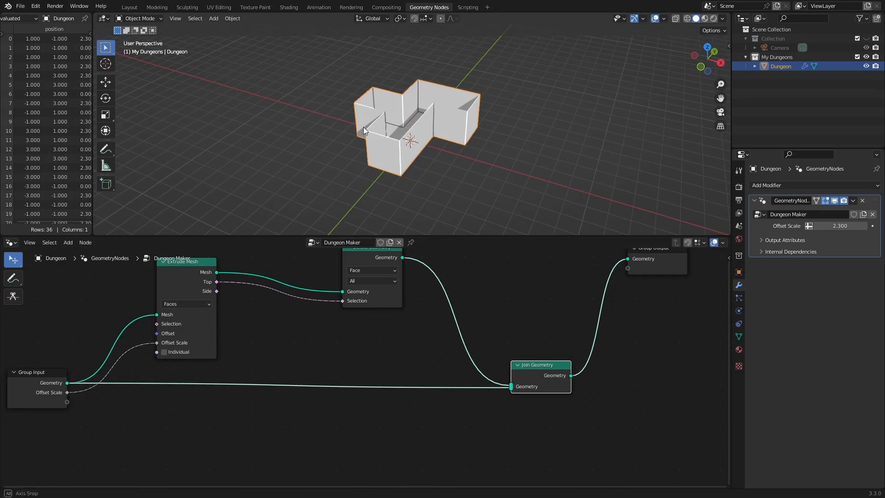
- In Edit Mode, extend the dungeon layout by extruding the selected floor edge twice along Y and once along X, and return to Object Mode
middle_click_drag(363, 127, 498, 161)
key("Tab")
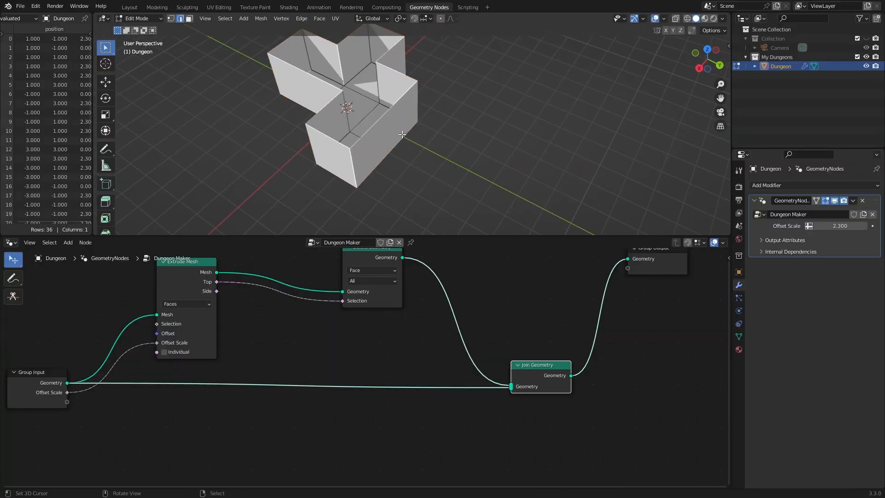
key("e")
key("y")
left_click(457, 154, "ctrl")
key("e")
key("y")
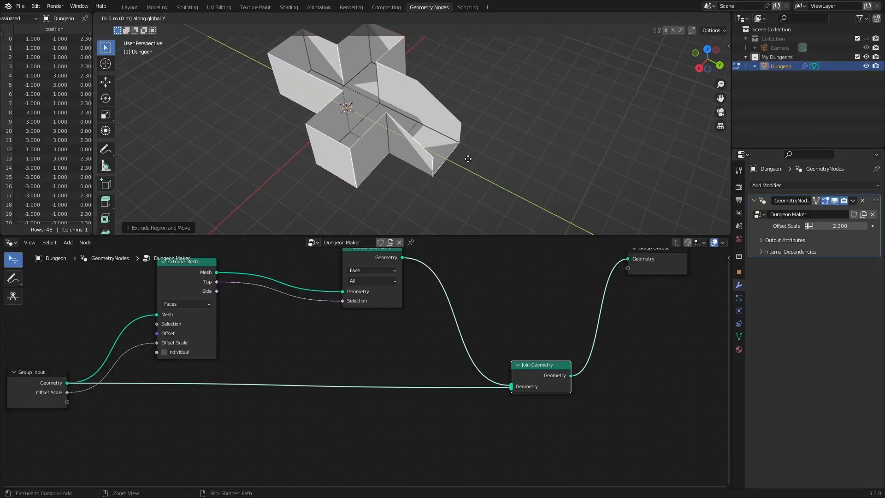
left_click(470, 189, "ctrl")
middle_click_drag(471, 190, 513, 178)
key("e")
key("x")
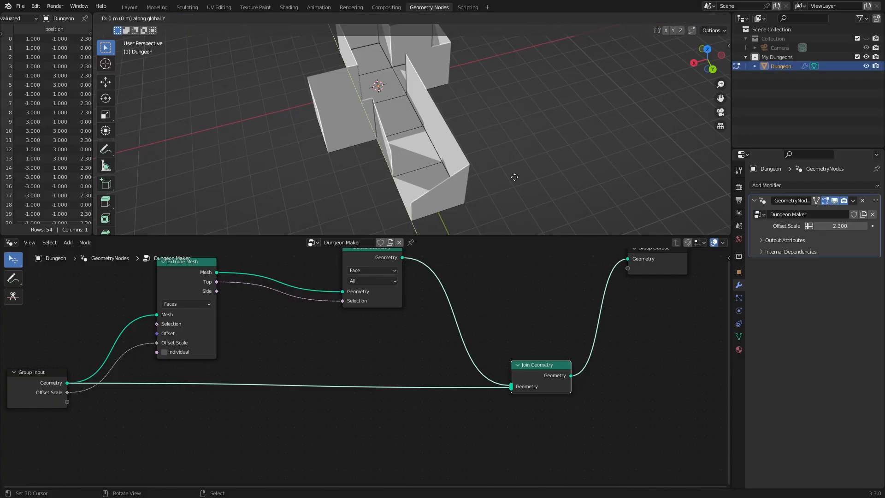
left_click(459, 194, "ctrl")
scroll(456, 191, "down", 2)
middle_click_drag(359, 170, 430, 148)
key("Tab")
- Insert a second Extrude Mesh node between Delete Geometry and Join Geometry
scroll(410, 352, "down", 1)
middle_click_drag(422, 357, 368, 362)
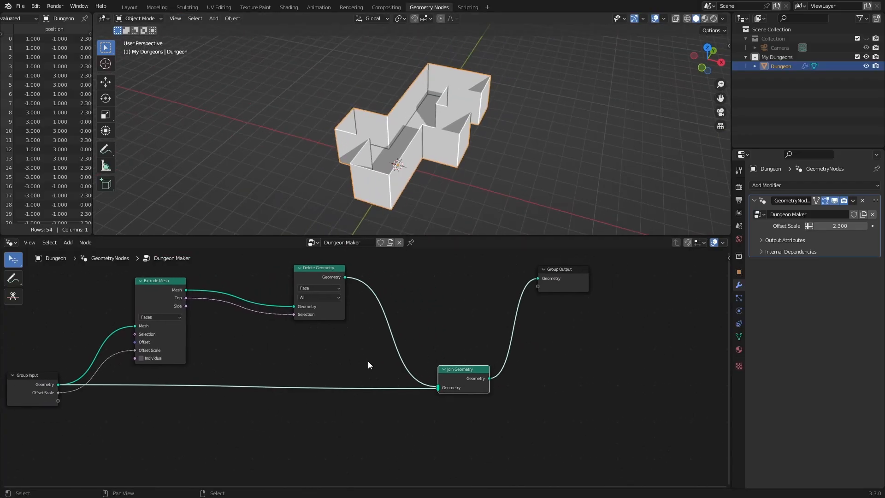
middle_click_drag(460, 331, 414, 328)
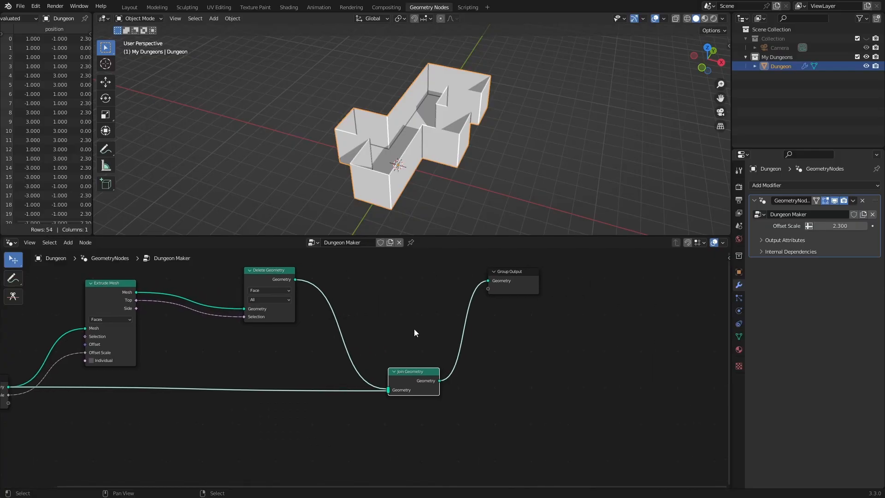
key("shift+a")
left_click(389, 298)
type("ext")
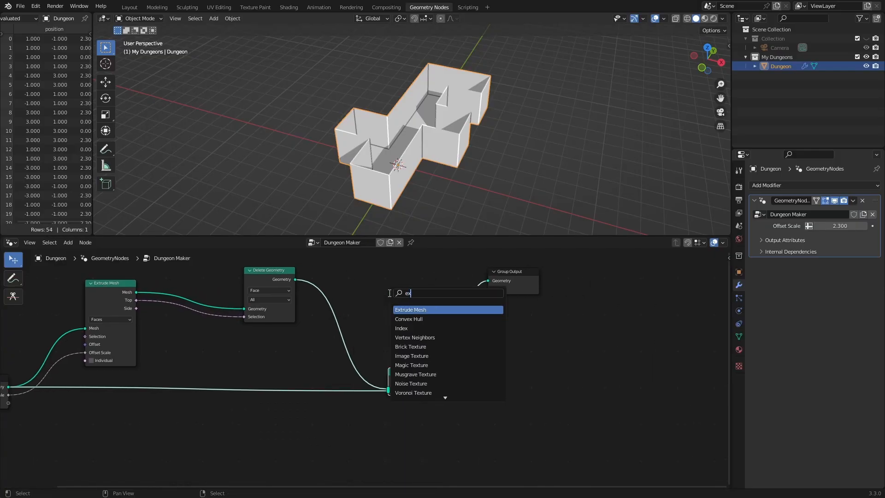
left_click(418, 309)
left_click(361, 277)
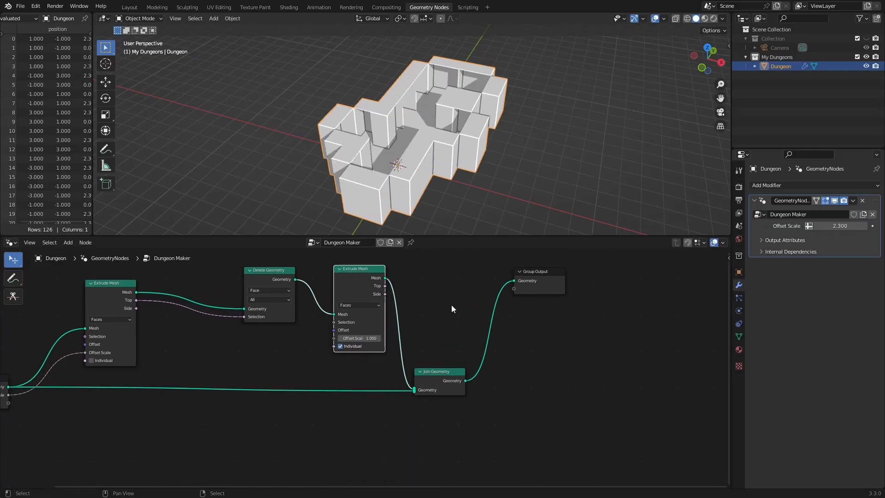
- Set the second Extrude Mesh node's Offset Scale to 0.2 and inspect the thickened walls
middle_click_drag(462, 288, 411, 308)
left_click_drag(323, 295, 337, 294)
left_click_drag(324, 355, 287, 354)
scroll(400, 111, "up", 3)
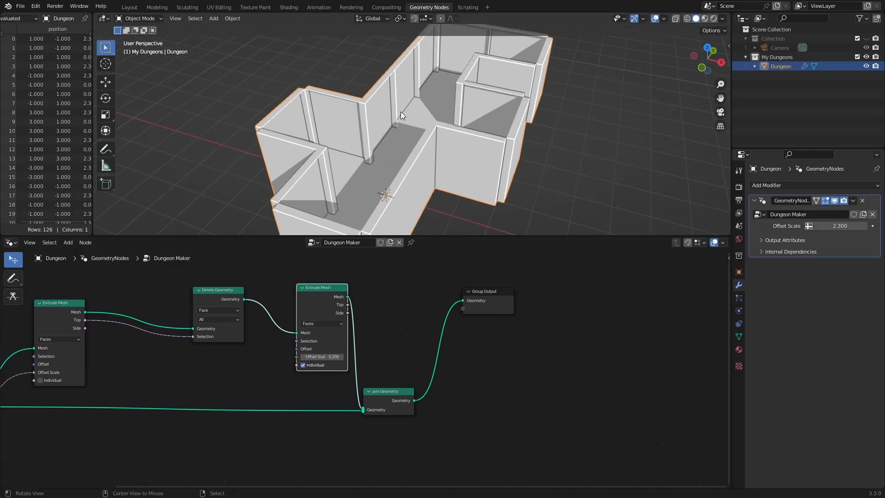
middle_click_drag(400, 111, 452, 115)
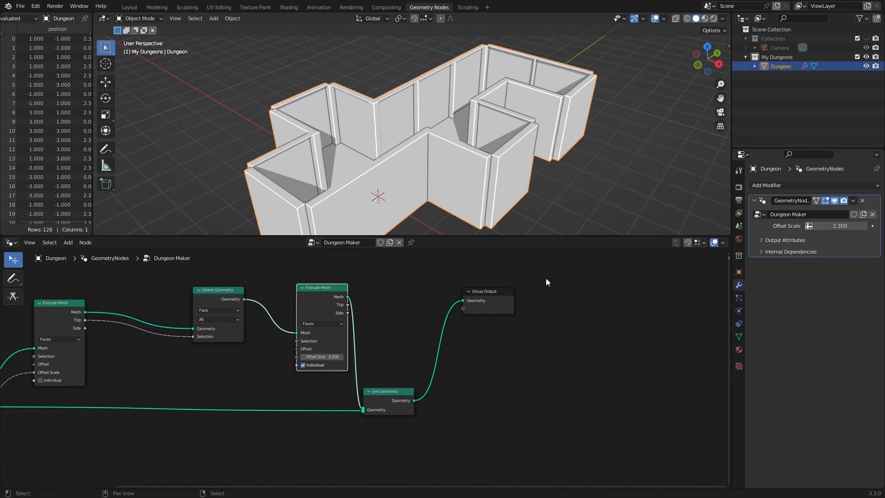
- Spread out the Join Geometry, Group Output and Delete Geometry nodes to make room around the second Extrude Mesh
left_click_drag(387, 399, 445, 394)
left_click_drag(496, 294, 586, 292)
middle_click_drag(411, 103, 452, 132)
left_click_drag(223, 291, 218, 255)
middle_click_drag(391, 306, 386, 334)
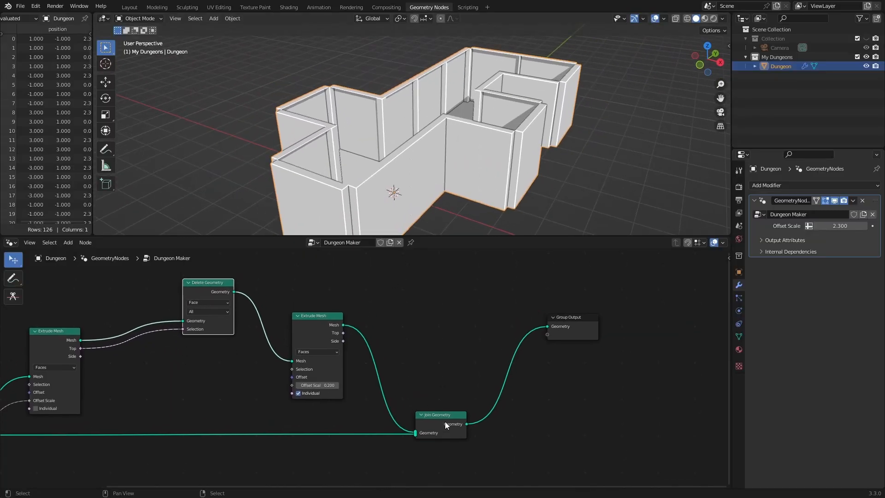
- Duplicate Join Geometry into the link after the second Extrude Mesh and connect Delete Geometry's output to the duplicate
left_click(444, 421)
key("shift+d")
left_click(405, 288)
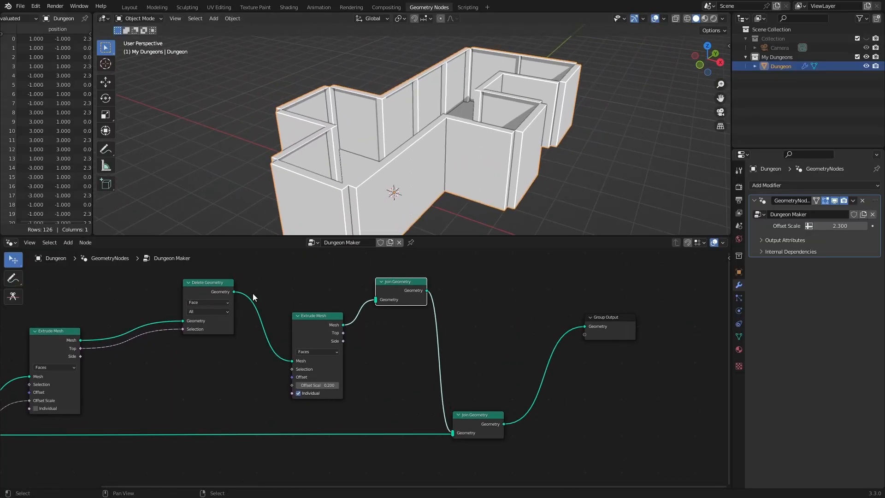
left_click_drag(234, 291, 378, 297)
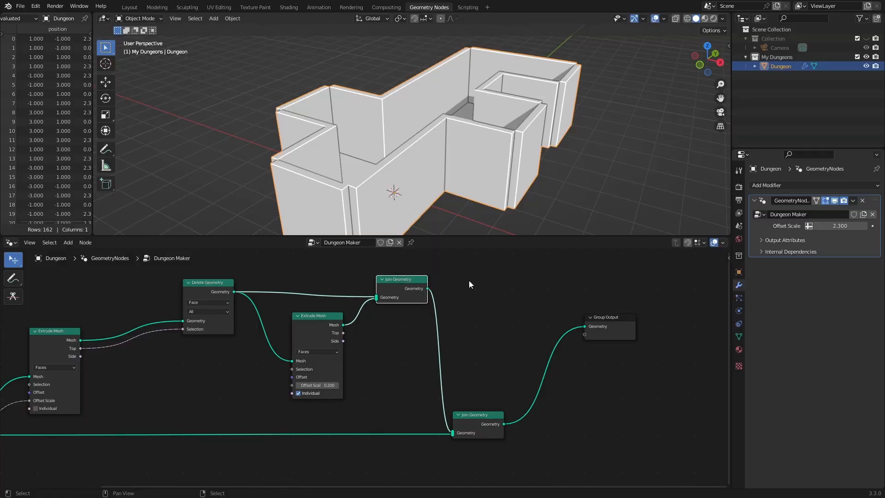
- Try applying the geometry nodes modifier and moving a top wall edge in Edit Mode, and undo the test
middle_click_drag(467, 152, 456, 125)
scroll(521, 153, "up", 4)
middle_click_drag(521, 153, 464, 133)
left_click(853, 201)
left_click(838, 213)
scroll(529, 118, "down", 2)
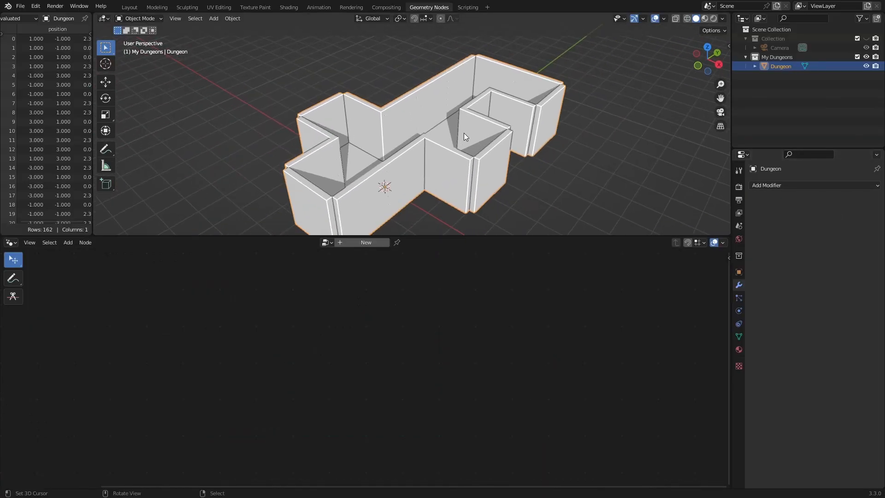
key("Tab")
right_click(400, 106)
key("g")
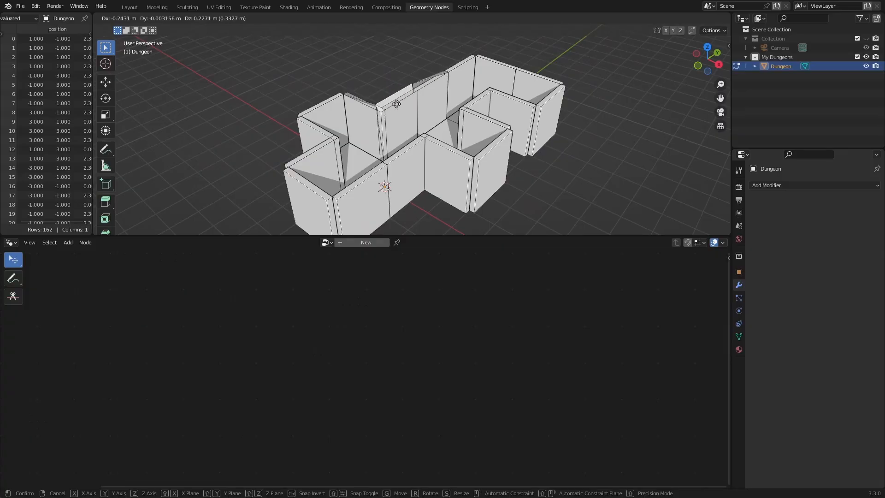
key("Escape")
key("ctrl+z")
key("ctrl+z")
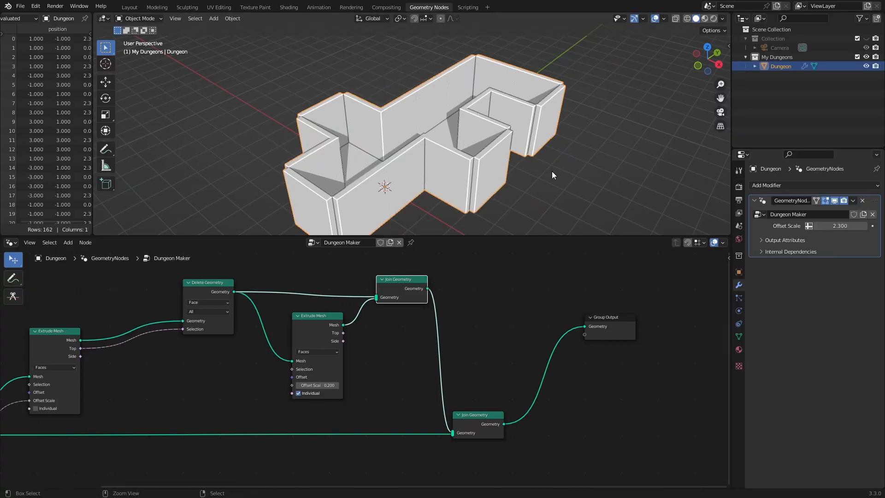
- Insert a Merge by Distance node between the two Join Geometry nodes and position it clear of the others
scroll(479, 321, "up", 2)
middle_click_drag(511, 321, 461, 325)
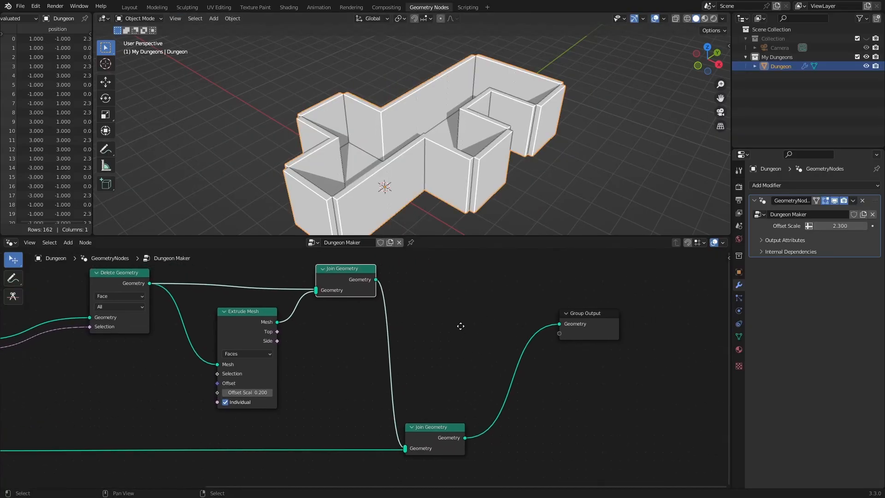
key("shift+a")
type("merge")
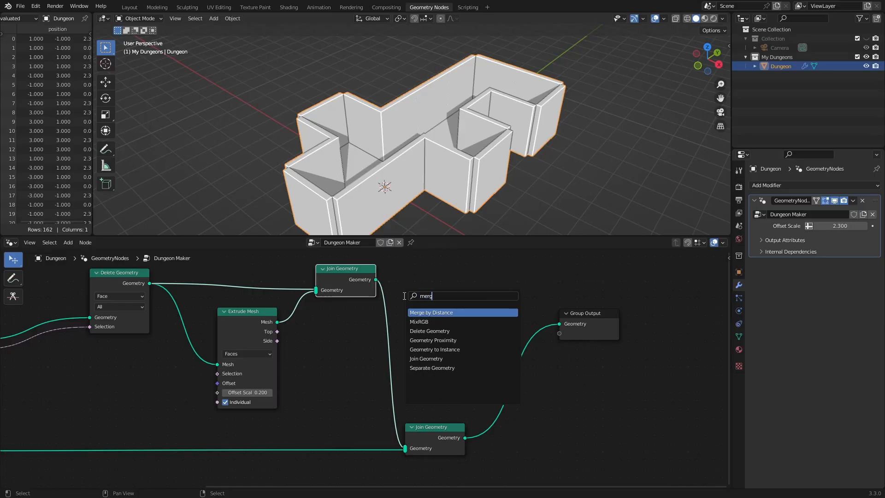
key("Return")
left_click(417, 372)
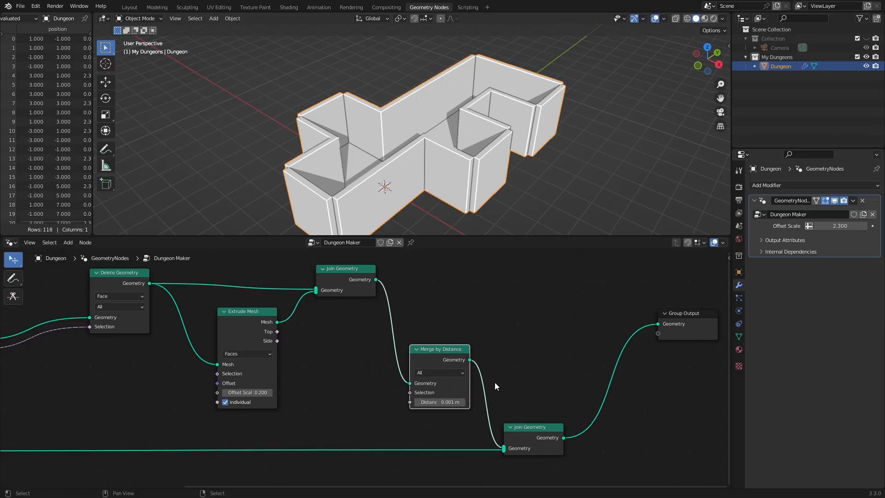
left_click_drag(434, 377, 438, 347)
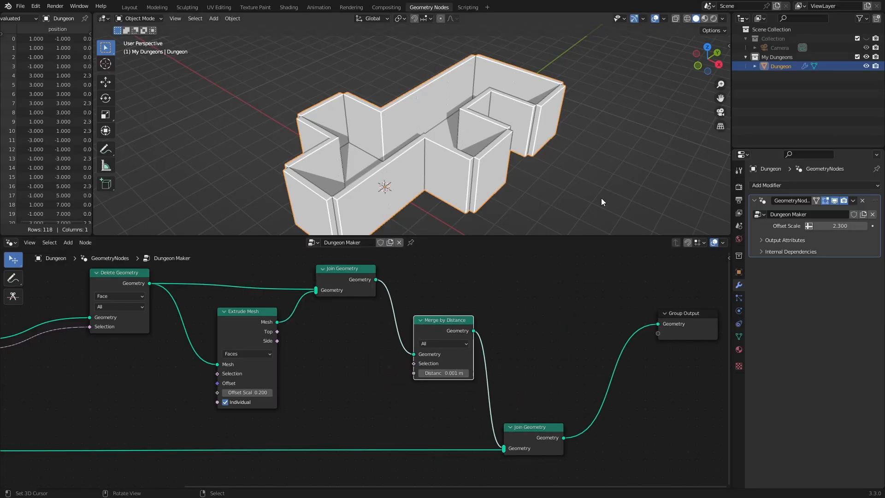
- Apply the geometry nodes modifier and move a top wall edge in Edit Mode to test the merged walls
left_click(854, 201)
left_click(826, 210)
key("Tab")
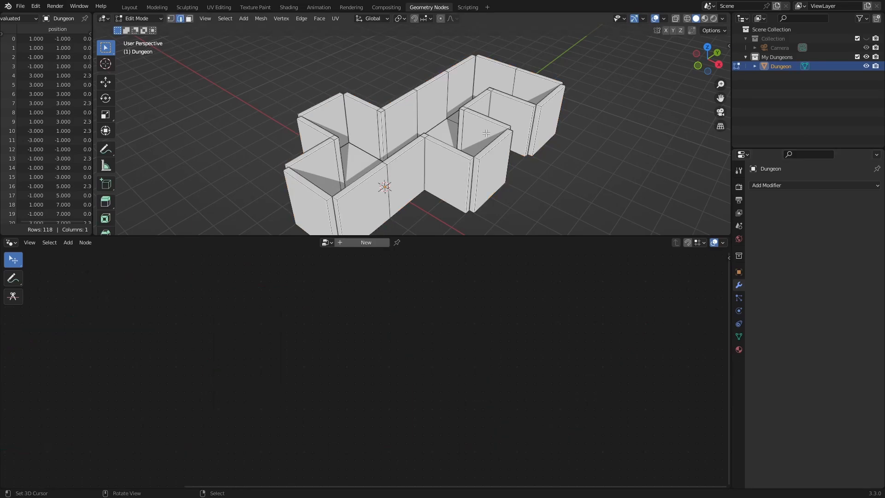
middle_click_drag(511, 140, 496, 137)
left_click(476, 108)
key("g")
left_click(480, 100)
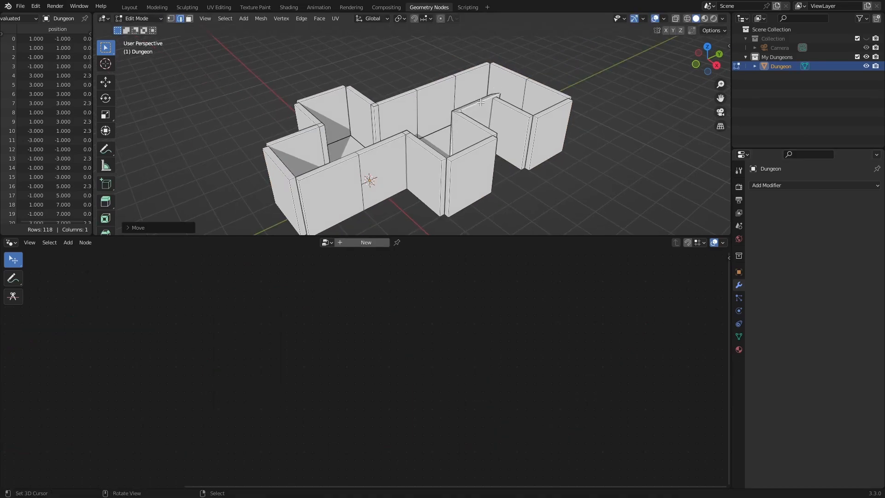
- Try moving other top wall edges in Edit Mode, and undo the tests and the applied geometry nodes modifier
key("ctrl+z")
left_click(428, 88)
key("g")
key("Escape")
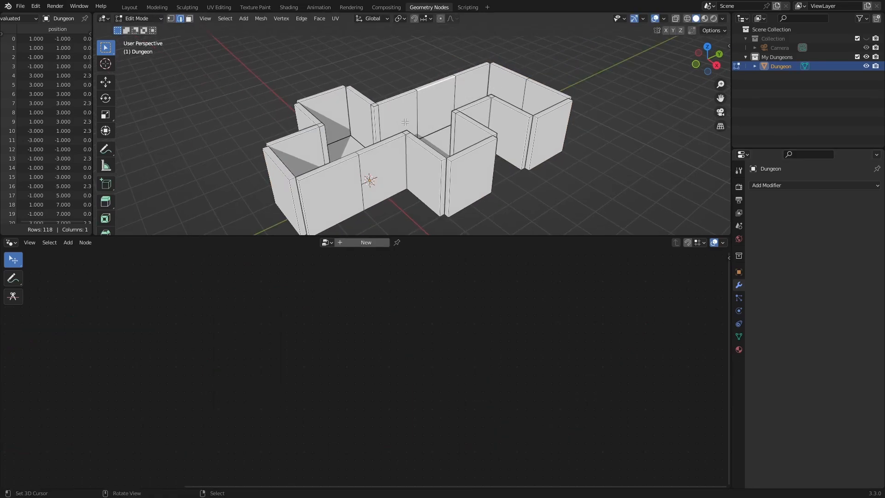
key("g")
key("Escape")
key("ctrl+z")
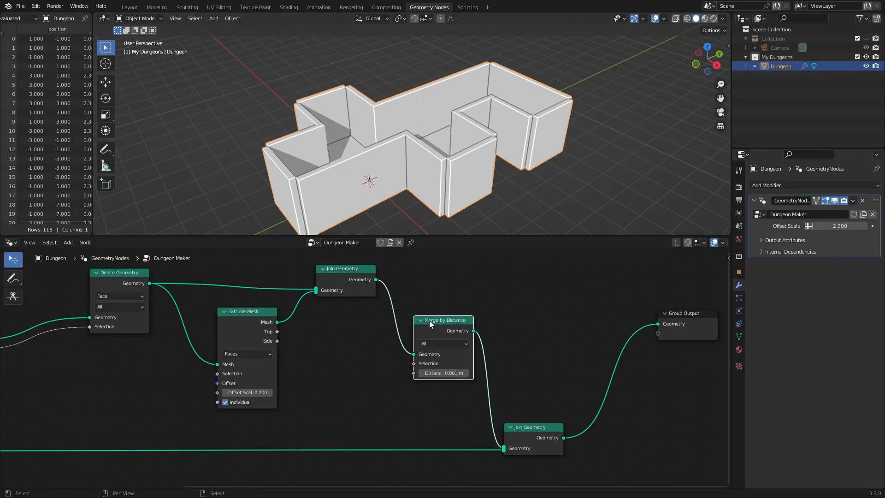
- Enable the Face Orientation overlay and examine which way the wall and floor faces point
scroll(438, 314, "down", 1)
middle_click_drag(448, 307, 431, 315)
left_click(661, 19)
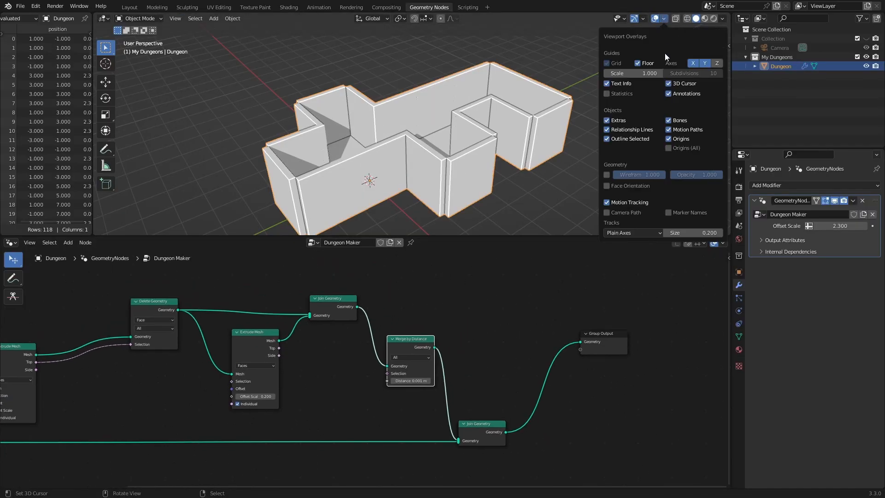
left_click(606, 185)
scroll(358, 86, "up", 3)
middle_click_drag(357, 85, 490, 109)
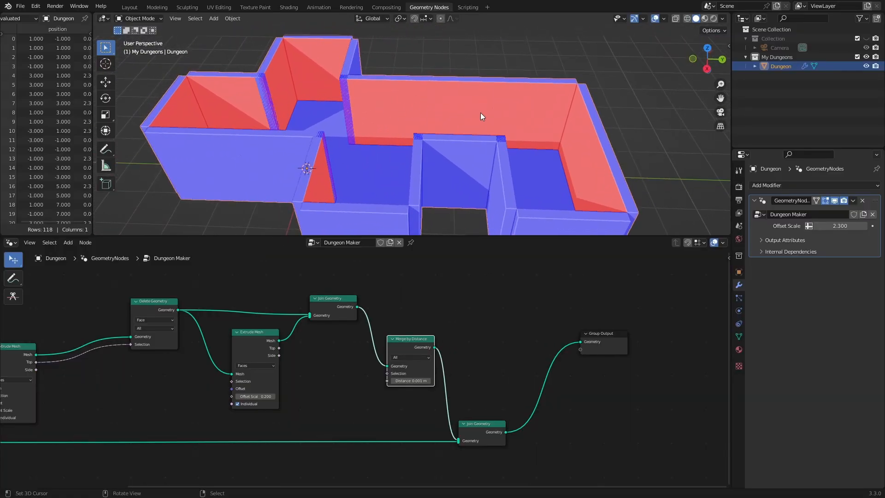
- Insert a Flip Faces node between Delete Geometry and the first Join Geometry, positioned above the second Extrude Mesh
scroll(431, 325, "down", 2)
middle_click_drag(448, 314, 536, 310)
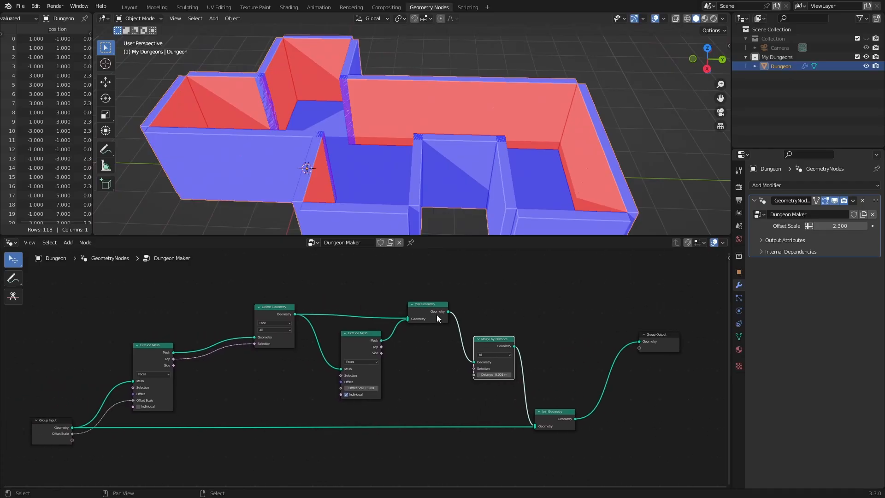
scroll(387, 293, "up", 4)
middle_click_drag(377, 287, 380, 305)
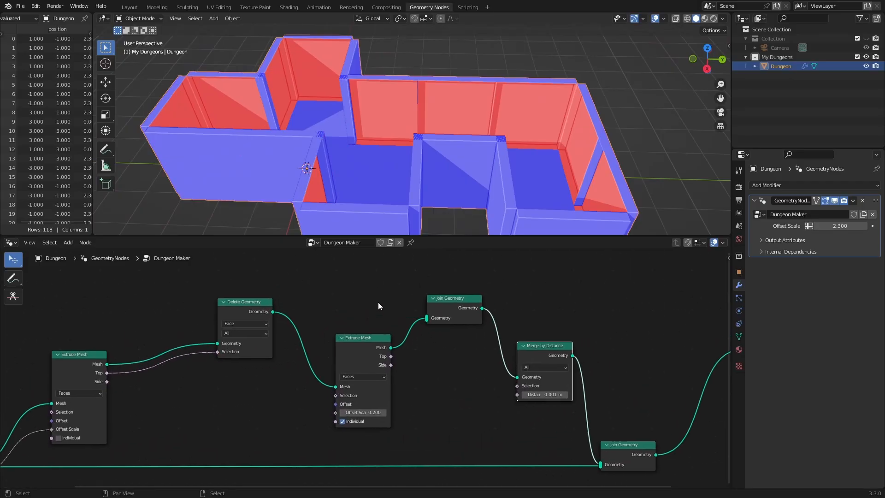
key("shift+a")
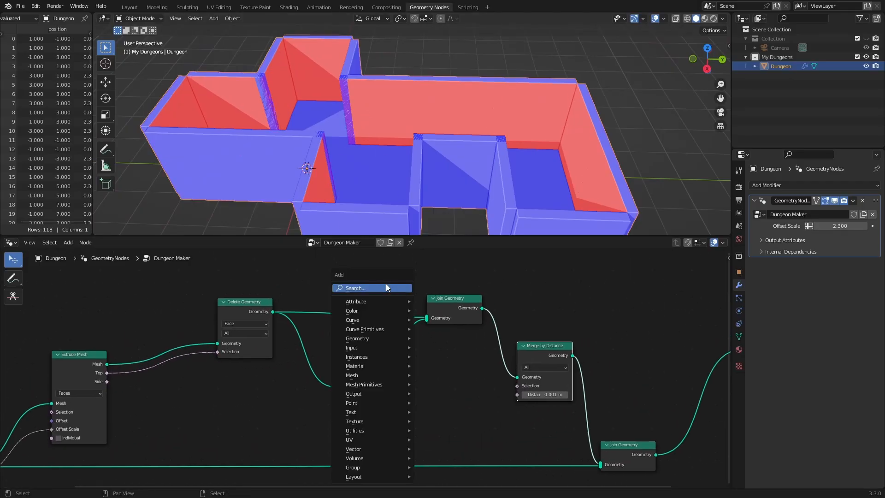
left_click(386, 283)
type("flip")
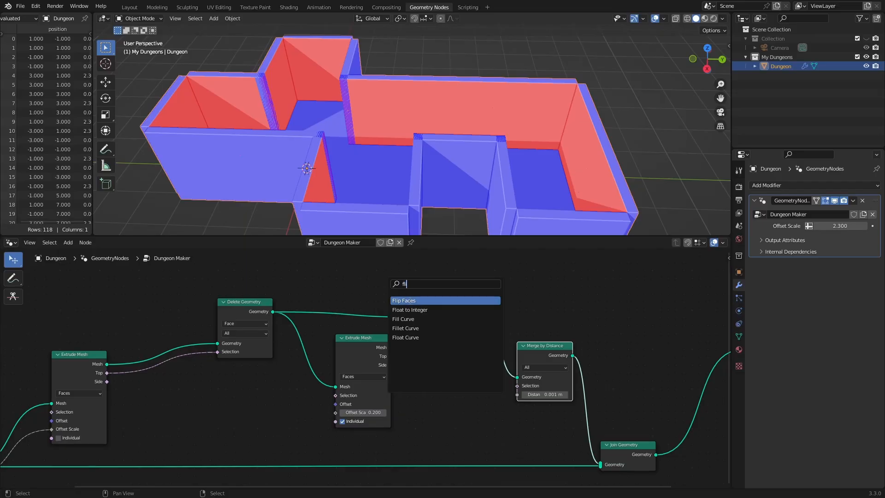
key("Return")
left_click(351, 301)
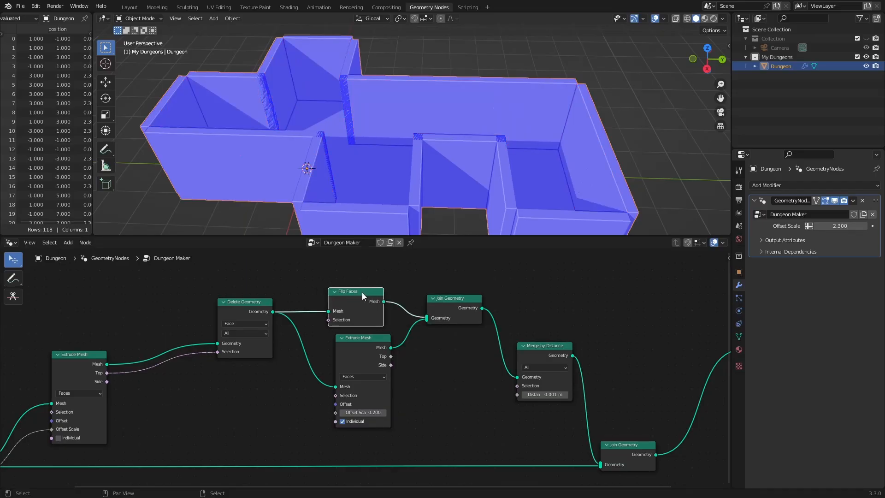
left_click_drag(363, 296, 370, 295)
- Move the Merge by Distance, final Join Geometry and Group Output nodes away from the first Join Geometry to make room
middle_click_drag(427, 107, 348, 107)
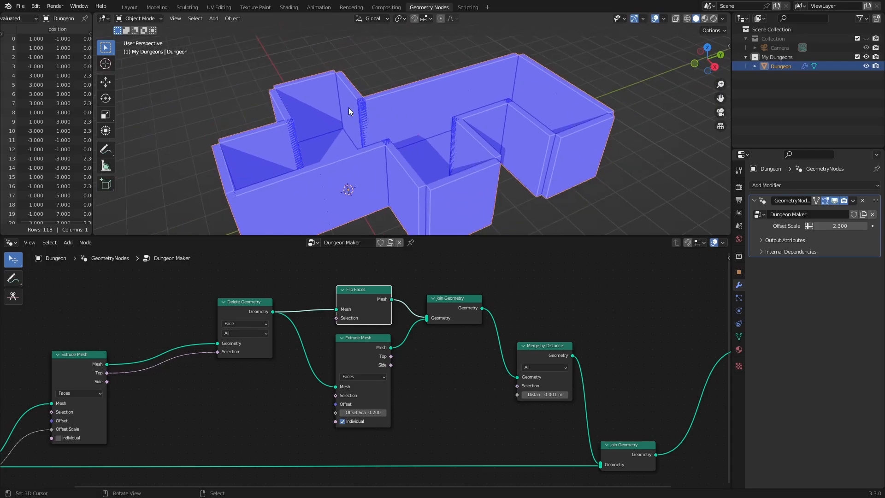
middle_click_drag(477, 404, 282, 365)
left_click_drag(627, 297, 366, 408)
key("g")
left_click(476, 410)
- Insert a Mesh Boolean node between the first Join Geometry and Merge by Distance
key("shift+a")
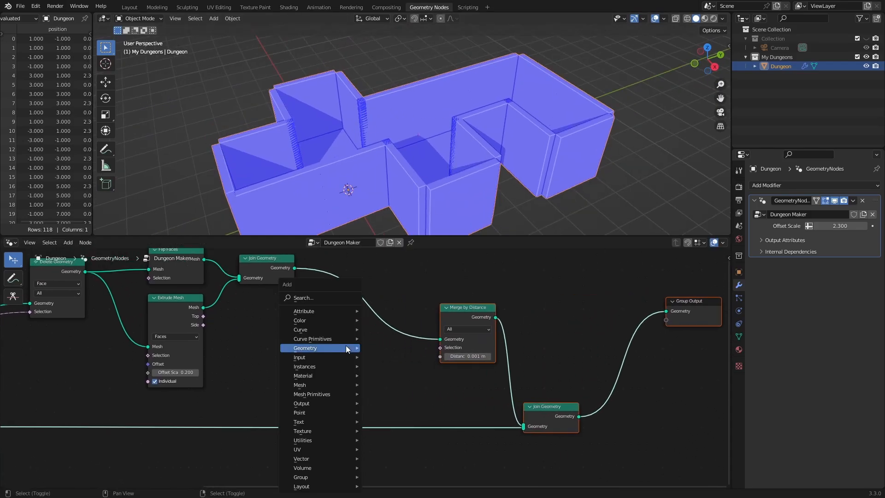
left_click(326, 295)
type("mesh")
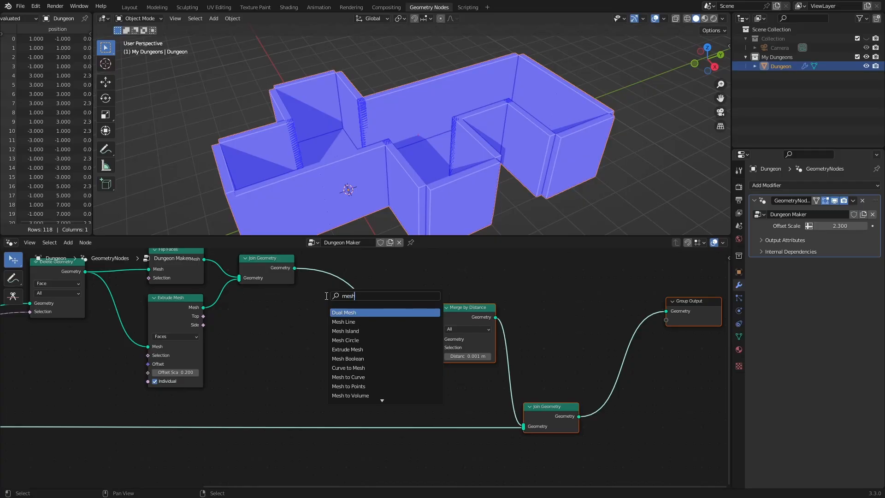
key("Down")
key("Down")
key("Down")
key("Down")
key("Down")
key("Return")
left_click(384, 309)
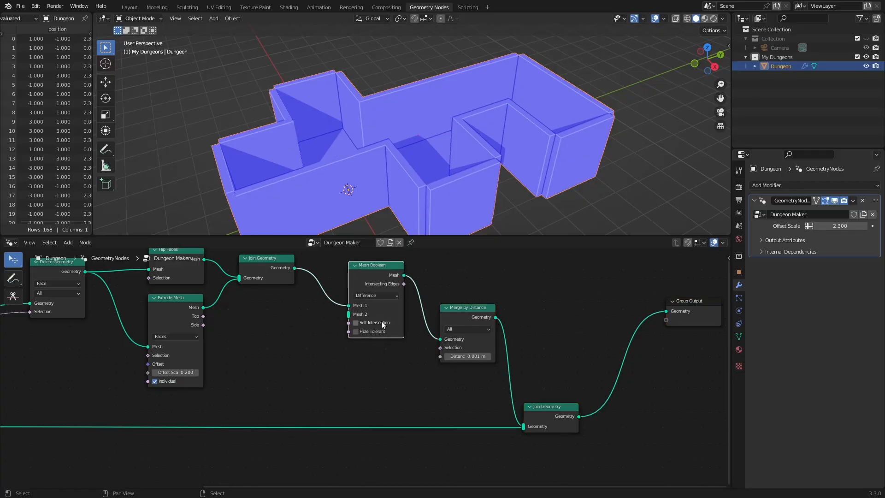
- Set the Mesh Boolean operation to Union and connect Join Geometry's output to its Mesh input
left_click(371, 295)
left_click(373, 313)
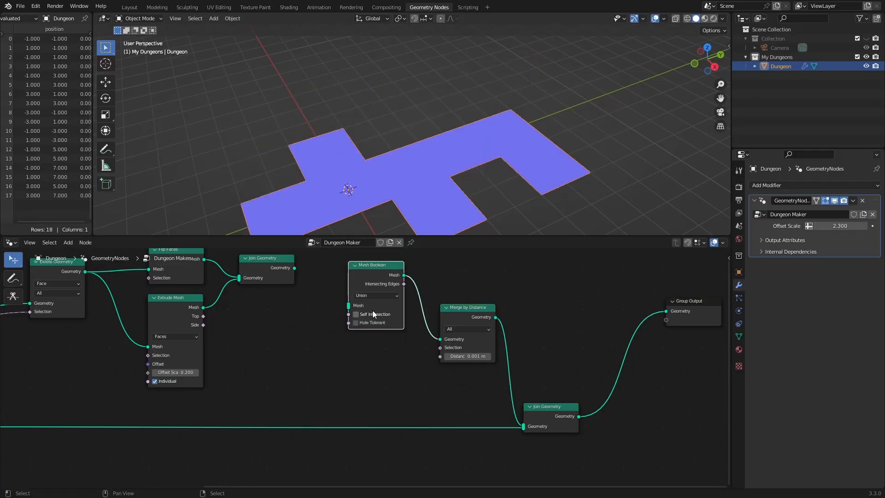
left_click_drag(350, 306, 348, 305)
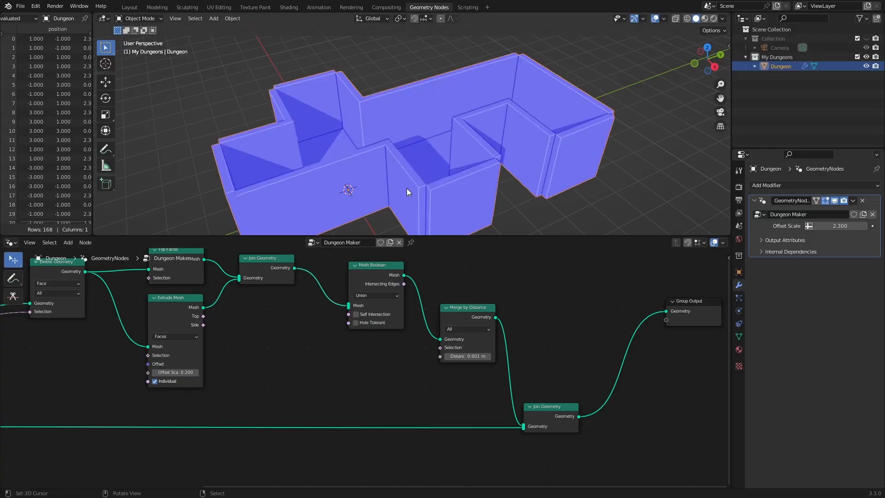
middle_click_drag(406, 188, 496, 148)
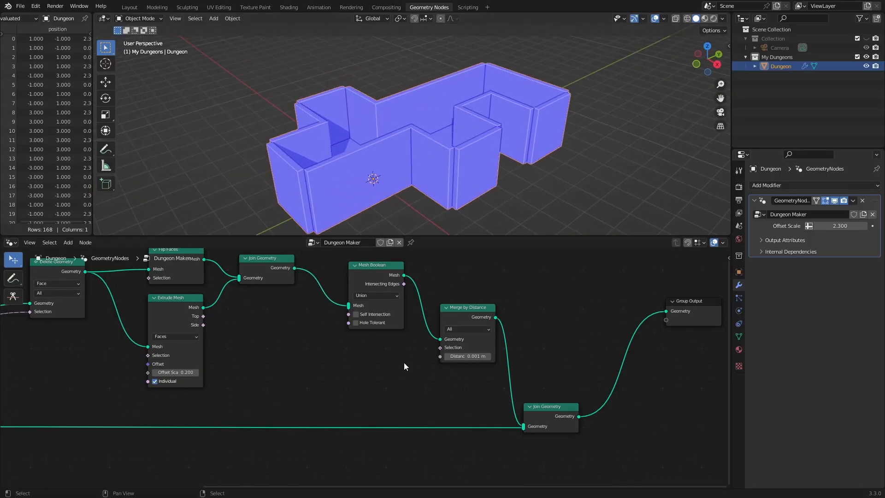
- Turn off Individual on the second Extrude Mesh, keeping its offset scale at 0.200, and check the wall corners
scroll(400, 366, "down", 5)
middle_click_drag(352, 381, 448, 390)
scroll(445, 152, "down", 2)
scroll(399, 377, "up", 4)
middle_click_drag(325, 395, 407, 377)
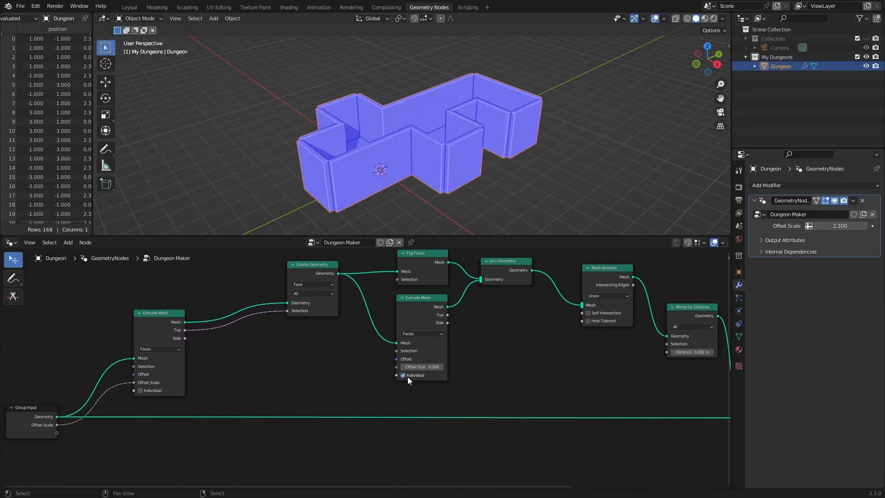
left_click_drag(420, 367, 428, 366)
key("ctrl+z")
left_click(406, 375)
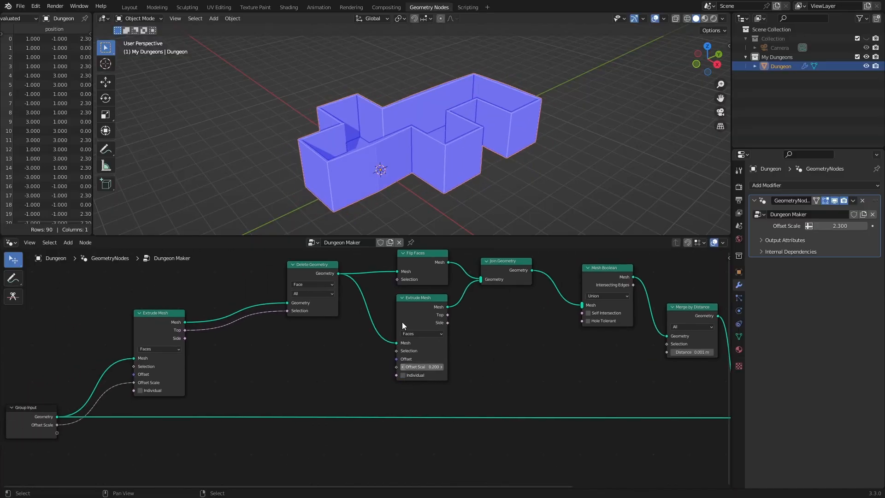
scroll(444, 111, "up", 4)
middle_click_drag(448, 106, 427, 313)
middle_click_drag(439, 164, 509, 170)
- Duplicate Group Input beside the second Extrude Mesh and expose that node's Offset Scale and Individual inputs through it
middle_click_drag(322, 355, 404, 315)
left_click(112, 370)
key("shift+d")
left_click(390, 304)
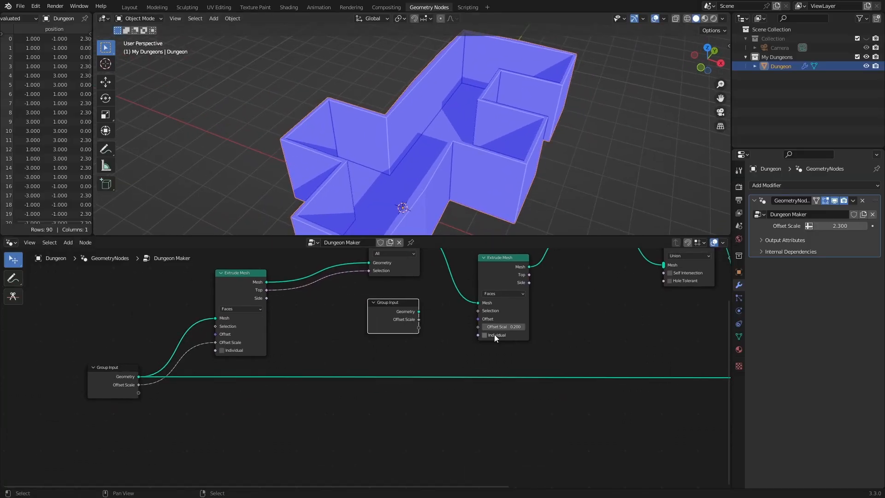
left_click_drag(478, 327, 417, 325)
left_click_drag(477, 335, 418, 336)
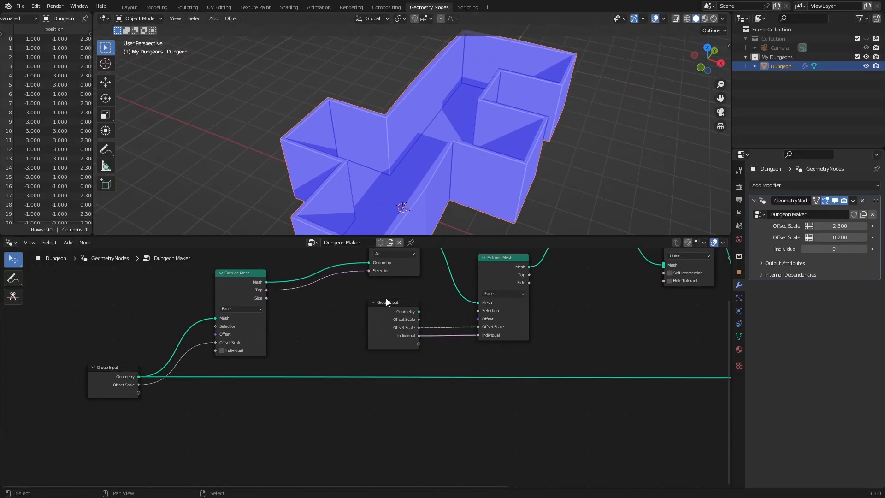
left_click_drag(866, 239, 855, 239)
middle_click_drag(368, 132, 447, 252)
- Enclose all nodes between the original Group Input and the Group Output in one frame
key("Home")
left_click_drag(653, 261, 128, 429)
key("ctrl+j")
scroll(403, 366, "up", 1)
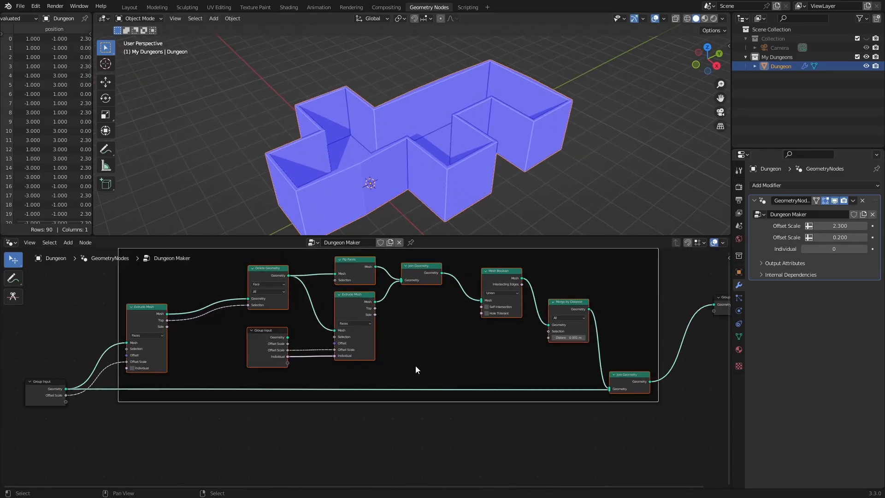
middle_click_drag(210, 380, 419, 365)
scroll(420, 365, "down", 2)
middle_click_drag(493, 344, 340, 383)
middle_click_drag(226, 388, 365, 354)
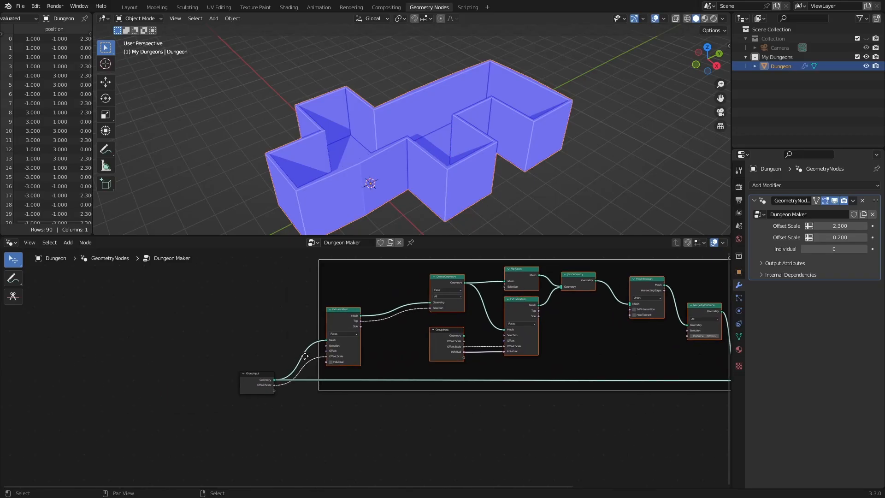
- Move the original Group Input farther from the frame to leave room for more nodes
scroll(366, 355, "up", 5)
middle_click_drag(228, 319, 358, 317)
left_click(333, 380)
left_click_drag(332, 380, 130, 379)
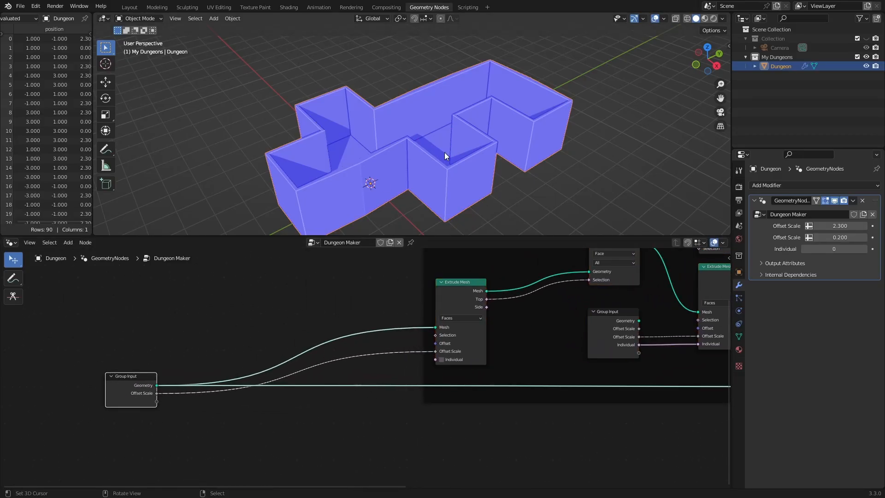
- Set the modifier's Individual value to 1 and turn off the Face Orientation overlay
left_click(864, 249)
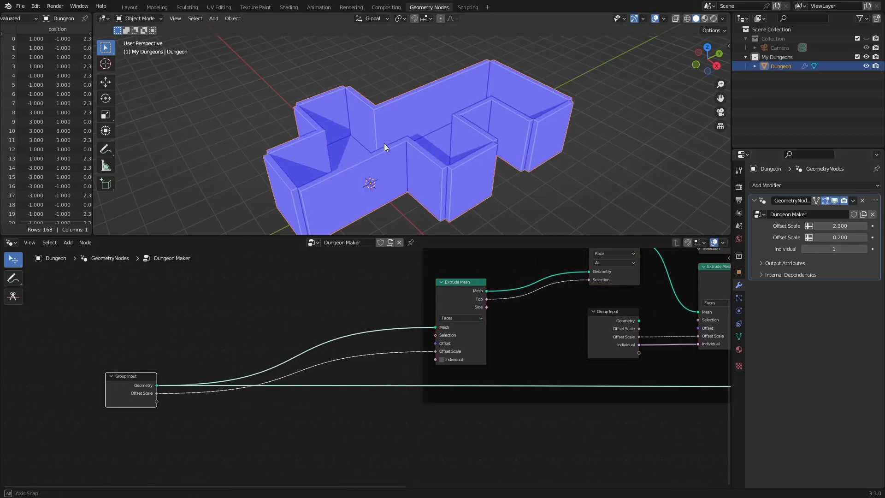
middle_click_drag(384, 143, 406, 136)
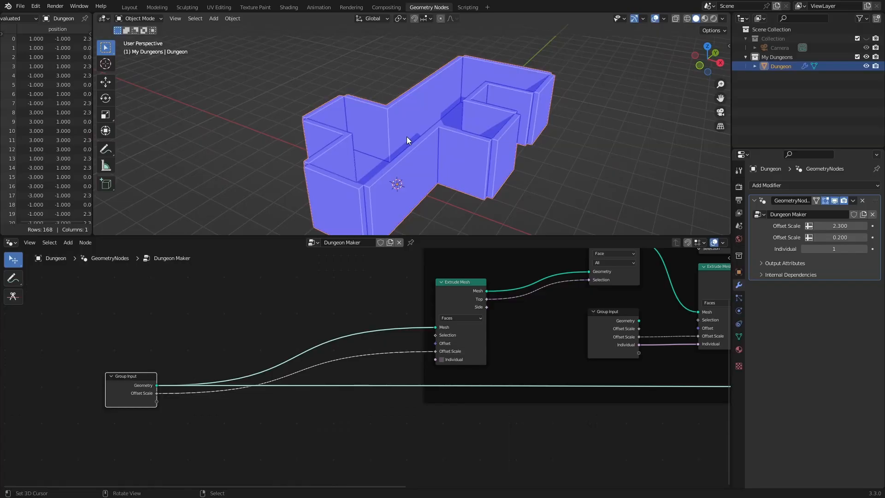
left_click(663, 19)
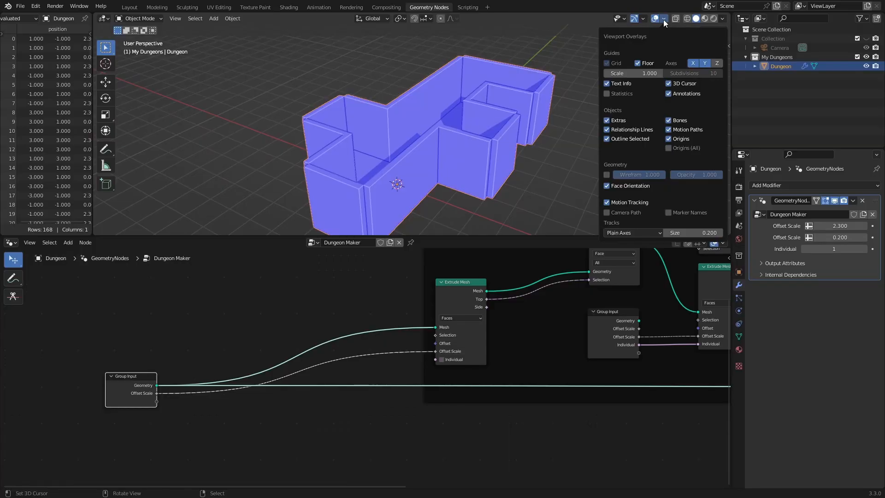
left_click(607, 186)
middle_click_drag(581, 136, 521, 129)
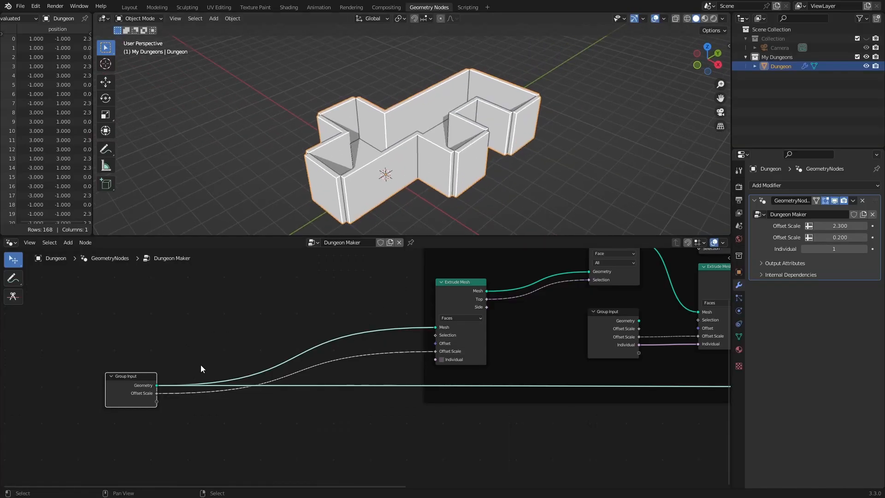
- Add a reroute to the Group Input's Geometry links near the frame and insert a Geometry-type Switch node before it
right_click_drag(190, 386, 192, 388, "shift")
left_click_drag(191, 386, 378, 385)
middle_click_drag(296, 399, 366, 395)
scroll(405, 375, "up", 2)
key("shift+a")
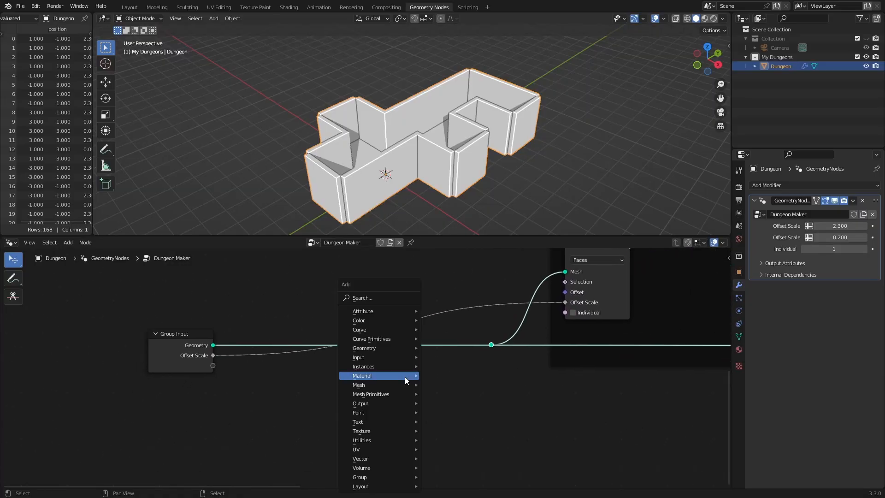
left_click(385, 298)
type("swi")
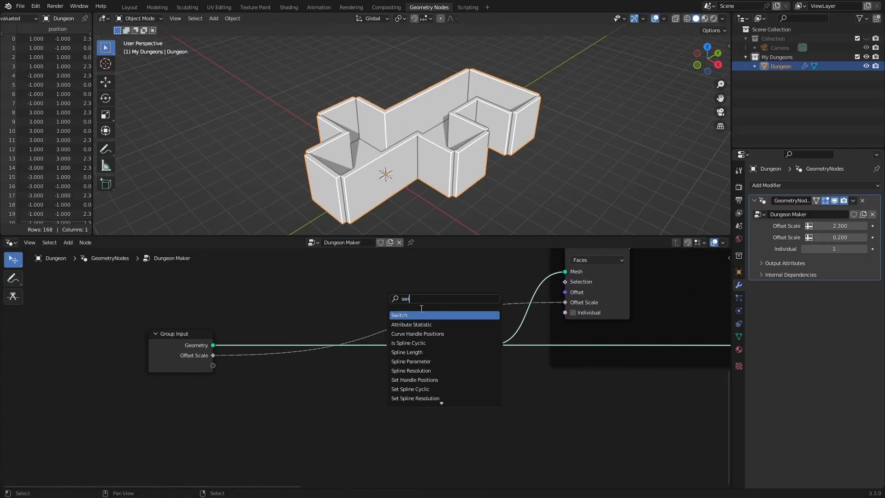
key("Return")
left_click(433, 350)
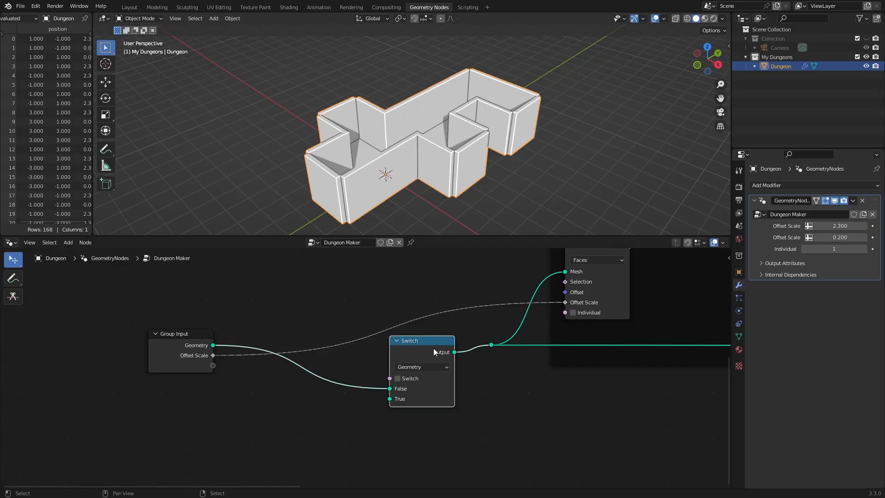
- Expose the Switch node's Switch input through the original Group Input and test its modifier value at 1 and 0
middle_click_drag(517, 399, 543, 364)
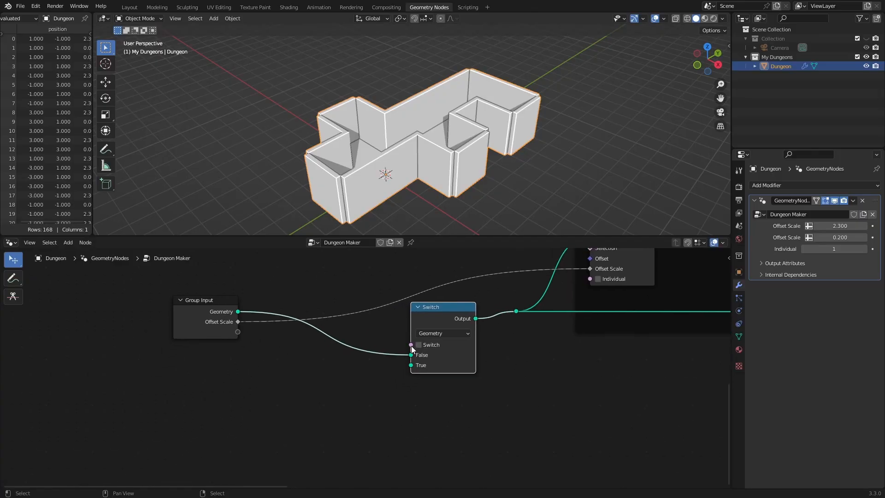
left_click_drag(411, 346, 207, 304)
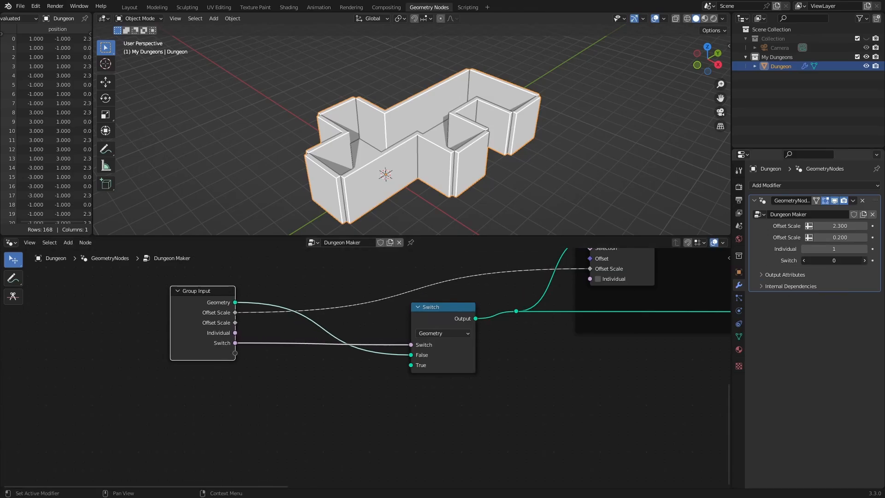
left_click(864, 261)
left_click(803, 261)
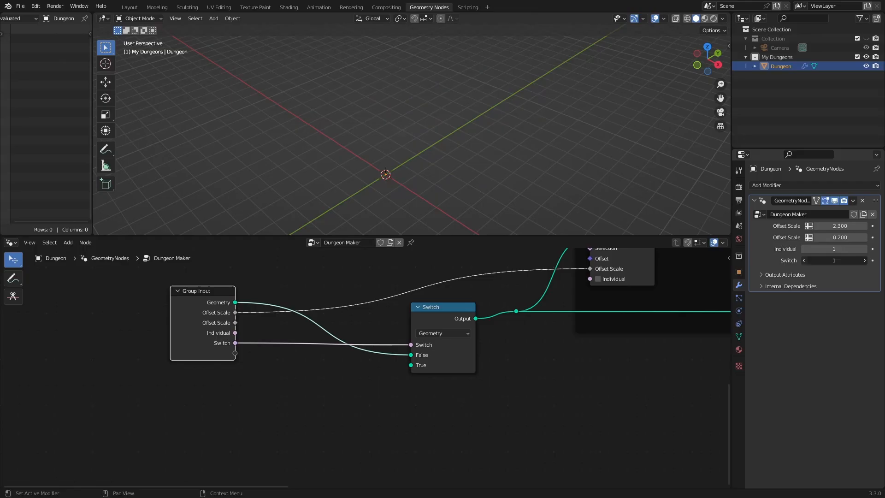
left_click(865, 262)
left_click(803, 261)
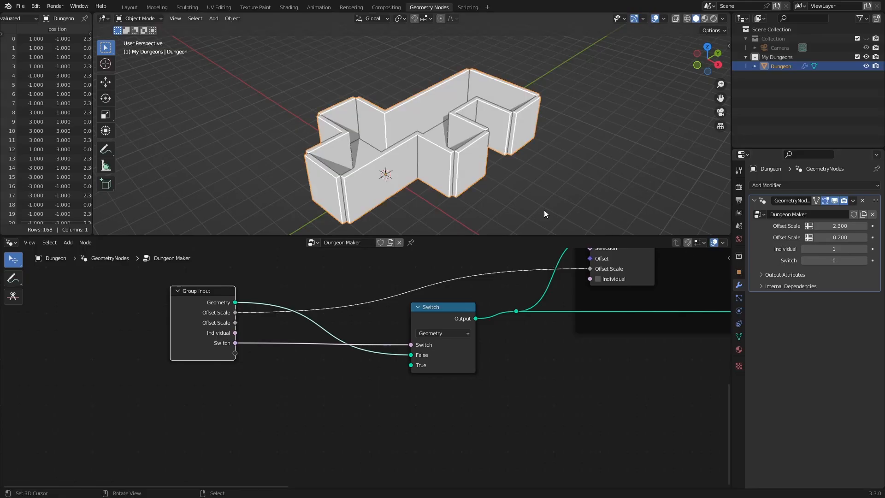
middle_click_drag(455, 159, 397, 151)
middle_click_drag(366, 414, 396, 380)
middle_click_drag(351, 307, 314, 370)
left_click(417, 368)
middle_click_drag(299, 407, 333, 362)
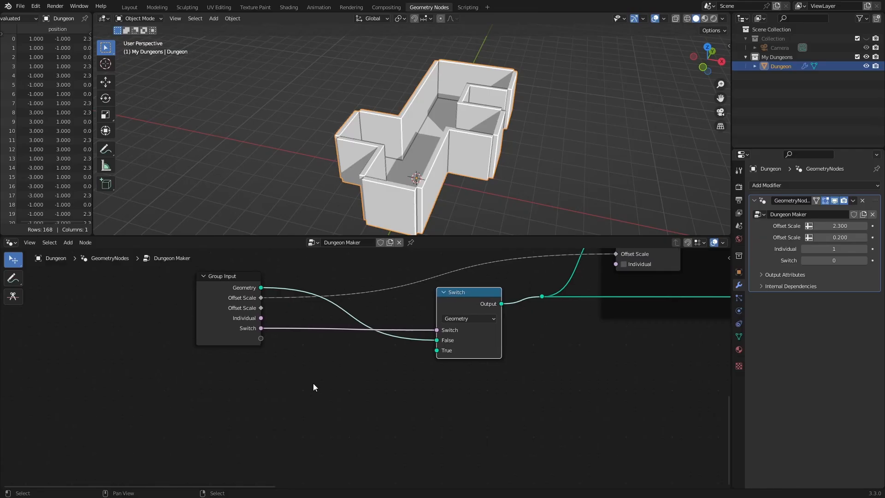
- Add a Grid mesh primitive, connect its Mesh to the Switch node's True input, and set the modifier's Switch value to 1
key("shift+a")
mouse_move(272, 394)
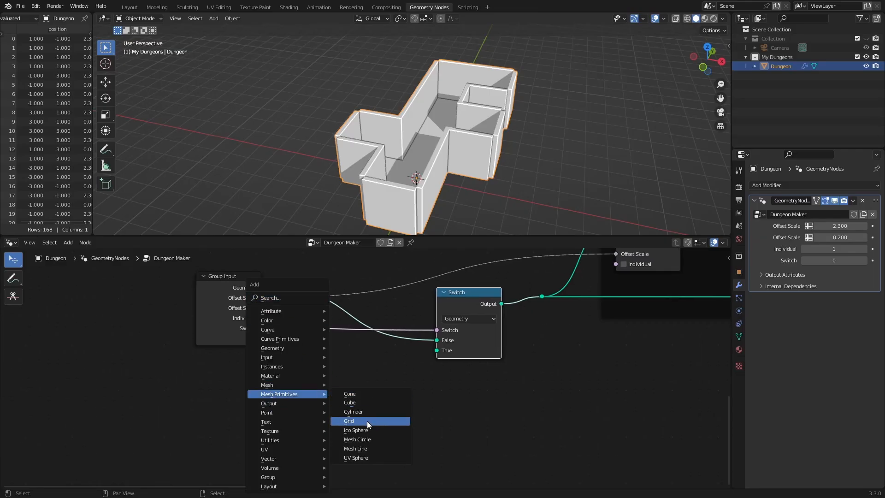
left_click(368, 421)
left_click(444, 344)
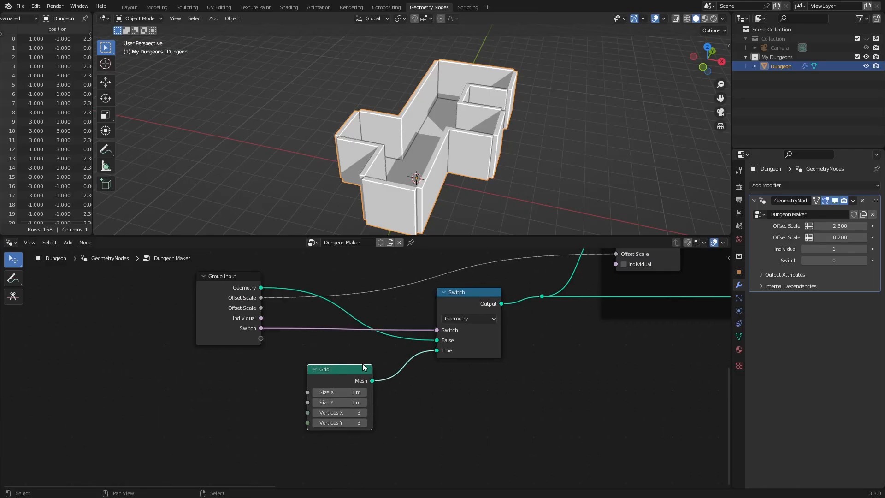
left_click(863, 260)
middle_click_drag(478, 135, 392, 154)
scroll(384, 140, "down", 2)
scroll(386, 144, "down", 2)
scroll(352, 368, "up", 4)
- Set the Grid node's Vertices X and Y to 2 and its Size X and Y to 2 m
middle_click_drag(457, 426, 456, 386)
left_click(303, 389)
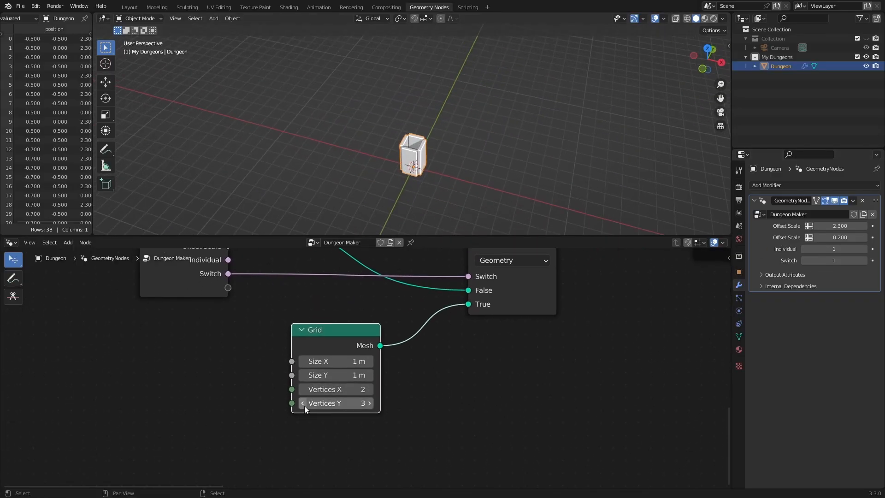
left_click(303, 403)
left_click(331, 361)
type("2")
key("Return")
left_click(330, 375)
type("2")
key("Return")
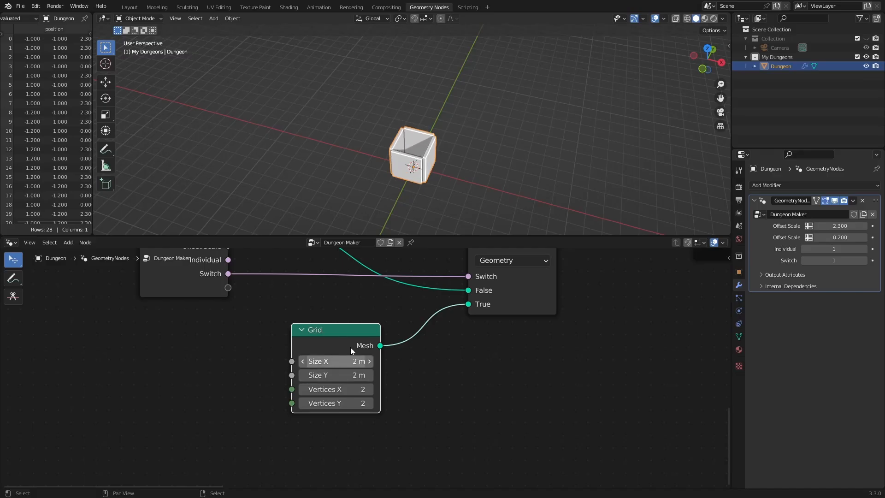
scroll(410, 179, "up", 2)
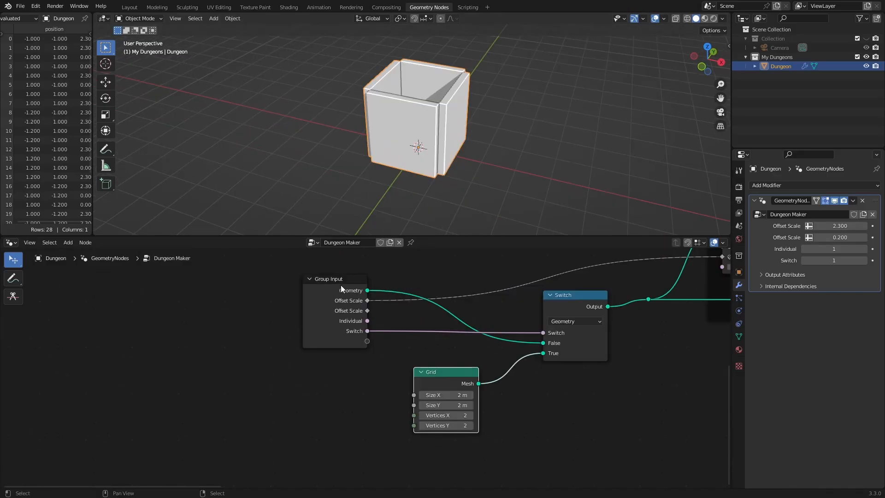
- Move the original Group Input farther from the Grid node and show the node group's input and output lists
left_click_drag(341, 289, 186, 288)
key("shift+a")
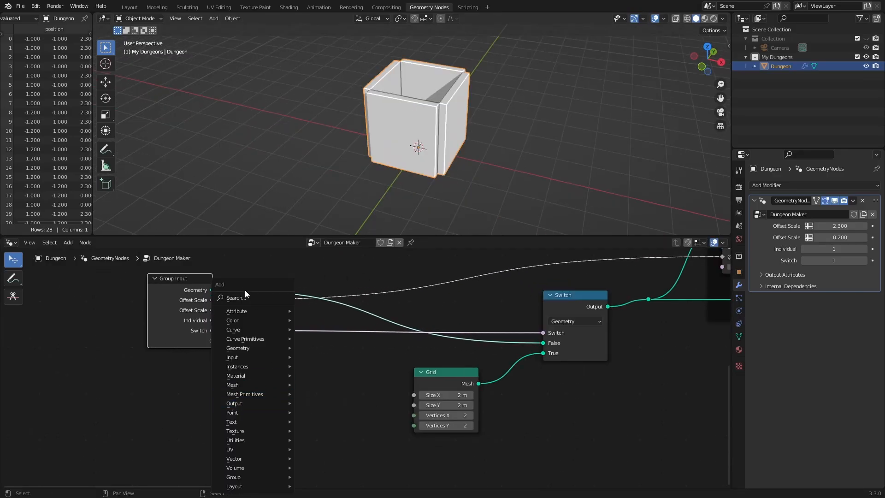
key("n")
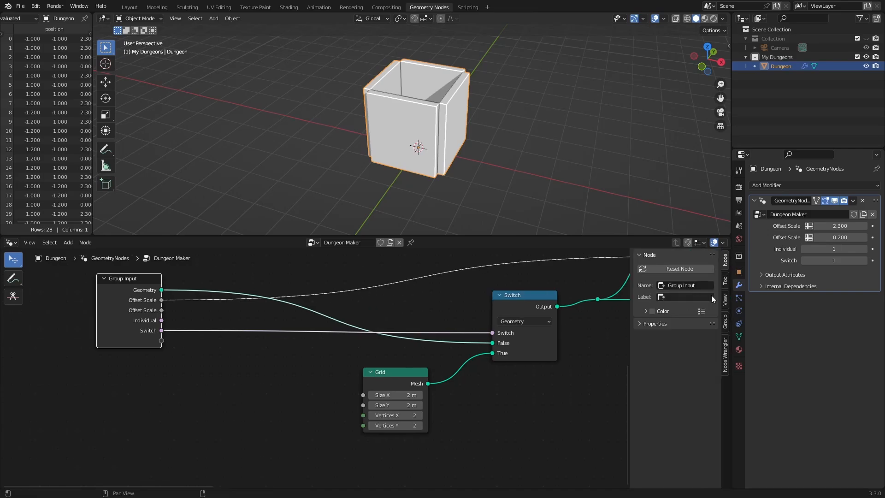
left_click(725, 323)
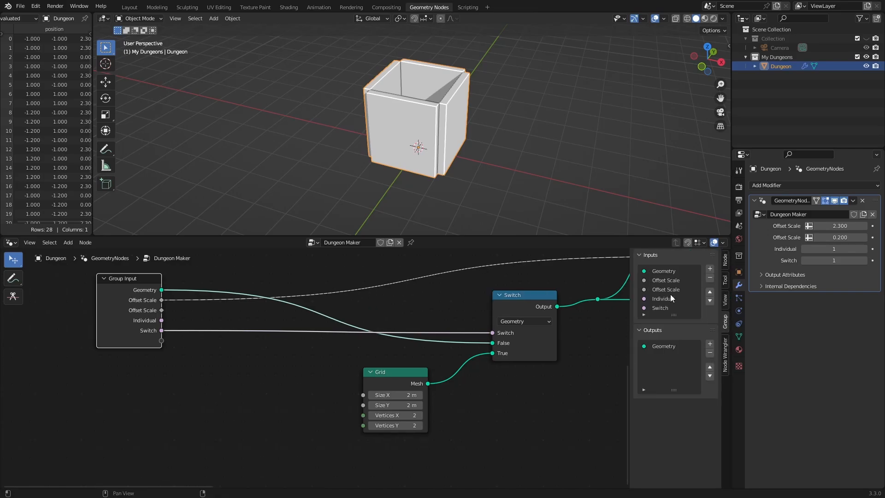
middle_click_drag(506, 152, 497, 162)
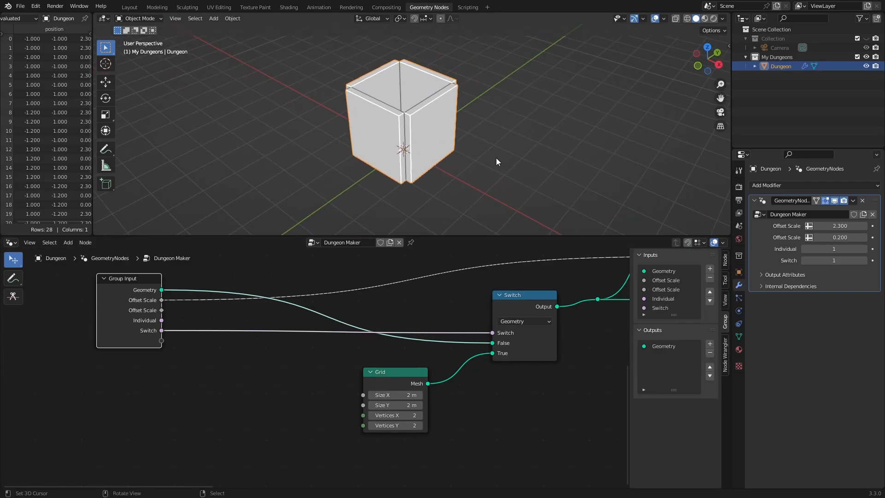
- Add three Integer group inputs named Cell Size, Grid Size X and Grid Size Y
left_click(671, 308)
left_click(710, 268)
left_click(692, 325)
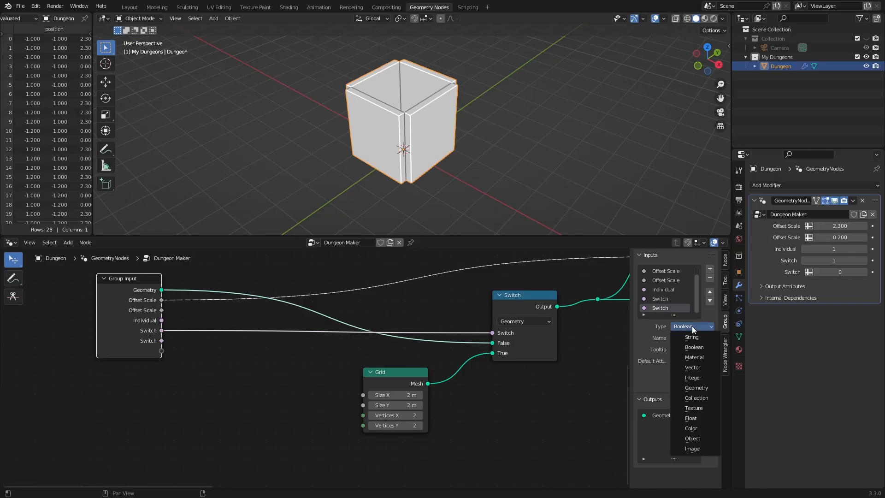
left_click(693, 378)
left_click(709, 269)
left_click(709, 268)
double_click(660, 289)
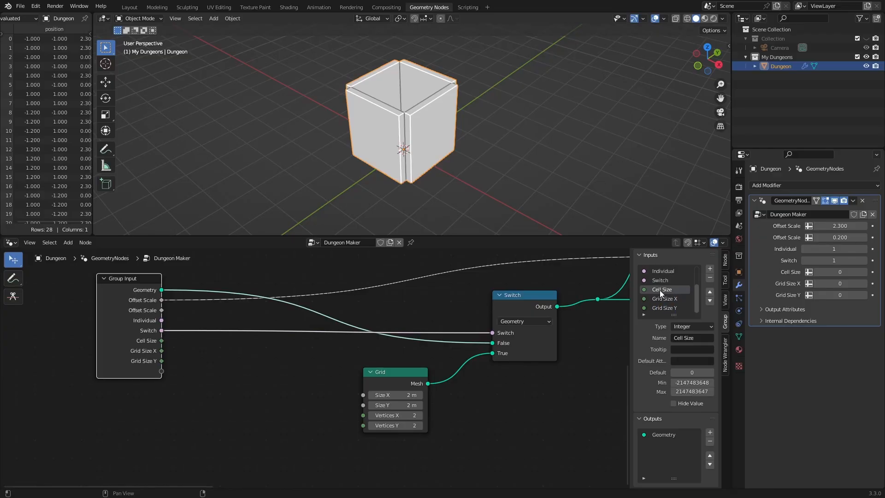
- Set Cell Size, Grid Size X and Grid Size Y to 1 in the modifier, and give these group inputs a minimum and default of 1
left_click(864, 272)
left_click(864, 284)
left_click(864, 296)
left_click(693, 382)
type("1")
left_click(673, 303)
left_click(692, 382)
left_click(664, 308)
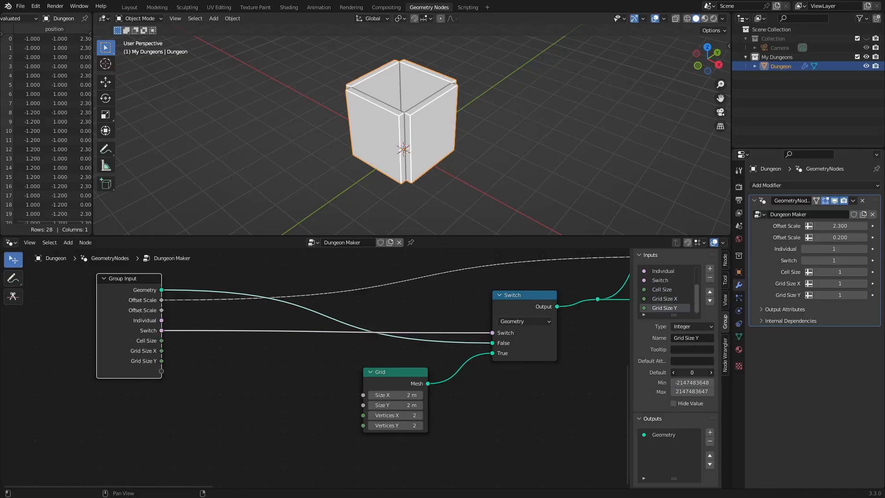
key("Return")
- Add a Math node set to Multiply between the Group Input and the Grid node
middle_click_drag(474, 418, 513, 419)
scroll(513, 419, "up", 1)
left_click_drag(435, 370, 445, 387)
key("ctrl+z")
scroll(313, 368, "up", 1)
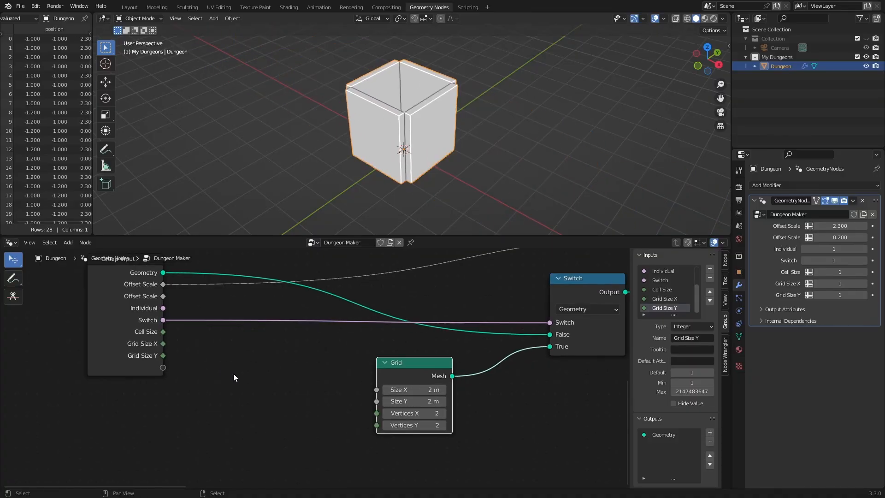
key("shift+a")
left_click(193, 285)
type("math")
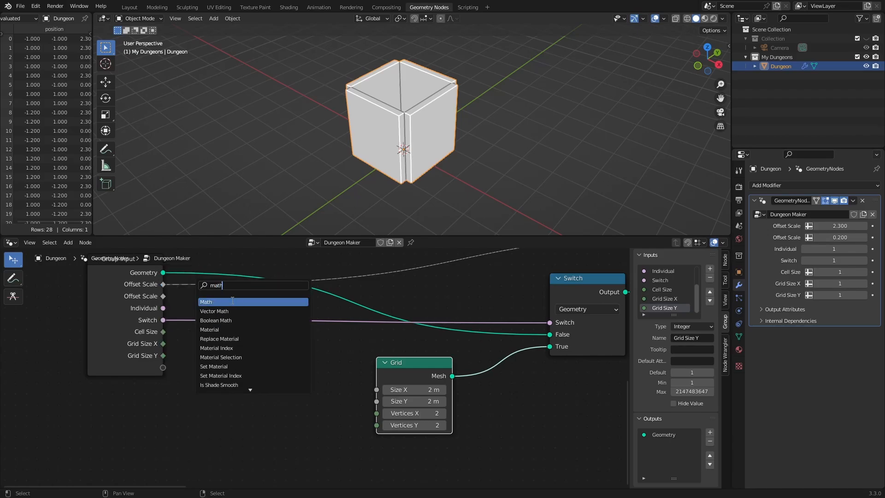
key("Return")
left_click(271, 359)
left_click(272, 374)
left_click(264, 260)
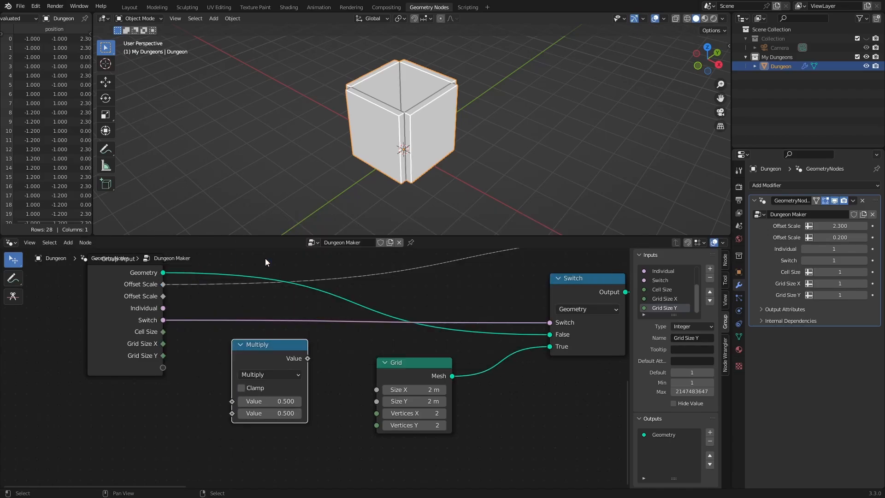
- Multiply Cell Size by Grid Size X into the Grid's Size X and collapse the Multiply node
left_click_drag(163, 331, 232, 413)
left_click_drag(307, 358, 326, 366)
left_click_drag(383, 390, 382, 390)
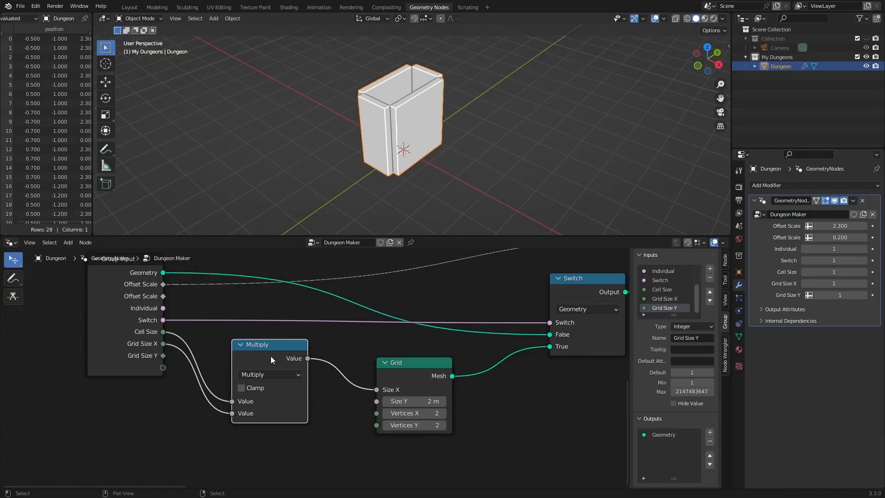
left_click(240, 345)
- Duplicate the Multiply node, use it to feed Cell Size times Grid Size Y into the Grid's Size Y, and collapse it
key("shift+d")
left_click(264, 376)
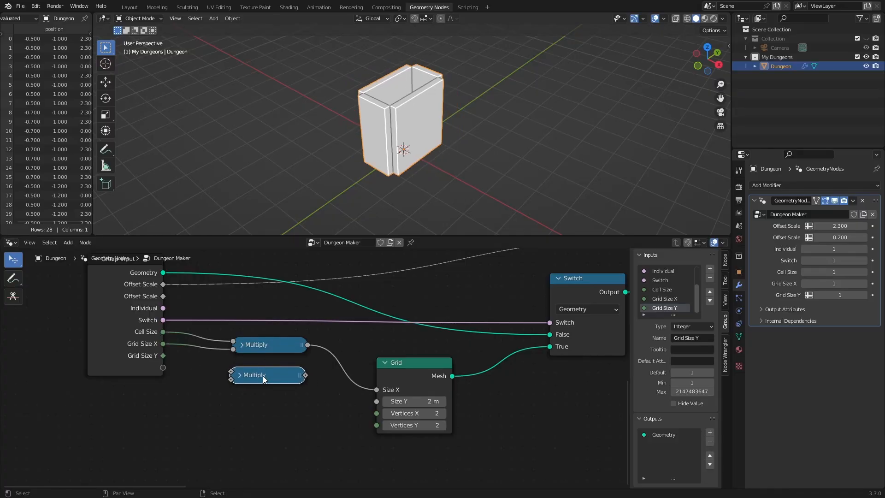
left_click(240, 375)
left_click_drag(163, 332, 230, 444)
left_click_drag(306, 388, 377, 400)
left_click(240, 372)
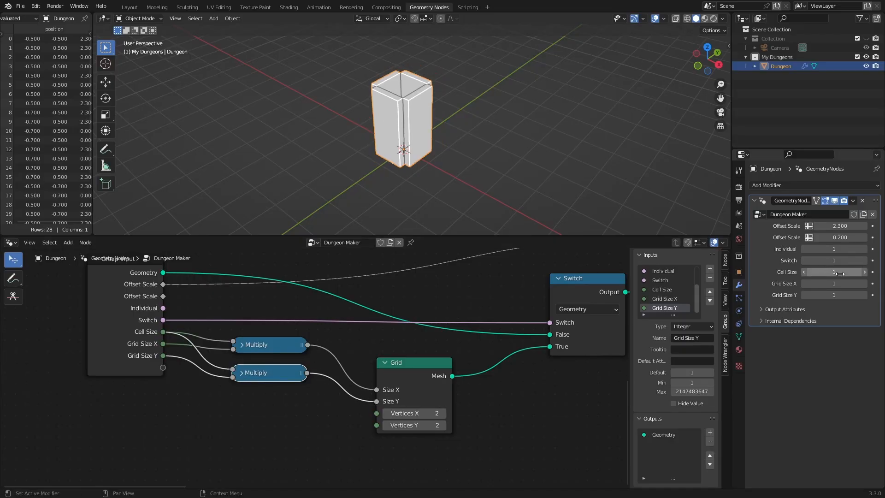
- Set the modifier's Cell Size to 2, Grid Size X to 5 and Grid Size Y to 9
left_click(863, 273)
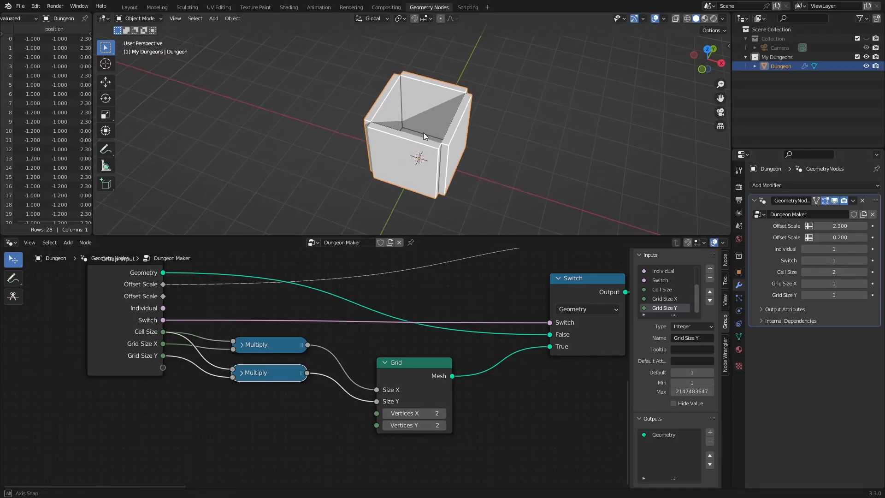
left_click_drag(844, 283, 868, 295)
scroll(439, 112, "down", 6)
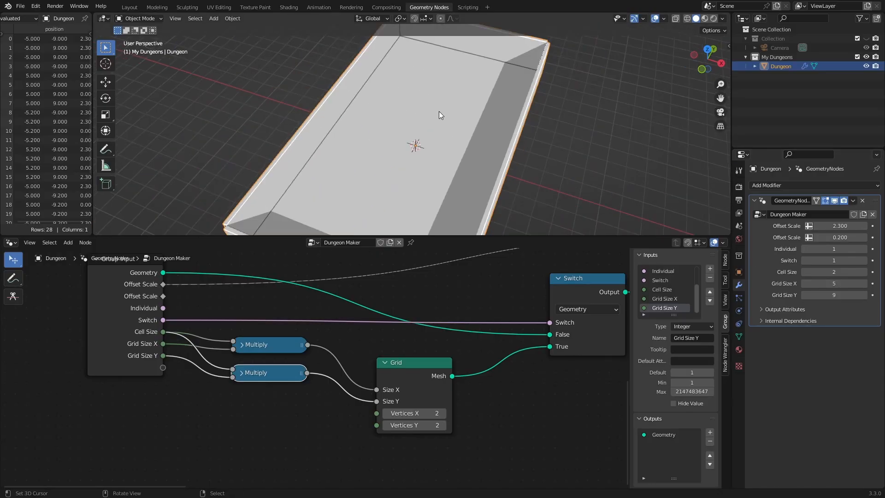
middle_click_drag(439, 112, 457, 102)
scroll(489, 112, "up", 3)
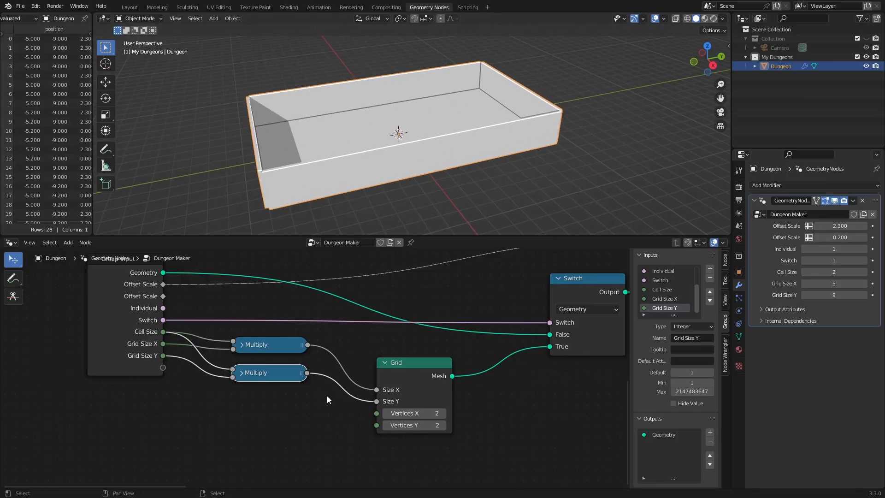
- Add a Math node that adds 1 to Grid Size X and connect its result to the Grid's Vertices X
middle_click_drag(288, 410, 307, 362)
key("shift+a")
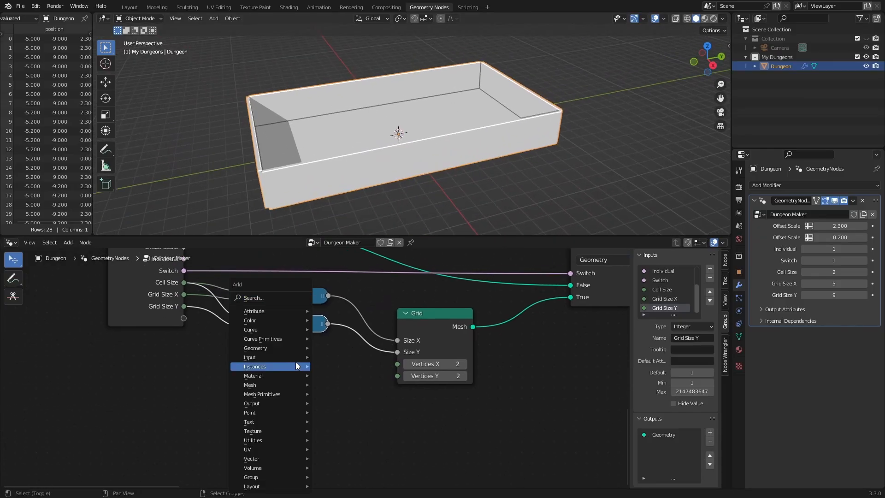
left_click(259, 297)
type("math")
key("Return")
left_click(276, 375)
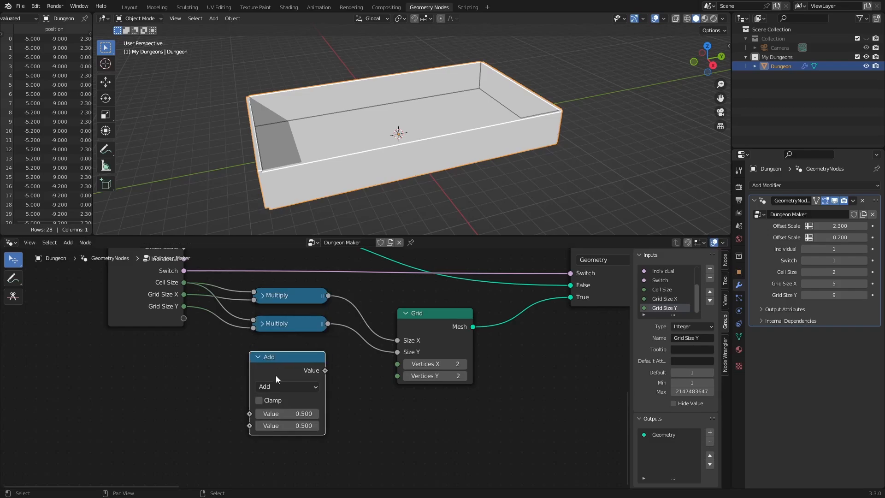
left_click_drag(183, 295, 201, 306)
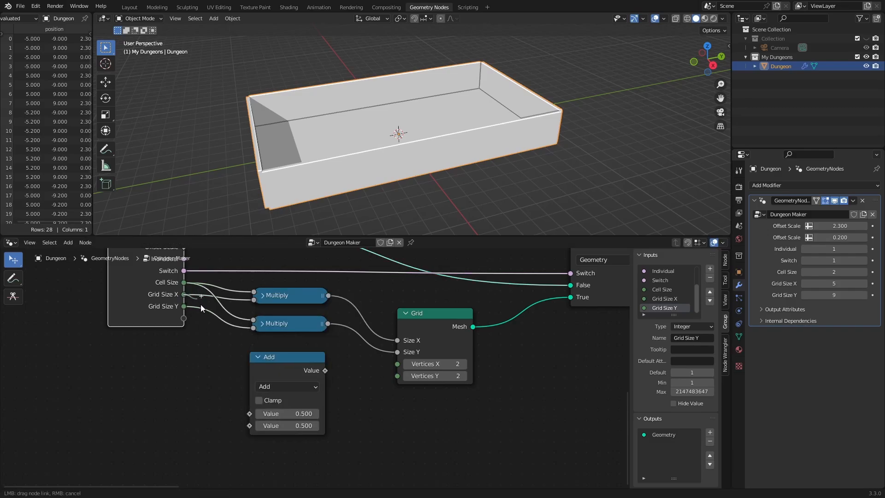
left_click_drag(250, 413, 251, 413)
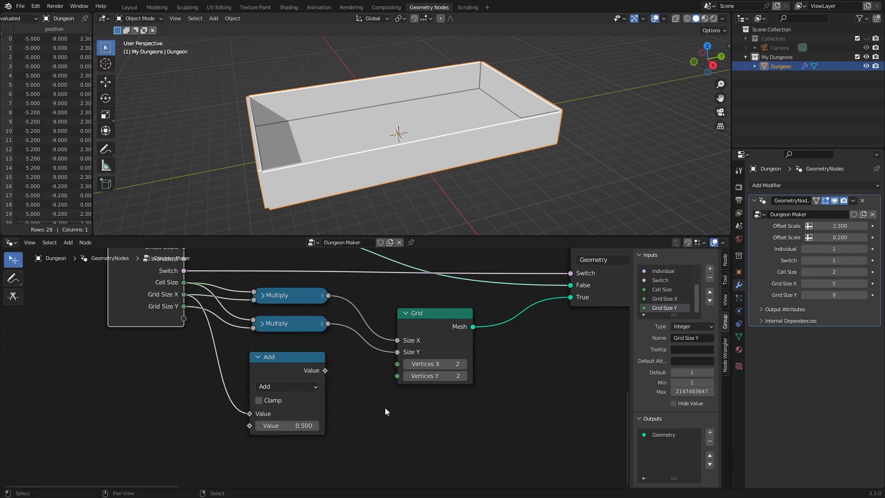
middle_click_drag(385, 407, 384, 355)
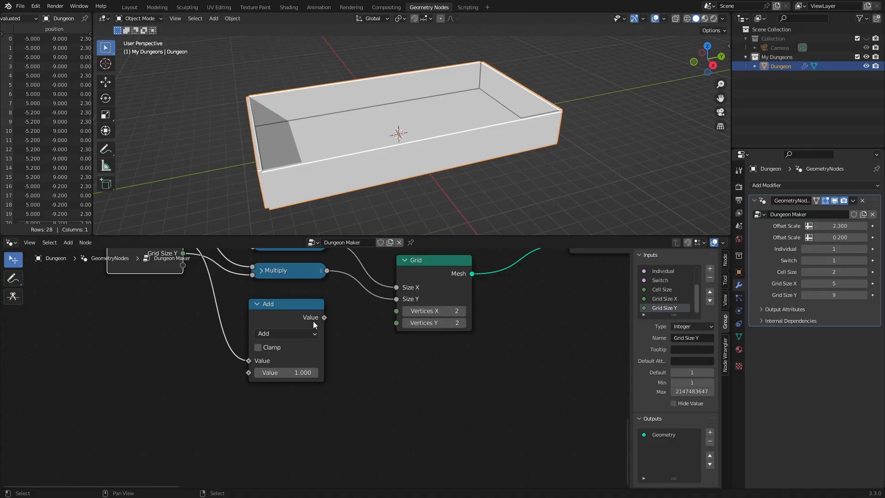
left_click_drag(324, 317, 402, 309)
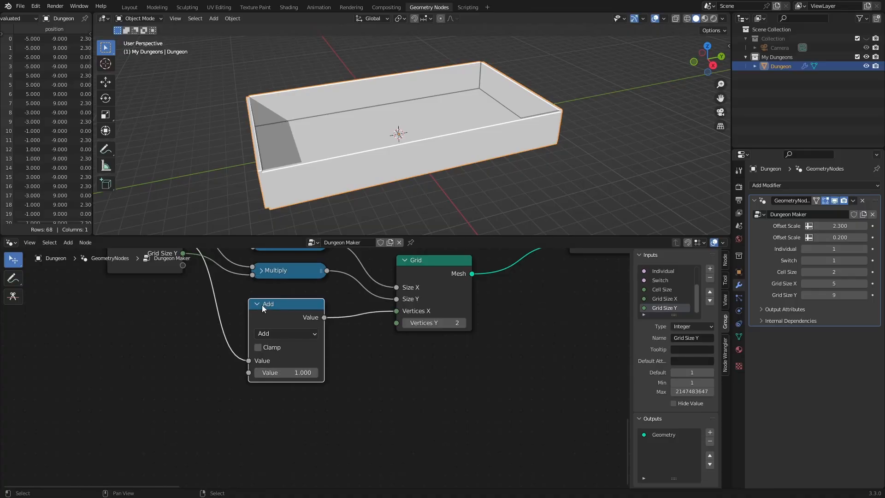
- Duplicate the Add node to feed Grid Size Y plus 1 into the Grid's Vertices Y, and collapse both Add nodes
left_click(257, 304)
key("shift+d")
left_click(288, 332)
left_click(254, 331)
scroll(270, 335, "down", 4)
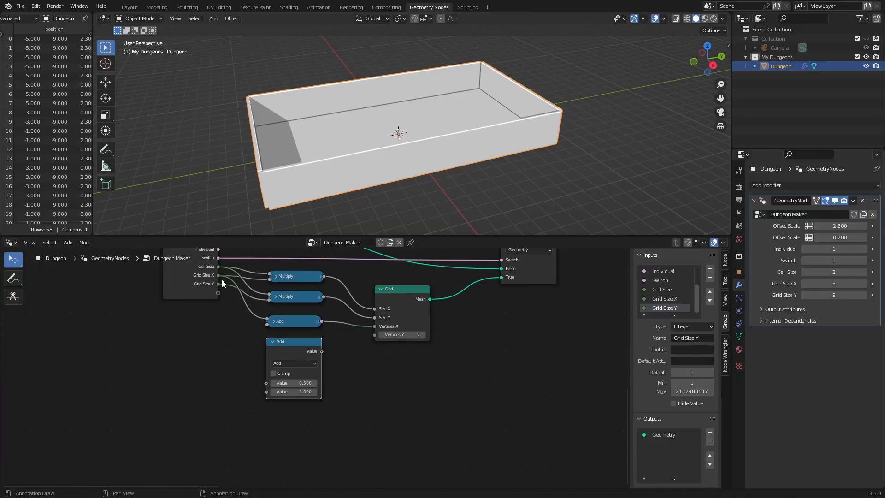
left_click_drag(219, 284, 267, 383)
left_click_drag(321, 351, 374, 335)
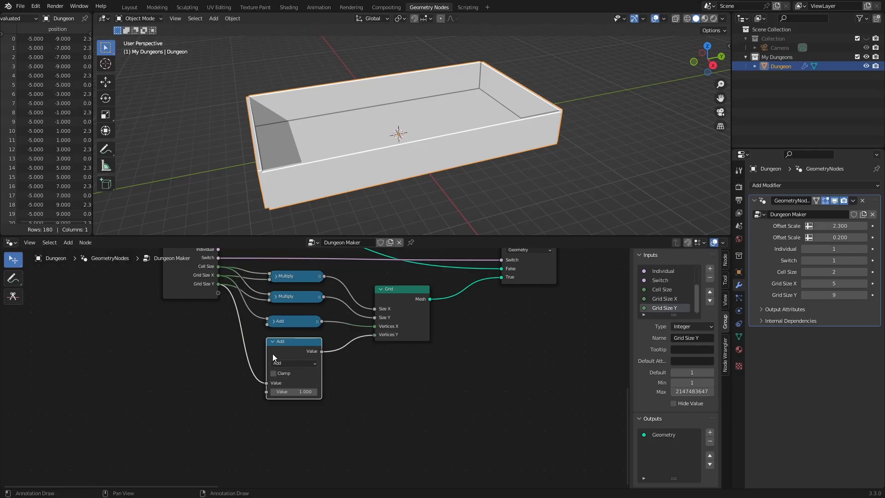
left_click(275, 341)
- Examine the dungeon's grid subdivisions in wireframe shading, and return the viewport to solid shading
scroll(434, 120, "down", 1)
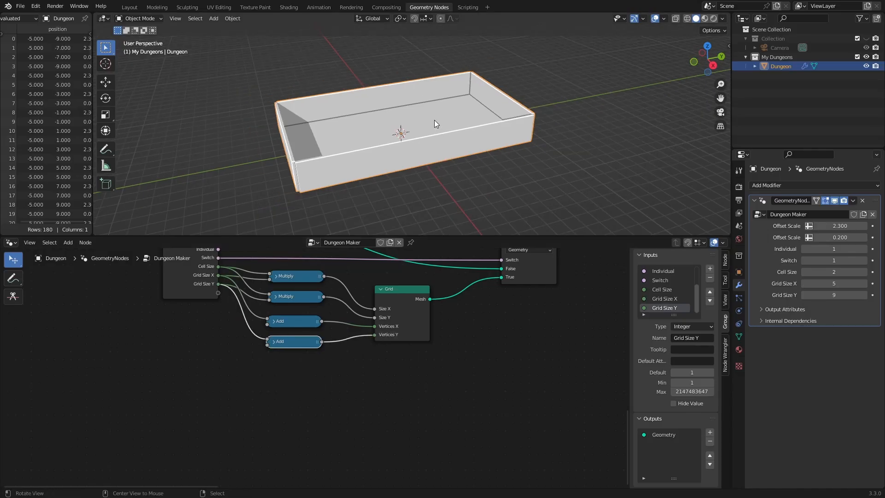
middle_click_drag(434, 124, 579, 58)
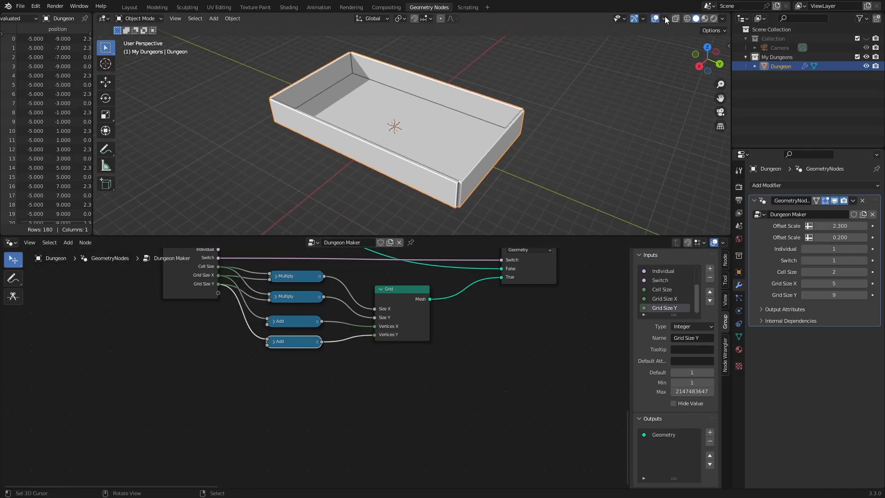
left_click(687, 18)
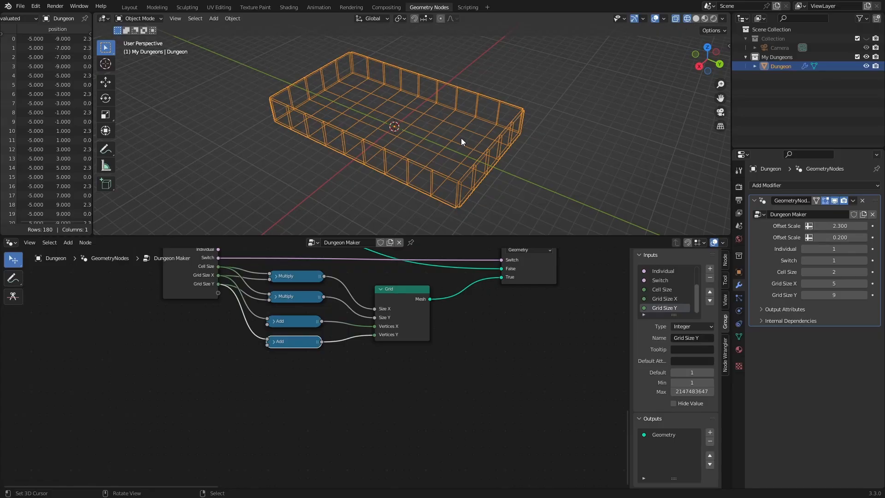
scroll(461, 137, "up", 4)
mouse_move(461, 137)
middle_mouse_down()
mouse_move(377, 117)
mouse_move(480, 101)
mouse_move(454, 92)
mouse_move(374, 96)
mouse_move(418, 102)
middle_mouse_up()
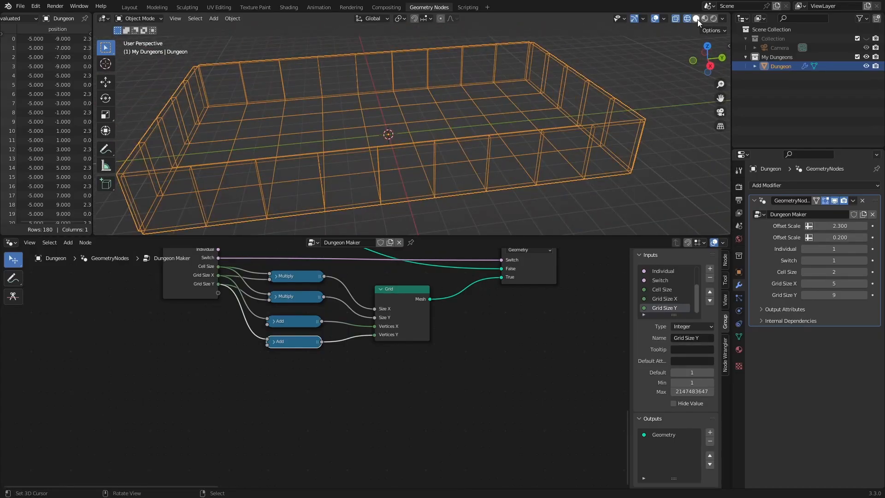
left_click(695, 18)
mouse_move(457, 154)
middle_mouse_down()
mouse_move(501, 120)
mouse_move(479, 299)
middle_mouse_up()
scroll(477, 318, "down", 2)
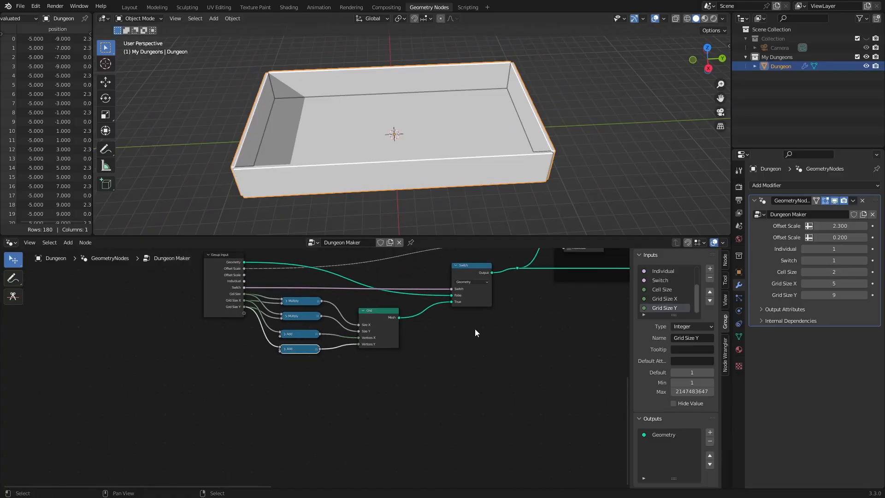
- Move the Group Input, the four math nodes and the Grid together farther from the Switch node
middle_click_drag(476, 332, 446, 346)
left_click_drag(404, 262, 104, 418)
key("g")
left_click(468, 330)
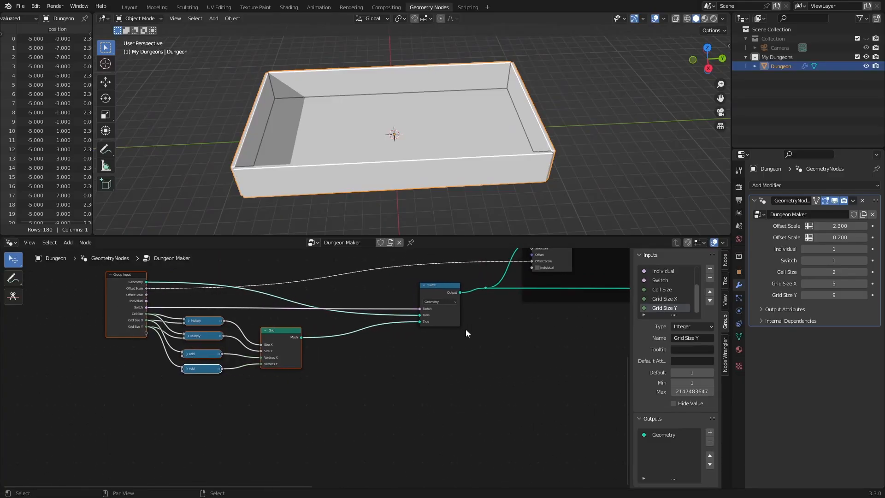
- Try individual face extrusion on the wall's Extrude Mesh node, and turn it back off
middle_click_drag(468, 330, 362, 393)
scroll(365, 389, "up", 1)
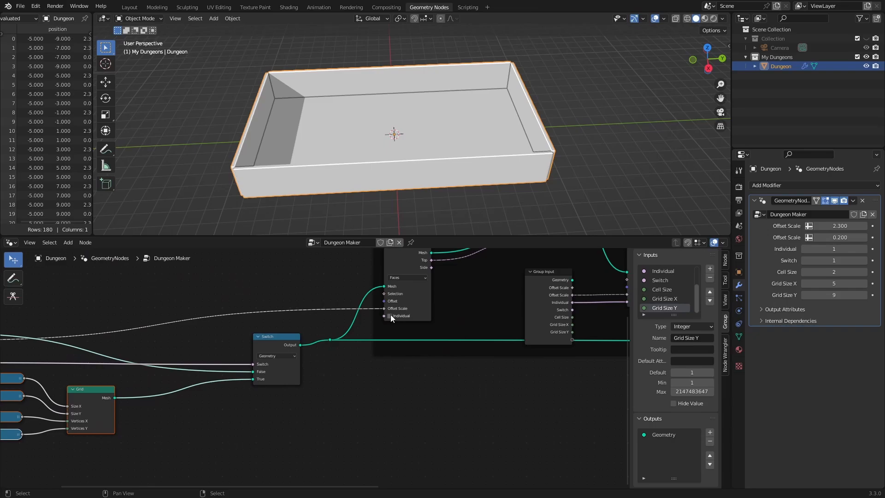
left_click(390, 316)
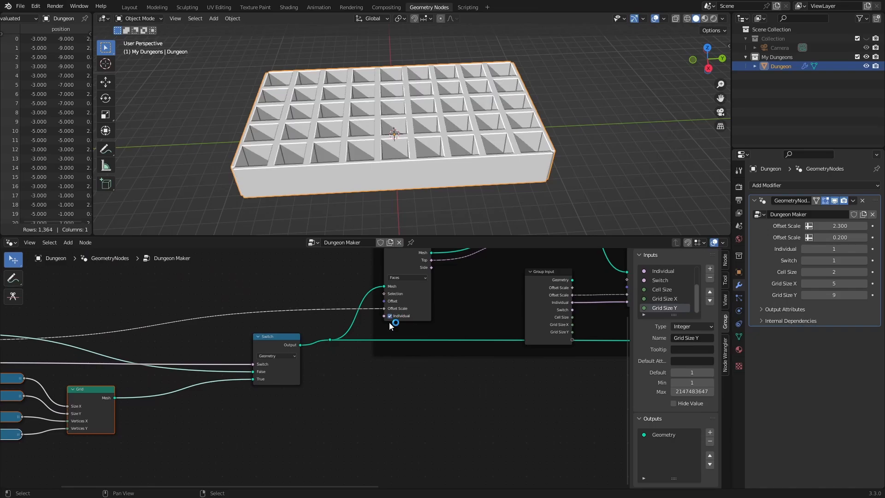
left_click(391, 316)
- Insert a Delete Geometry node between the Grid and the Switch's True input, and set its domain to Face
middle_click_drag(290, 426, 492, 310)
scroll(387, 369, "up", 2)
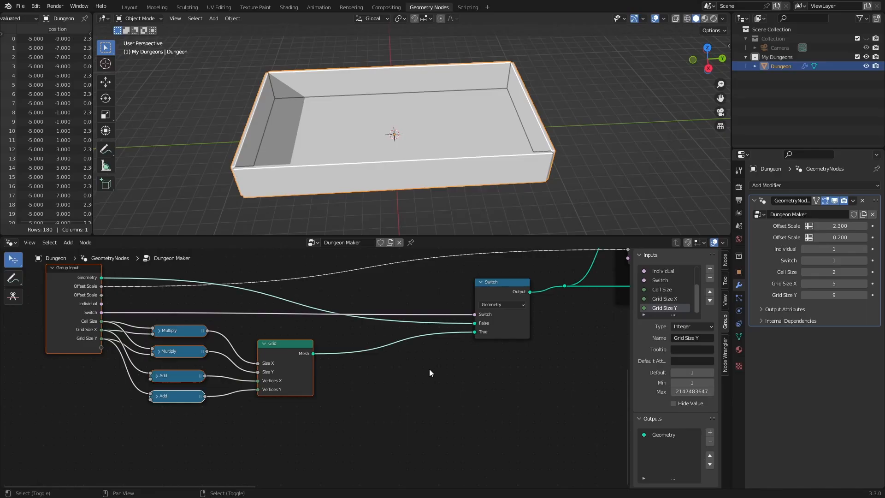
key("shift+a")
left_click(406, 295)
type("de")
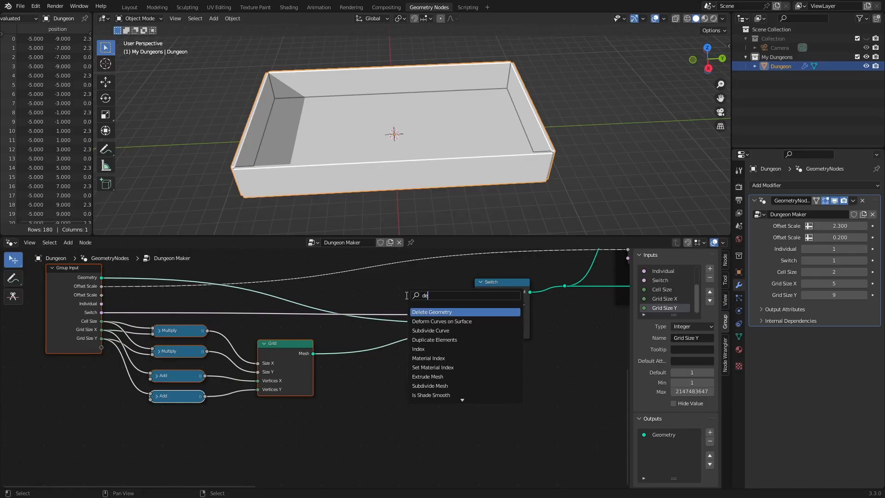
key("Return")
left_click(401, 366)
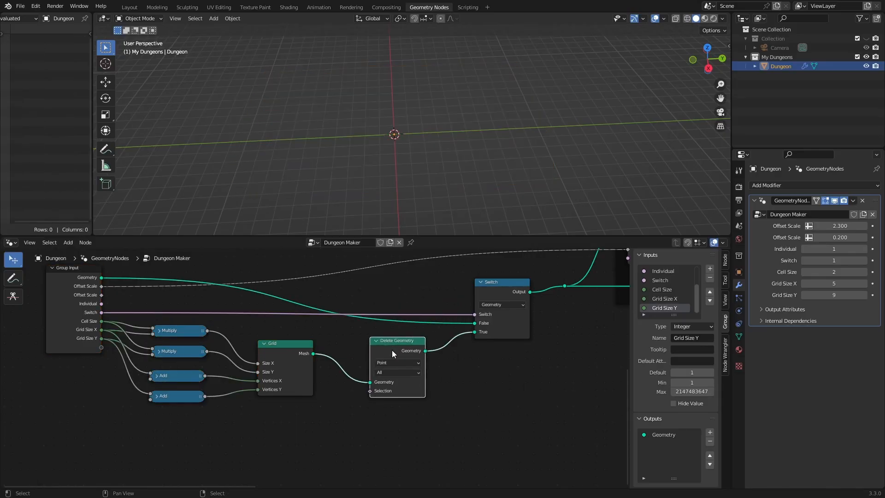
middle_click_drag(480, 385, 478, 375)
scroll(478, 375, "up", 2)
left_click(416, 314)
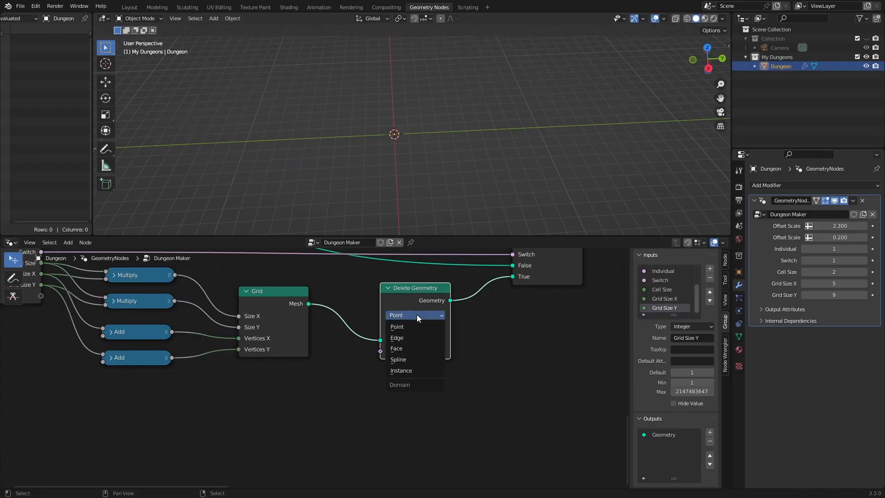
left_click(417, 347)
- Add a Random Value node of type Boolean below the Grid and connect its Value to the Delete Geometry's Selection
scroll(370, 390, "down", 1)
middle_click_drag(370, 390, 408, 354)
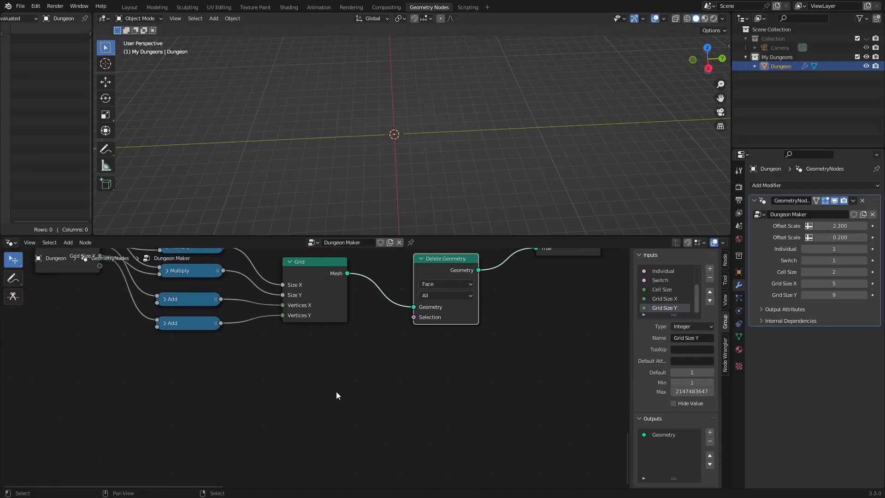
key("shift+a")
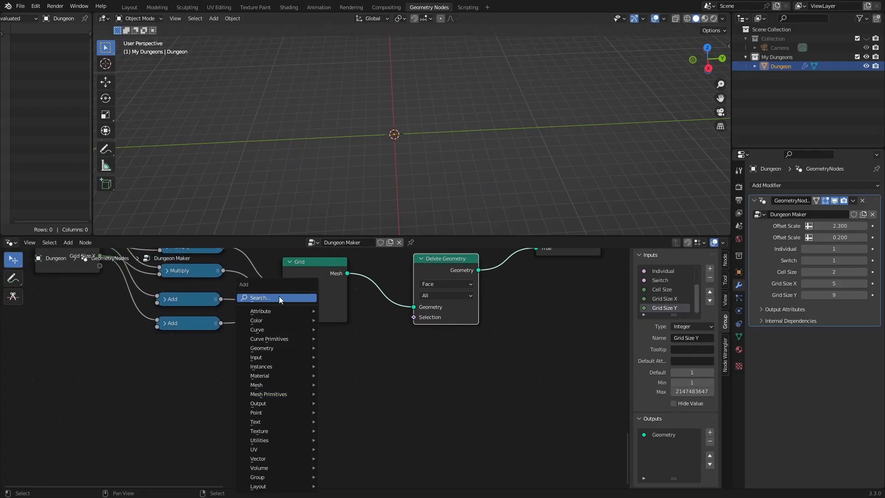
type("random")
key("Return")
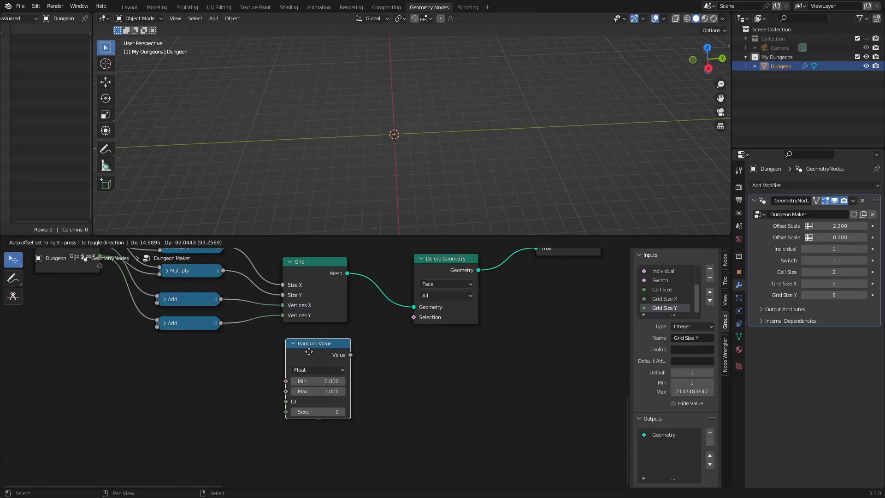
left_click(310, 357)
left_click(312, 368)
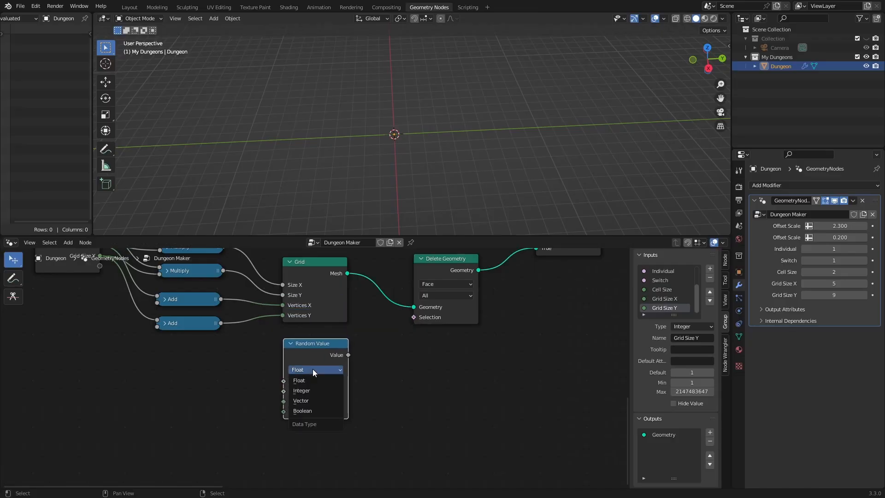
left_click(306, 409)
left_click_drag(315, 352, 414, 317)
- Try different seeds on the Random Value node, and raise its probability to 1
middle_click_drag(484, 92, 516, 91)
left_click_drag(311, 398, 398, 397)
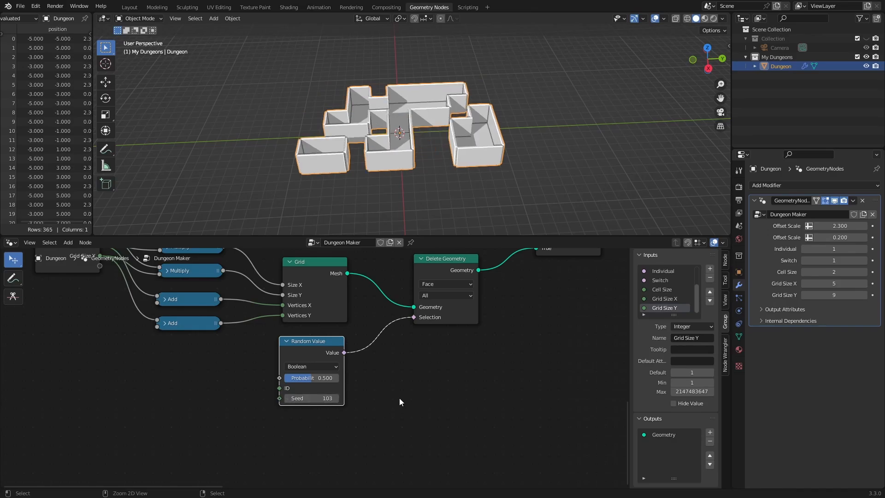
key("Escape")
scroll(328, 369, "up", 1)
left_click_drag(311, 379, 342, 379)
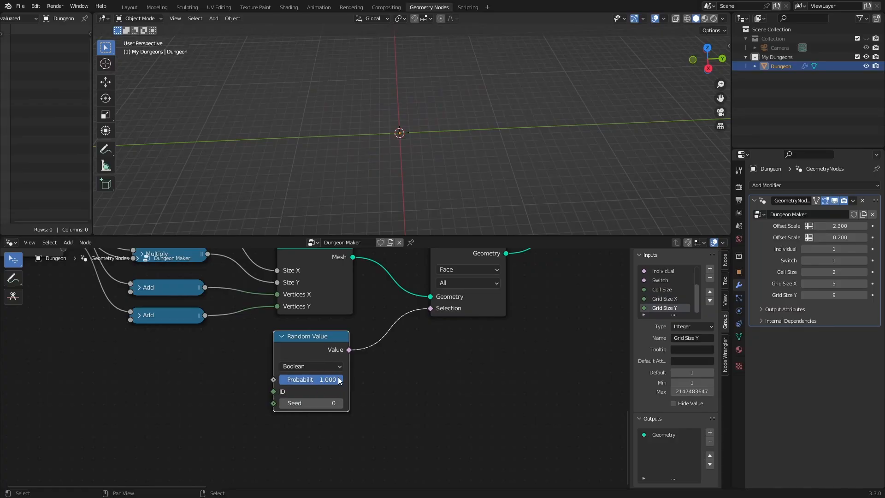
- Insert a Map Range node between the Random Value and the Delete Geometry's Selection
key("shift+a")
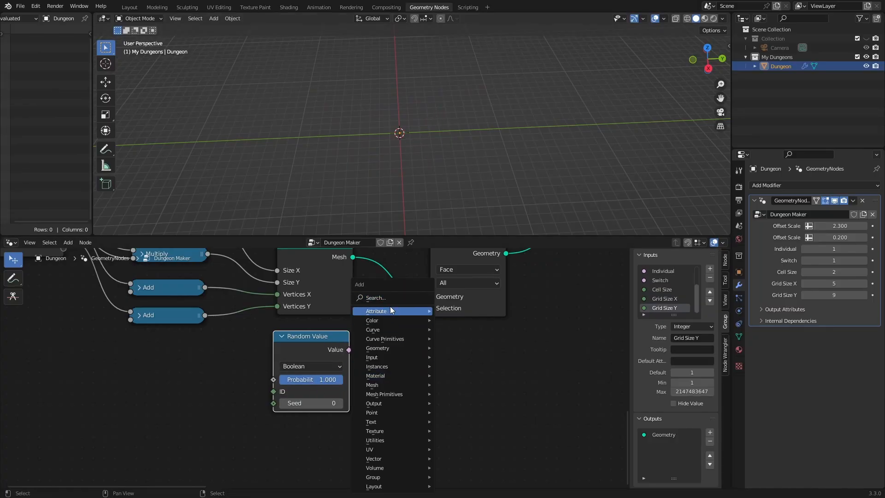
left_click(387, 297)
type("map")
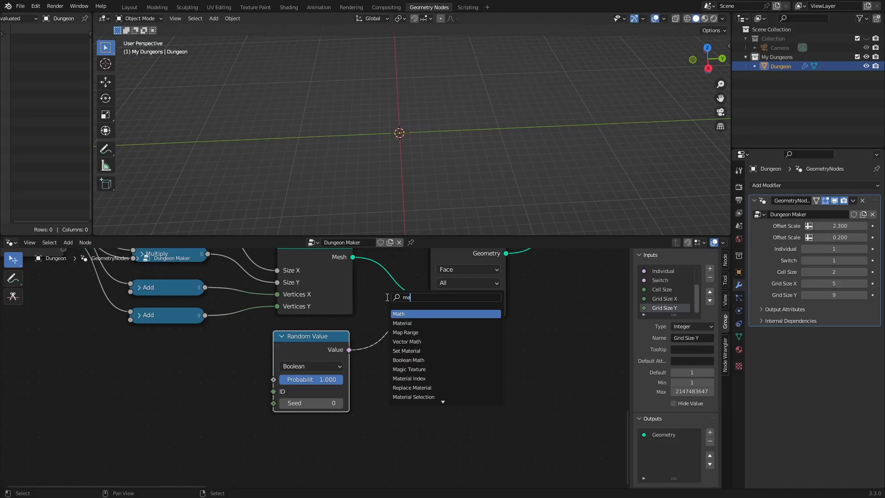
key("Return")
left_click(414, 339)
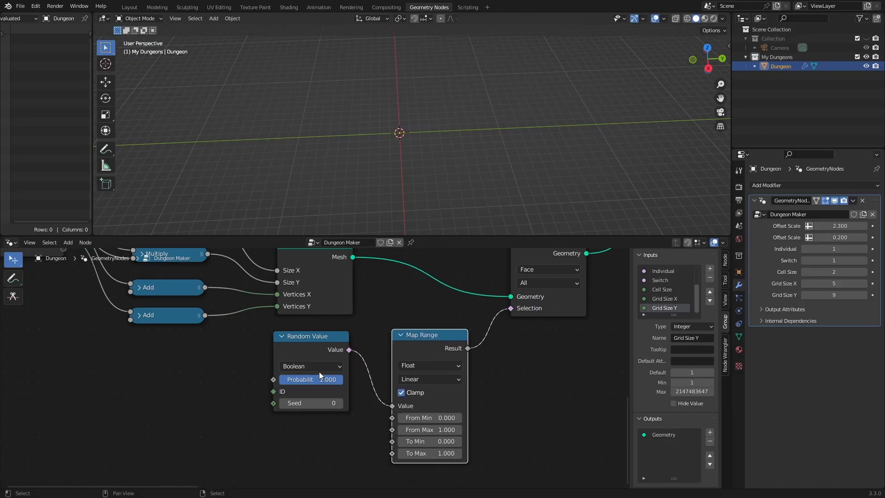
- Invert the Map Range by setting To Min to 1 and To Max to 0, and collapse the node
scroll(489, 399, "down", 3)
scroll(458, 387, "up", 2)
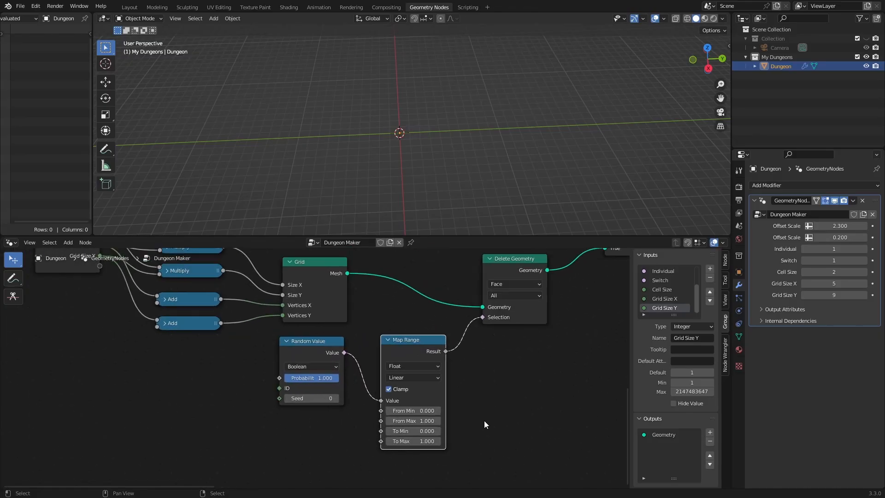
double_click(371, 405)
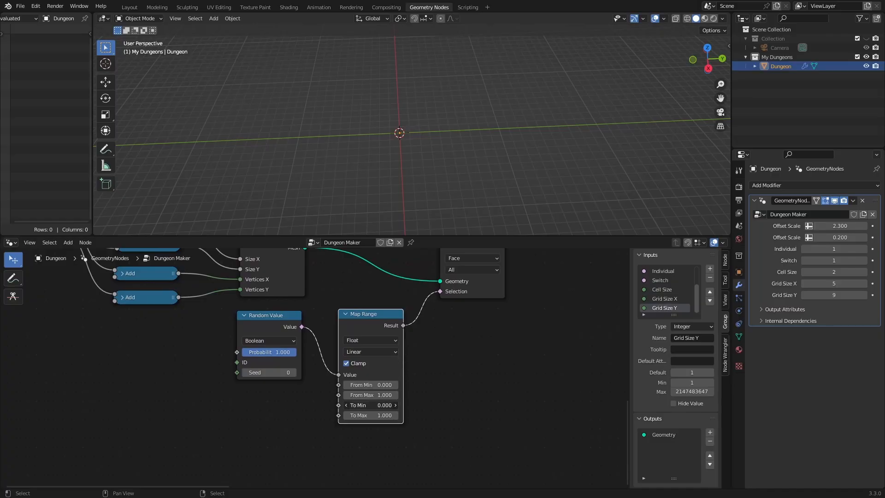
type("1")
key("Return")
double_click(379, 415)
key("Return")
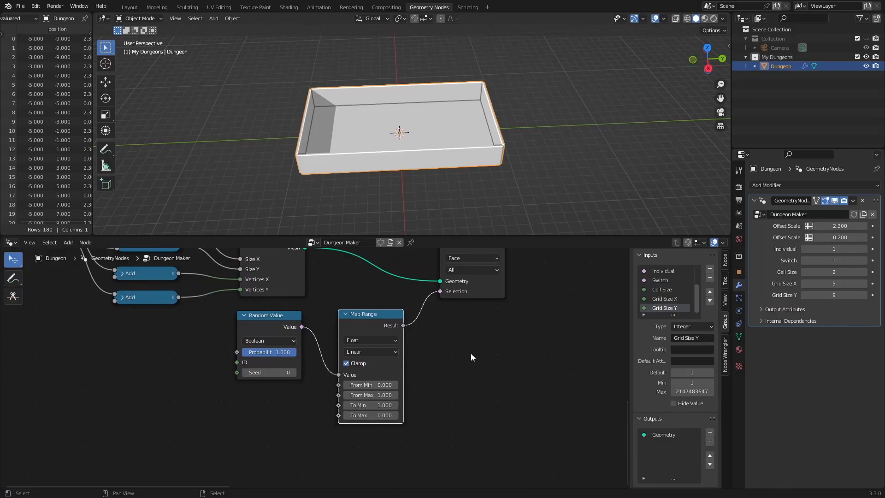
left_click(346, 314)
- Set the Random Value node's probability to about 0.608 and its seed to 30
left_click_drag(281, 352, 304, 373)
middle_click_drag(161, 81, 246, 104)
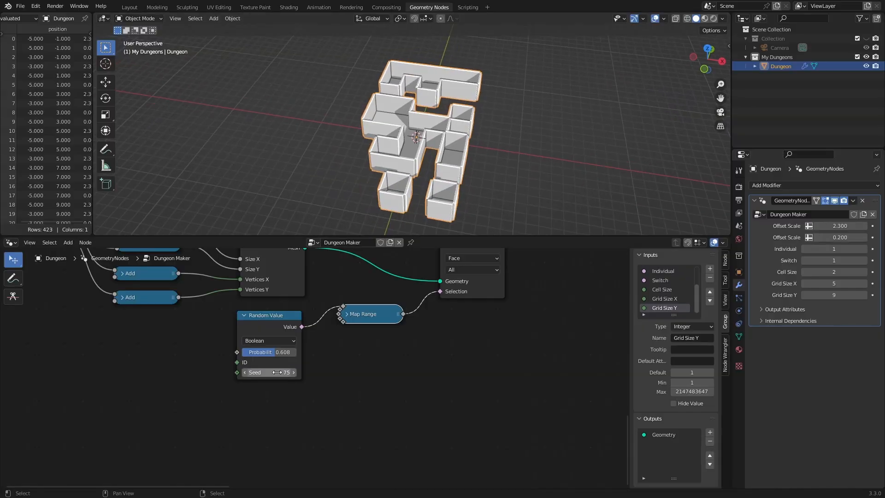
mouse_move(276, 372)
left_mouse_down()
mouse_move(300, 372)
mouse_move(289, 372)
left_mouse_up()
middle_click_drag(520, 127, 492, 130)
scroll(471, 134, "up", 3)
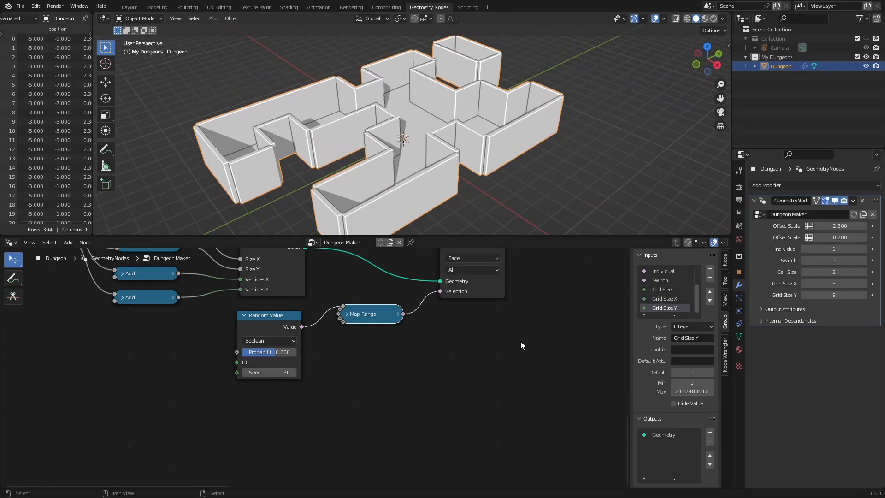
- Duplicate the Group Input beside the Random Value node and expose its Probability and Seed as group inputs
scroll(521, 342, "down", 6)
middle_click_drag(521, 340, 459, 385)
scroll(297, 405, "up", 3)
middle_click_drag(292, 414, 424, 395)
left_click(184, 292)
key("shift+d")
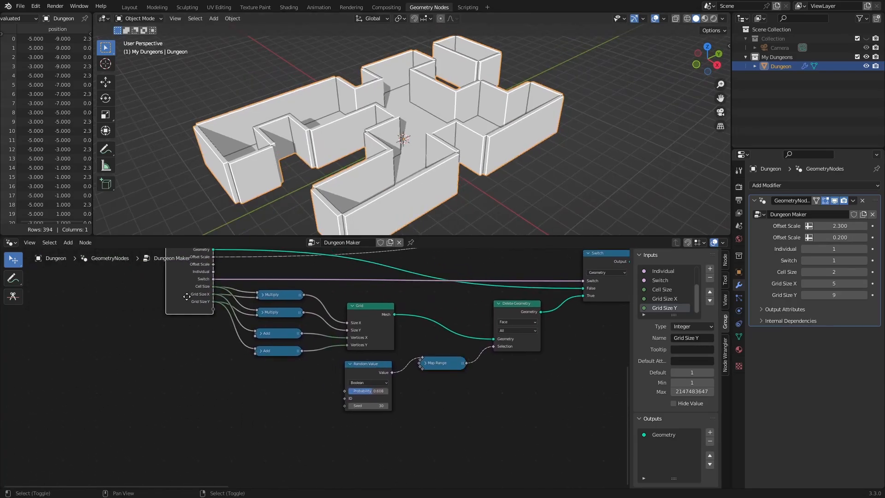
left_click(261, 423)
scroll(261, 426, "up", 2)
left_click_drag(389, 342, 307, 418)
left_click_drag(389, 365, 307, 430)
scroll(509, 380, "down", 3)
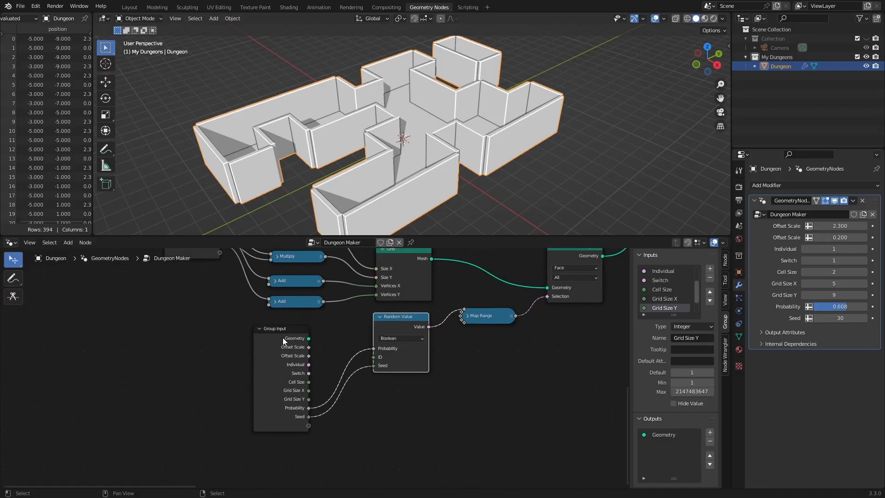
left_click_drag(284, 330, 299, 330)
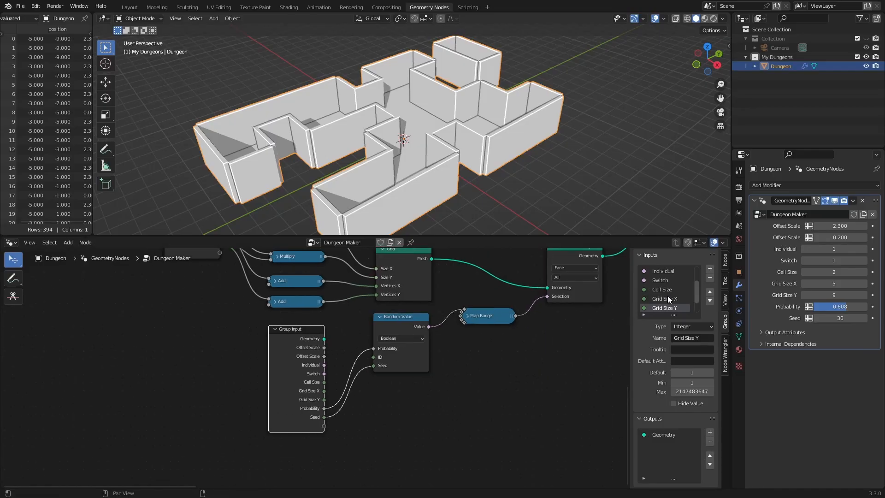
- Add a String group input with a blank name after Seed, and set its modifier value to General Settings
scroll(674, 289, "down", 3)
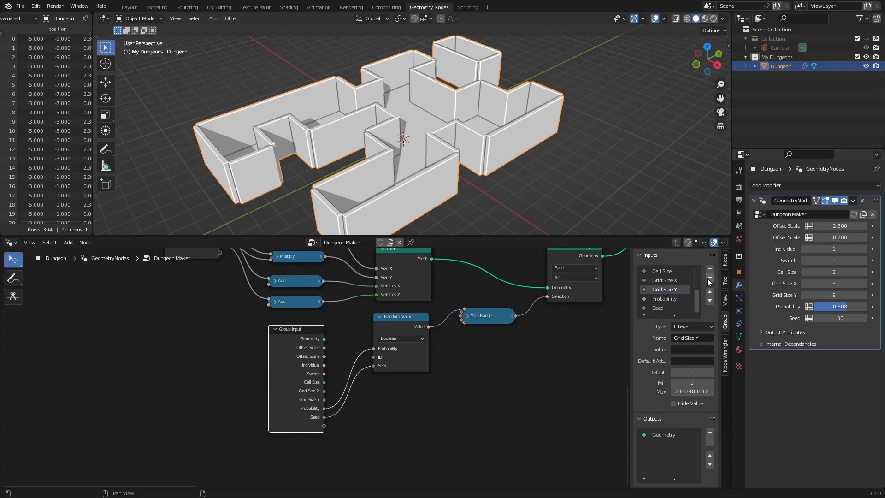
left_click(663, 308)
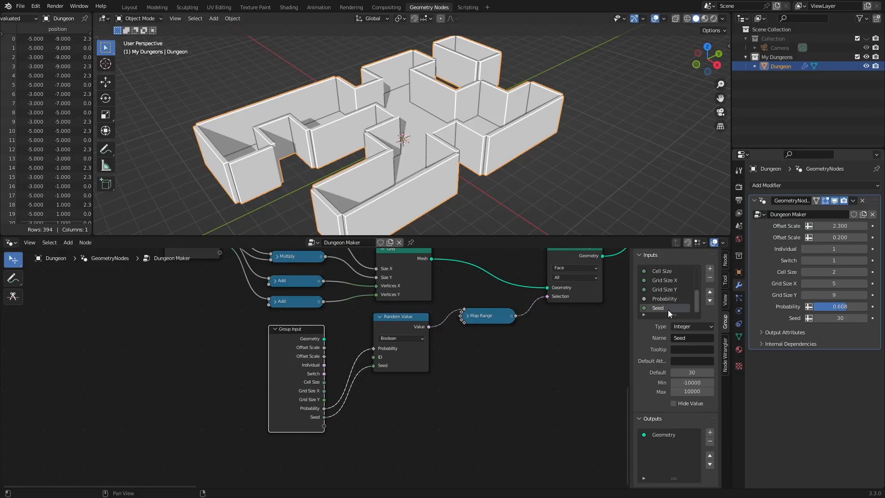
left_click(708, 269)
left_click(692, 326)
left_click(694, 339)
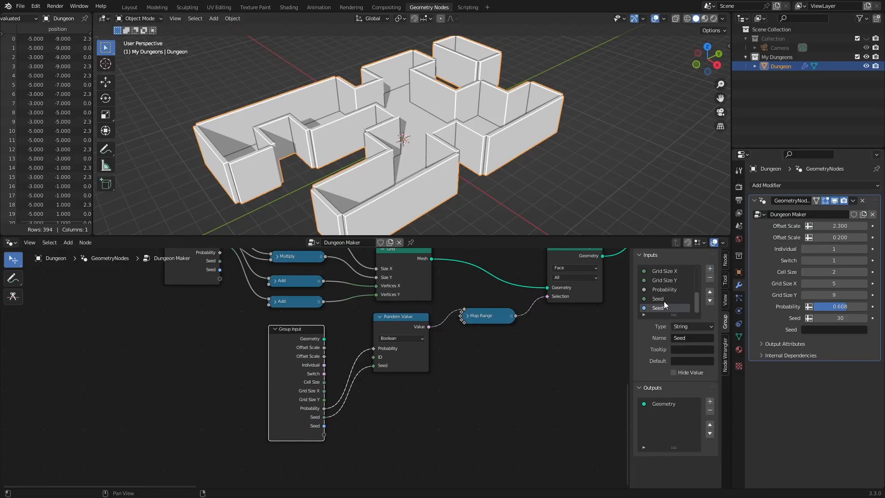
double_click(664, 308)
key("BackSpace")
key("Return")
left_click(765, 330)
type("General")
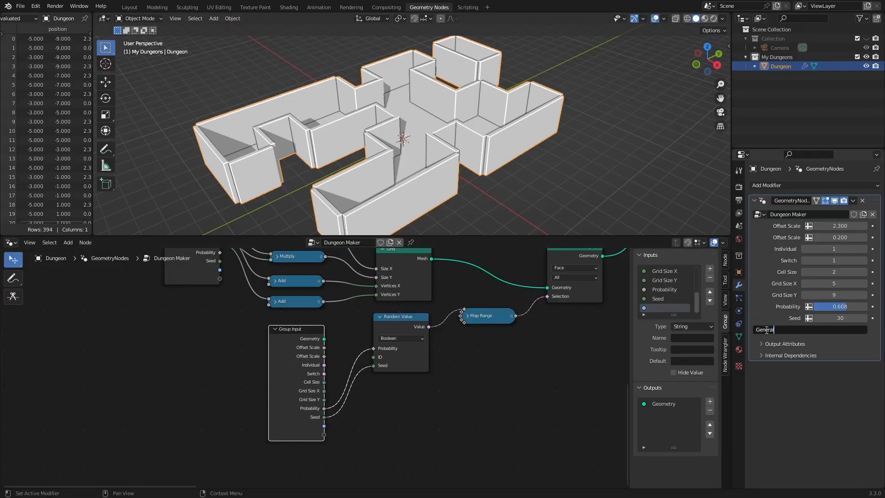
type(" Settings")
key("Return")
- Add another blank-named String group input, and set its modifier value to Procedural Settings
left_click(710, 268)
left_click(806, 341)
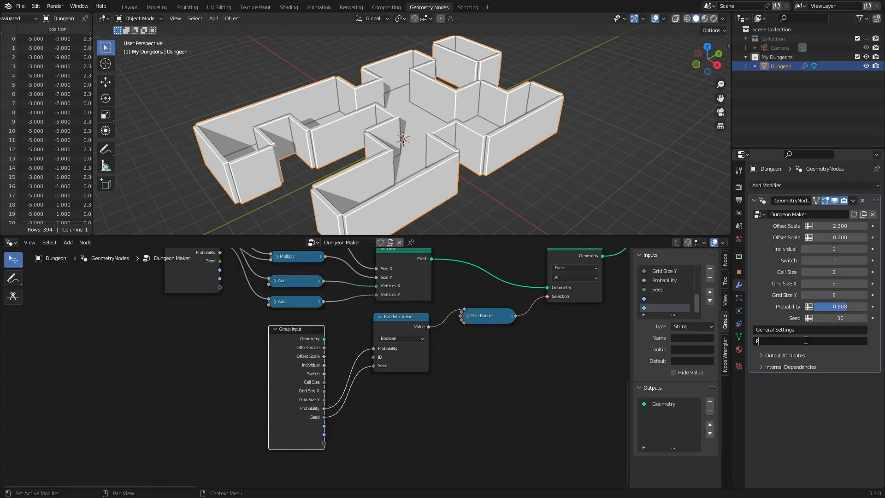
type("Procedural Settings")
key("Return")
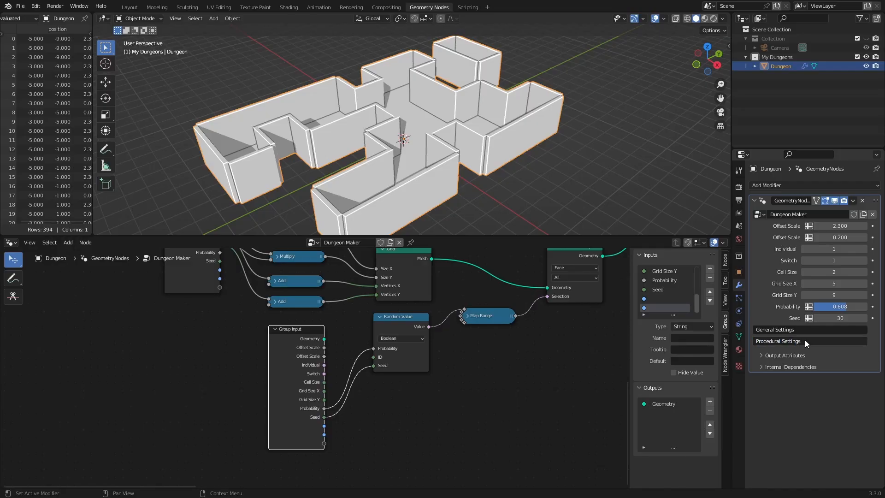
- Move the General Settings input up the group's input list to just below Geometry
left_click(673, 298)
left_click(710, 292)
left_click(709, 293)
left_click(709, 292)
left_click(710, 293)
left_click(710, 292)
left_click(709, 292)
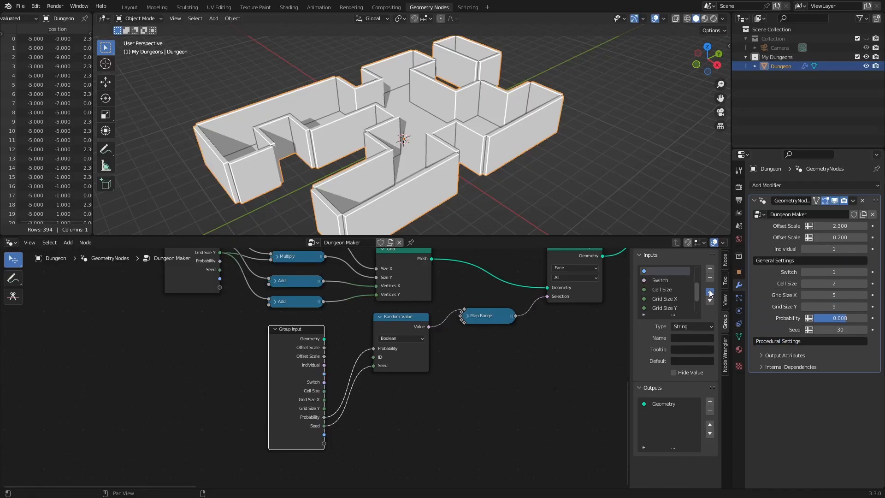
left_click(710, 292)
left_click(710, 292)
left_click(710, 292)
- Move the Procedural Settings input up the group's input list to just above Switch
scroll(669, 301, "down", 2)
left_click(710, 292)
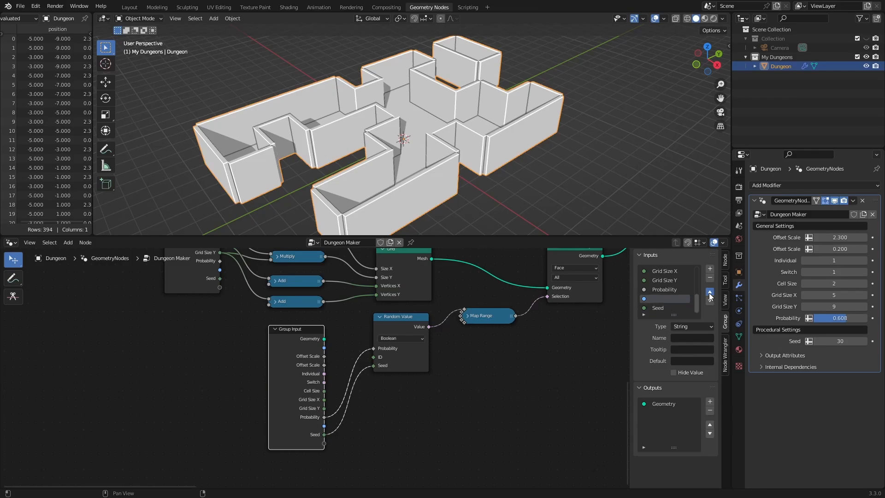
left_click(709, 292)
left_click(710, 293)
left_click(709, 293)
left_click(710, 292)
left_click(709, 292)
- Rename the two Offset Scale inputs as Walls Height and Walls Width, and the Individual input as Use Quad Walls
scroll(339, 371, "down", 1)
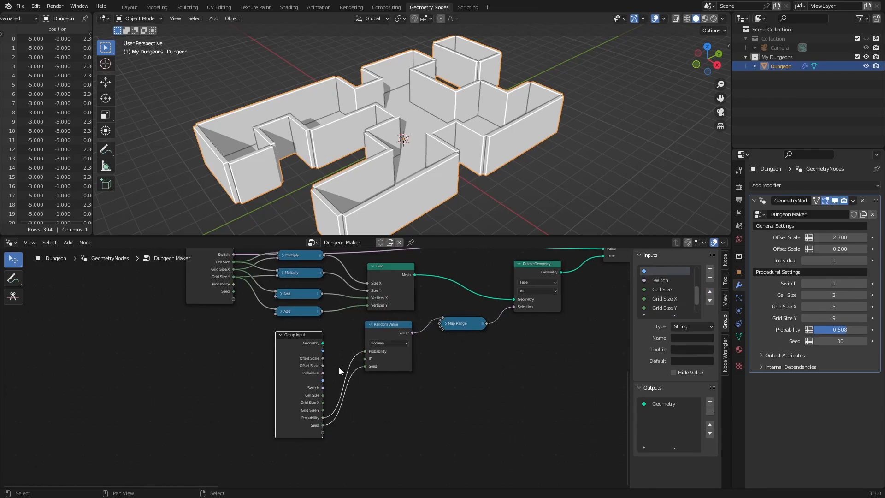
scroll(669, 293, "up", 5)
double_click(674, 289)
type("Walls Height")
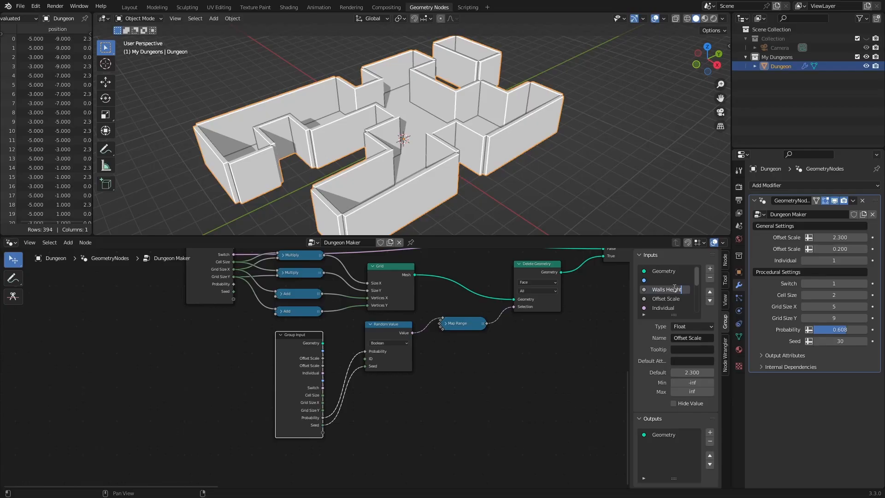
key("Tab")
type("Walls Width")
key("Tab")
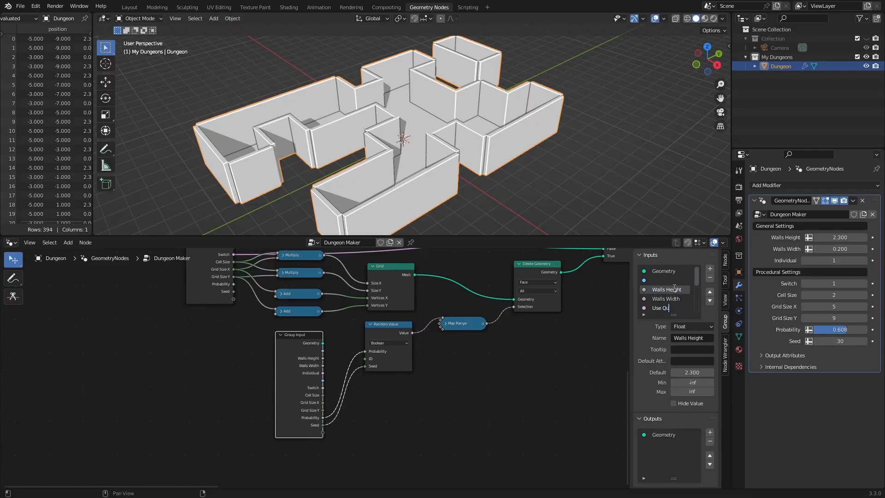
type("Use Quad Walls")
key("Return")
- Rename the Switch input as Use Procedural Grid, and the Probability and Seed inputs as Cells Probability and Cells Seed
scroll(670, 288, "down", 4)
double_click(664, 289)
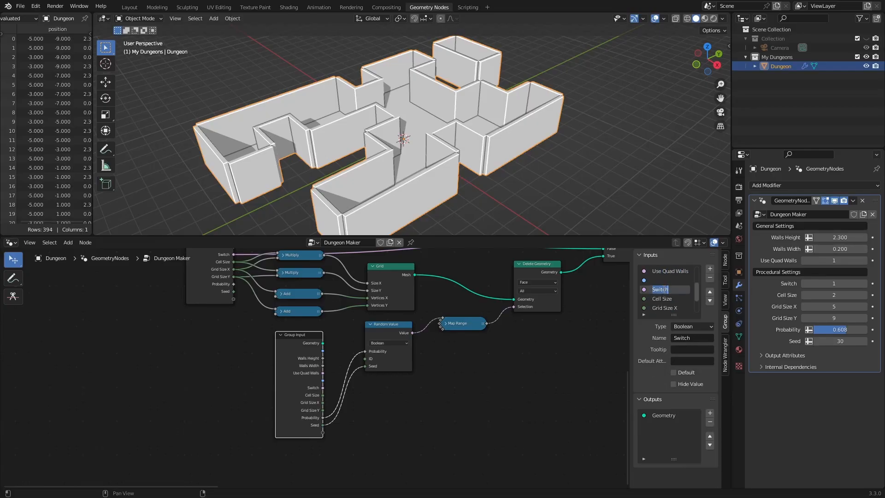
type("Use Procedural Grid")
key("Return")
scroll(663, 290, "down", 3)
left_click(663, 298)
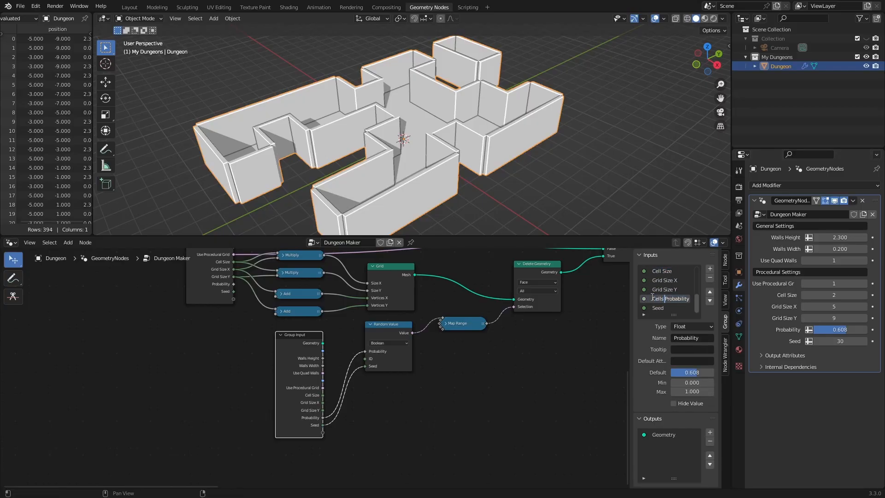
type("Cells")
key("Tab")
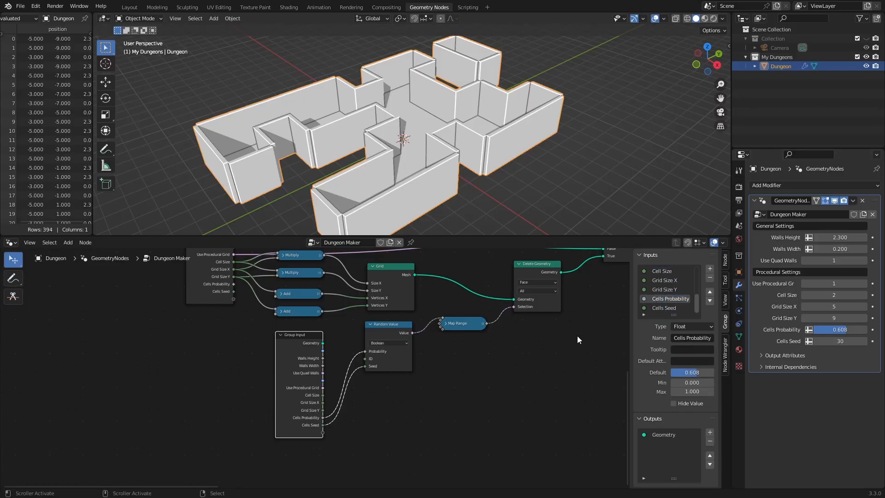
- Group the procedural grid nodes, from the Multiply and Add nodes through Delete Geometry, inside a frame
key("n")
scroll(548, 353, "down", 3)
left_click_drag(471, 265, 206, 438)
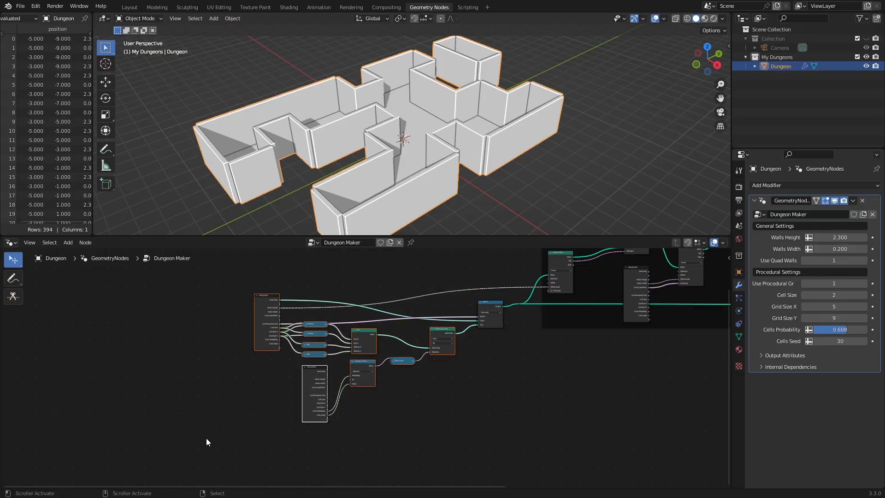
left_click_drag(470, 259, 292, 446)
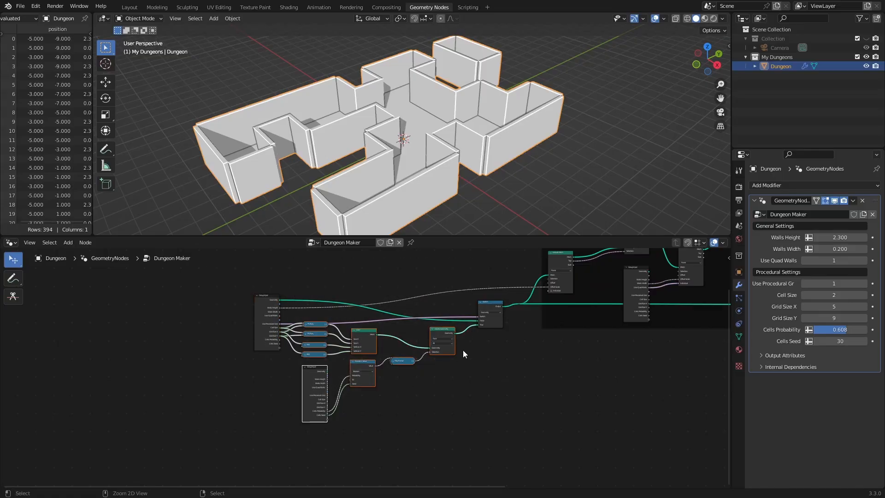
key("ctrl+j")
- Spread out the layout by moving the first Group Input, the Switch node and the procedural grid frame apart
left_click_drag(262, 300, 212, 298)
left_click_drag(489, 300, 486, 286)
scroll(410, 365, "up", 4)
left_click_drag(404, 305, 397, 334)
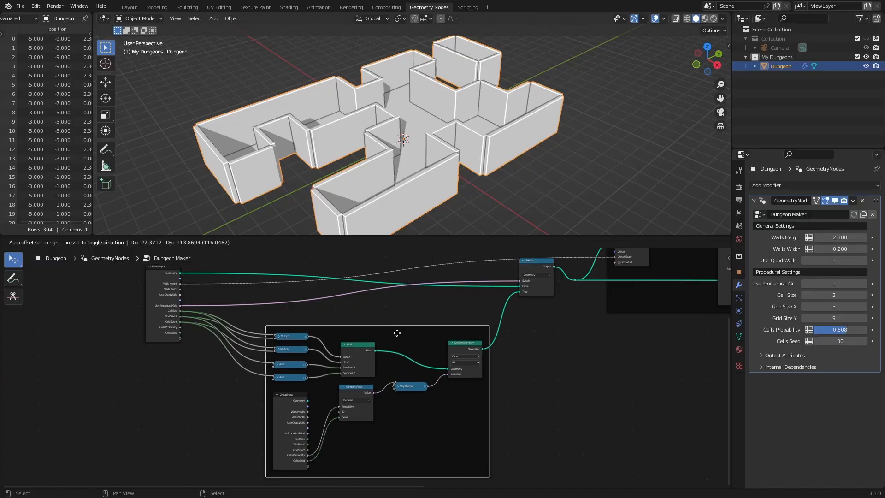
- Assign the existing material to the Dungeon object and rename it Walls Material
scroll(484, 335, "down", 6)
middle_click_drag(604, 336, 491, 363)
scroll(538, 382, "down", 1)
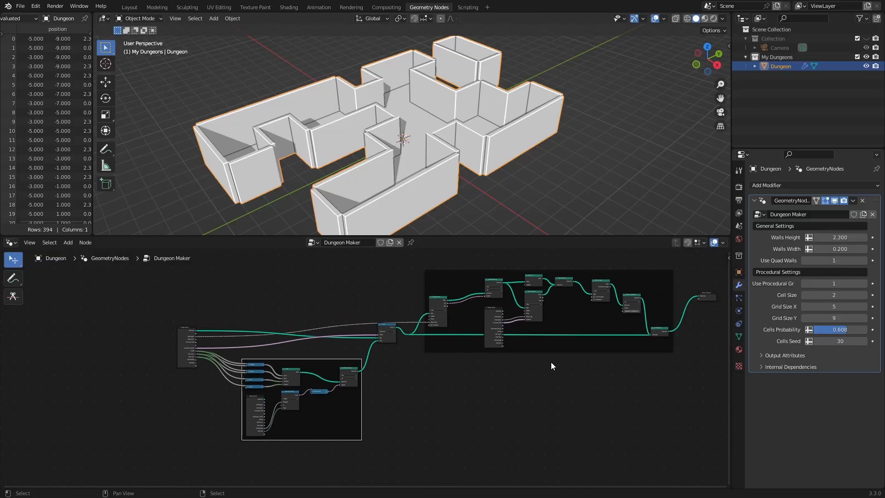
middle_click_drag(572, 367, 399, 376)
scroll(544, 354, "up", 5)
middle_click_drag(601, 352, 433, 411)
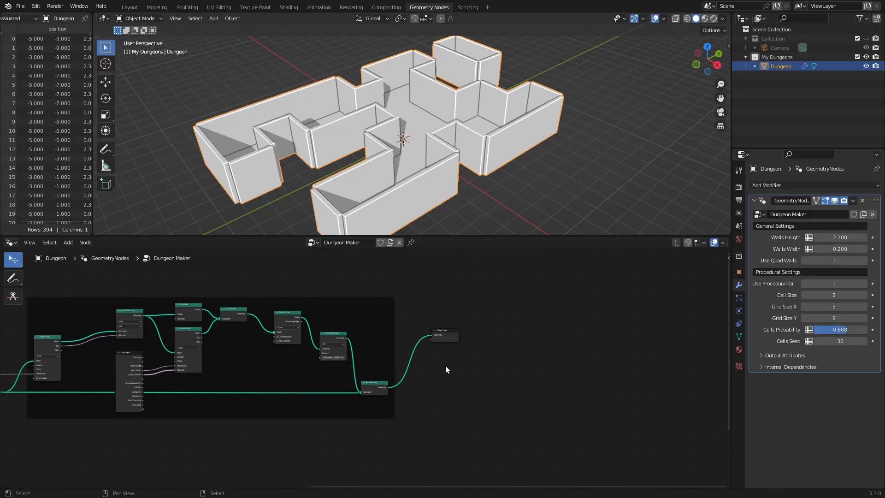
scroll(446, 369, "up", 2)
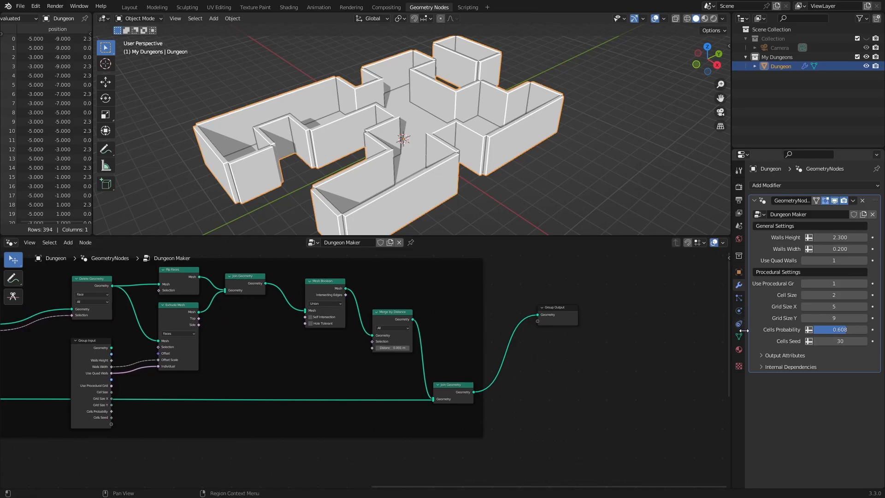
left_click(739, 349)
left_click(755, 225)
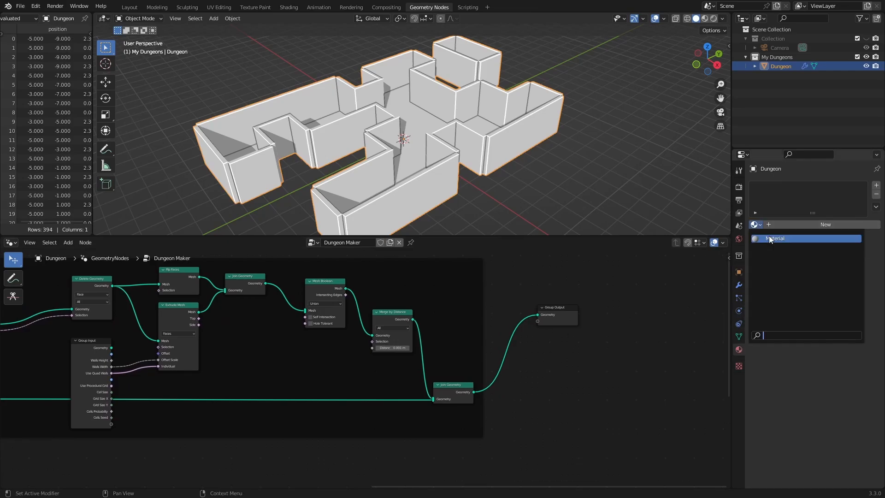
left_click(769, 238)
left_click(772, 188)
type("Wall")
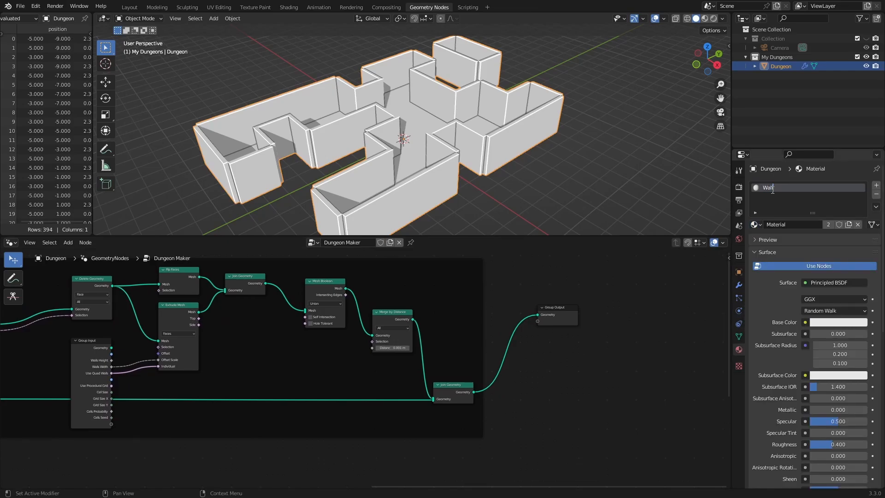
type("s Material")
key("Return")
- Add a second material slot to the Dungeon with a new material named Floor Material
left_click(875, 184)
left_click(781, 243)
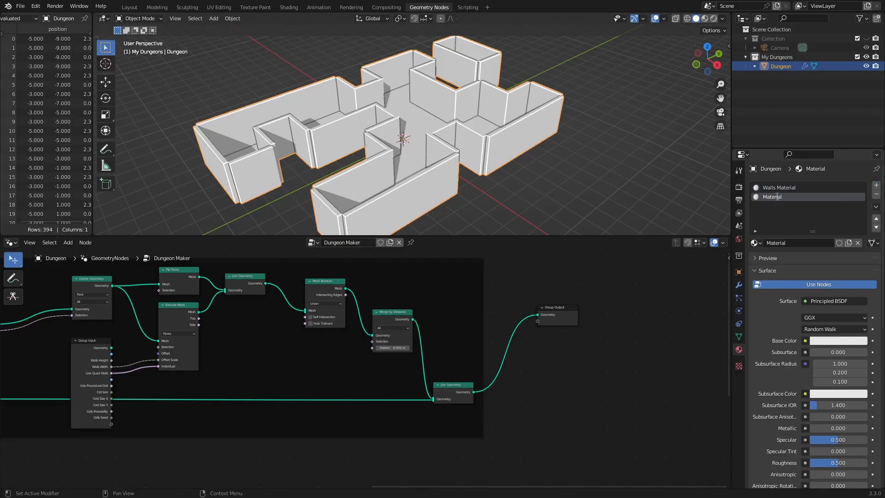
type("Floor Ma")
- Insert a Set Material node between Merge by Distance and the final Join Geometry node
scroll(457, 370, "up", 1)
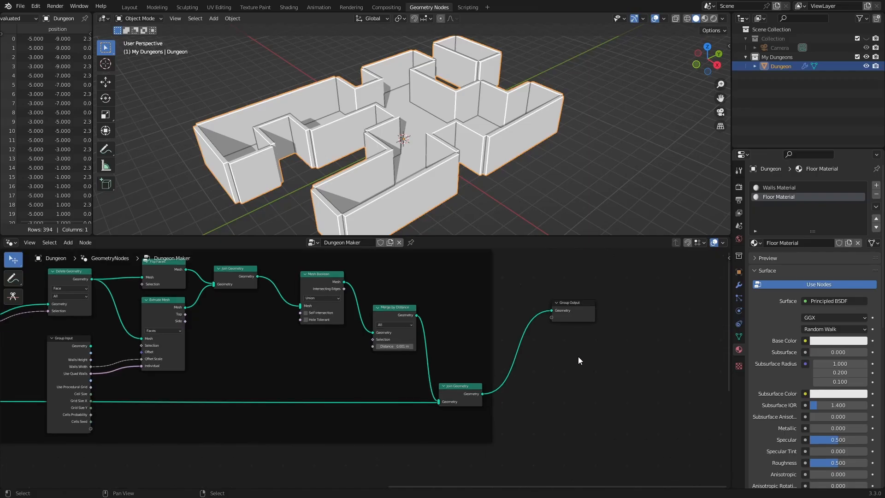
middle_click_drag(578, 356, 557, 358)
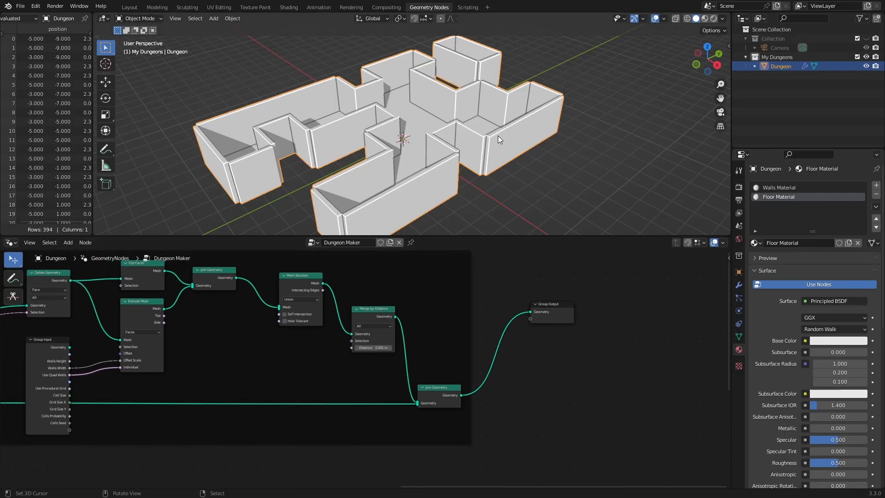
scroll(361, 376, "up", 2)
middle_click_drag(361, 376, 378, 387)
key("shift+a")
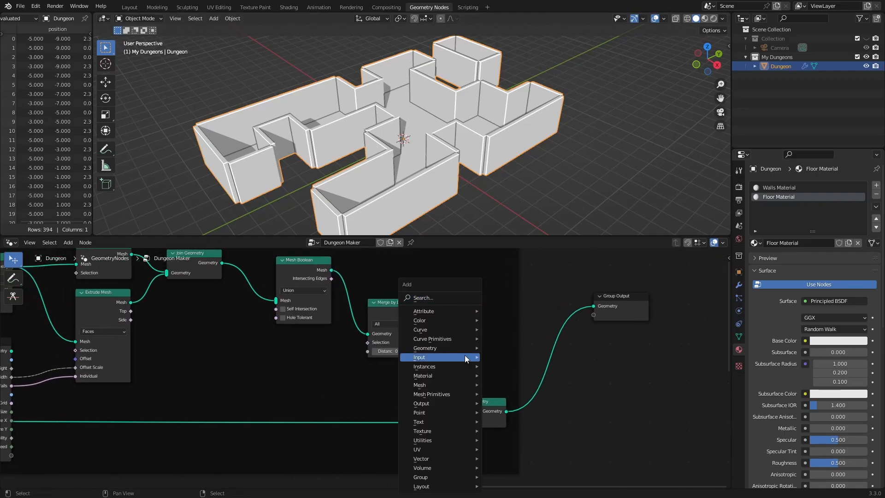
left_click(439, 298)
type("set")
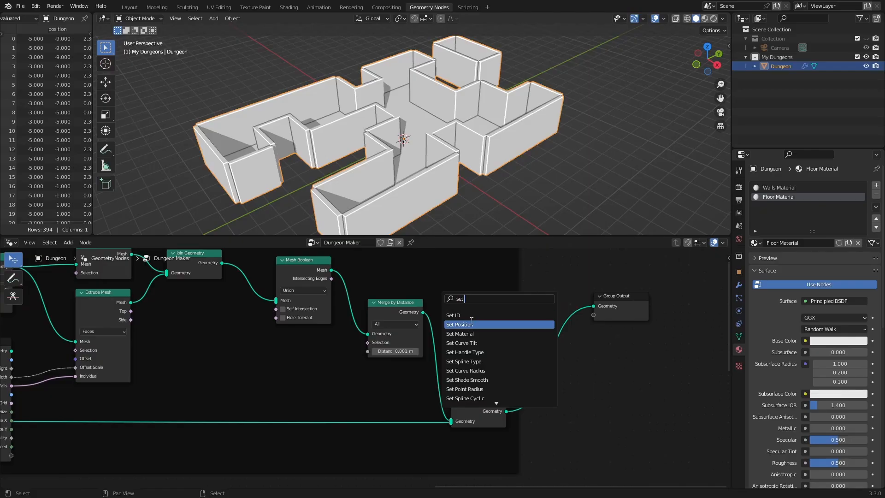
left_click(470, 334)
left_click(485, 369)
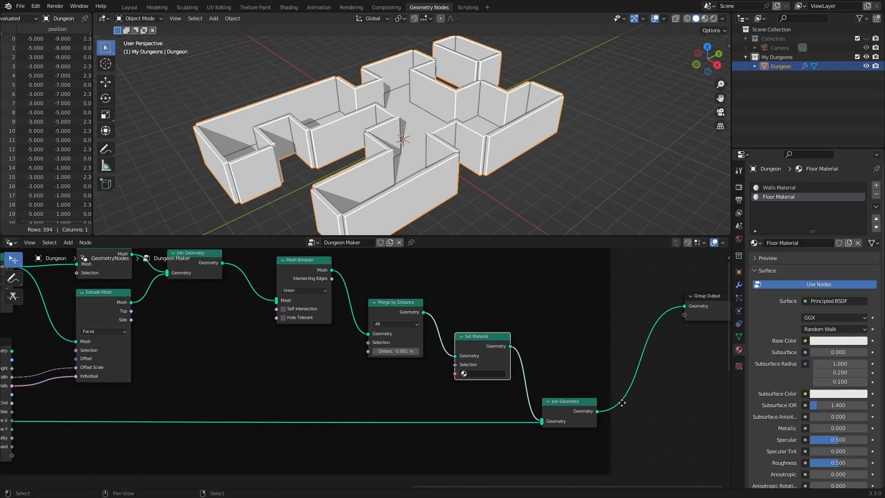
- Duplicate the Set Material node onto the floor geometry's link into the final Join Geometry node
middle_click_drag(525, 393, 530, 331)
key("shift+d")
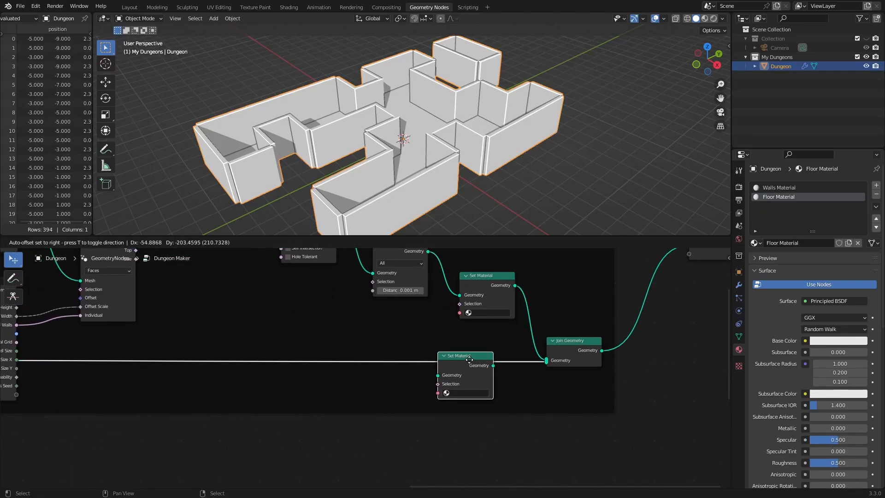
left_click(535, 376)
- Assign Walls Material to the walls' Set Material node and Floor Material to the floor's Set Material node
scroll(540, 404, "up", 2)
left_click(525, 298)
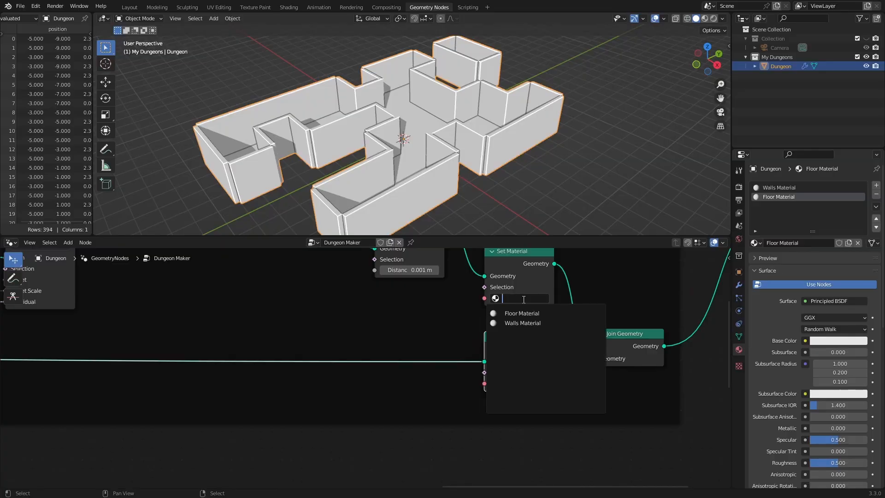
left_click(524, 323)
left_click(518, 383)
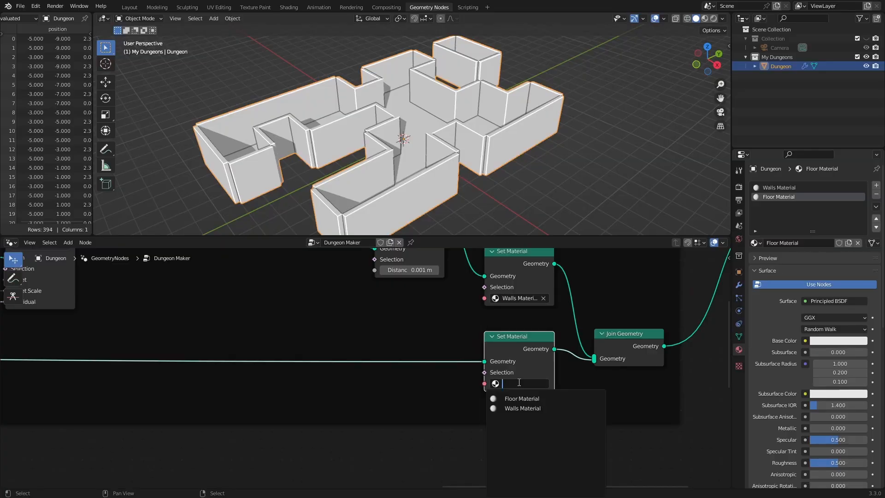
left_click(518, 399)
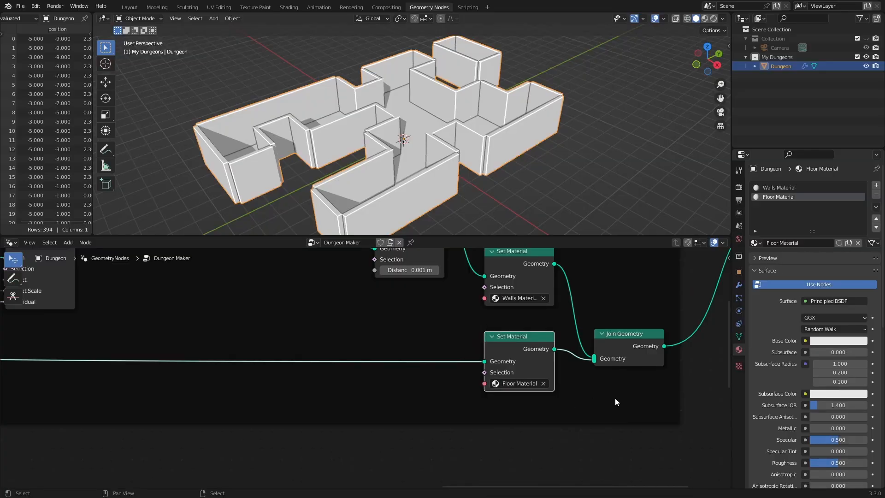
key("Home")
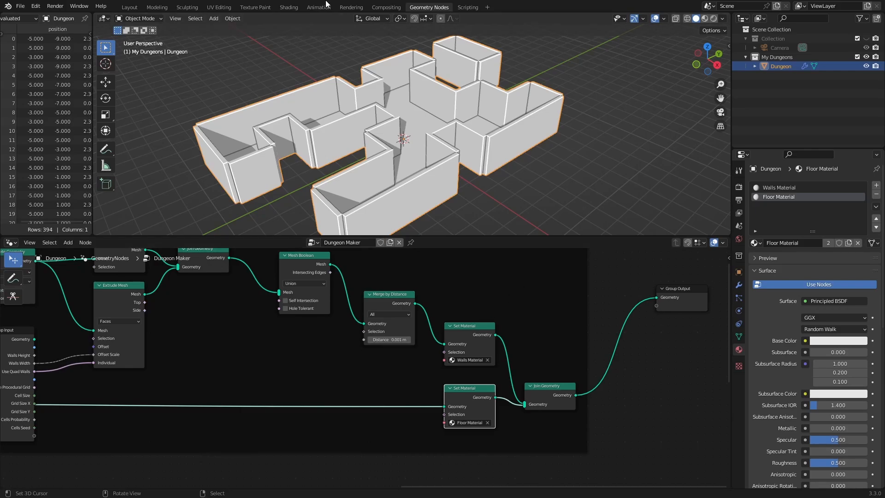
- Switch to the Shading workspace and show Walls Material in the shader editor
left_click(288, 7)
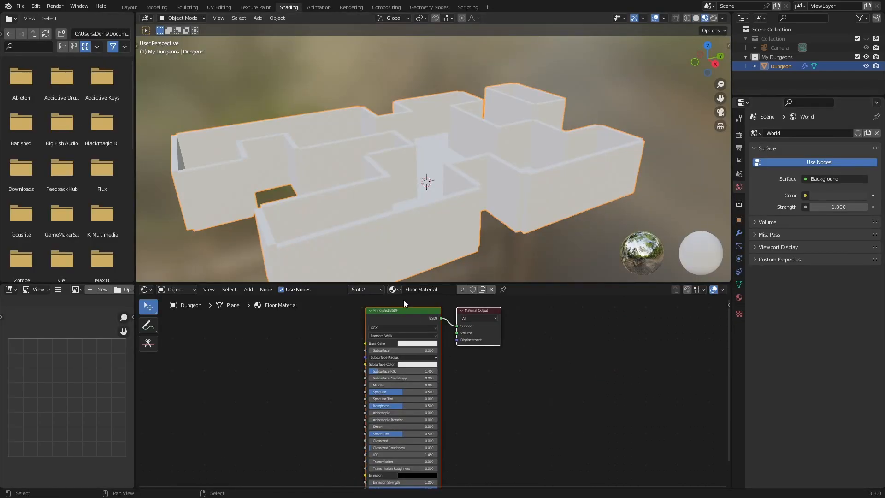
left_click(393, 291)
left_click(411, 312)
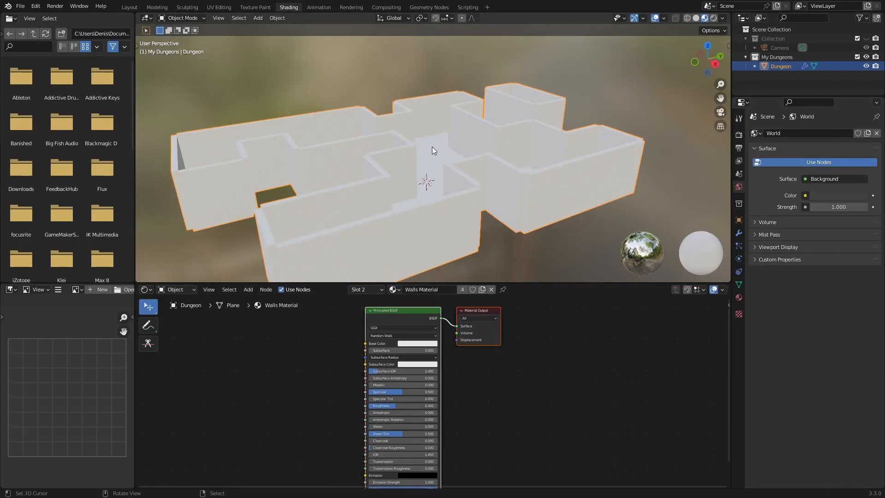
middle_click_drag(433, 147, 413, 145)
scroll(418, 183, "up", 5)
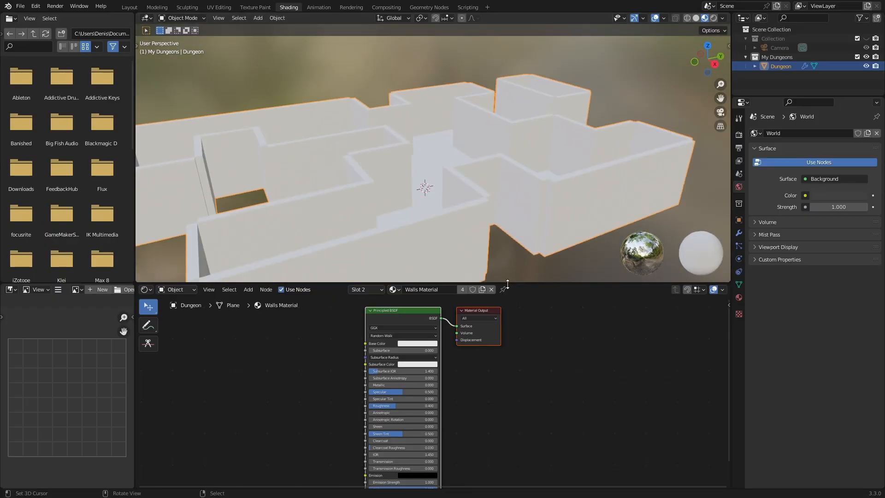
mouse_move(135, 263)
left_mouse_down()
mouse_move(99, 264)
mouse_move(140, 264)
left_mouse_up()
scroll(453, 159, "down", 4)
scroll(453, 160, "up", 2)
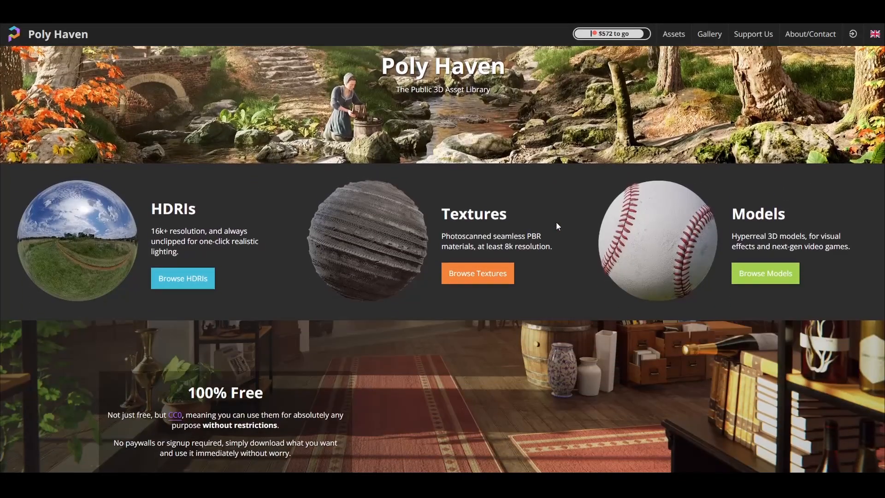
- Switch to the Poly Haven website and browse its texture library
scroll(556, 223, "down", 4)
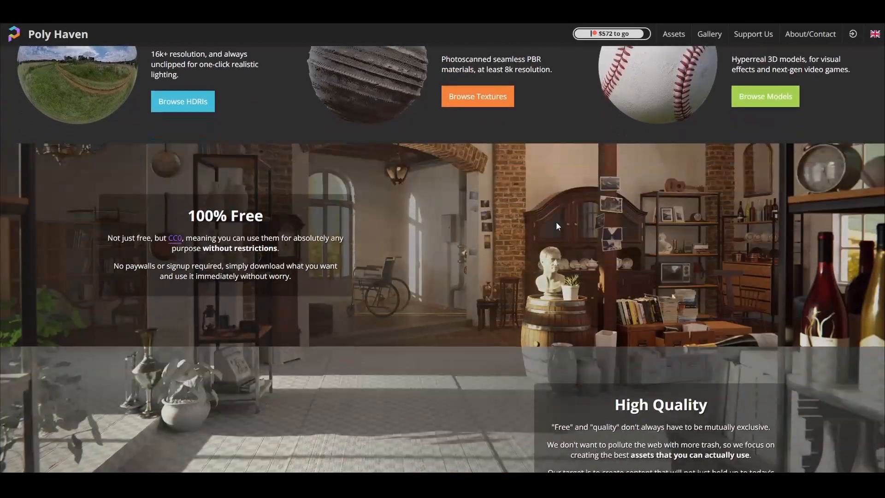
scroll(556, 223, "up", 4)
scroll(544, 240, "up", 3)
left_click(479, 419)
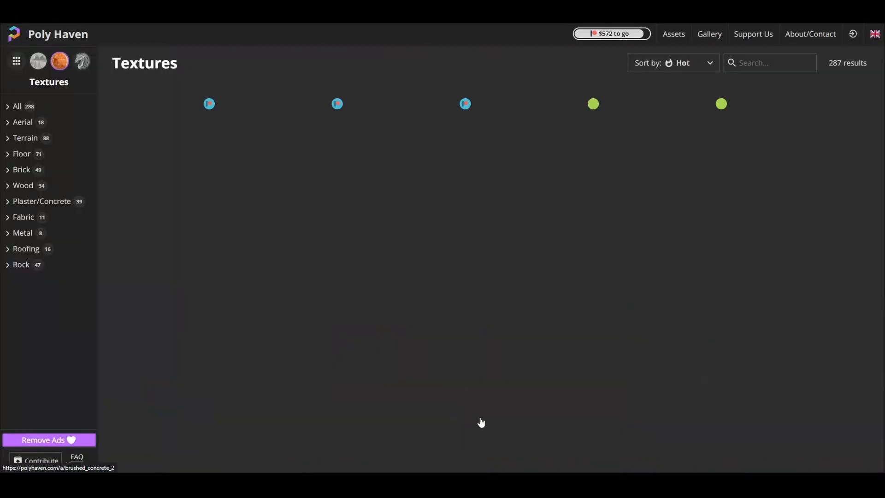
scroll(320, 312, "down", 10)
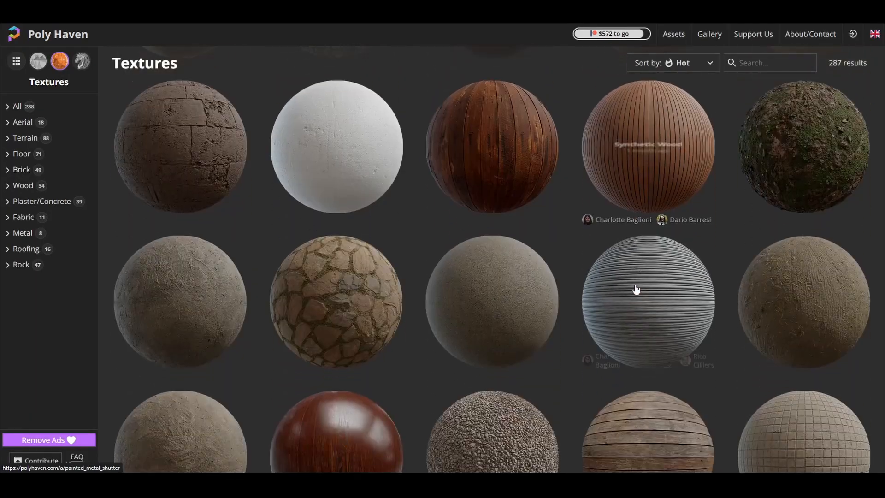
scroll(412, 283, "down", 3)
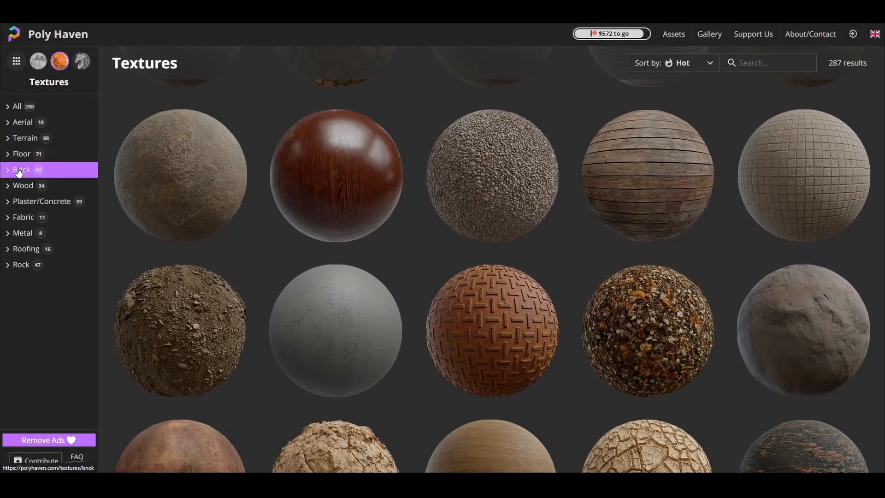
- Find the Rough Block Wall texture in the Brick category and download it at 2K
left_click(56, 171)
scroll(490, 229, "down", 5)
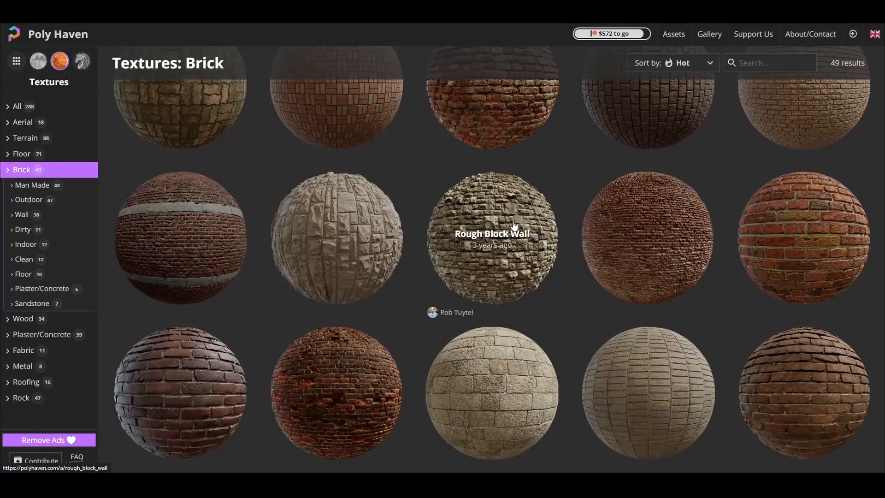
left_click(513, 225)
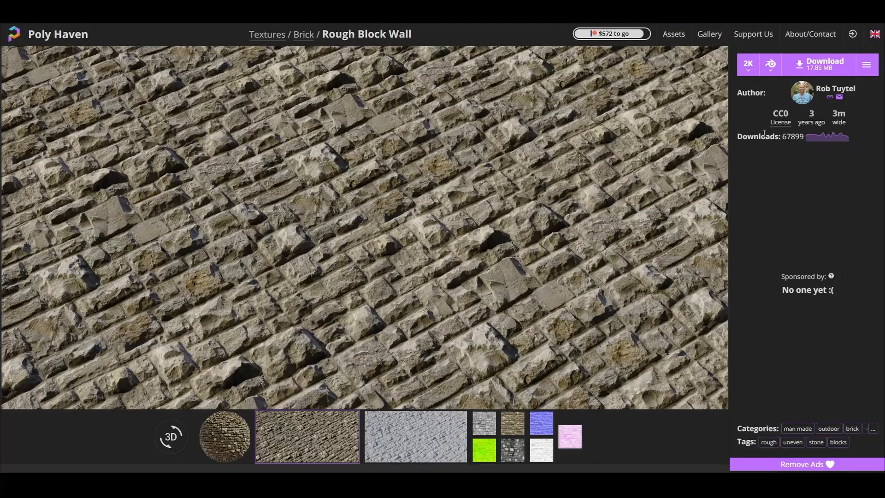
left_click(842, 62)
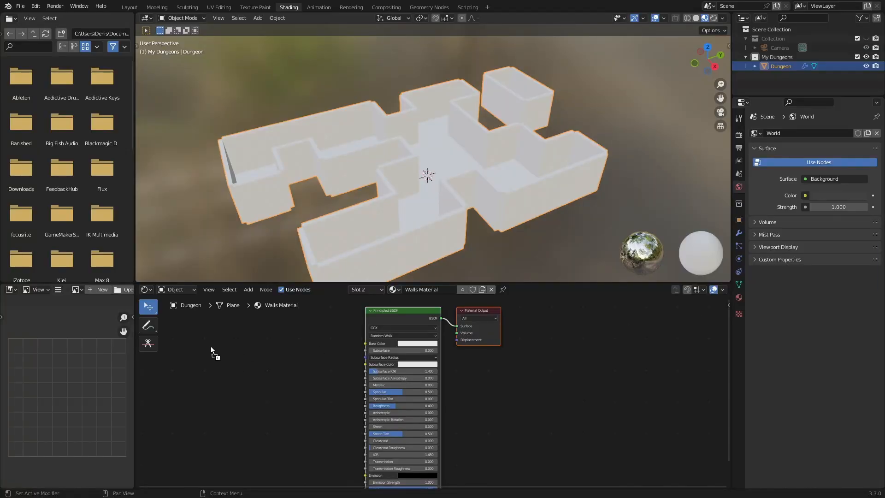
- Add rough_block_wall_diff_2k.jpg as an image texture in Walls Material and connect its Color to the Principled BSDF's Base Color
left_click_drag(211, 347, 212, 346)
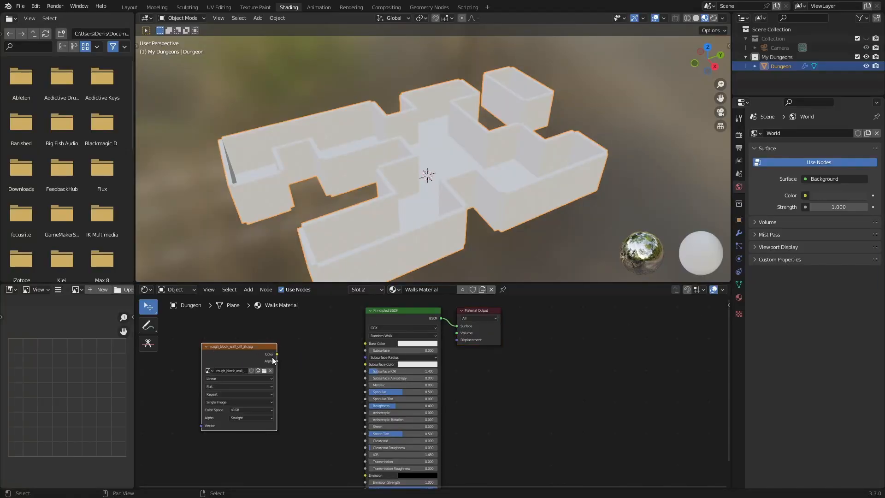
left_click_drag(276, 354, 365, 344)
- Display rough_block_wall_diff_2k.jpg in a widened image editor and examine its stone pattern
left_click(76, 288)
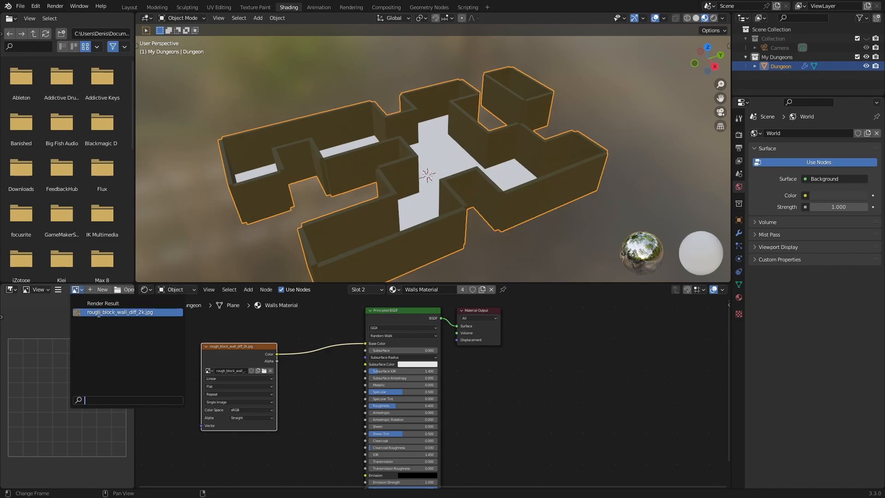
left_click(124, 311)
left_click_drag(135, 324, 312, 334)
scroll(160, 365, "down", 6)
scroll(159, 366, "down", 3)
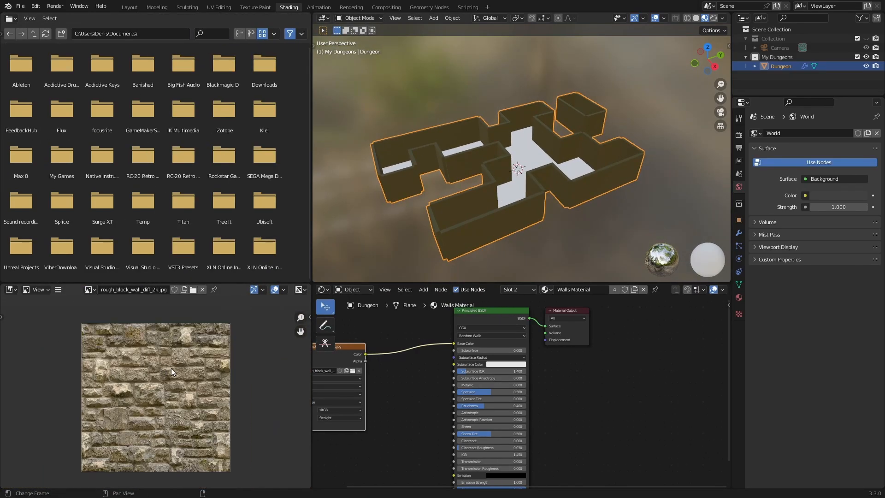
scroll(171, 367, "up", 3)
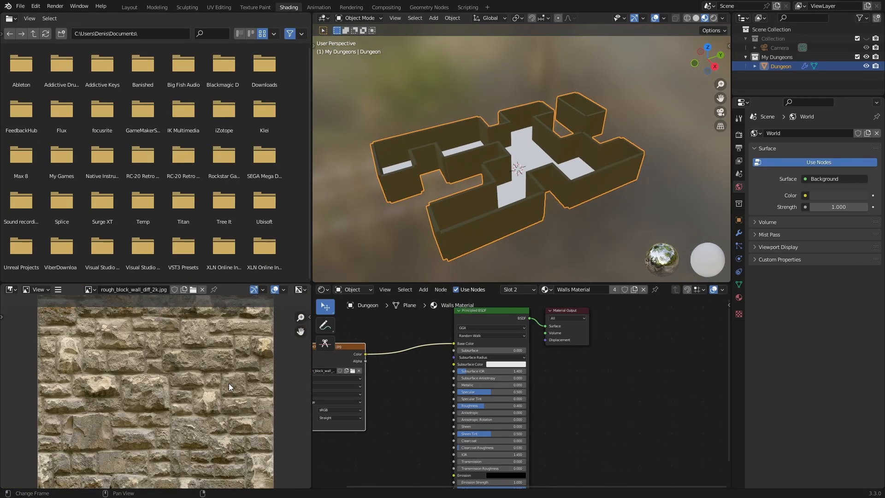
- Enlarge the shader editor in width and height and place the image texture node level with the Principled BSDF's Base Color input
left_click_drag(313, 338, 71, 339)
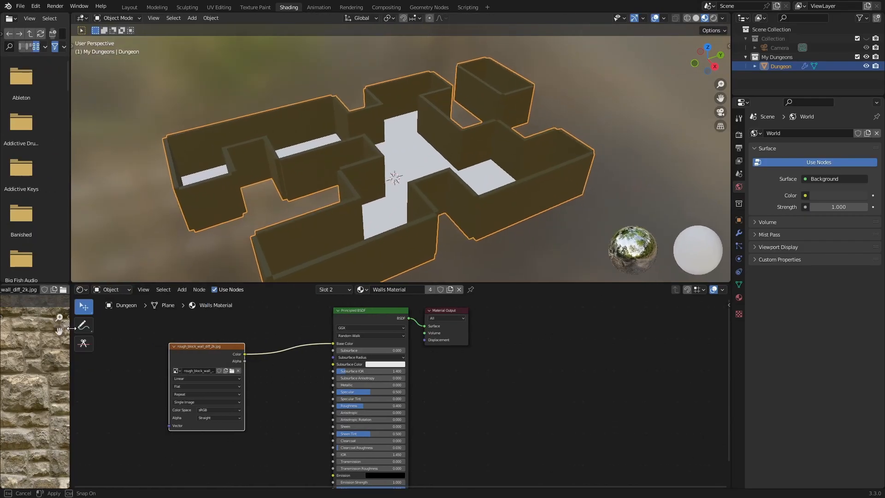
scroll(234, 388, "up", 2)
middle_click_drag(234, 389, 361, 431)
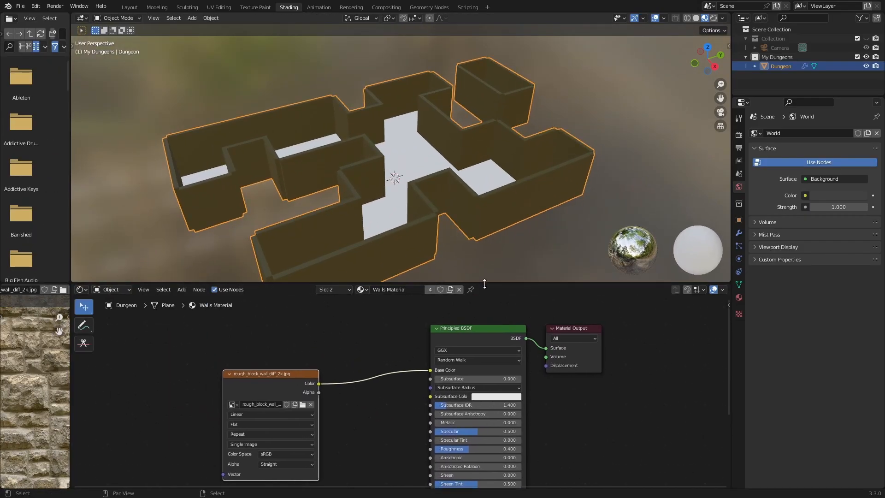
left_click_drag(479, 283, 456, 229)
left_click_drag(279, 347, 308, 328)
left_click(308, 333)
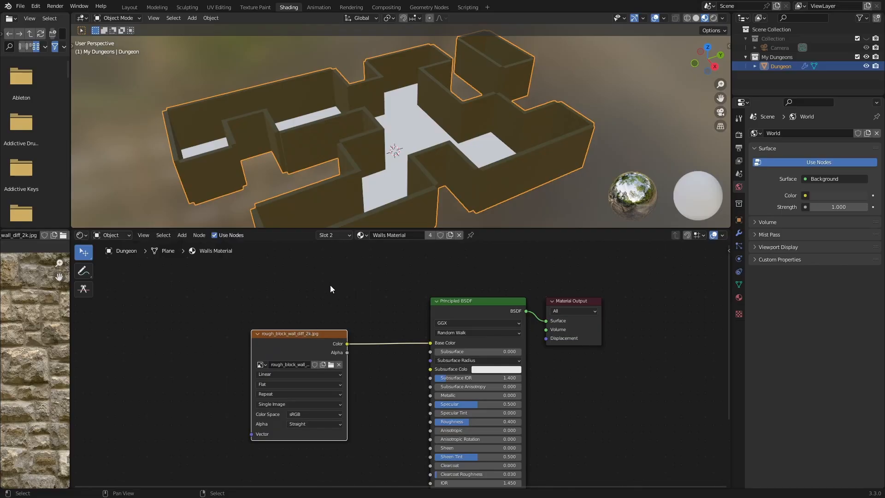
middle_click_drag(307, 334, 406, 336)
middle_click_drag(420, 82, 422, 113)
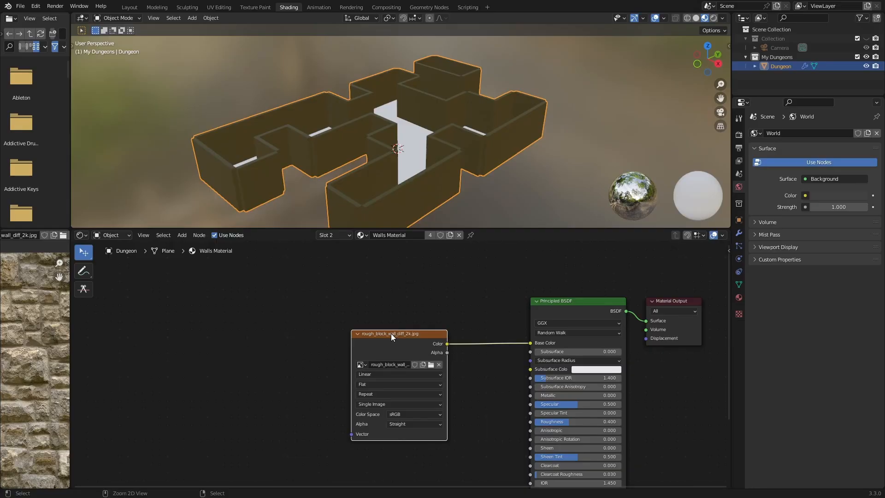
- Add Texture Coordinate and Mapping nodes to the wall image texture and space them out in front of it
key("ctrl+t")
middle_click_drag(242, 364, 309, 345)
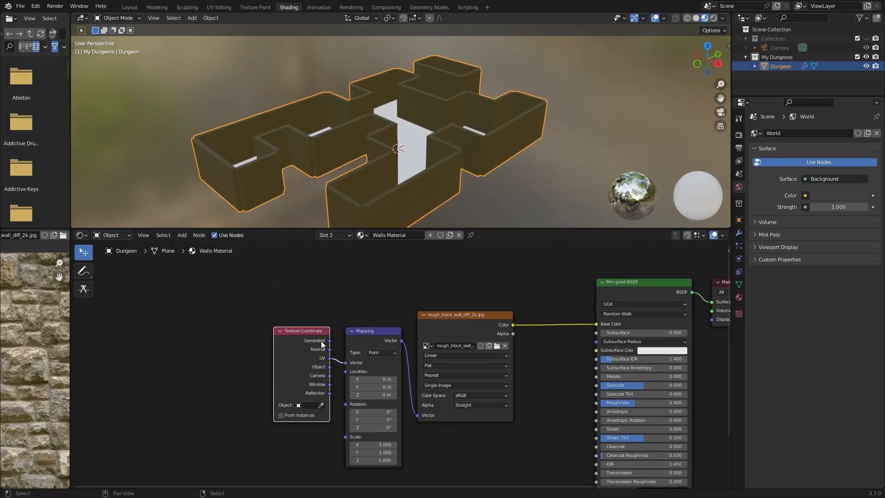
left_click_drag(321, 343, 209, 344)
left_click_drag(373, 330, 315, 319)
scroll(362, 419, "up", 1)
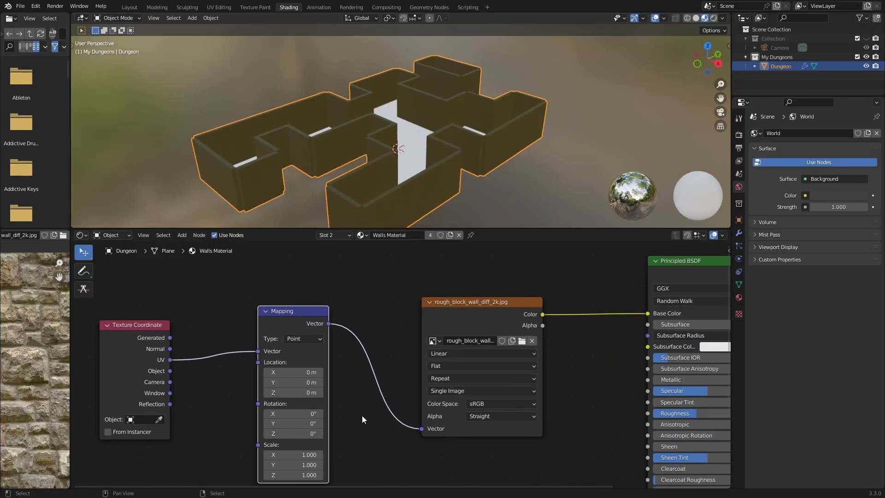
middle_click_drag(362, 416, 497, 403)
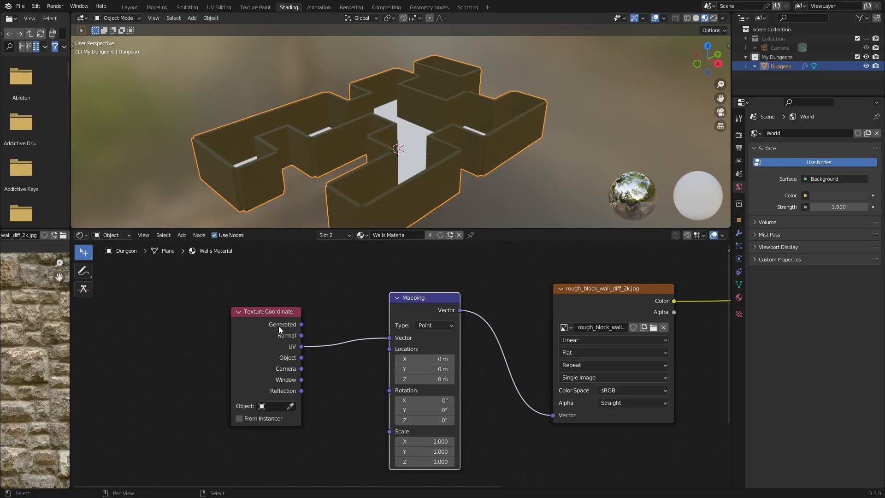
- Connect the Texture Coordinate node's Object output to the Mapping node's Vector input and widen the Mapping node
left_click_drag(302, 357, 389, 337)
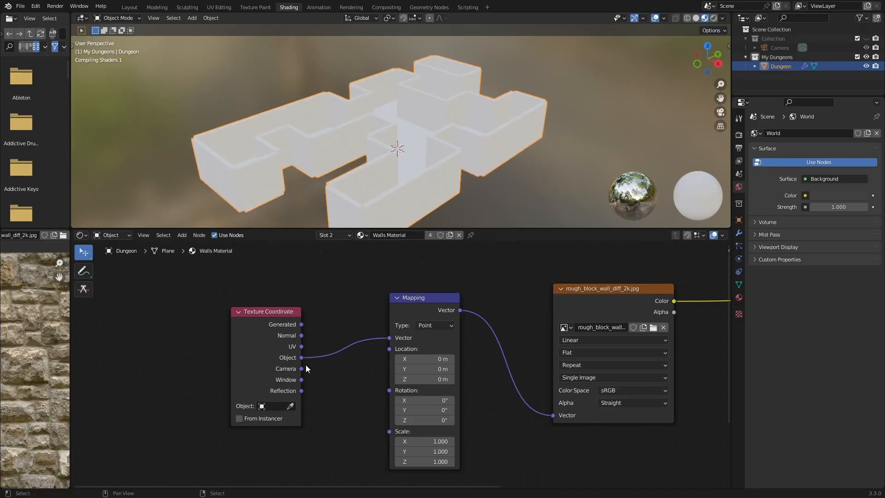
left_click_drag(266, 326, 234, 309)
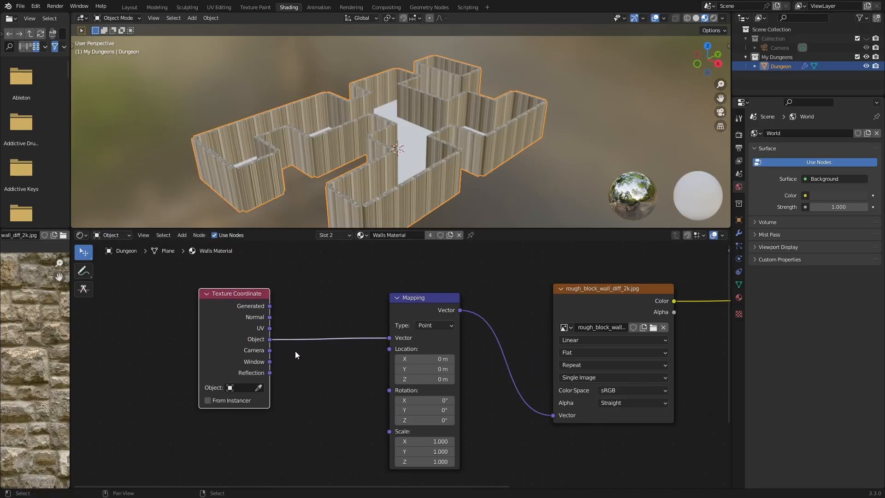
middle_click_drag(297, 356, 302, 314)
left_click_drag(396, 363, 338, 377)
middle_click_drag(338, 377, 378, 356)
scroll(408, 80, "up", 4)
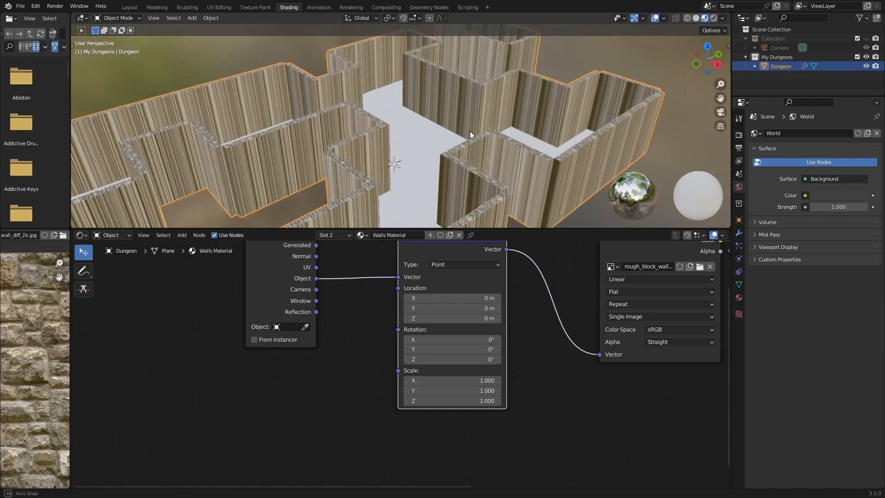
mouse_move(469, 131)
middle_mouse_down()
mouse_move(366, 109)
mouse_move(465, 110)
mouse_move(486, 118)
mouse_move(482, 128)
middle_mouse_up()
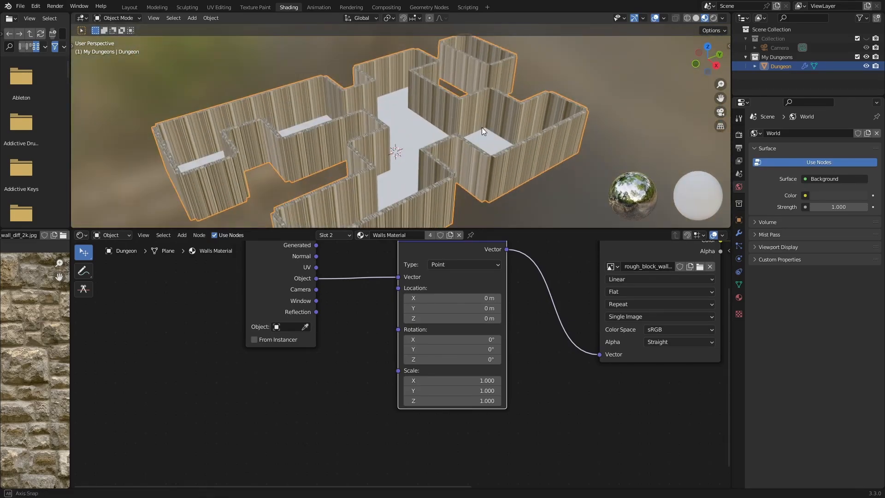
- Set the Mapping node's rotation to 90° on X and 33° on Y, checking the stone pattern on the dungeon walls
left_click_drag(455, 339, 488, 339)
key("Return")
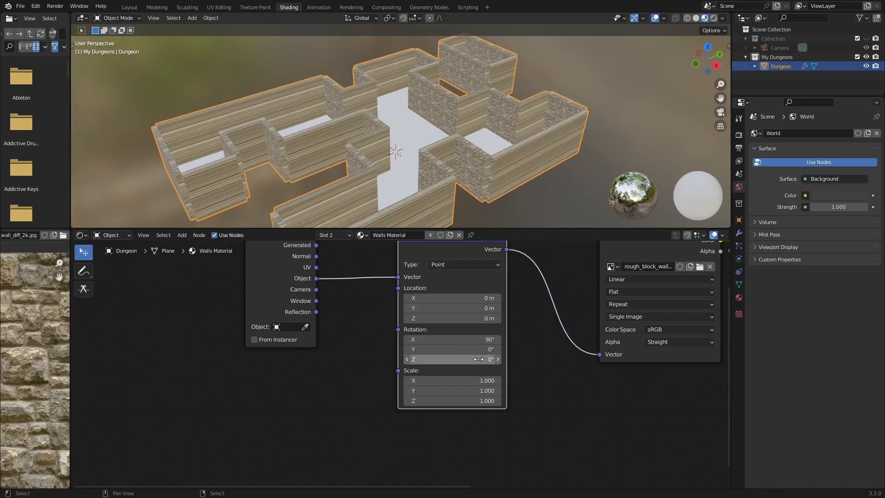
middle_click_drag(408, 121, 510, 319)
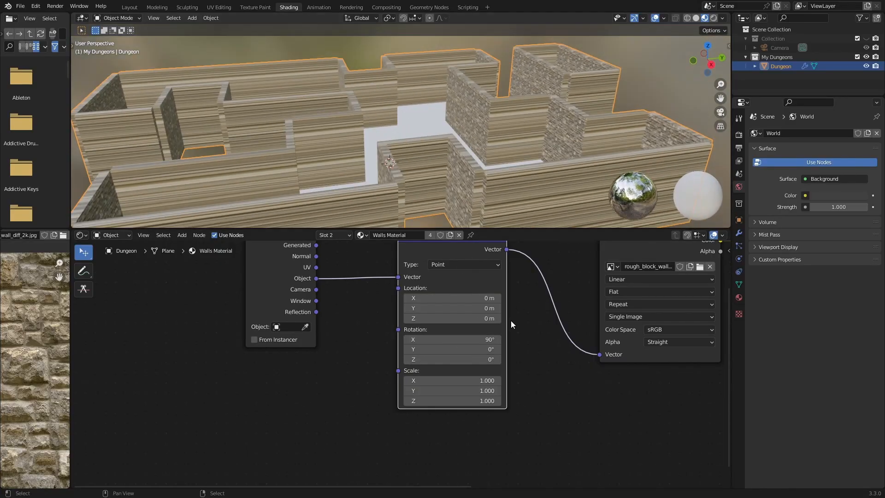
left_click_drag(482, 349, 482, 350)
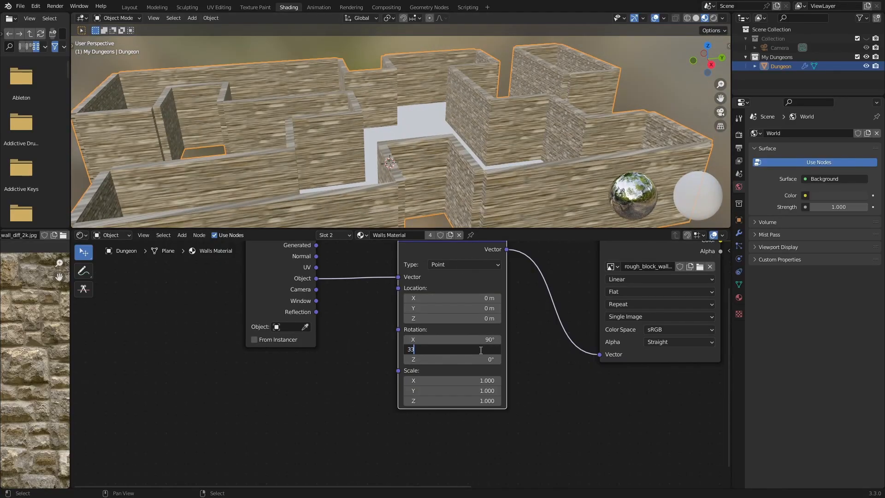
key("Return")
middle_click_drag(492, 48, 441, 170)
scroll(441, 167, "up", 6)
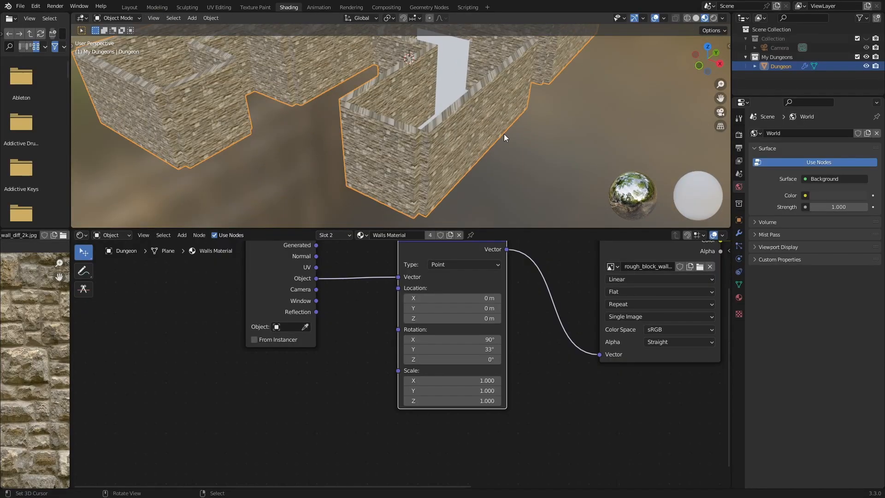
middle_click_drag(375, 150, 502, 148)
mouse_move(456, 349)
left_mouse_down()
mouse_move(438, 349)
mouse_move(456, 349)
left_mouse_up()
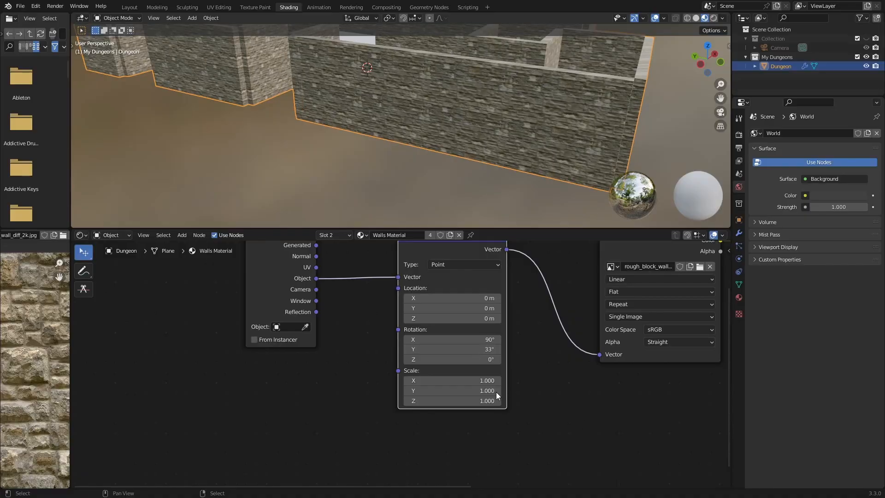
- Add a Value node, connect it to the Mapping node's Scale input and set it to 0.700
scroll(404, 364, "down", 1)
left_click(283, 387)
type("v")
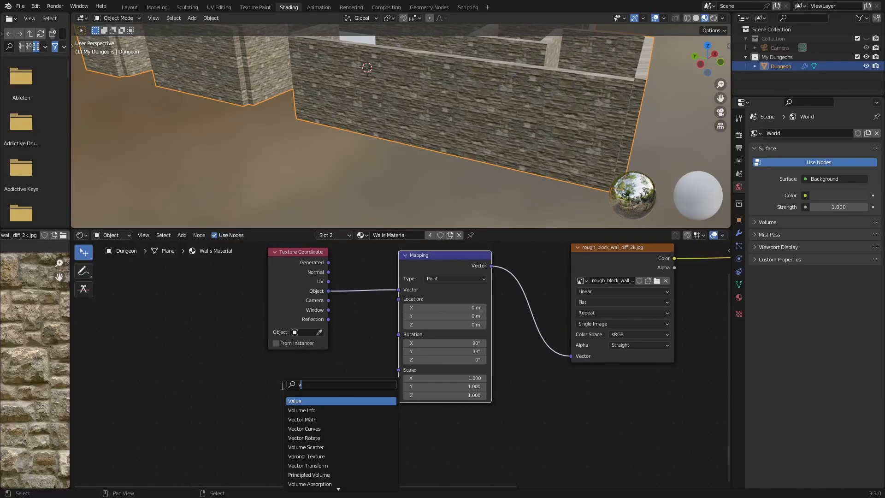
type("a")
left_click(311, 401)
left_click(315, 413)
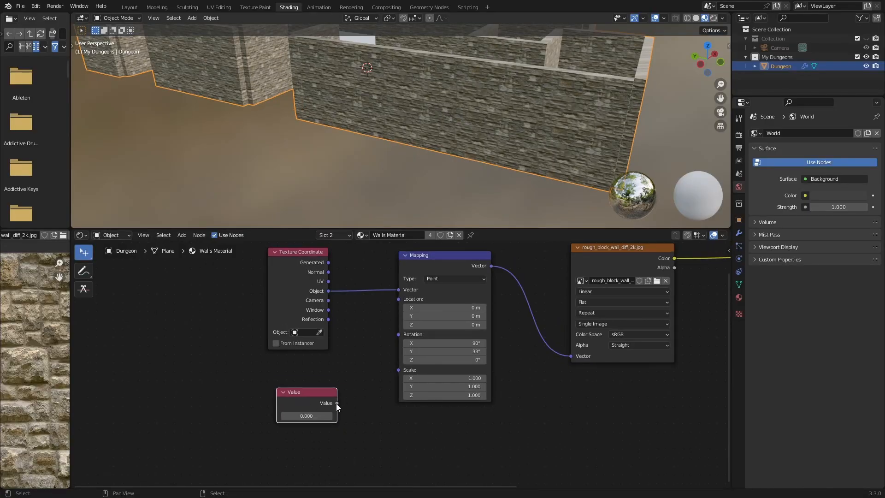
left_click_drag(336, 403, 410, 372)
left_click_drag(306, 416, 276, 416)
middle_click_drag(507, 107, 364, 129)
middle_click_drag(497, 87, 463, 119, "shift")
scroll(488, 131, "up", 3)
scroll(552, 388, "down", 2)
- Move the wall image texture node up and add an Ambient Occlusion node above it
middle_click_drag(552, 388, 413, 378)
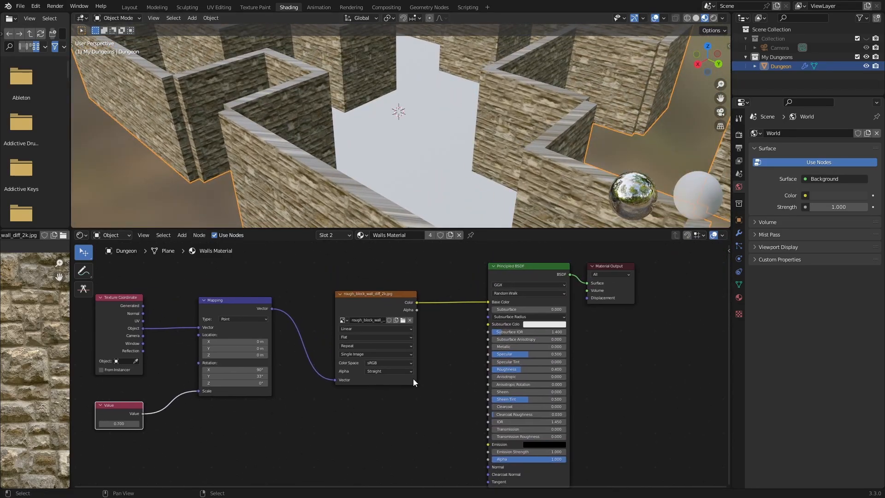
left_click_drag(389, 309, 389, 270)
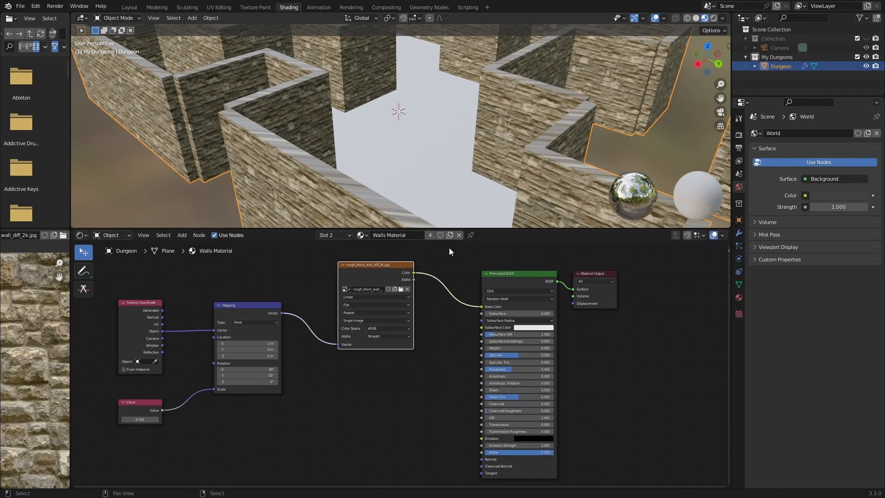
scroll(449, 248, "down", 1)
middle_click_drag(440, 330, 433, 432)
scroll(419, 306, "up", 2)
key("shift+a")
type("am")
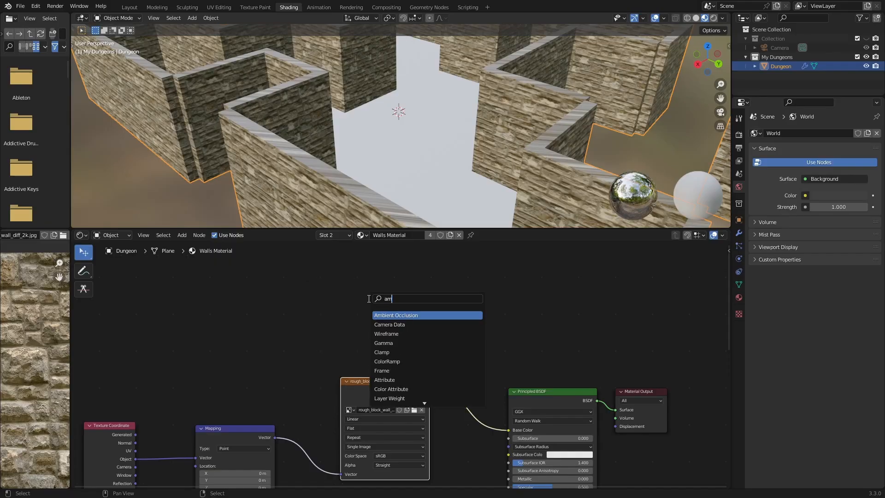
left_click(399, 311)
left_click(397, 283)
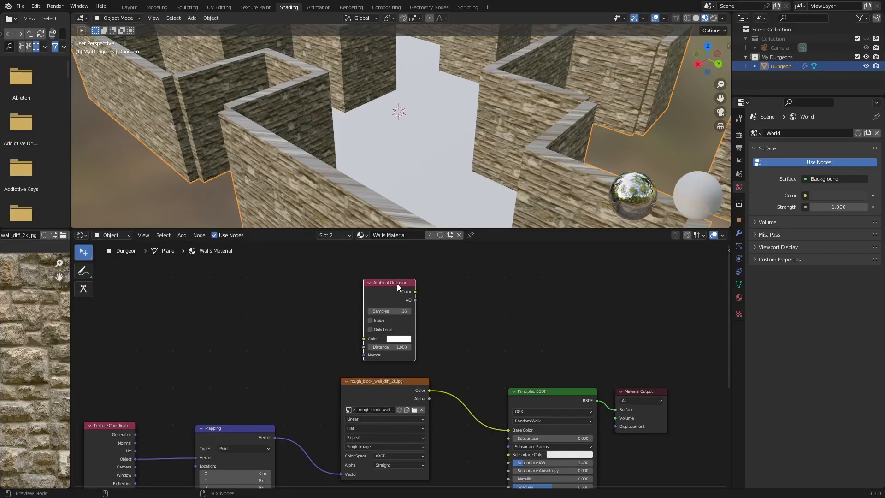
- Preview the Ambient Occlusion node on the dungeon in rendered shading with the render engine set to Cycles
left_click(396, 284, "ctrl+shift")
middle_click_drag(442, 175, 432, 149)
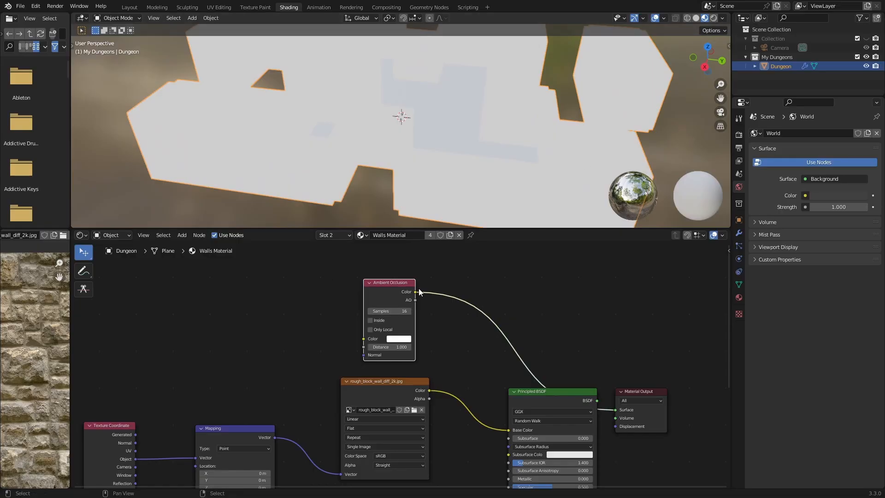
left_click(714, 19)
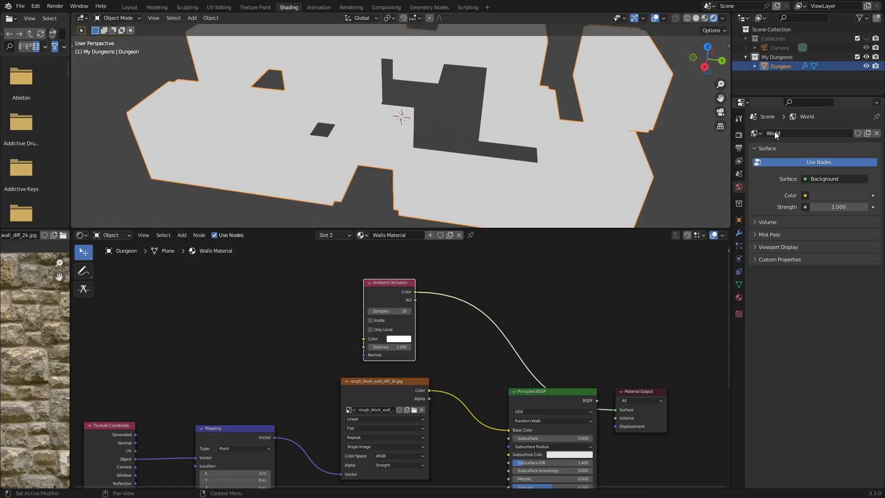
middle_click_drag(466, 123, 707, 118)
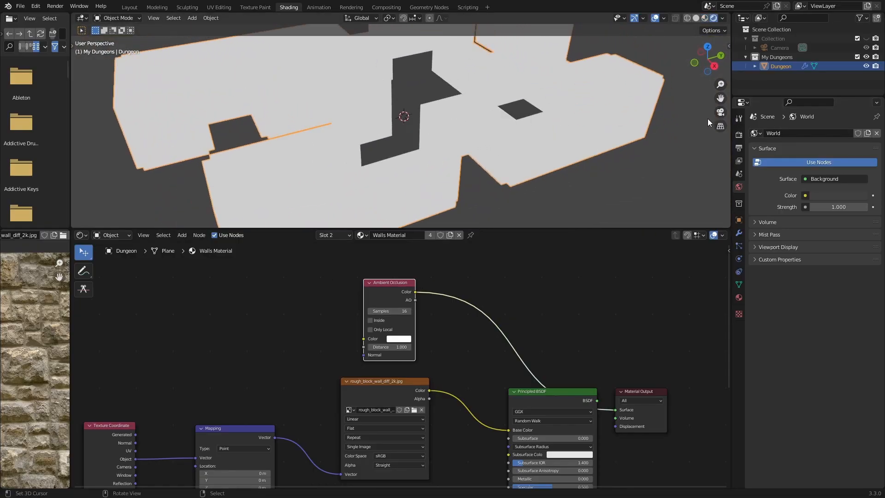
left_click(739, 135)
left_click(847, 131)
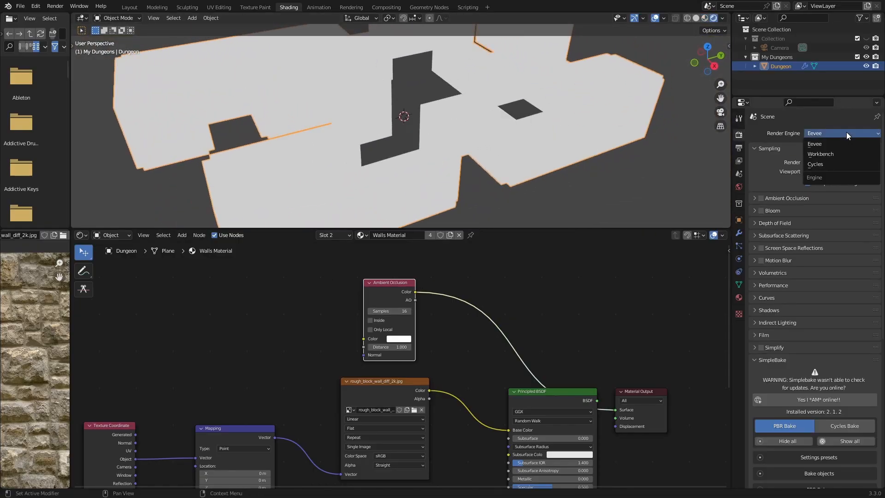
left_click(821, 162)
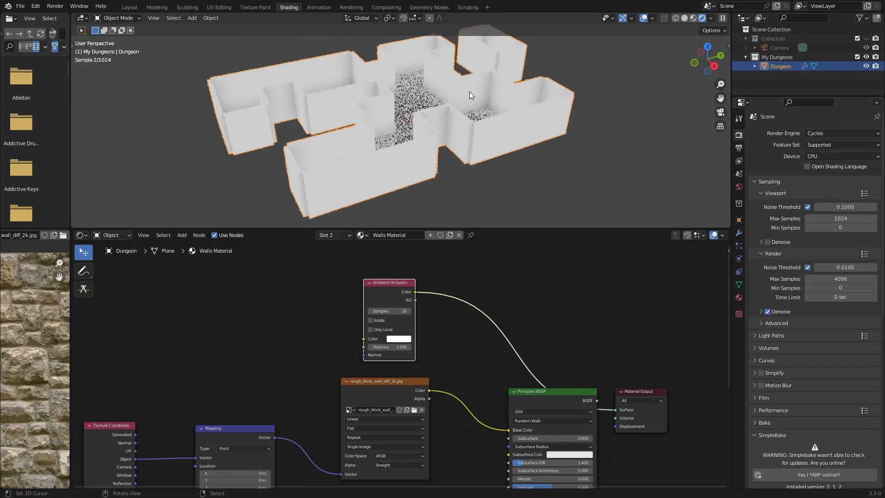
middle_click_drag(469, 95, 413, 122)
- Insert a ColorRamp node on the link between the Ambient Occlusion node and the Material Output
left_click_drag(398, 283, 414, 276)
scroll(449, 244, "up", 2)
scroll(444, 124, "up", 4)
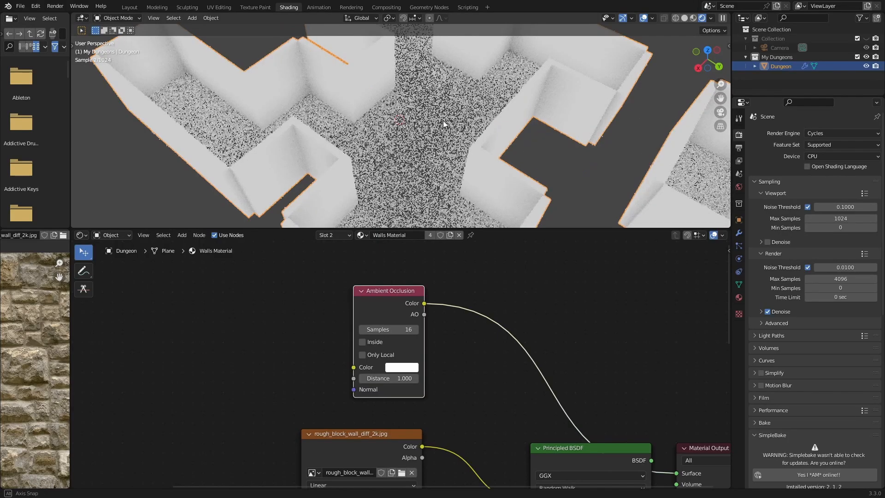
key("shift+a")
left_click(462, 356)
type("col")
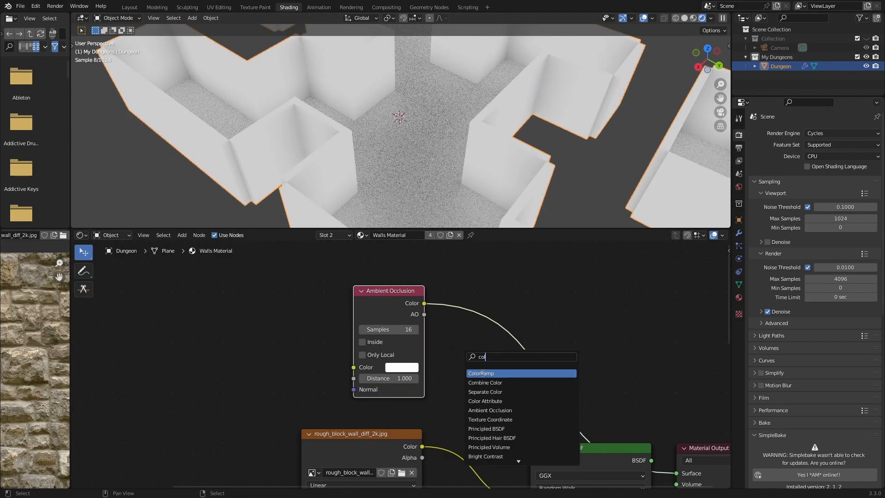
left_click(482, 373)
left_click(482, 283)
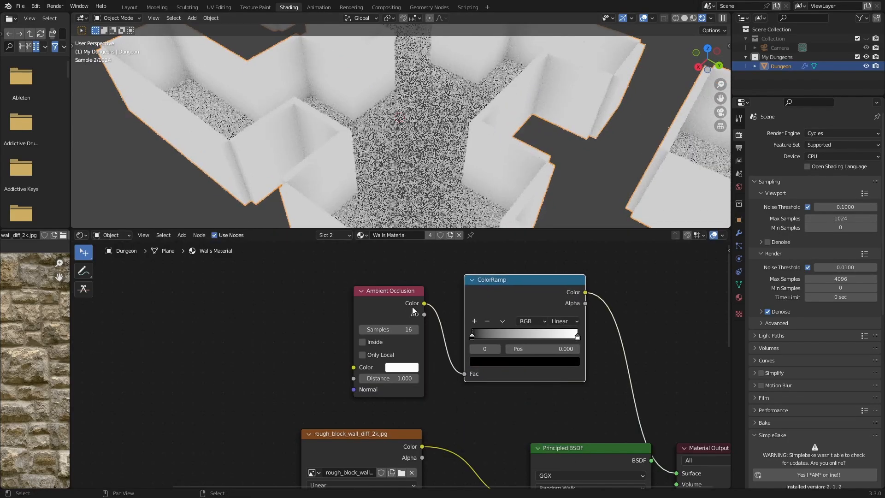
- Space out the Ambient Occlusion and ColorRamp nodes and move the ramp's black stop to position 0.341
left_click_drag(395, 294, 219, 292)
left_click_drag(507, 279, 406, 277)
left_click_drag(372, 334, 408, 335)
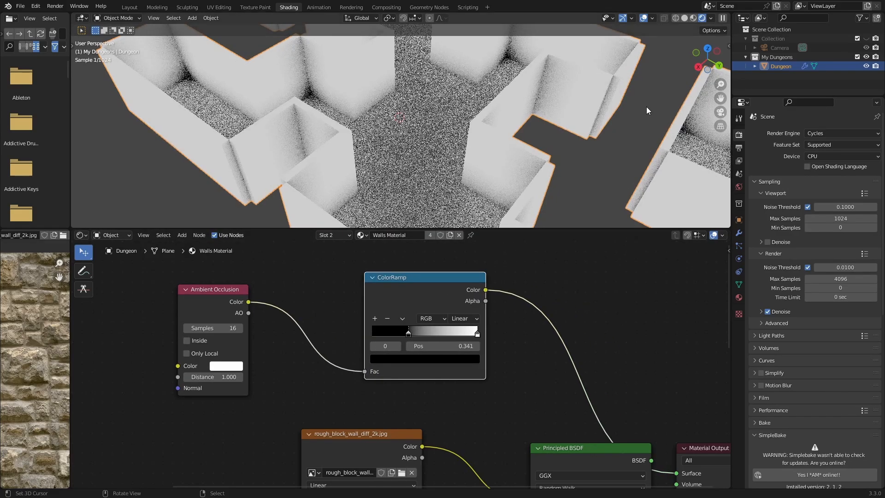
left_click_drag(433, 281, 349, 286)
scroll(514, 353, "down", 4)
middle_click_drag(563, 348, 583, 310)
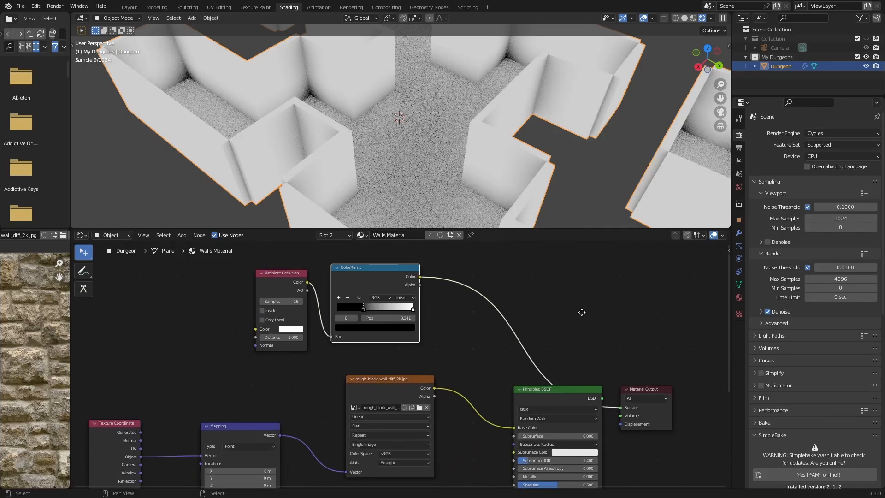
- Add a MixRGB node, link the ColorRamp's Color to its Fac, preview it, and place it beside the ramp
scroll(555, 328, "up", 3)
key("shift+a")
left_click(601, 317)
type("m")
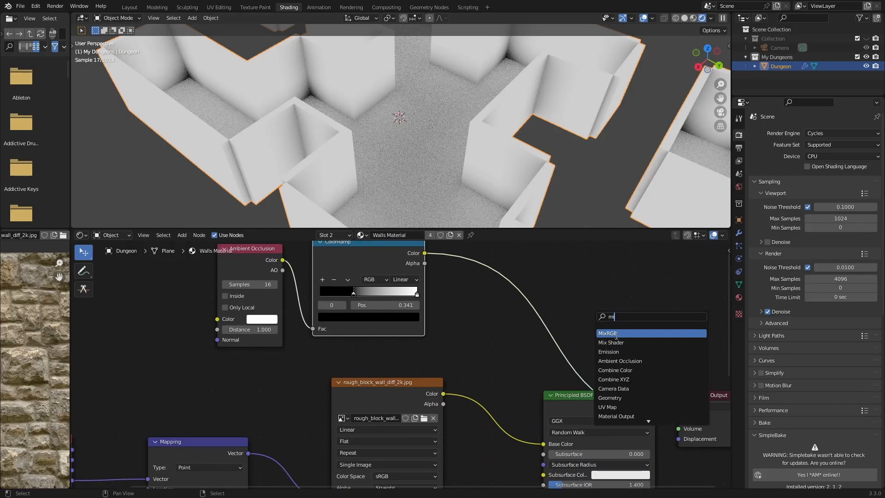
left_click(616, 333)
left_click(616, 335)
left_click_drag(425, 253, 504, 267)
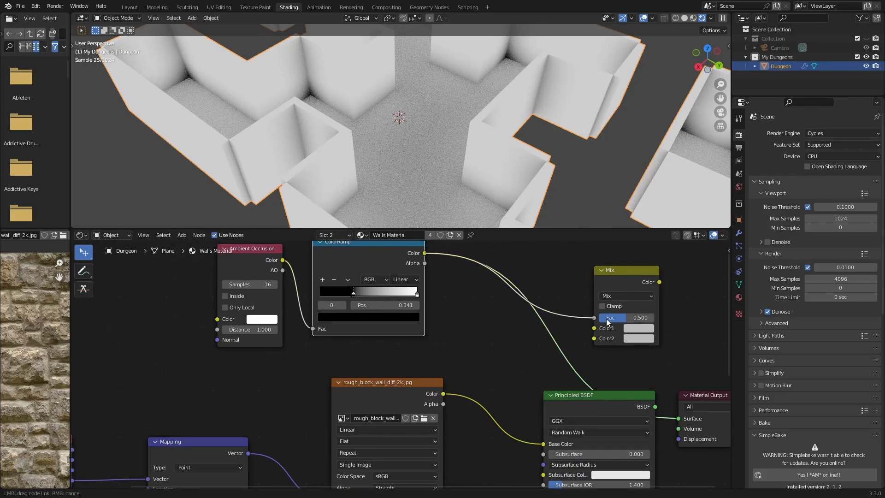
left_click(621, 272, "ctrl+shift")
left_click_drag(634, 279, 522, 297)
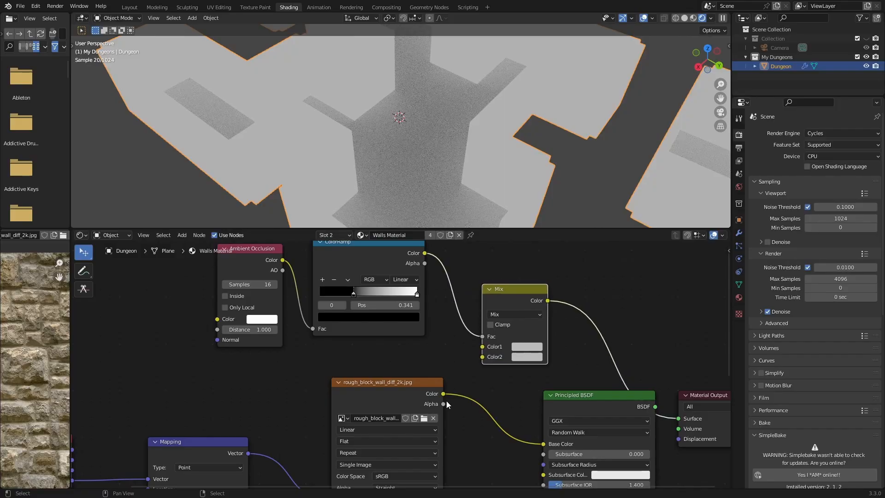
- Link the wall diffuse texture's Color to the Mix node's Color2 and shift the texture node away slightly
left_click_drag(443, 393, 481, 348)
middle_click_drag(510, 392, 545, 355)
left_click_drag(435, 348, 406, 347)
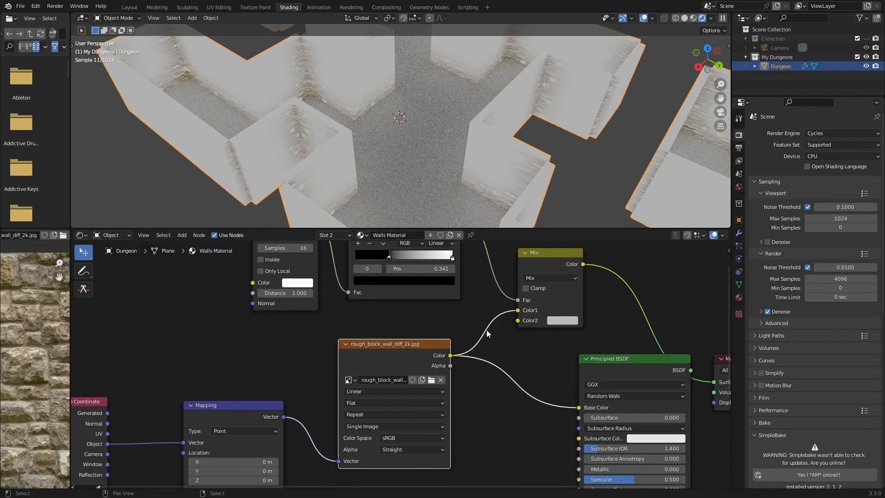
left_click_drag(517, 310, 518, 321)
middle_click_drag(524, 342, 457, 394)
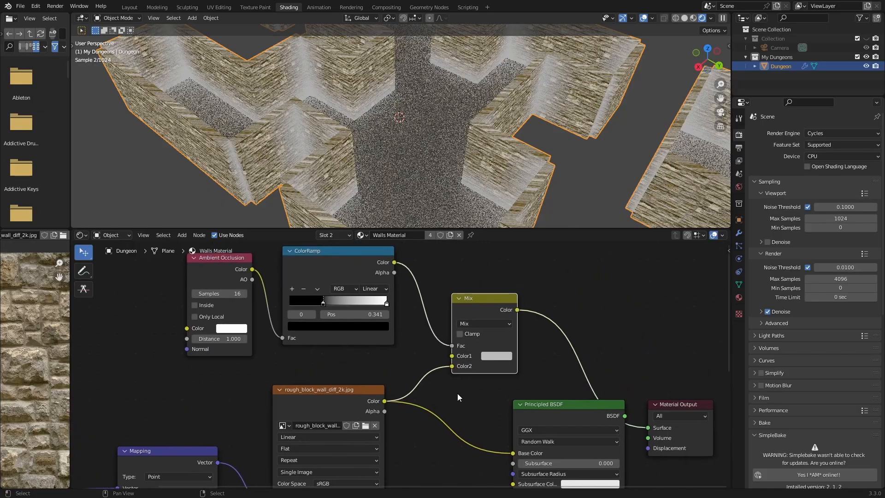
- Set the Mix node's Color1 to a very dark green with hue 0.282, saturation 0.887 and value 0.026
scroll(492, 384, "up", 3)
left_click(527, 354)
left_click(517, 225)
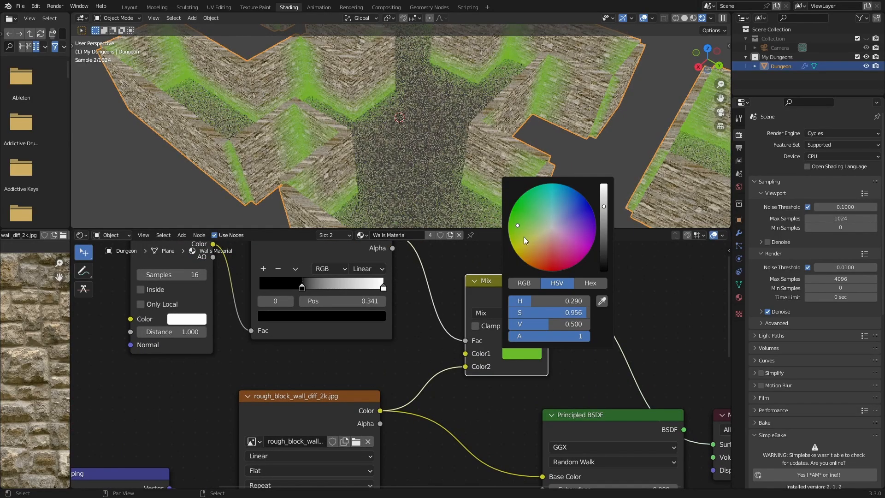
left_click_drag(603, 206, 604, 251)
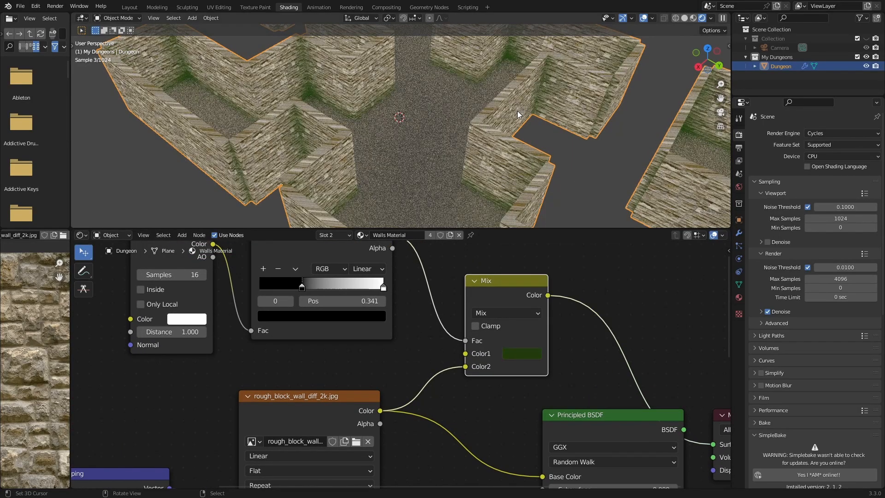
scroll(517, 115, "up", 4)
middle_click_drag(460, 102, 487, 123, "shift")
scroll(458, 115, "up", 3)
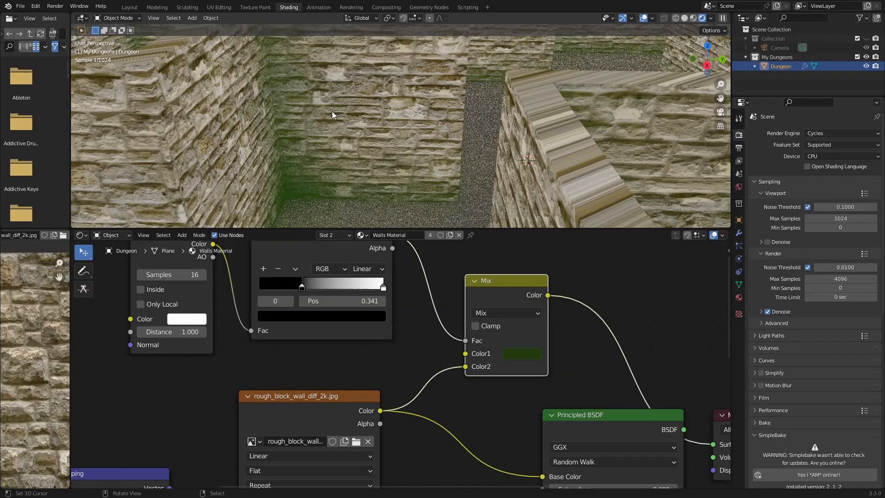
left_click(521, 353)
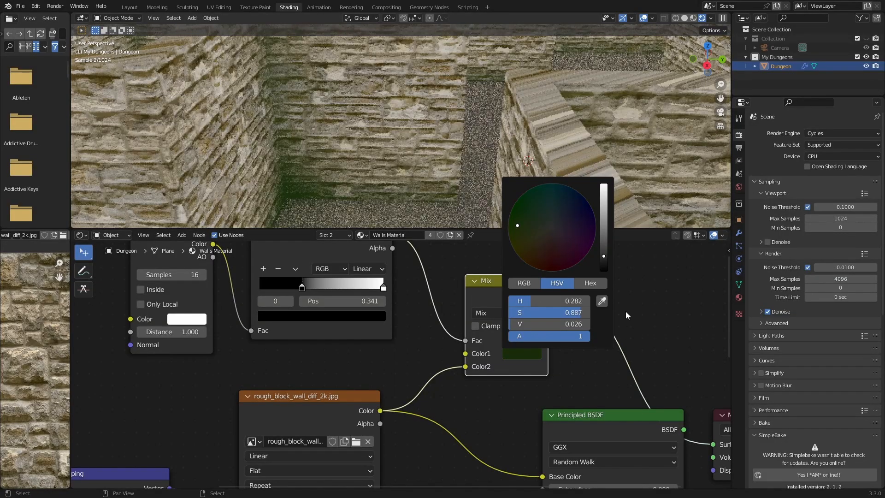
- Link the Mix colour to the Principled BSDF's Base Color, reconnect the shader to Material Output, and switch to Material Preview shading
scroll(573, 385, "down", 5)
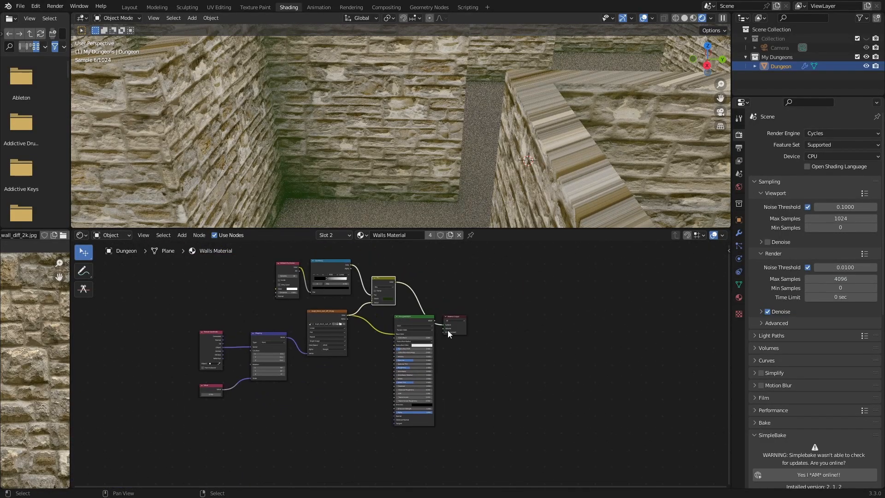
scroll(389, 256, "up", 2)
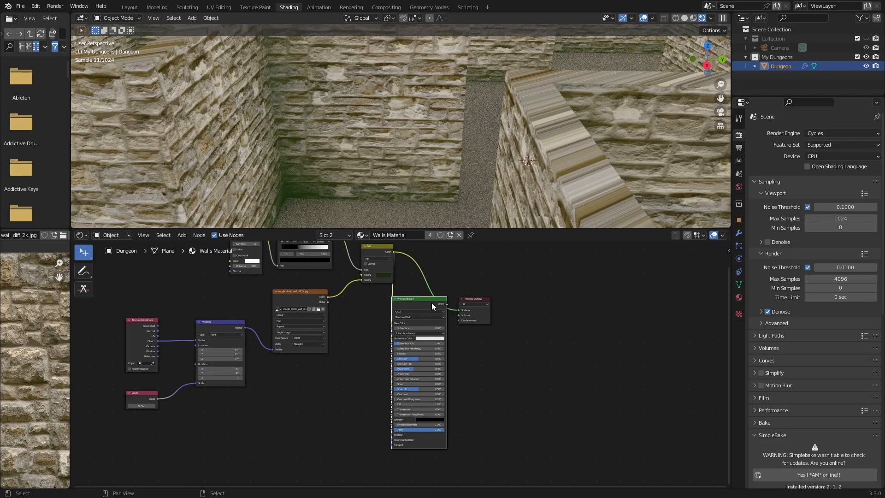
left_click_drag(458, 313, 459, 281)
middle_click_drag(375, 128, 339, 133)
left_click(693, 18)
scroll(460, 130, "down", 6)
middle_click_drag(429, 150, 459, 156)
scroll(391, 376, "up", 3)
- Bring rough_block_wall_rough_2k.jpg, rough_block_wall_nor_gl_2k.exr and rough_block_wall_disp_2k.png into the Walls Material as image texture nodes
middle_click_drag(385, 383, 389, 353)
scroll(389, 353, "down", 1)
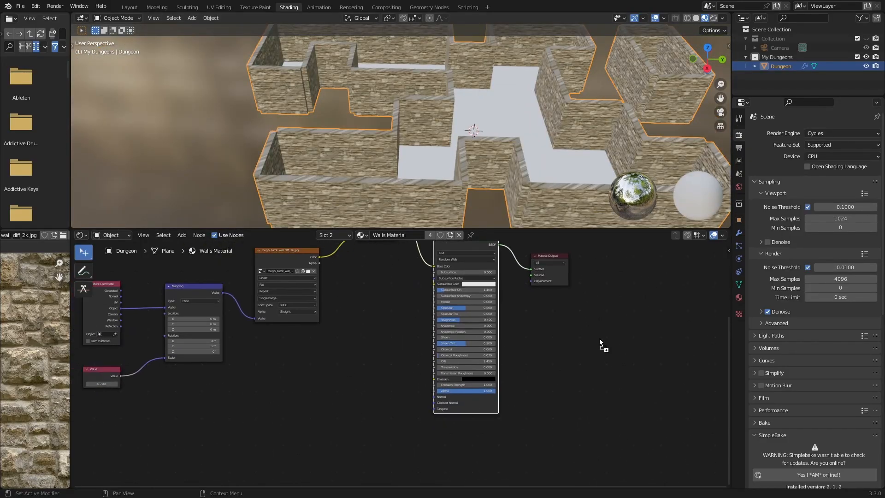
left_click_drag(601, 345, 288, 345)
left_click_drag(456, 431, 320, 430)
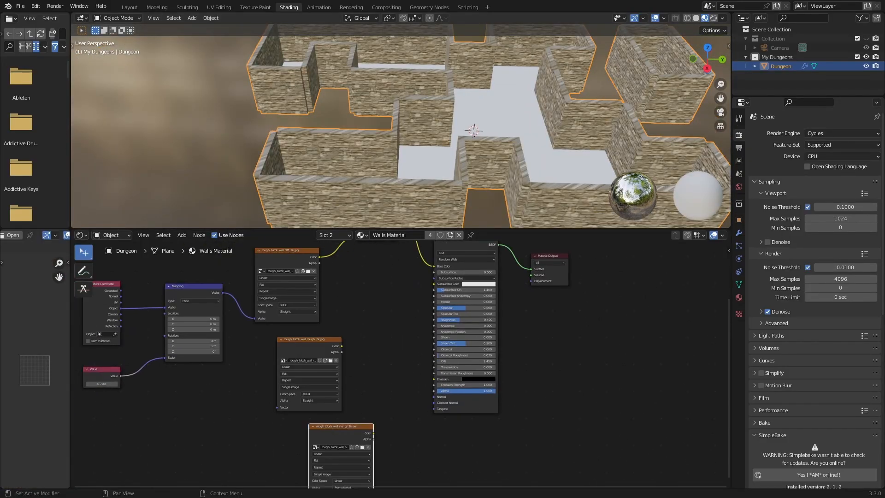
left_click_drag(485, 415, 485, 415)
- Set the color space of the roughness, normal and displacement textures to Non-Color
scroll(521, 293, "up", 4)
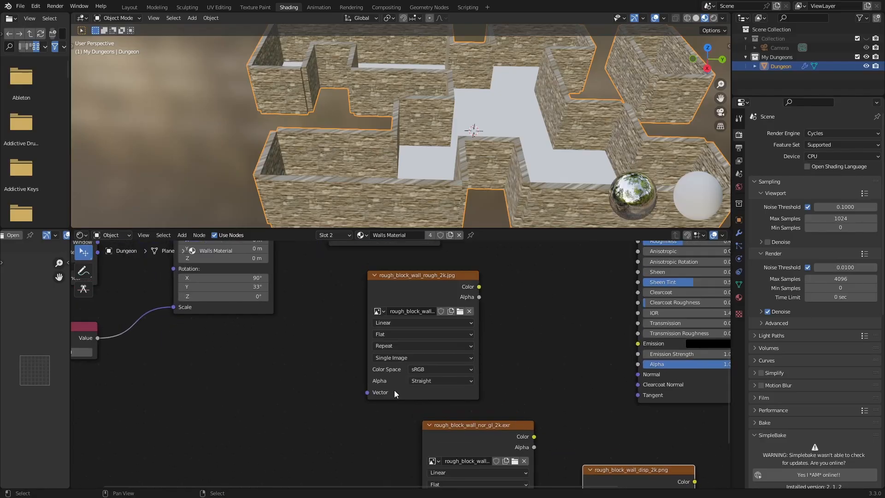
left_click(440, 373)
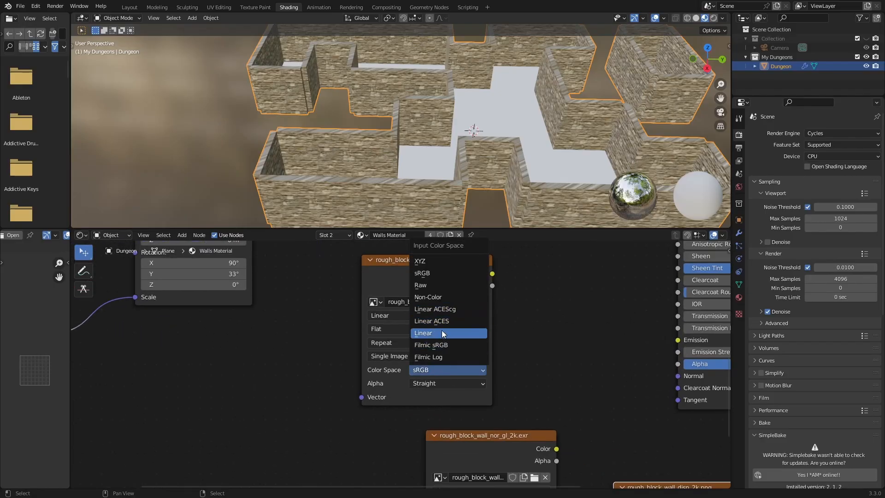
left_click(440, 298)
middle_click_drag(506, 415, 470, 274)
left_click(472, 405)
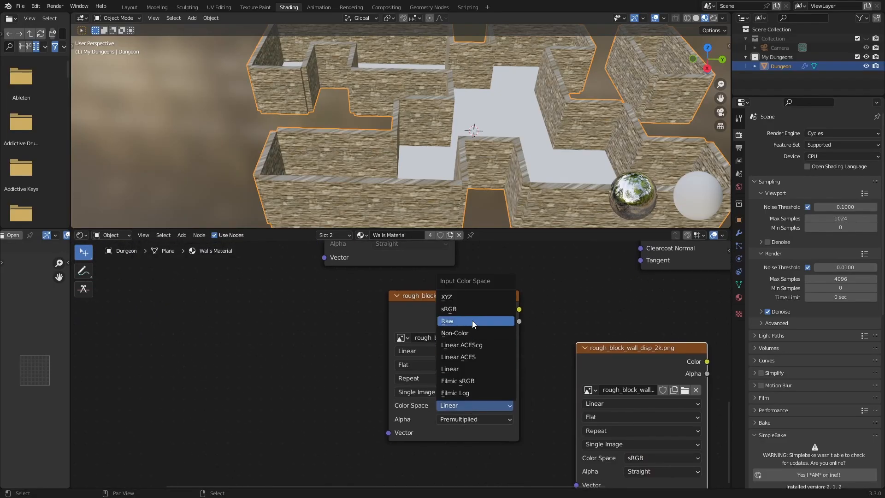
left_click(474, 332)
middle_click_drag(536, 410, 454, 326)
left_click(585, 374)
left_click(571, 299)
- Stack the normal and displacement texture nodes in a column below the roughness texture
scroll(597, 320, "down", 6)
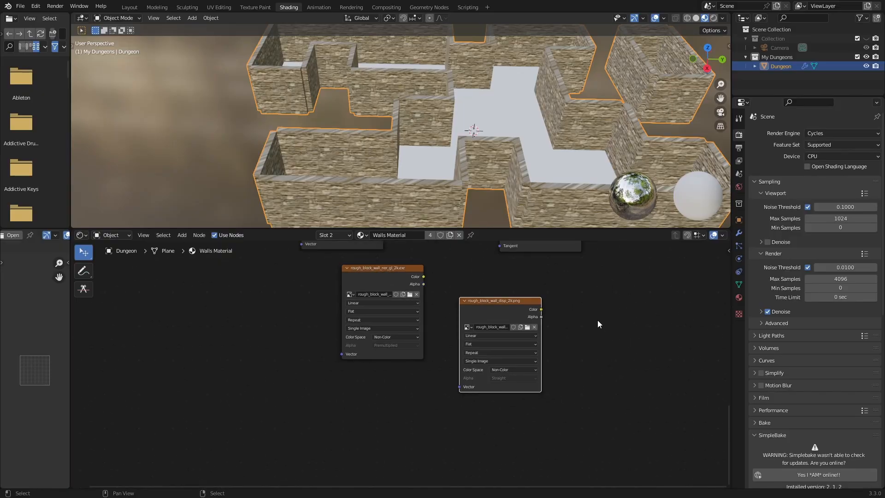
scroll(572, 331, "down", 4)
middle_click_drag(549, 293, 640, 342)
left_click_drag(557, 361, 433, 412)
left_click_drag(467, 336, 433, 330)
- Link the Mapping node's Vector to the three new textures and the roughness texture's Color to the Principled BSDF's Roughness
middle_click_drag(493, 315, 506, 373)
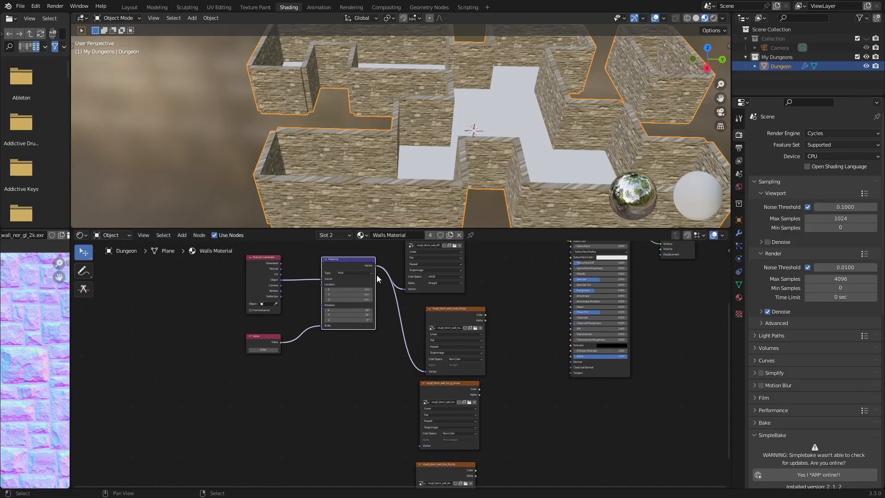
left_click_drag(376, 266, 386, 287)
left_click_drag(423, 445, 422, 445)
left_click_drag(376, 266, 414, 432)
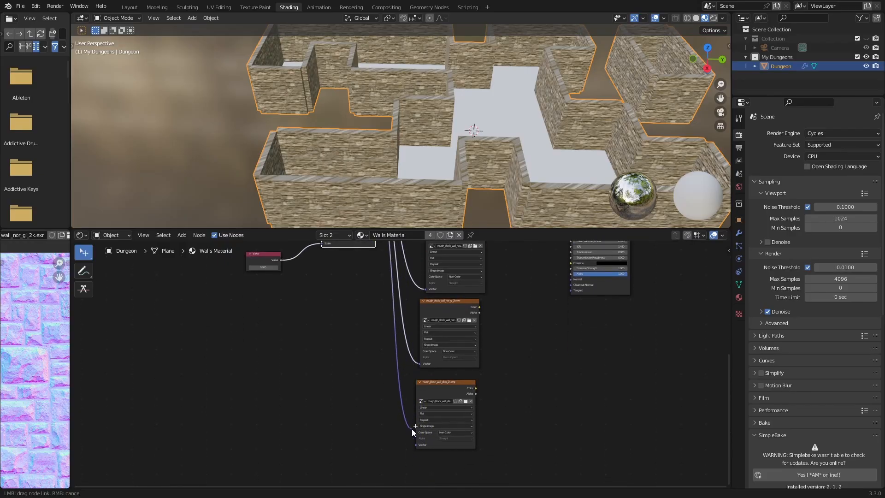
middle_click_drag(543, 286, 489, 395)
left_click_drag(430, 343, 516, 317)
- Add a Normal Map node beside the rough_block_wall_nor_gl_2k.exr texture
scroll(477, 401, "up", 5)
middle_click_drag(476, 400, 473, 337)
key("shift+a")
left_click(488, 380)
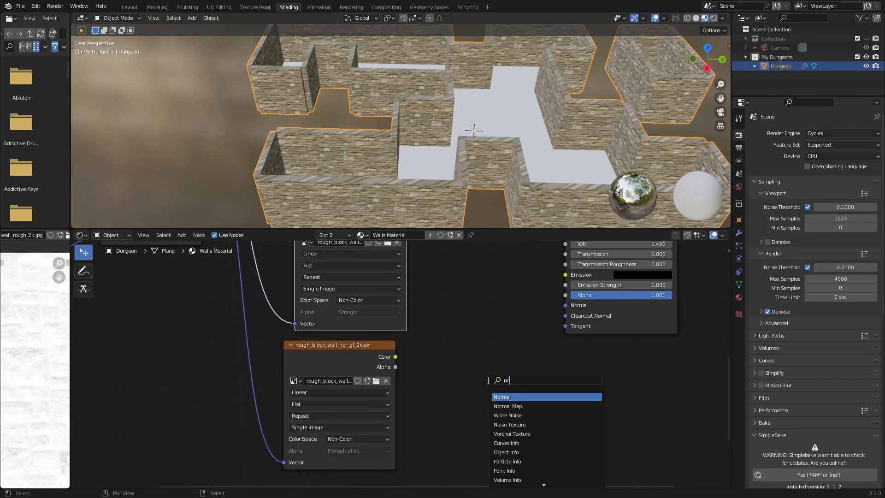
left_click(508, 405)
left_click(447, 365)
- Add a Bump node next to the Normal Map node
key("shift+a")
left_click(556, 387)
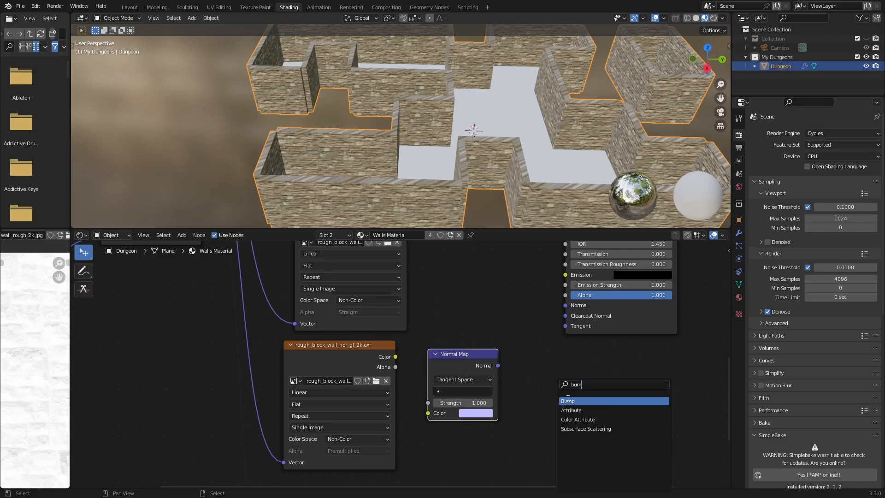
type("bum")
left_click(567, 401)
left_click(568, 401)
- Link the normal texture through the Normal Map into the Bump node's Normal, and the displacement texture's Color into its Height
left_click_drag(395, 356, 428, 413)
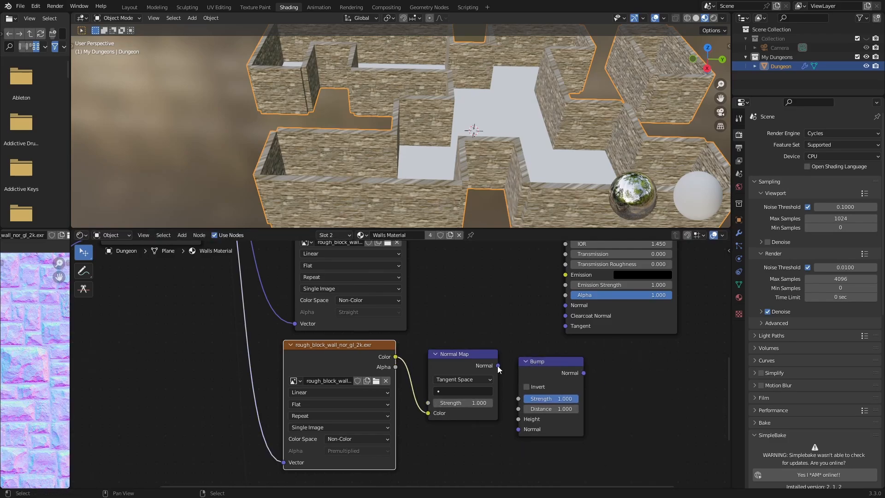
left_click_drag(498, 366, 519, 428)
scroll(529, 440, "down", 5)
scroll(530, 441, "down", 3, "shift")
scroll(469, 433, "up", 5)
left_click_drag(389, 434, 518, 344)
scroll(592, 316, "down", 5)
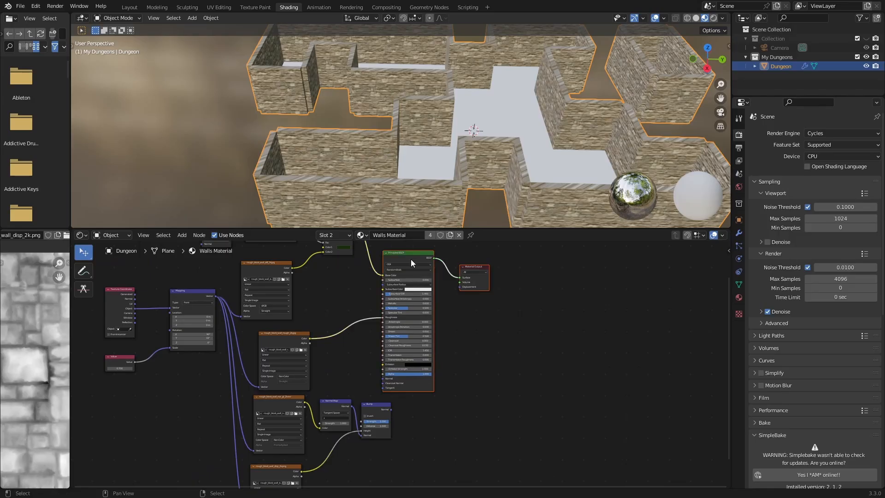
- Make room by moving the Principled BSDF, Material Output and Bump nodes, and link Bump's Normal to the shader's Normal
left_click_drag(411, 263, 477, 269)
left_click_drag(386, 413, 403, 406)
scroll(434, 433, "up", 6)
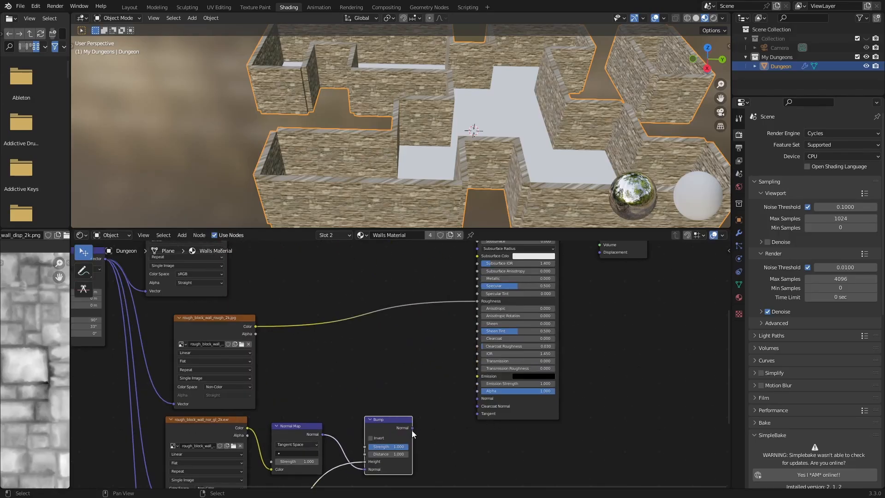
middle_click_drag(464, 420, 495, 362)
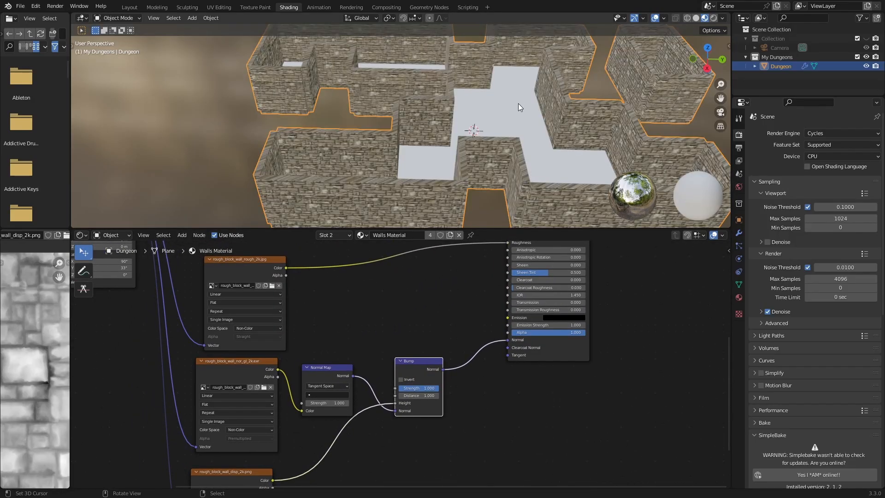
- Check the walls up close in rendered shading, set the Bump strength to 0.325, and return to Material Preview shading
middle_click_drag(518, 103, 461, 131)
scroll(454, 140, "up", 4)
left_click(712, 18)
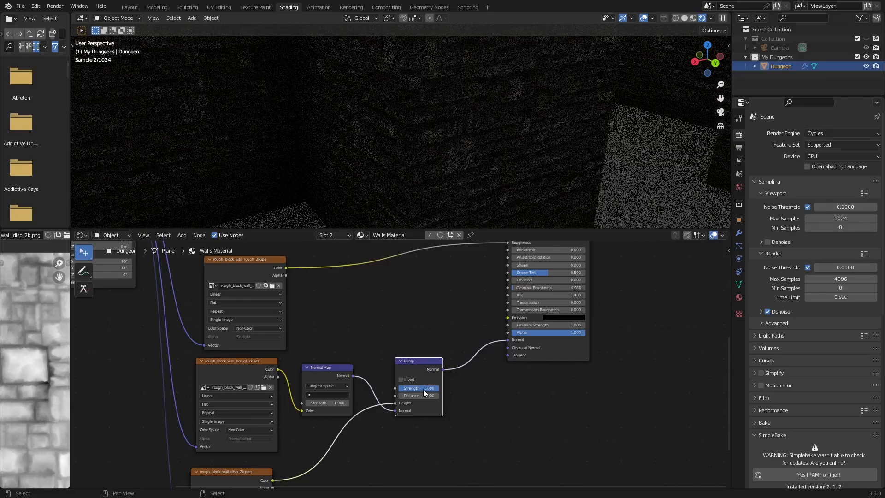
mouse_move(419, 388)
left_mouse_down()
mouse_move(396, 388)
mouse_move(413, 389)
left_mouse_up()
left_click(692, 18)
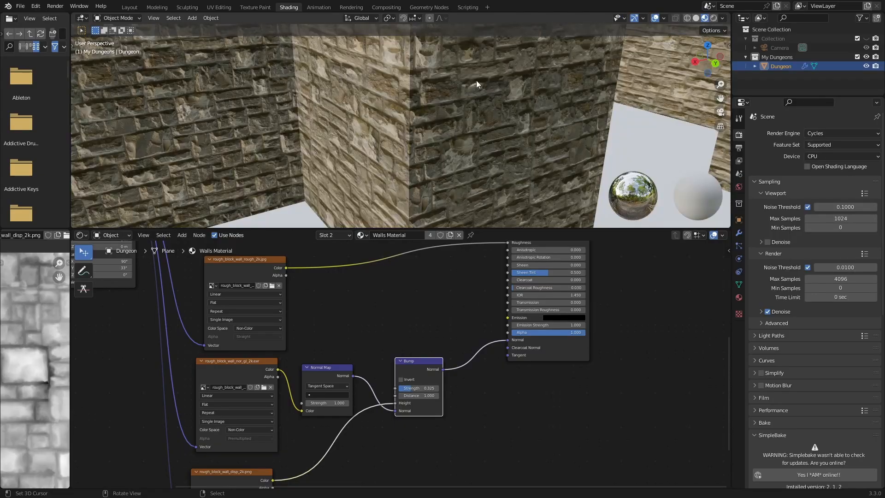
- Examine the wall textures and the top faces of the walls from several angles
middle_click_drag(476, 80, 445, 162)
scroll(430, 148, "down", 4)
scroll(420, 144, "up", 4)
scroll(425, 135, "down", 4)
scroll(549, 141, "up", 3)
middle_click_drag(549, 141, 471, 131)
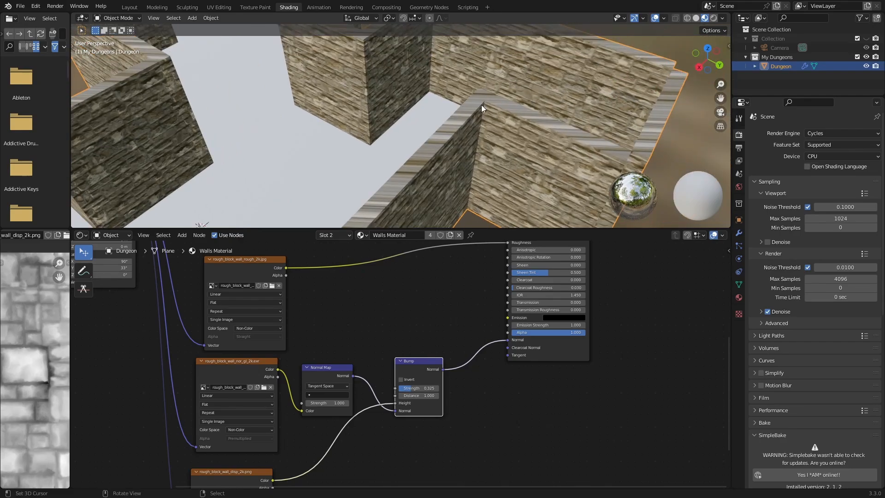
scroll(450, 122, "down", 5)
scroll(344, 150, "up", 3)
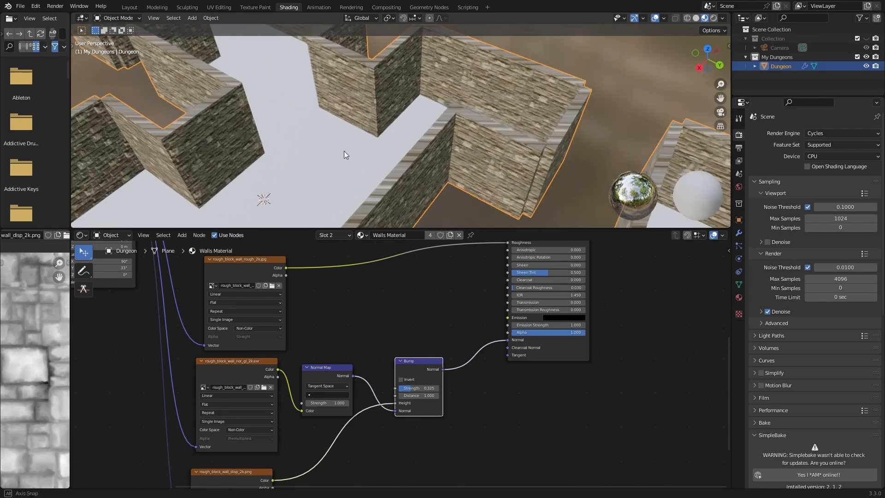
middle_click_drag(344, 150, 413, 140)
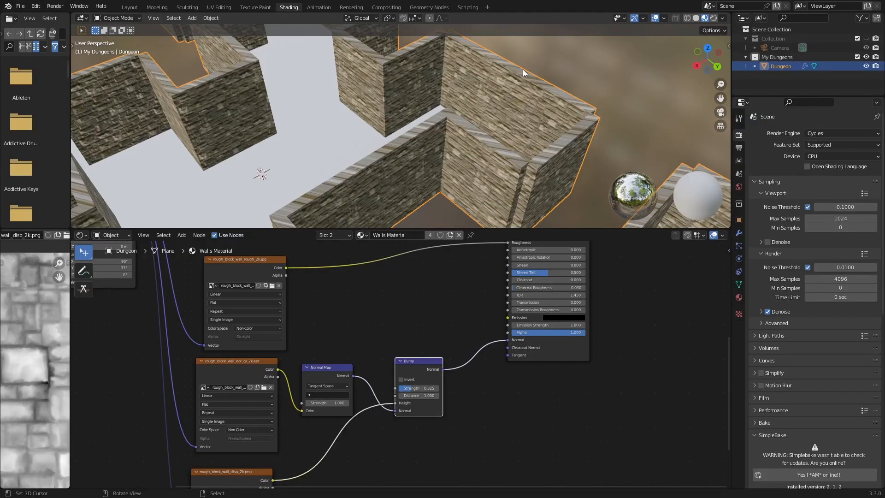
- In the Geometry Nodes workspace, make a copy of the second slot's Walls Material and name it Walls Top Material
left_click(429, 7)
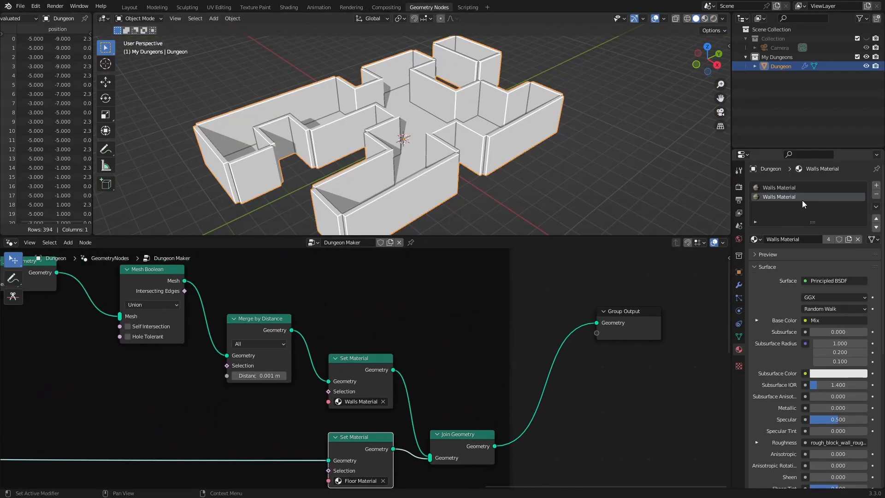
left_click(848, 240)
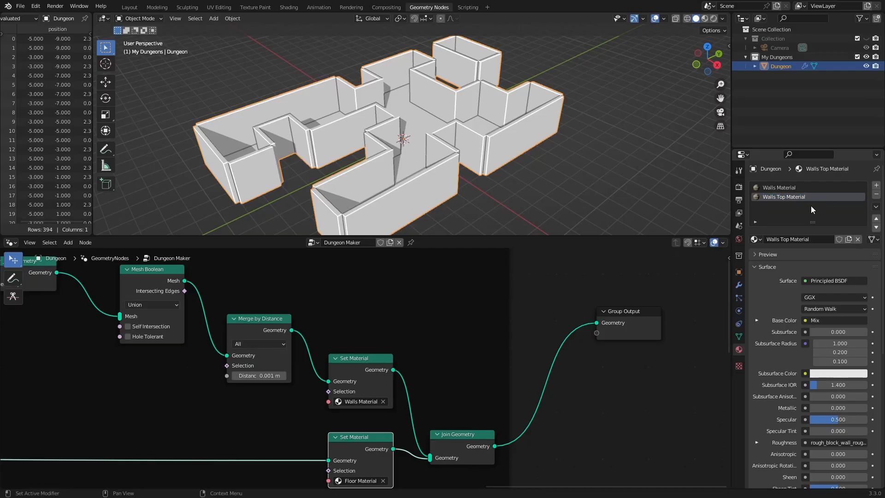
- Duplicate the walls' Set Material node, insert the copy before Join Geometry, and set its material to Walls Top Material
left_click(383, 385)
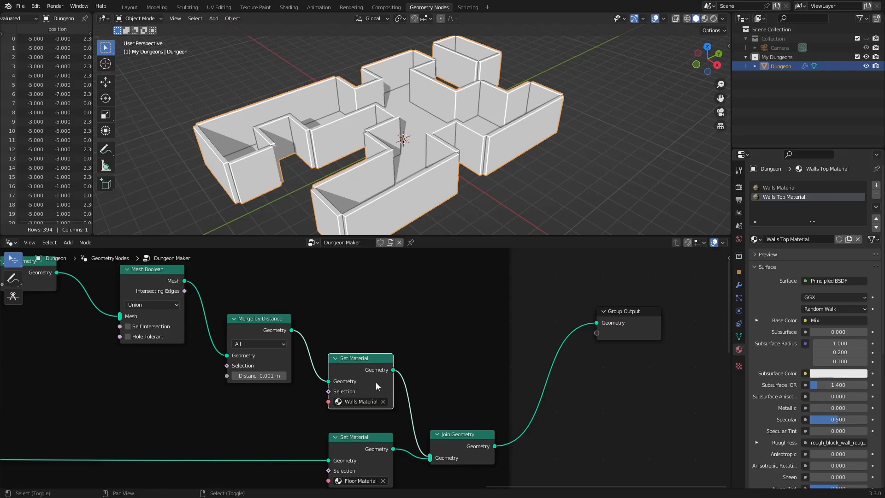
key("shift+d")
left_click(477, 400)
left_click(461, 414)
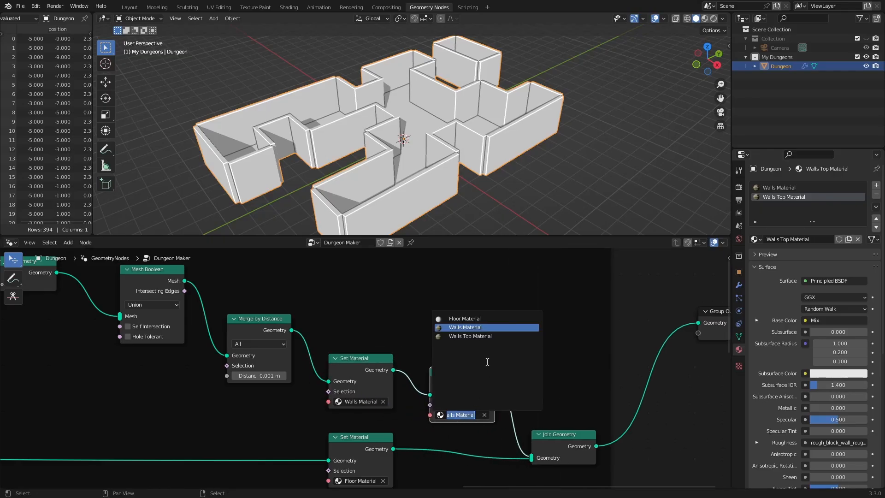
left_click(470, 336)
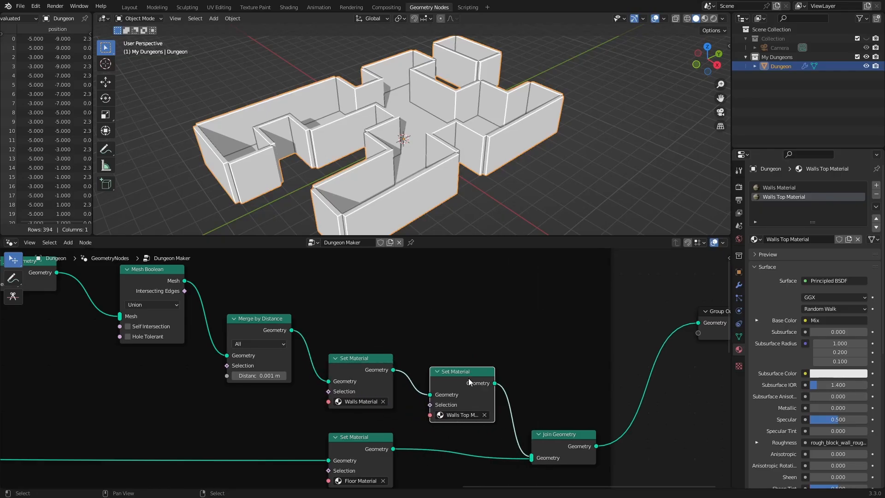
- Switch the viewport to Material Preview shading and inspect the dungeon's wall textures up close
left_click(706, 18)
scroll(411, 163, "up", 3)
middle_click_drag(411, 163, 399, 150, "shift")
middle_click_drag(466, 161, 478, 162)
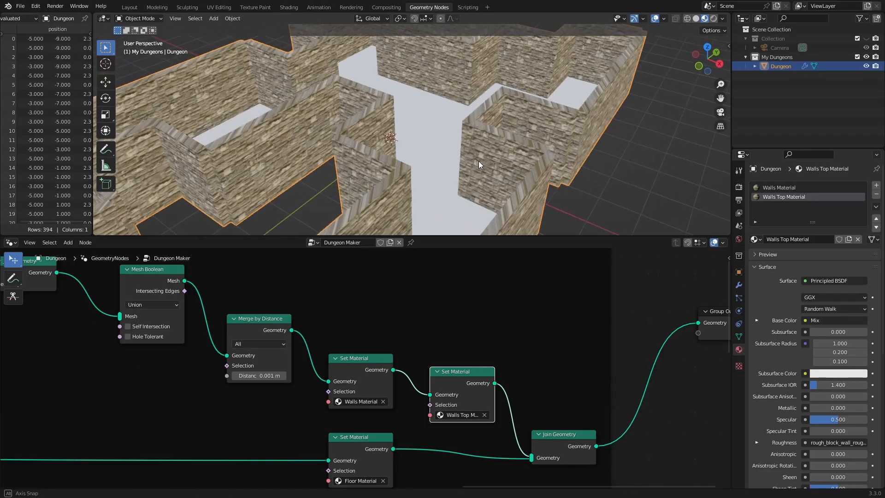
- In the Shading workspace, set the Walls Top Material's Mapping rotation to 0° on X and Y
left_click(288, 7)
mouse_move(345, 283)
middle_mouse_down()
mouse_move(368, 307)
mouse_move(530, 275)
middle_mouse_up()
scroll(367, 380, "up", 4)
double_click(359, 336)
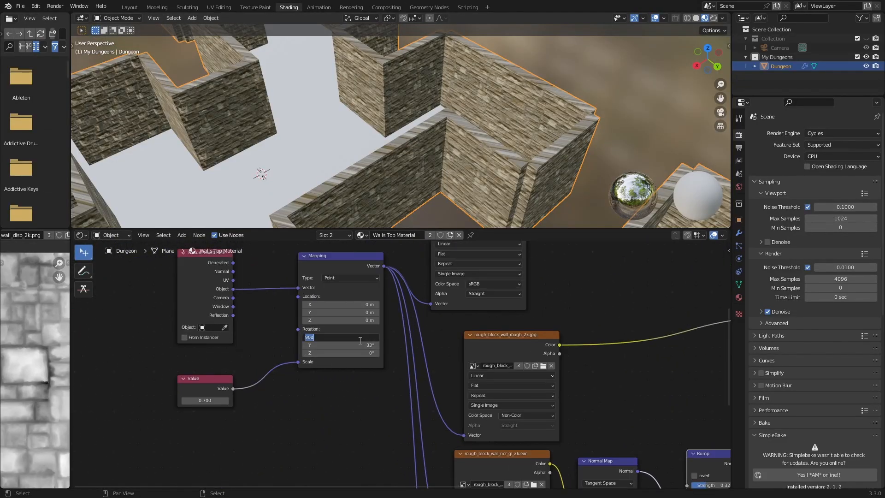
type("0")
key("Return")
double_click(359, 344)
type("0")
key("Return")
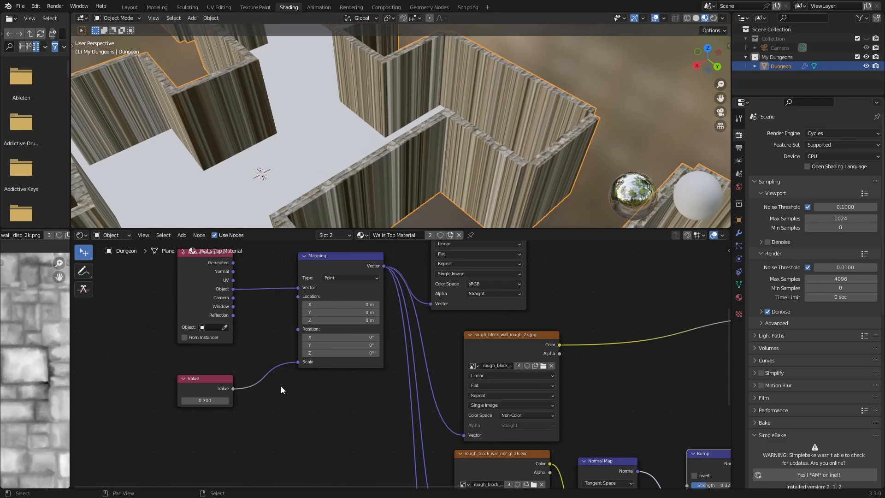
- In the Geometry Nodes workspace, move the Walls Top Material's Set Material node up and away from the walls' Set Material node
left_click(419, 8)
scroll(479, 344, "down", 2)
key("g")
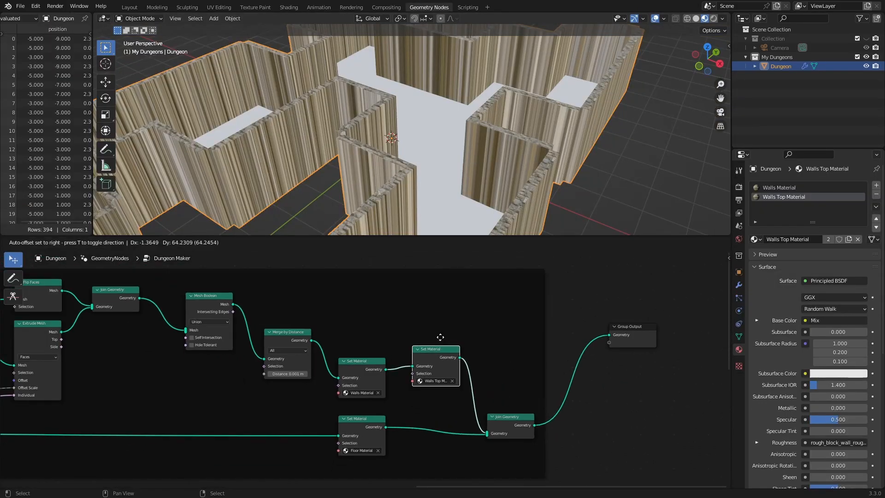
scroll(483, 319, "up", 3)
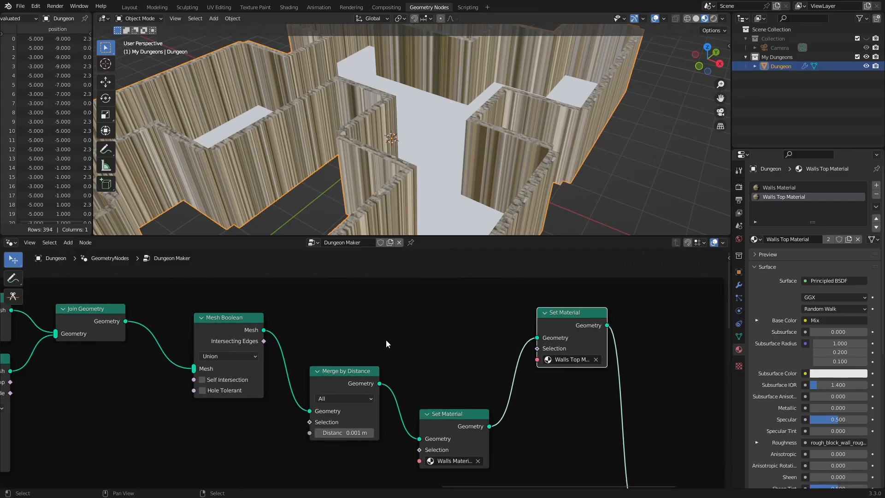
scroll(450, 129, "down", 5)
middle_click_drag(450, 129, 466, 140)
scroll(479, 142, "up", 5)
scroll(441, 335, "up", 1)
scroll(432, 331, "up", 2, "shift")
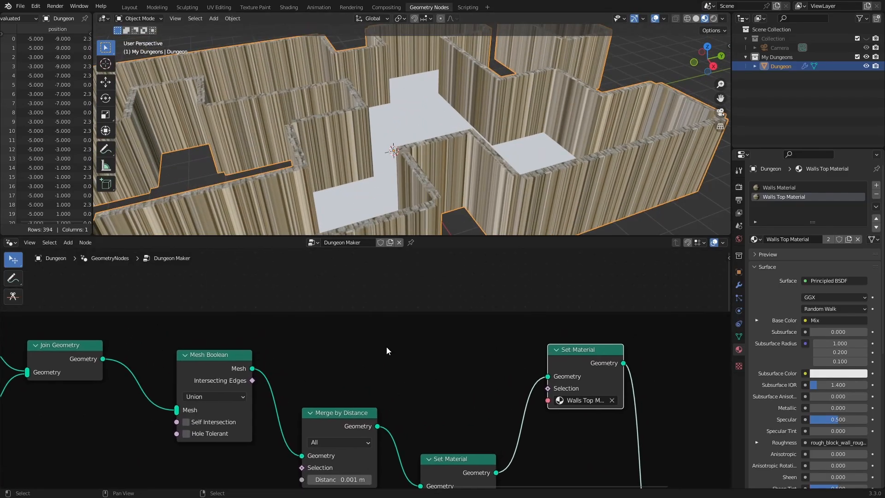
- Add a Normal node in the free space above the Mesh Boolean and Merge by Distance nodes
key("shift+a")
left_click(421, 298)
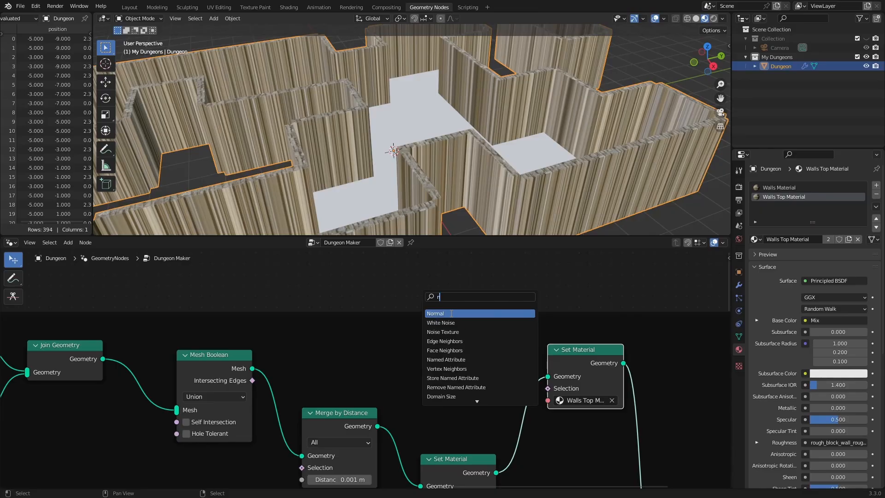
type("n")
left_click(451, 313)
left_click(350, 287)
middle_click_drag(357, 282, 329, 314)
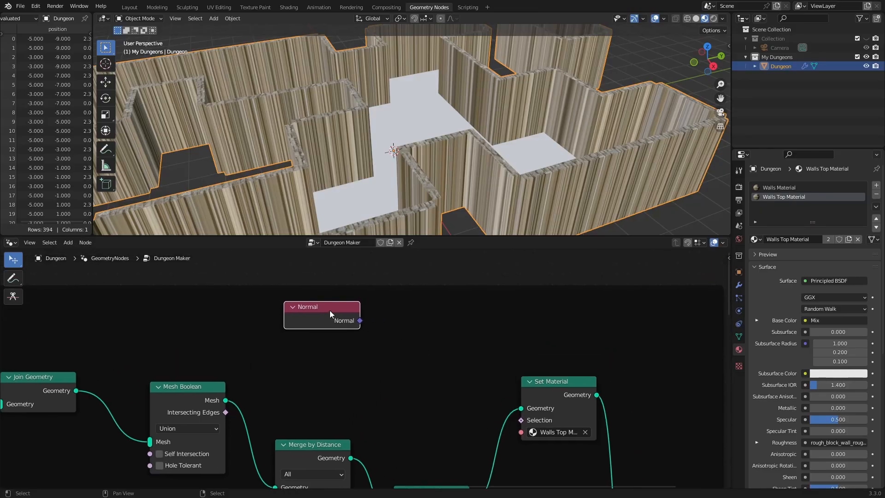
left_click_drag(330, 313, 272, 305)
- Add a Separate XYZ node, feed it the Normal output, and arrange both nodes with room for another node after them
key("shift+a")
left_click(369, 298)
type("x")
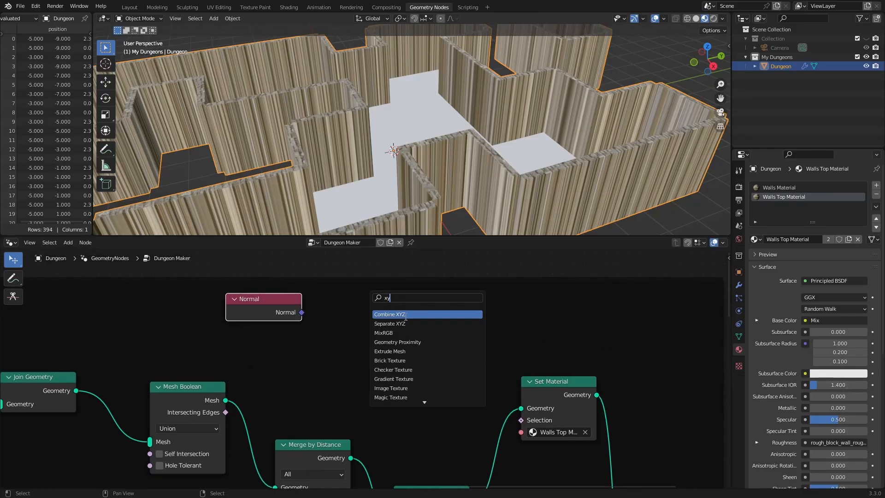
type("y")
left_click(396, 323)
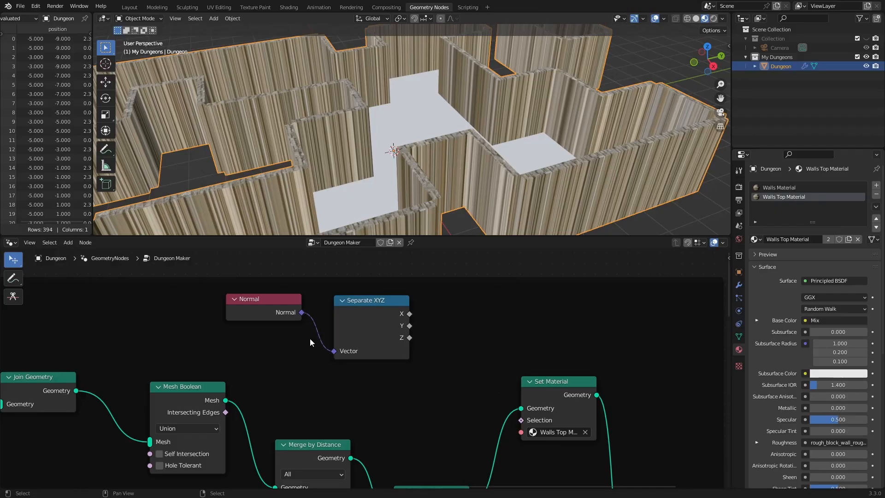
left_click_drag(267, 307, 204, 317)
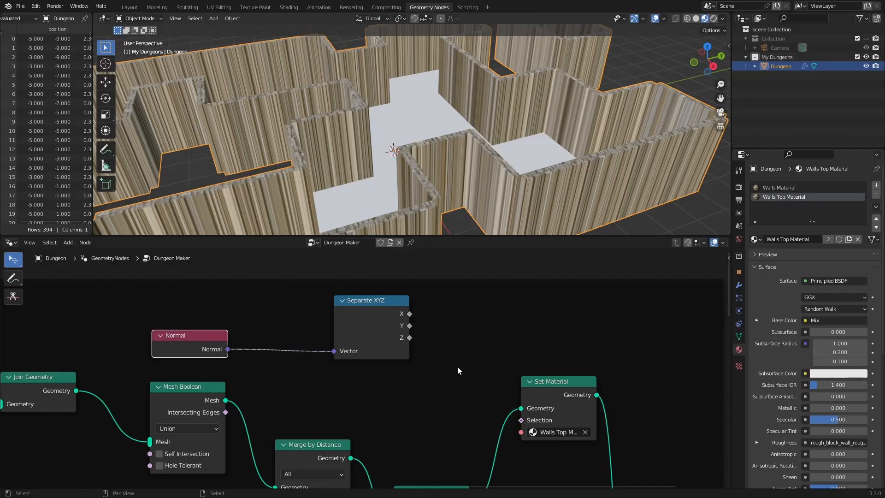
middle_click_drag(458, 370, 375, 339)
left_click_drag(276, 278, 247, 277)
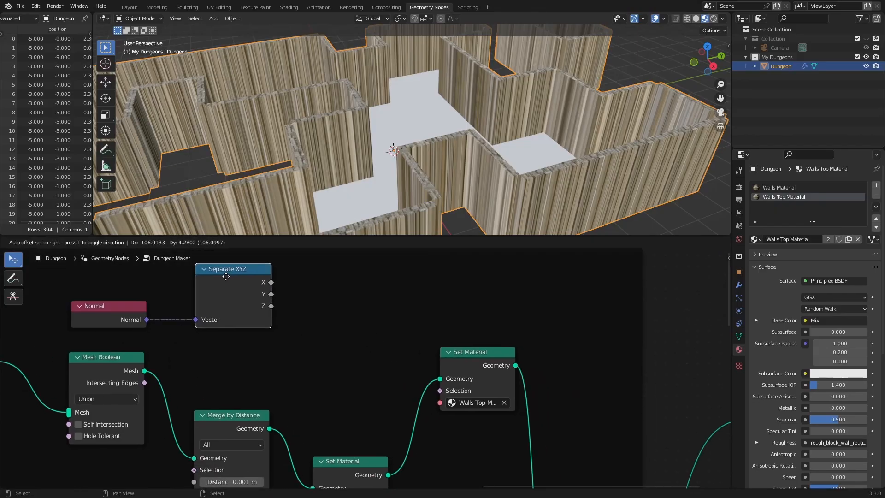
- Add a Compare node set to Not Equal, with Separate XYZ's Z in A and its Result driving the Walls Top Material's Selection
key("shift+a")
left_click(319, 297)
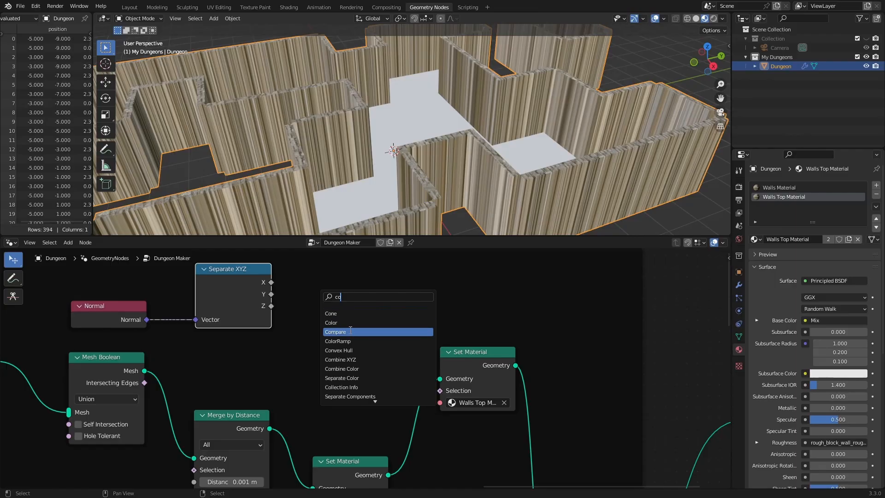
left_click(350, 330)
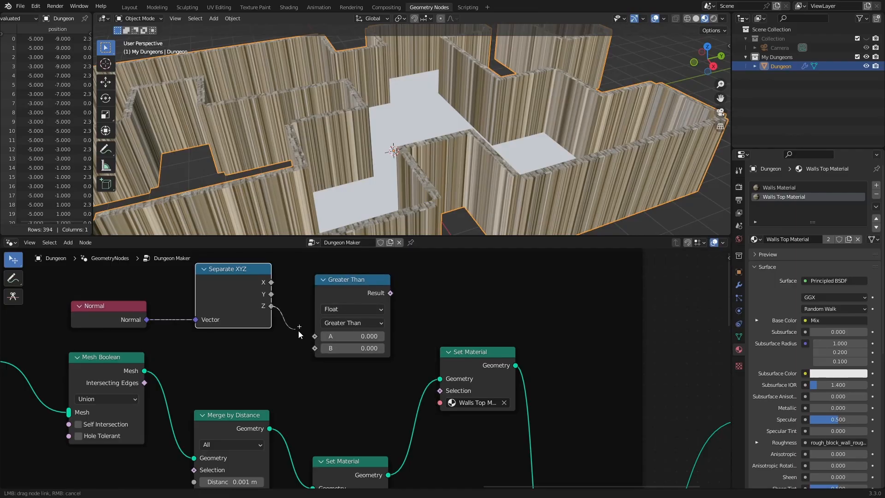
left_click(347, 327)
left_click(341, 395)
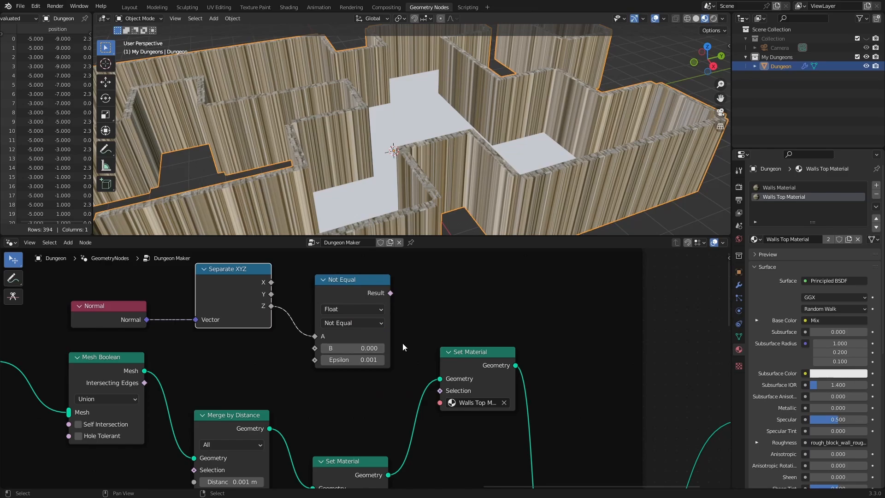
left_click_drag(439, 393, 439, 391)
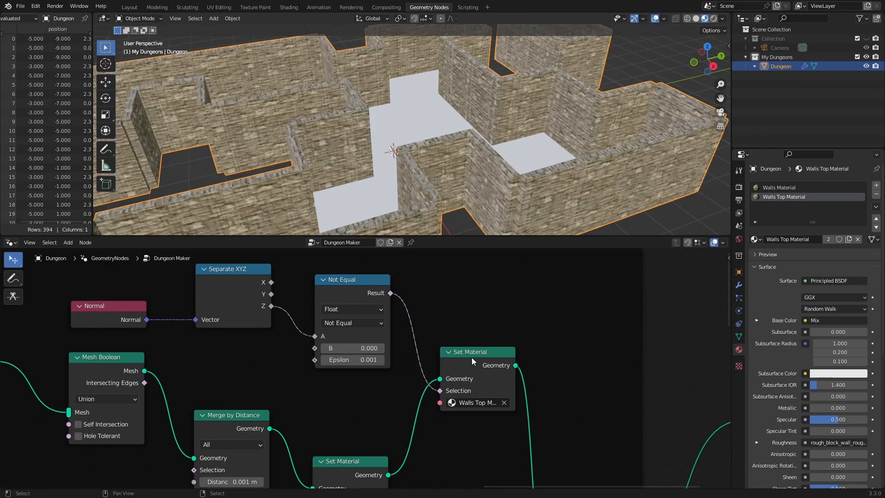
scroll(416, 131, "up", 1)
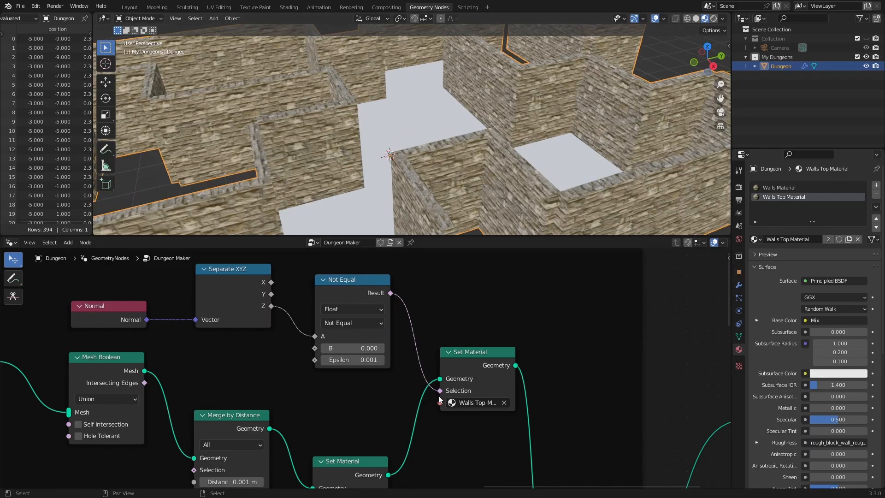
middle_click_drag(425, 131, 364, 69)
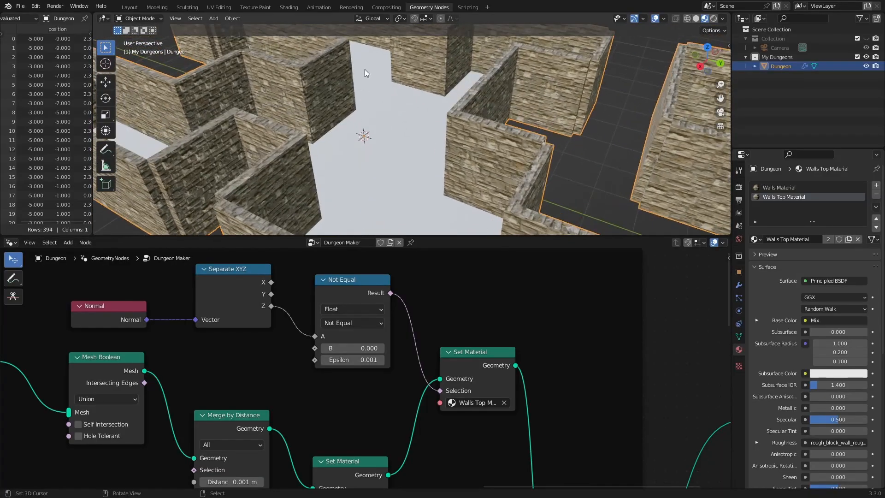
- In the Shading workspace, assign Floor Material to Slot 2 and add the large_sandstone_blocks_01_diff_2k.jpg image texture to it
left_click(286, 7)
left_click(361, 235)
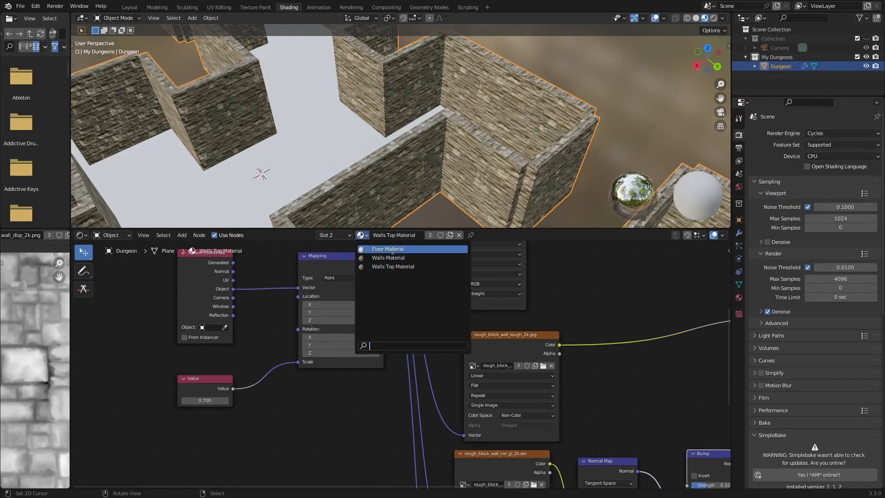
left_click(392, 250)
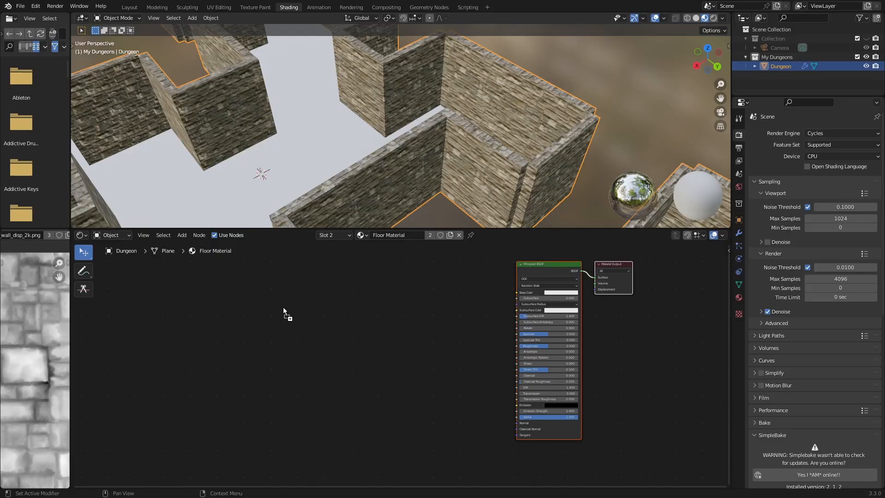
left_click_drag(283, 311, 394, 283)
scroll(464, 308, "up", 2)
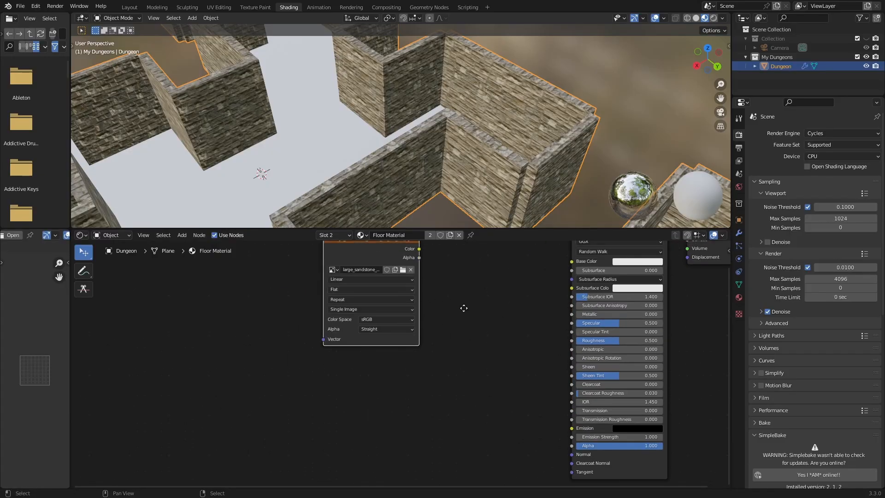
middle_click_drag(464, 308, 447, 340)
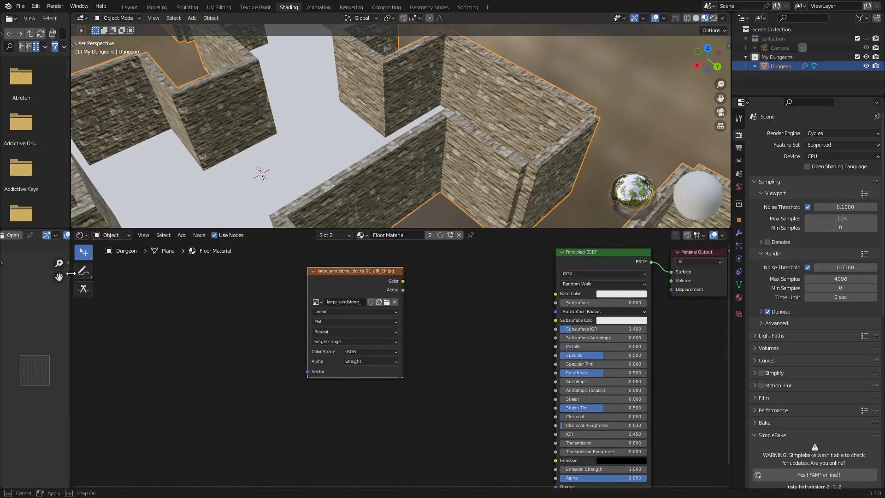
- Examine large_sandstone_blocks_01_diff_2k.jpg in a widened image editor, and give the space back to the node editor
left_click_drag(70, 273, 199, 272)
left_click(74, 236)
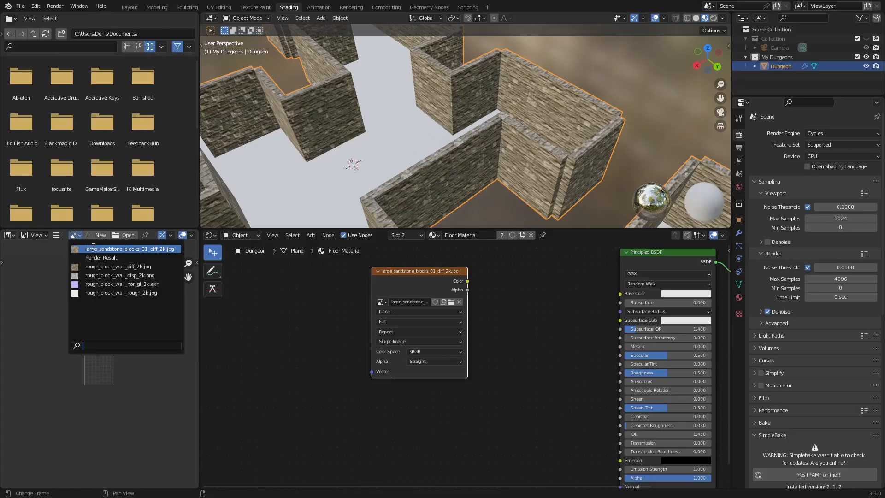
left_click(93, 249)
scroll(107, 357, "down", 5)
scroll(107, 357, "up", 5)
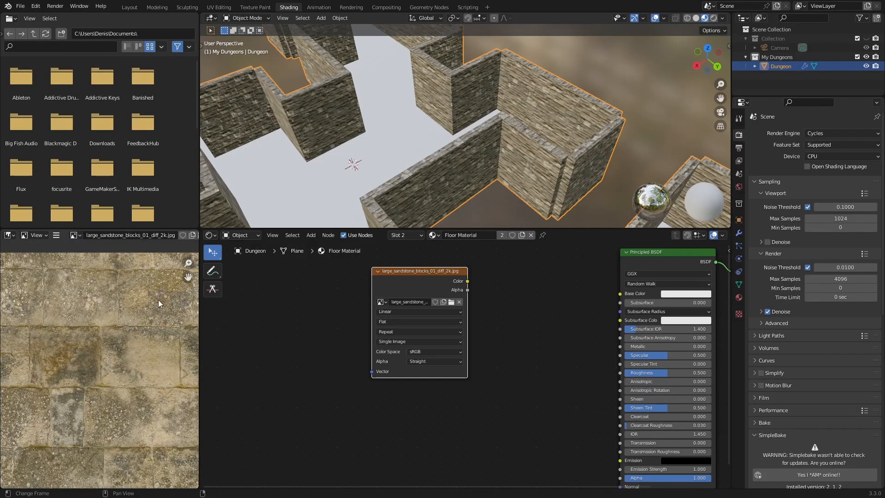
left_click_drag(201, 294, 62, 316)
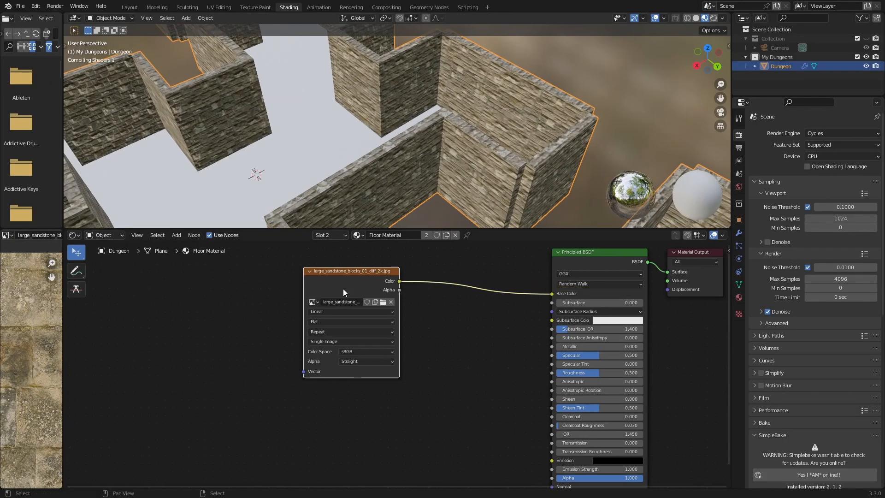
- Connect the sandstone image's Color to Base Color and add Texture Coordinate and Mapping nodes ahead of the image texture
left_click_drag(345, 276, 372, 282)
key("ctrl+t")
middle_click_drag(370, 354, 474, 344)
left_click_drag(387, 278, 272, 284)
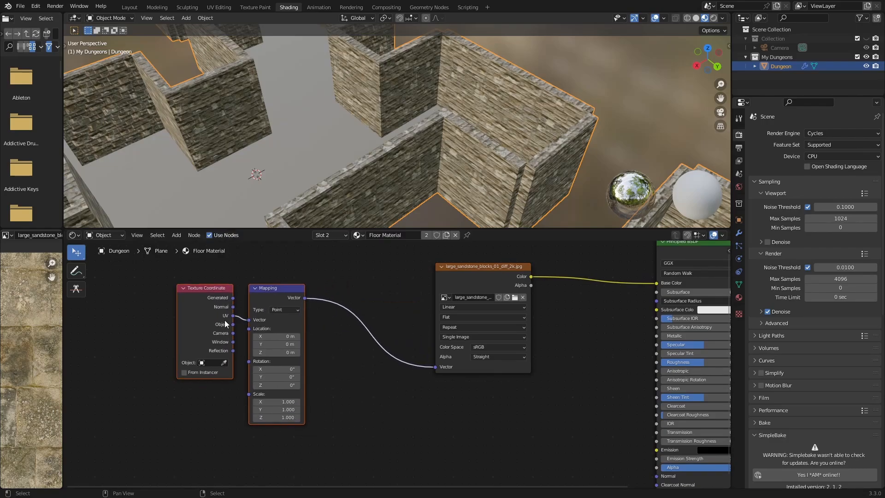
- Connect the Texture Coordinate's Object output to the floor's Mapping vector and check the floor texture up close
left_click(181, 305)
scroll(275, 317, "up", 2)
left_click_drag(221, 311, 343, 291)
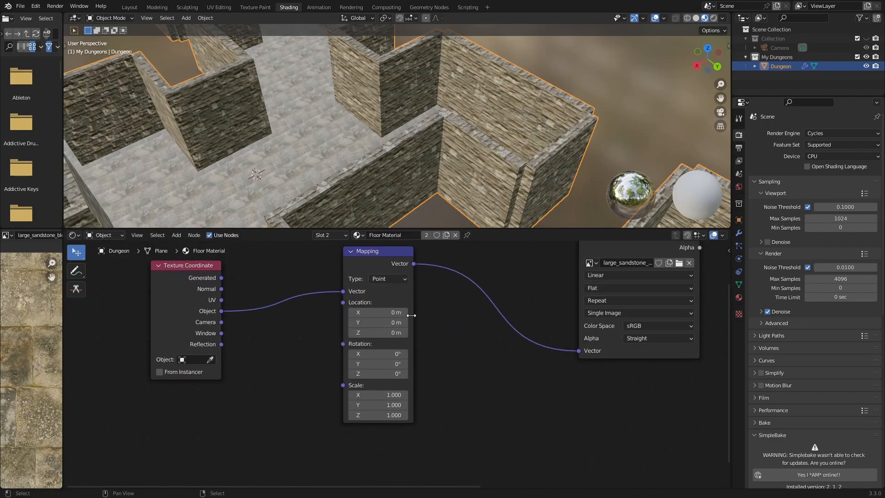
scroll(364, 131, "up", 6)
scroll(557, 370, "down", 3)
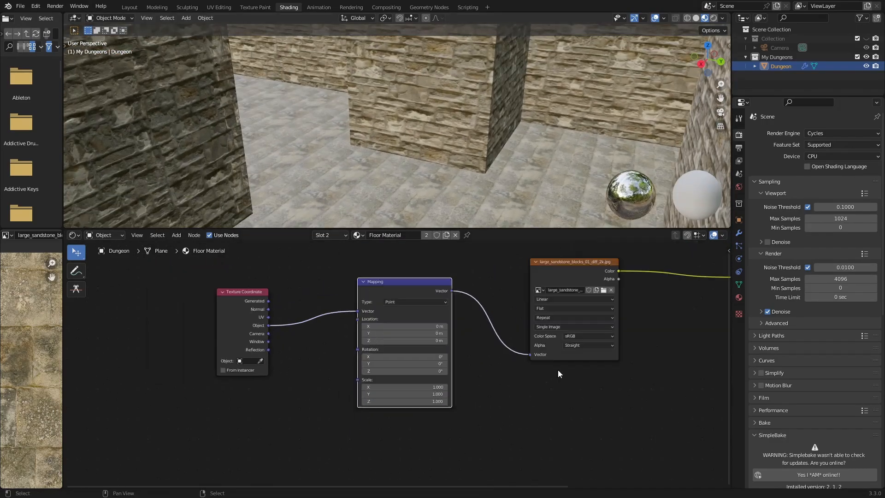
- Add a Value node below the Texture Coordinate node and connect it to the Mapping node's Scale
middle_click_drag(516, 393, 557, 358)
scroll(253, 408, "up", 1)
key("shift+a")
left_click(238, 391)
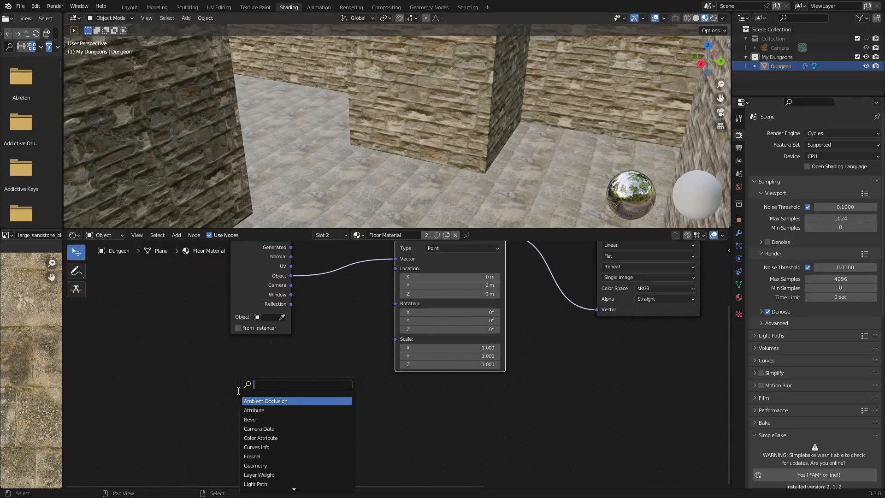
left_click(275, 401)
left_click_drag(330, 373, 395, 339)
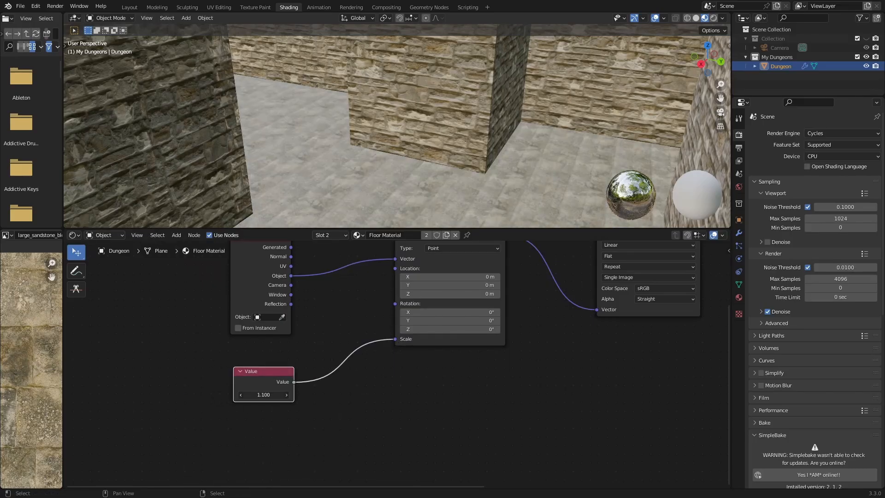
- Set the floor texture's scale Value to 0.4, check the tiling in the viewport, and raise it to 0.5
mouse_move(263, 394)
left_mouse_down()
mouse_move(263, 402)
mouse_move(268, 395)
left_mouse_up()
scroll(432, 118, "down", 5)
middle_click_drag(435, 128, 432, 115)
scroll(432, 115, "up", 7)
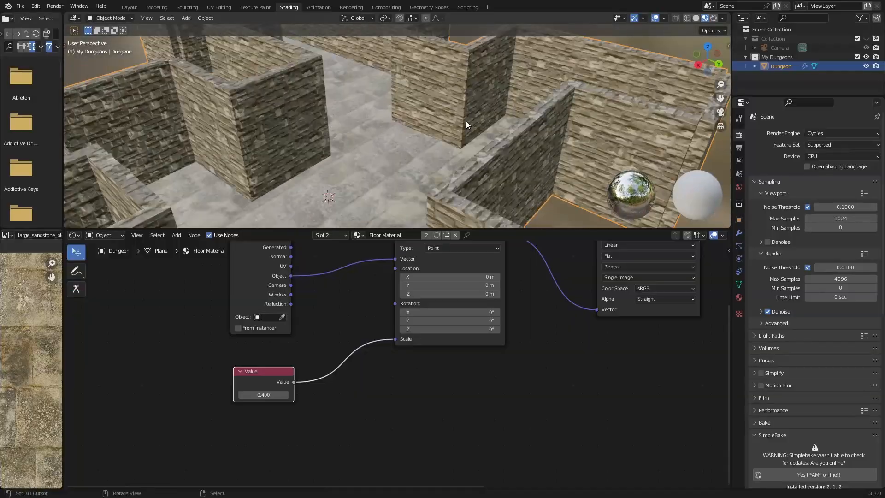
left_click(287, 395)
scroll(477, 116, "down", 4)
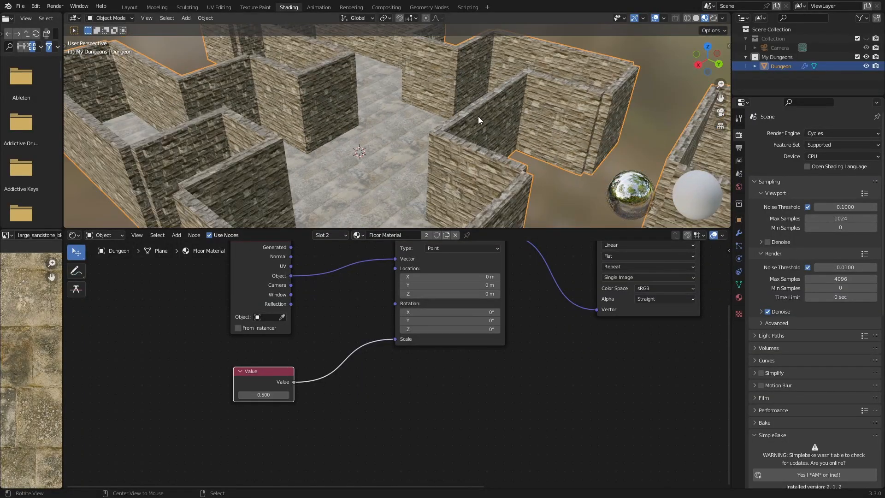
mouse_move(477, 116)
left_mouse_down("alt")
mouse_move(468, 120)
mouse_move(491, 112)
left_mouse_up("alt")
scroll(469, 120, "up", 4)
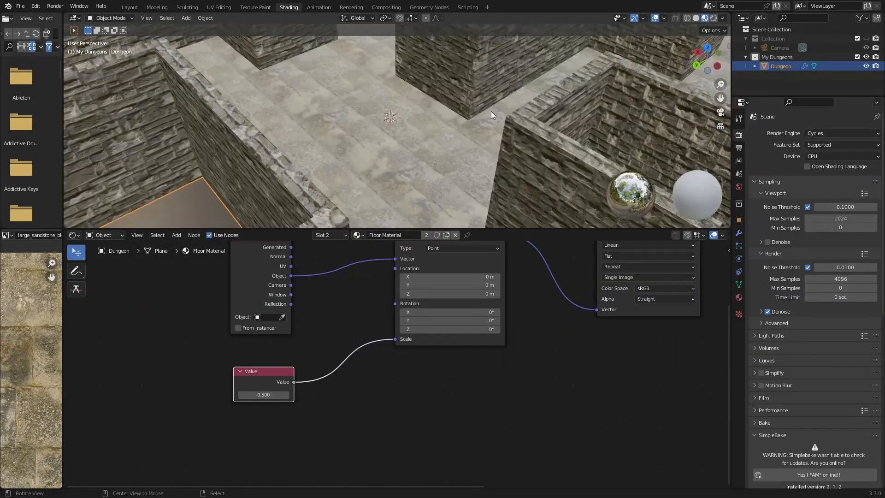
- Raise the floor texture's scale Value by one more increment and review the floor tiling across the whole dungeon
left_click(288, 395)
middle_click_drag(357, 155, 390, 145)
scroll(475, 357, "down", 4)
middle_click_drag(528, 361, 292, 382)
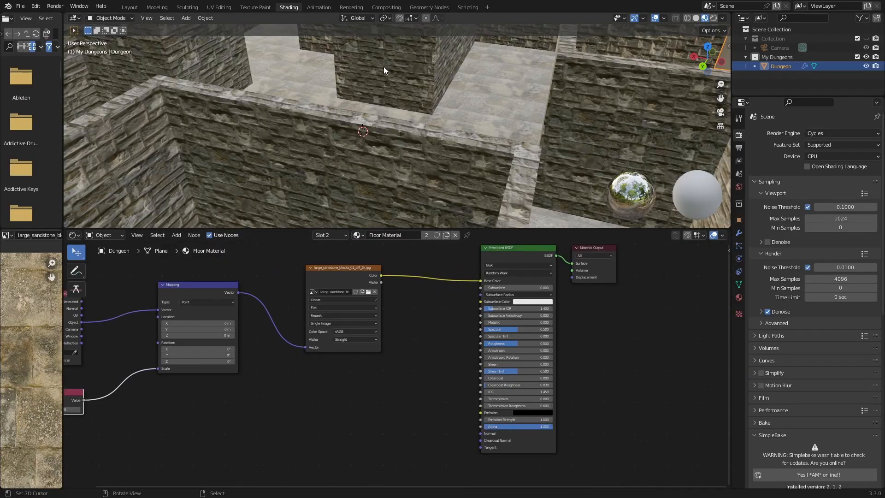
middle_click_drag(384, 69, 463, 138)
scroll(432, 109, "down", 5)
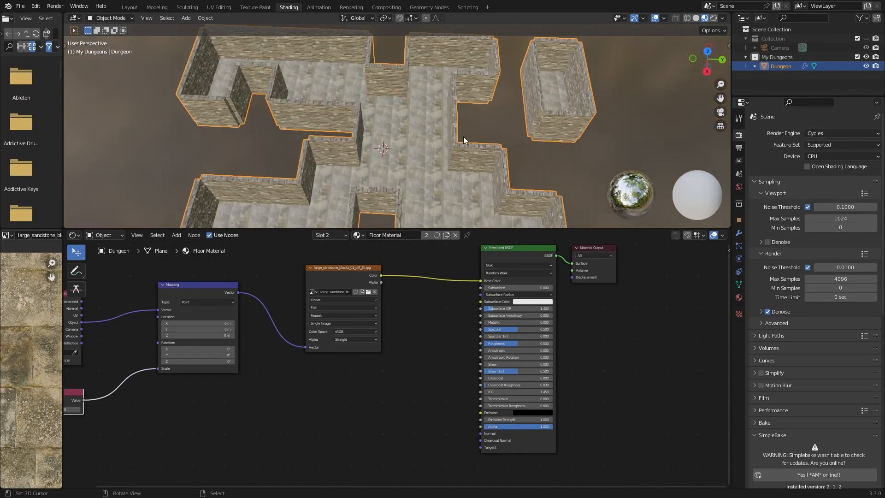
- Move the floor material's Material Output node farther right and lower to make room after the Principled BSDF
key("KP_7")
middle_click_drag(381, 172, 521, 98)
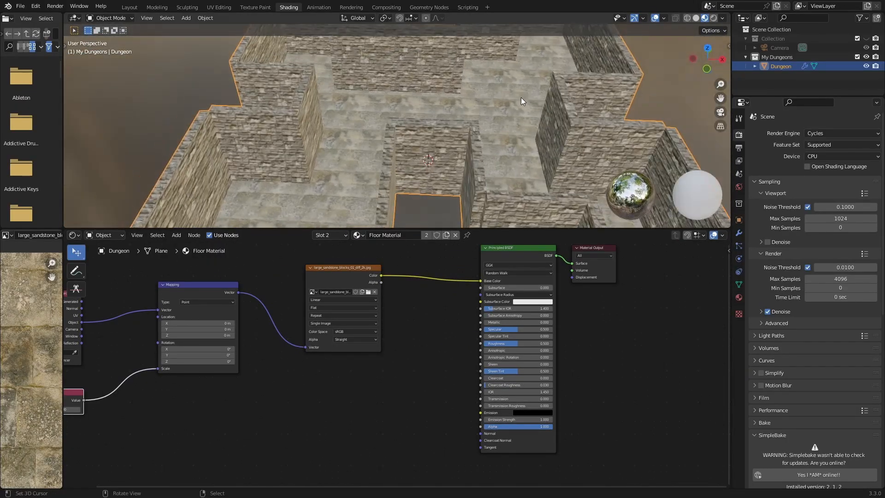
scroll(411, 409, "down", 3)
middle_click_drag(599, 419, 585, 389)
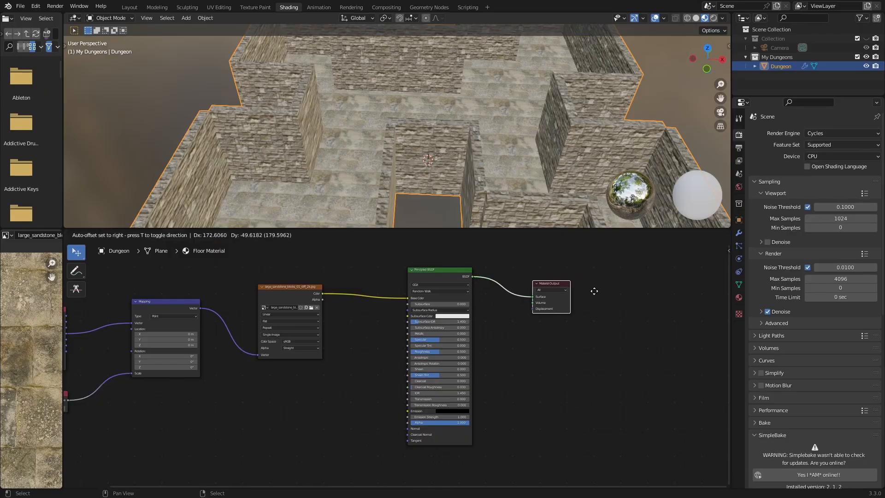
left_click_drag(694, 374, 695, 375)
scroll(535, 376, "down", 1)
middle_click_drag(535, 376, 495, 310)
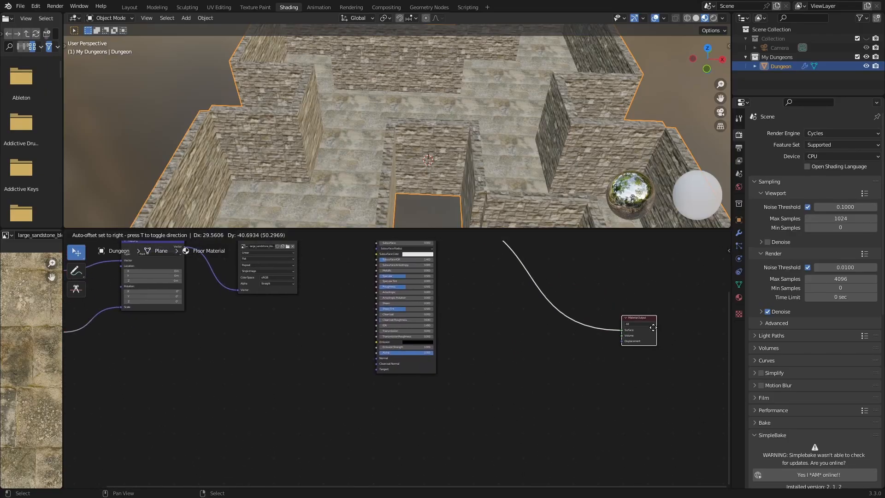
middle_click_drag(577, 413, 571, 382)
- Duplicate the floor material's Principled BSDF node and place the copy directly below the original
left_click(418, 337)
key("shift+d")
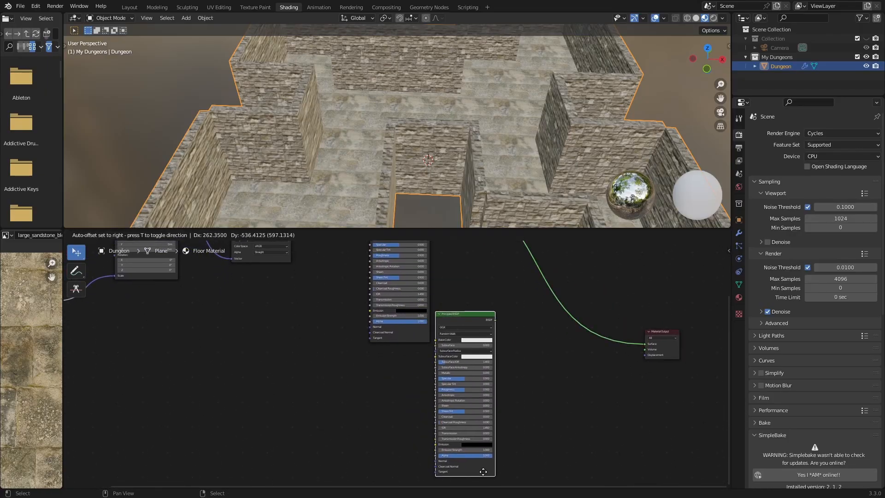
left_click(490, 457)
left_click_drag(470, 326, 410, 368)
- Add a Mix Shader node and insert it on the link between the original Principled BSDF and the Material Output
scroll(512, 399, "up", 8)
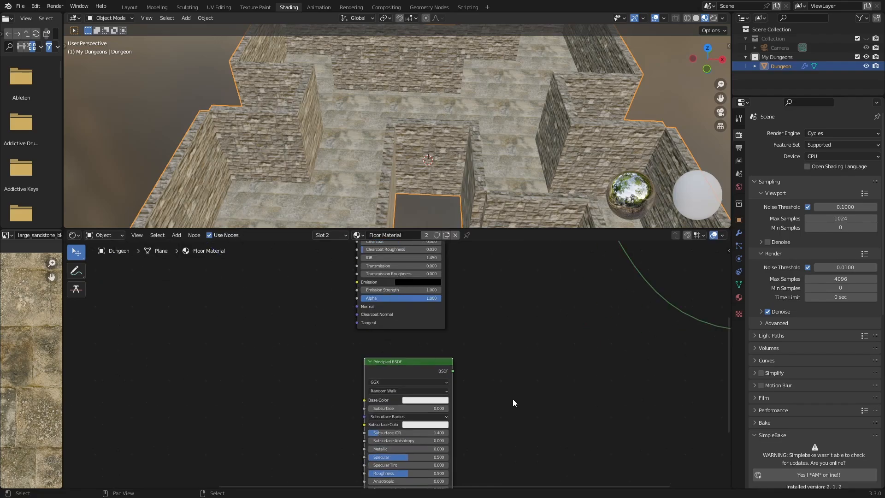
scroll(585, 409, "down", 4)
middle_click_drag(601, 371, 425, 352)
scroll(424, 354, "up", 2)
key("shift+a")
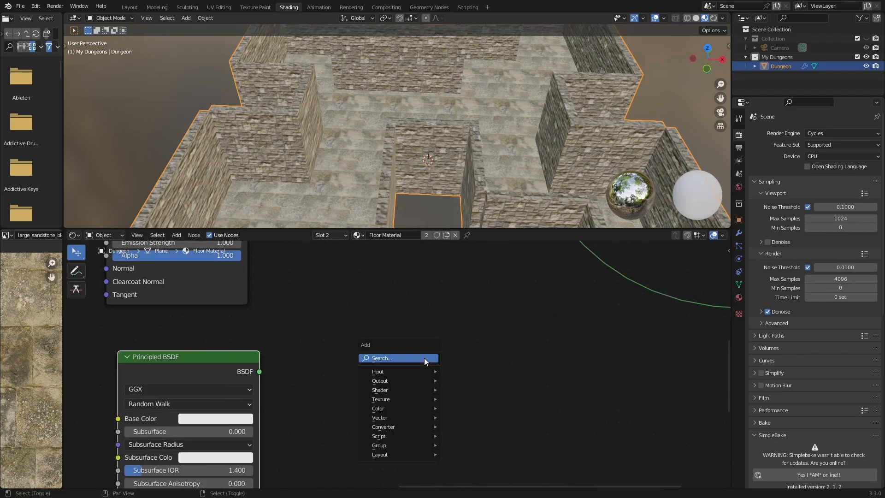
left_click(424, 358)
type("mi")
left_click(440, 379)
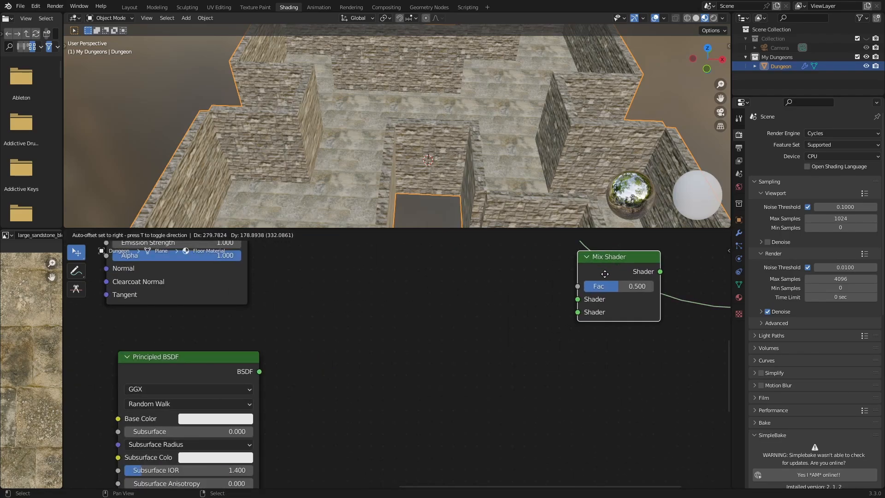
left_click(526, 291)
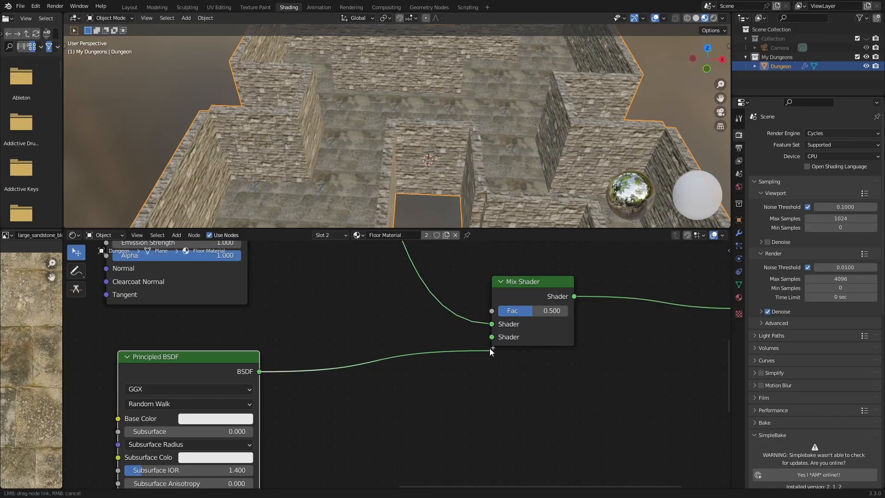
- Connect the second Principled BSDF to the Mix Shader's second shader input and space the two nodes apart
left_click_drag(492, 351, 492, 337)
scroll(455, 360, "down", 3)
scroll(357, 408, "down", 2)
middle_click_drag(358, 407, 499, 346)
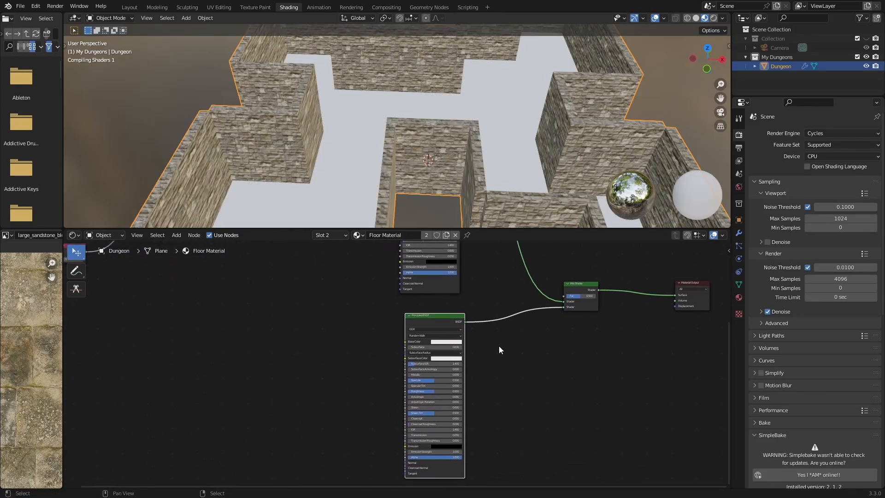
mouse_move(436, 361)
left_mouse_down()
mouse_move(438, 353)
mouse_move(445, 365)
left_mouse_up()
scroll(474, 322, "up", 5)
middle_click_drag(478, 322, 439, 355)
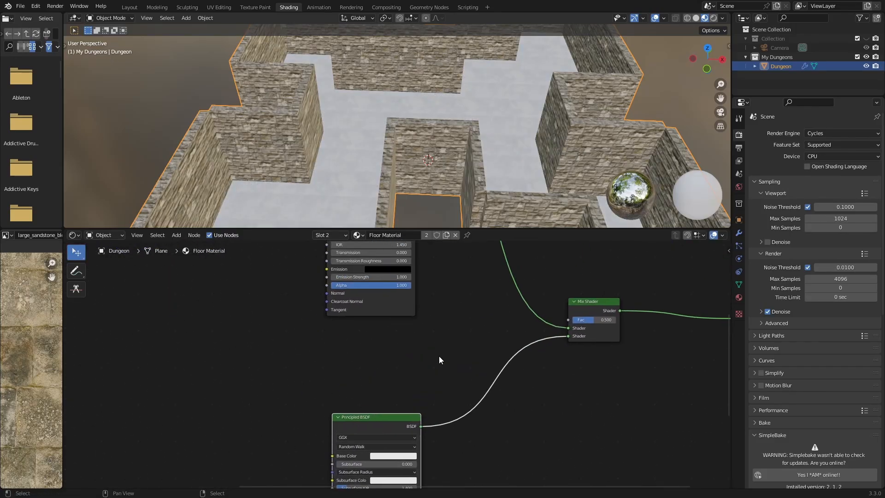
left_click_drag(606, 301, 606, 330)
scroll(307, 347, "up", 1)
- Add a Musgrave Texture, connect its Height to the Mix Shader's Fac and place it well before the mix
key("shift+a")
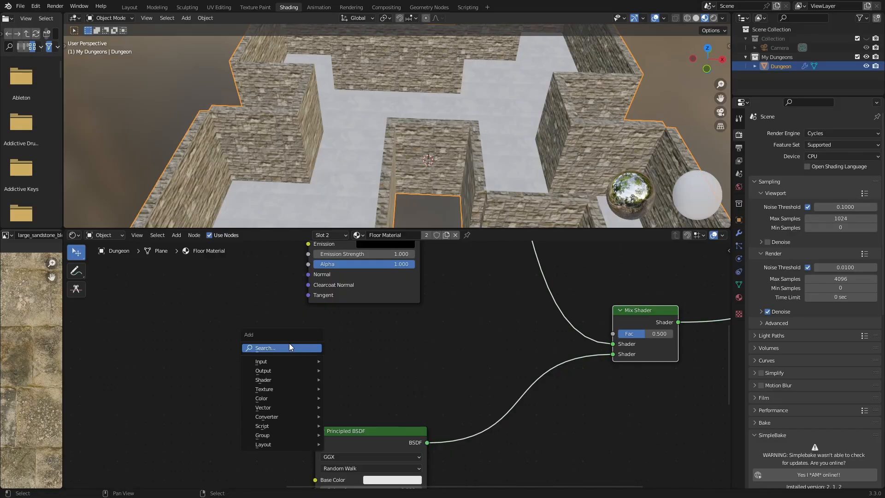
type("mu")
key("Return")
left_click(387, 324)
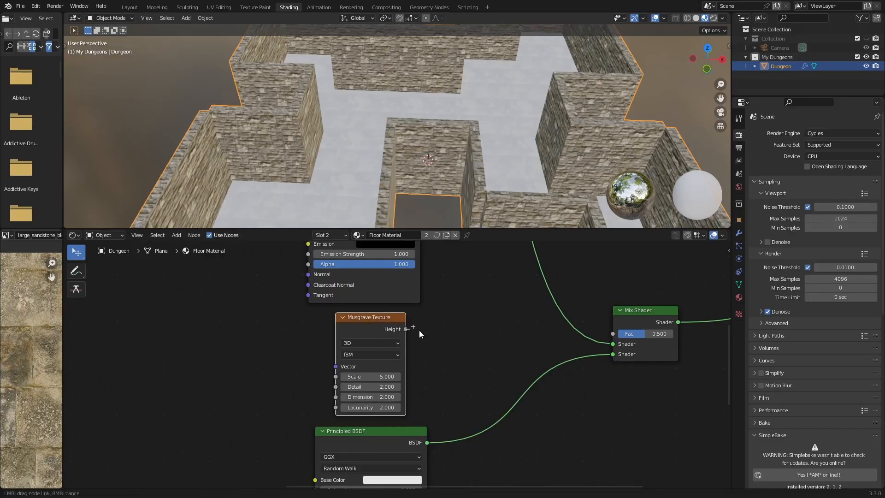
left_click_drag(612, 337, 612, 333)
left_click_drag(363, 323, 240, 329)
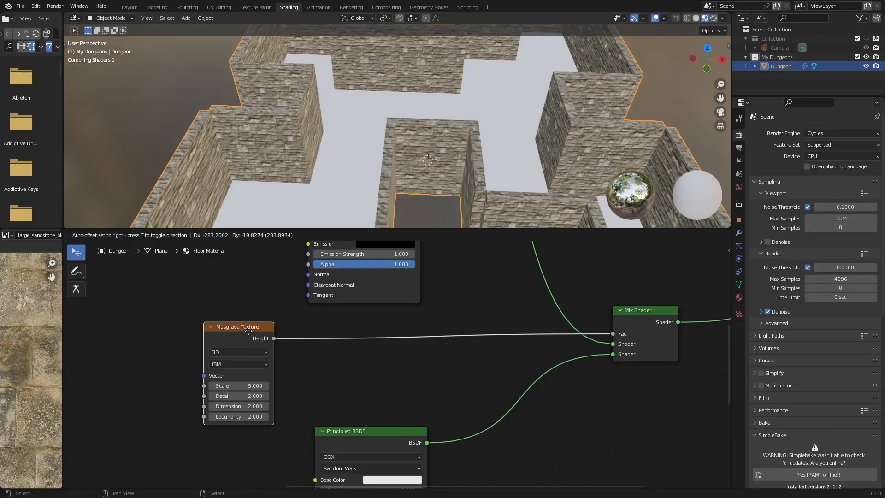
- Preview the Musgrave Texture alone on the dungeon floor, then undo the preview
left_click(243, 330, "ctrl+shift")
left_click_drag(507, 119, 453, 123, "alt")
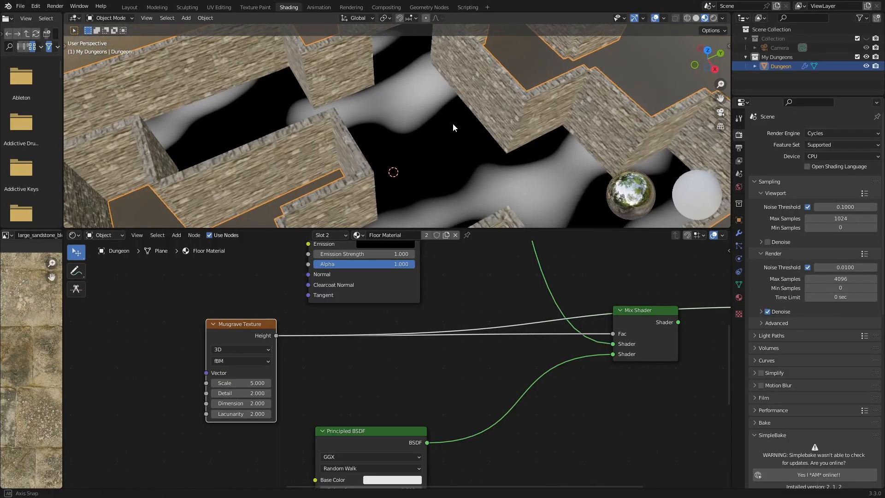
key("ctrl+z")
left_click_drag(415, 152, 302, 248, "alt")
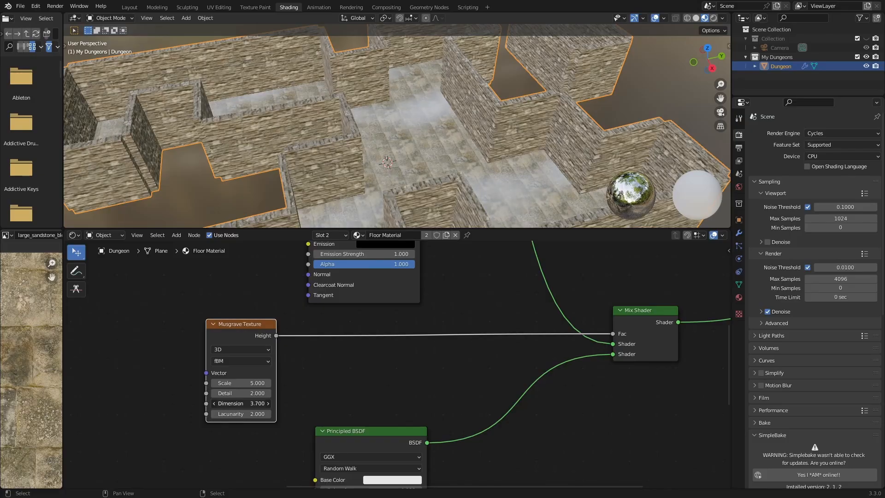
- Preview the Musgrave Texture and set its Detail to 9.8, Dimension to 0.9 and Lacunarity to 1.6
left_click(226, 337, "ctrl+shift")
left_click_drag(252, 404, 277, 393)
left_click_drag(242, 403, 233, 403)
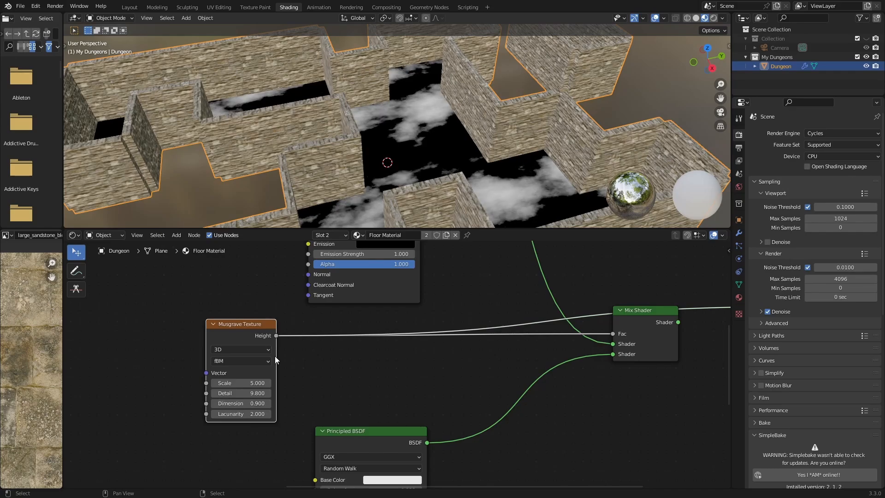
mouse_move(351, 202)
middle_mouse_down()
mouse_move(372, 189)
mouse_move(364, 198)
middle_mouse_up()
mouse_move(262, 414)
left_mouse_down()
mouse_move(276, 413)
mouse_move(257, 413)
left_mouse_up()
key("ctrl+z")
- Bring coast_sand_01_diff_2k.jpg into the floor material as an image texture beside the lower Principled BSDF
scroll(407, 125, "down", 2)
middle_click_drag(406, 125, 431, 115)
left_click_drag(84, 448, 81, 421)
scroll(261, 447, "down", 3)
middle_click_drag(260, 447, 461, 308)
scroll(358, 342, "up", 5)
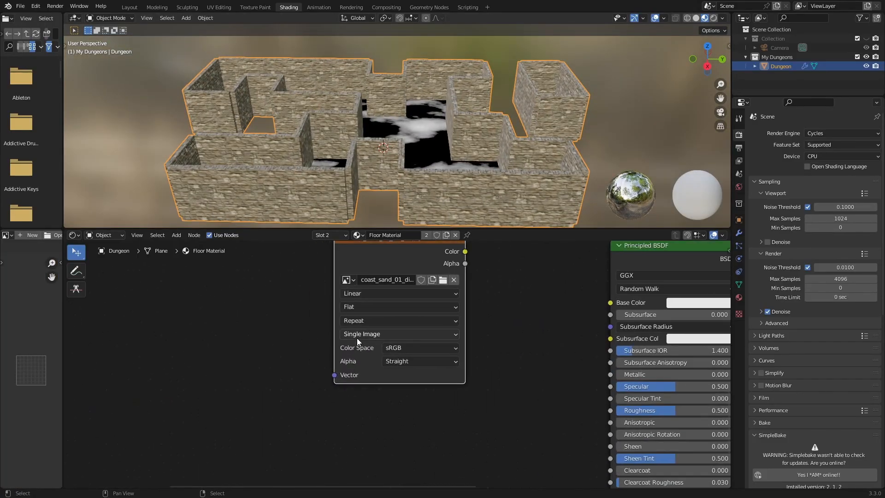
middle_click_drag(508, 293, 485, 350)
- Widen the image viewer and display coast_sand_01_diff_2k.jpg in it
left_click_drag(64, 323, 171, 318)
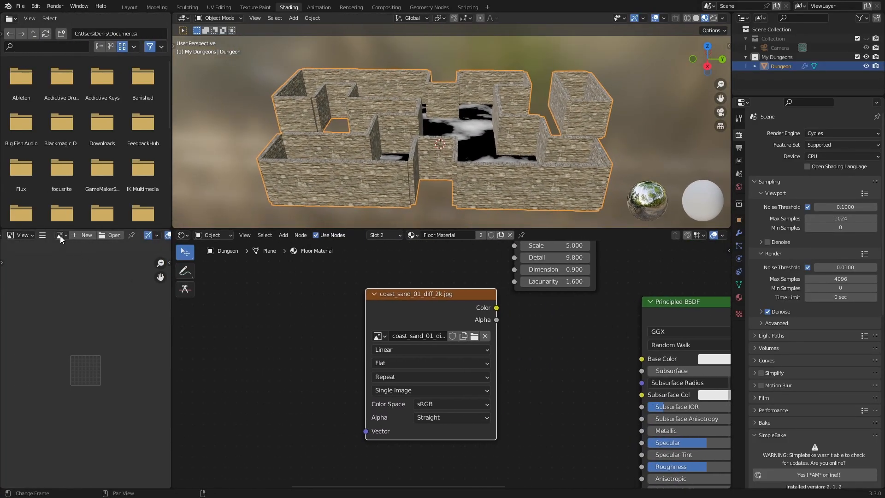
left_click(60, 236)
left_click(78, 249)
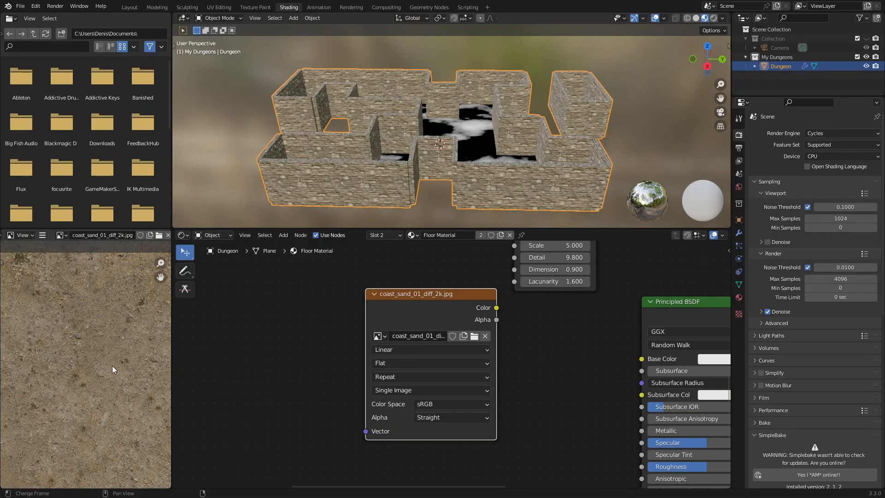
- Connect the sand image's Color to the lower Principled BSDF's Base Color and route the Mix Shader back to the Material Output
middle_click_drag(525, 364, 373, 364)
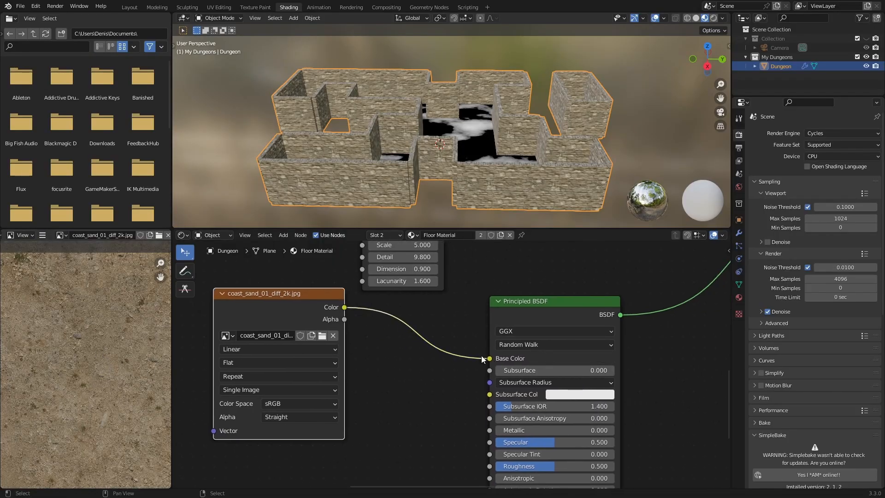
scroll(524, 343, "down", 3)
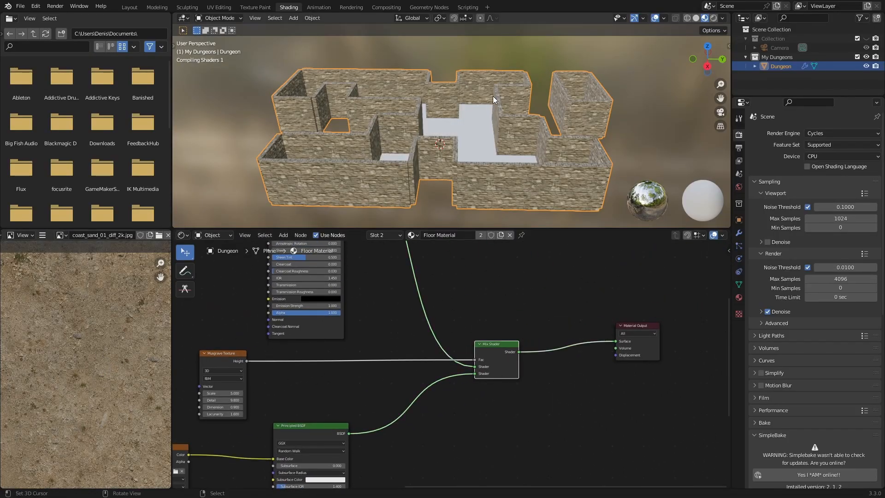
scroll(493, 96, "up", 8)
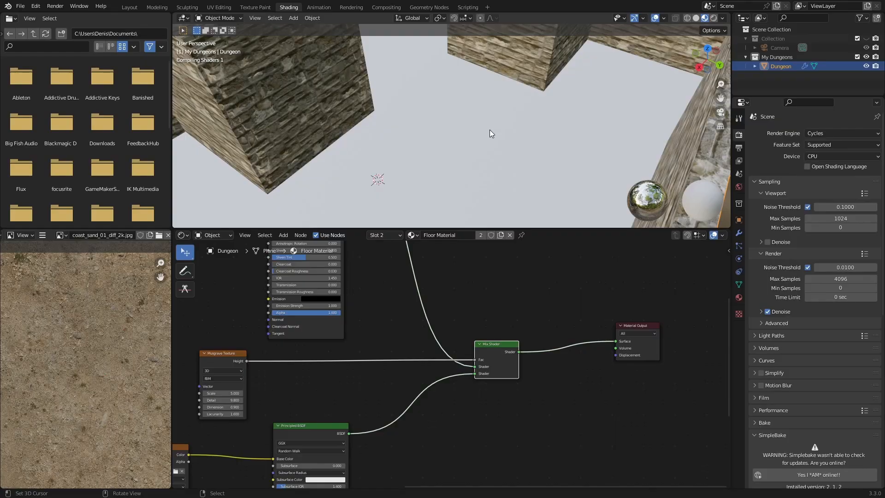
scroll(489, 129, "down", 8)
middle_click_drag(488, 131, 454, 186)
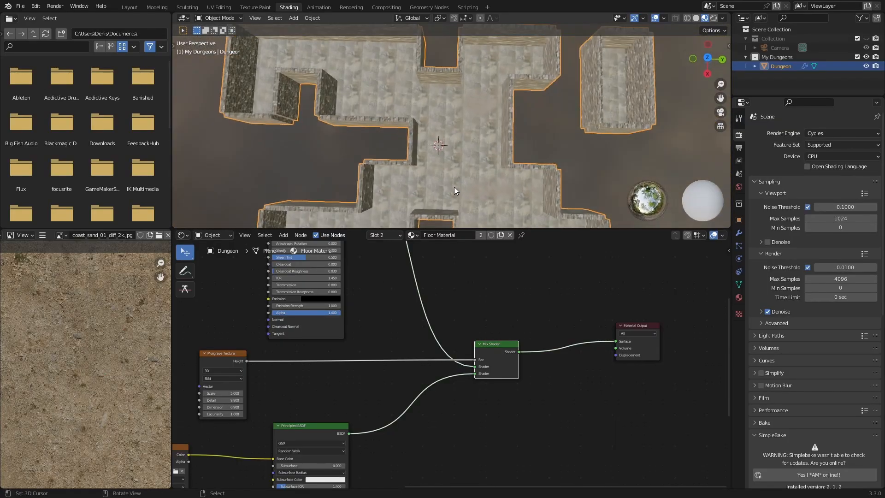
scroll(454, 187, "down", 3)
scroll(539, 133, "up", 4)
middle_click_drag(538, 132, 467, 81)
- Set the Musgrave Texture's Scale to 6.1, checking how the sand blends with the stone floor
middle_click_drag(308, 391, 426, 370)
scroll(343, 373, "up", 1)
left_click_drag(332, 374, 318, 373)
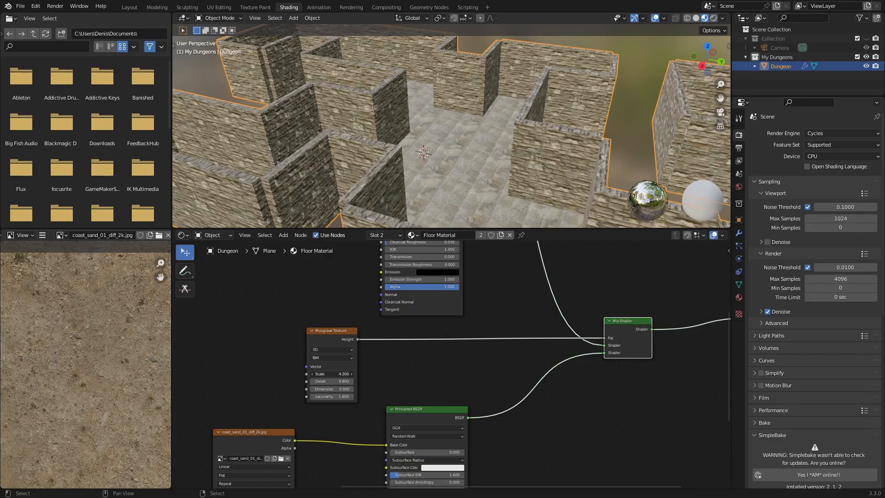
scroll(452, 367, "down", 1)
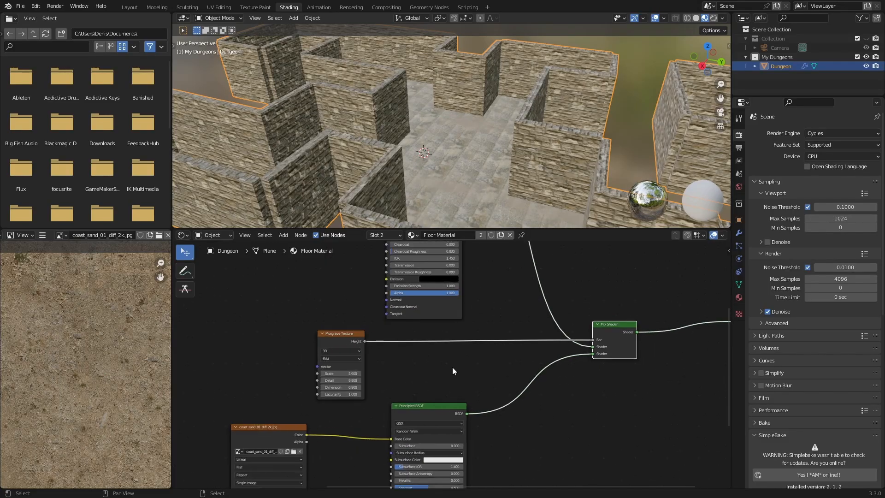
scroll(452, 366, "up", 3)
scroll(512, 98, "down", 3)
middle_click_drag(511, 98, 481, 121)
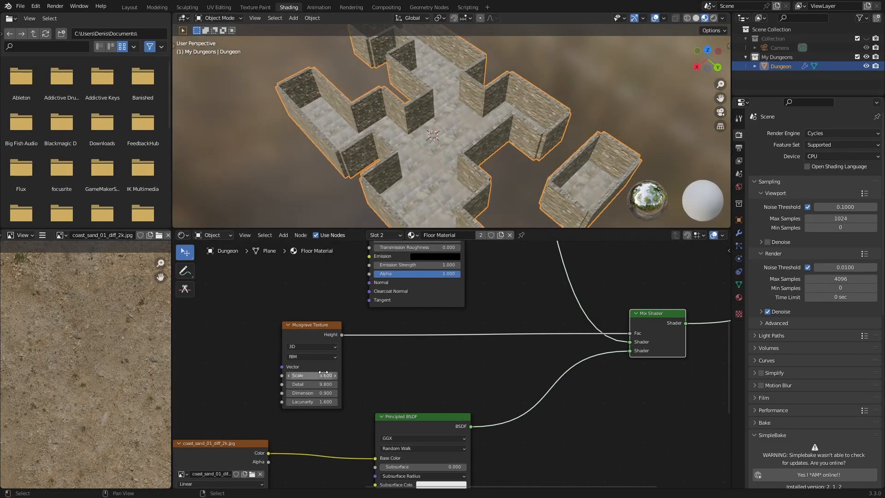
middle_click_drag(367, 391, 415, 365)
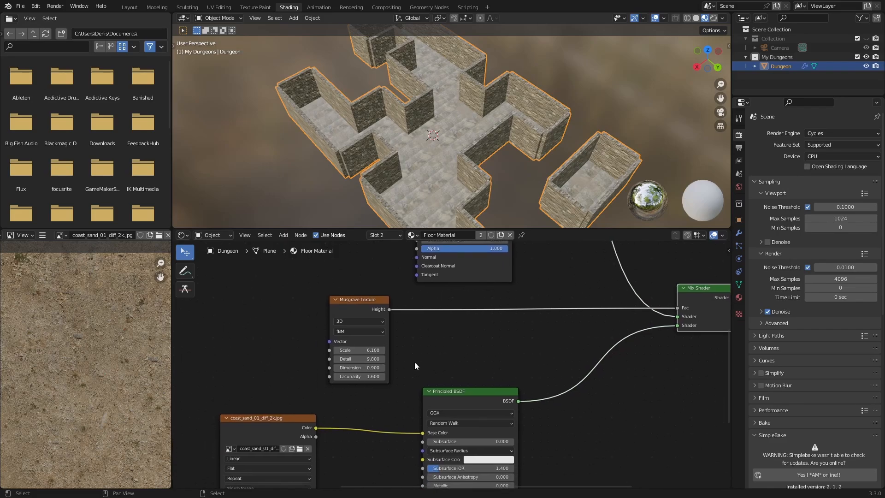
scroll(489, 118, "up", 4)
left_click_drag(489, 118, 378, 124, "alt")
scroll(428, 386, "down", 3)
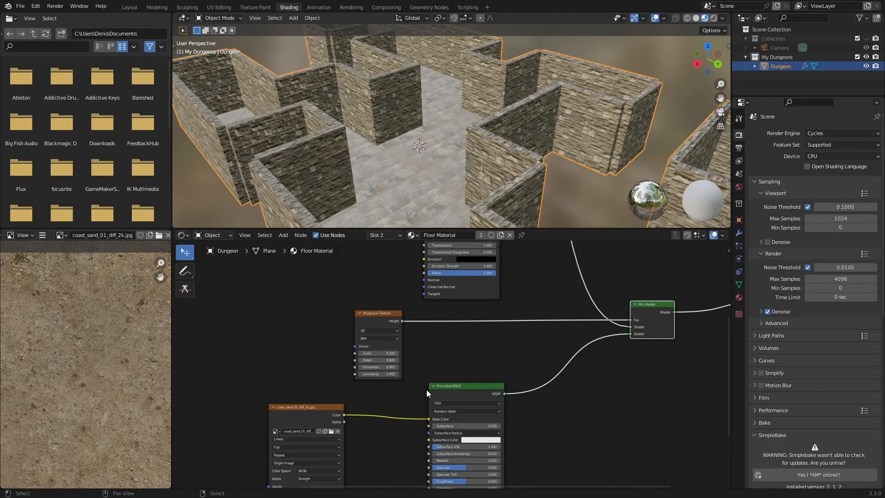
- Add Texture Coordinate and Mapping nodes to the coast sand diffuse image and move them away from it
middle_click_drag(427, 389, 506, 350)
scroll(484, 362, "down", 3)
middle_click_drag(411, 364, 460, 347)
left_click(461, 347)
key("ctrl+t")
scroll(428, 306, "down", 3)
middle_click_drag(428, 304, 470, 312)
key("g")
left_click(453, 344)
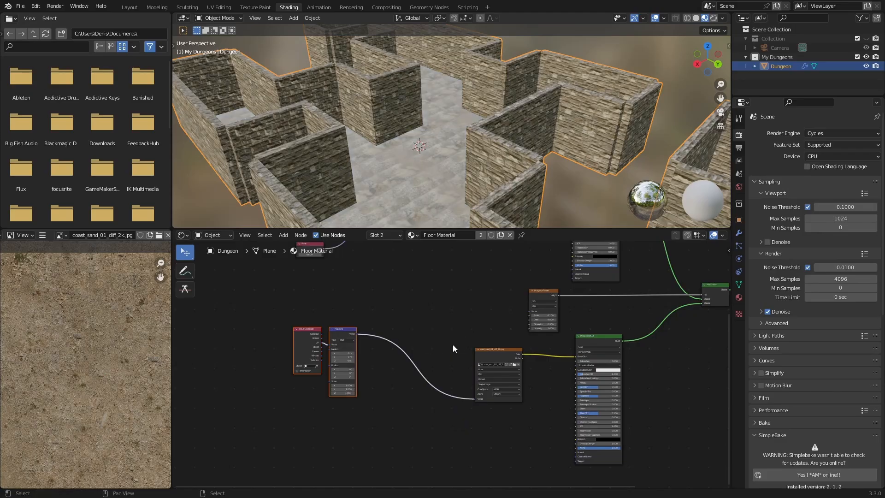
- Drive the sand image's Mapping node with the Texture Coordinate's Object output and spread the two nodes apart
scroll(369, 373, "up", 10)
middle_click_drag(369, 373, 474, 376)
left_click_drag(338, 312, 361, 305)
key("g")
right_click(266, 318)
left_click_drag(304, 267, 196, 297)
middle_click_drag(484, 129, 502, 184)
scroll(510, 389, "down", 3)
- Arrange the sand image, its Mapping and its Texture Coordinate in a compact row before the lower Principled BSDF
middle_click_drag(510, 389, 288, 389)
left_click_drag(475, 346, 345, 313)
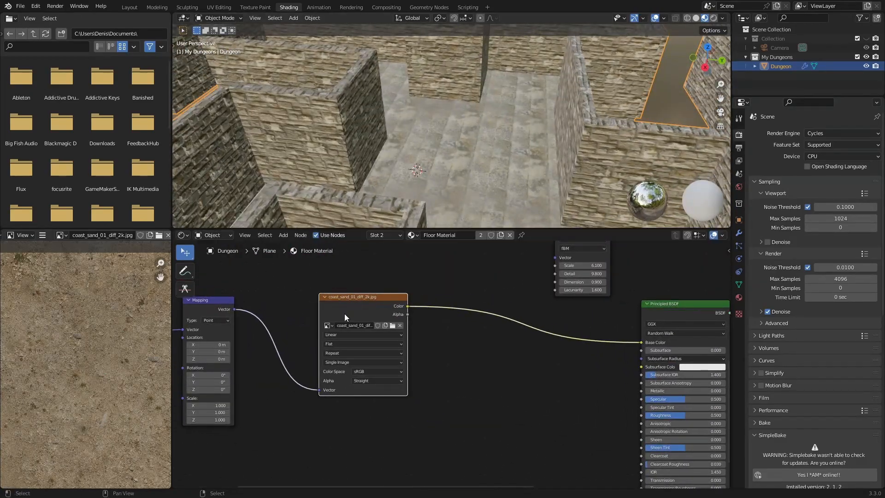
left_click_drag(230, 364, 253, 366)
middle_click_drag(315, 451, 324, 452)
scroll(324, 452, "down", 4)
middle_click_drag(369, 323, 393, 315)
scroll(413, 280, "down", 4)
left_click_drag(394, 317, 457, 339)
left_click_drag(325, 319, 393, 368)
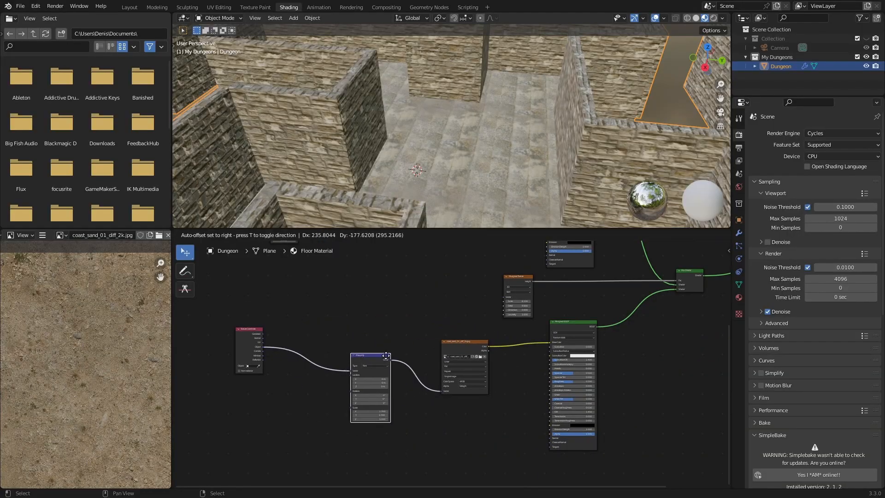
left_click_drag(249, 329, 312, 372)
- Bring in the large_sandstone_blocks_01 rough, nor_gl and disp images and set their color space to Non-Color
scroll(431, 258, "down", 4)
middle_click_drag(436, 284, 393, 385)
left_click_drag(410, 387, 272, 316)
left_click_drag(344, 322, 345, 276)
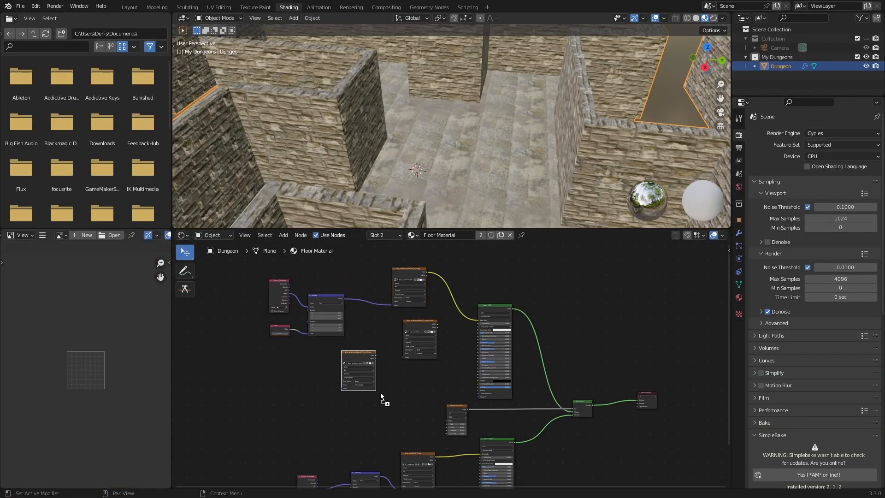
scroll(380, 391, "up", 4)
left_click(404, 445)
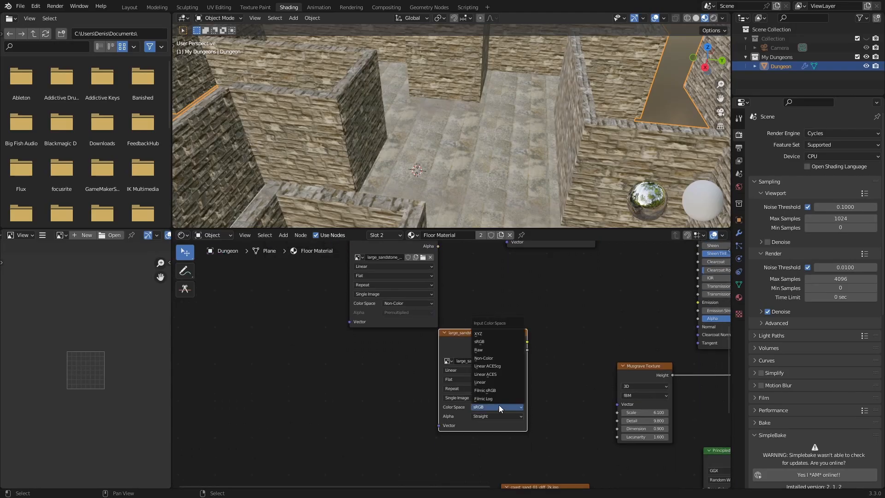
scroll(498, 405, "down", 3)
- Connect the sandstone Mapping node's Vector to the rough, nor_gl and disp image textures
left_click_drag(446, 388, 516, 391)
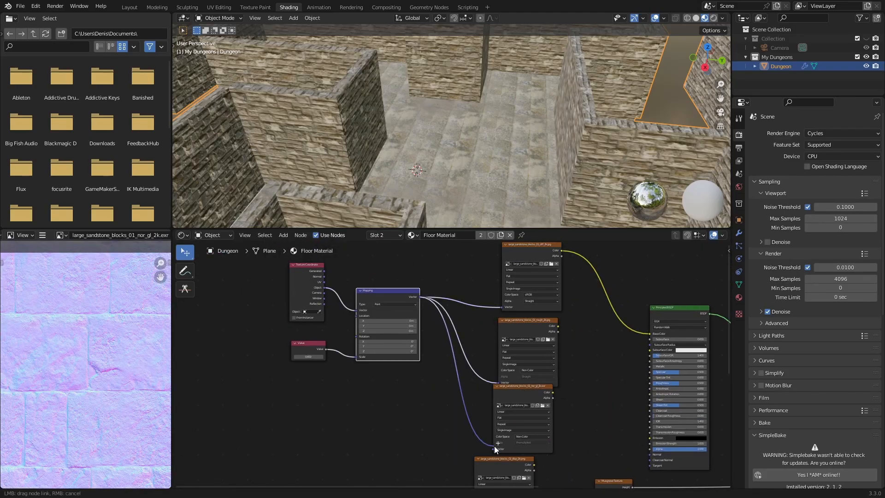
left_click_drag(420, 297, 493, 449)
scroll(493, 448, "up", 3)
middle_click_drag(463, 451, 446, 353)
left_click_drag(463, 365, 488, 364)
scroll(488, 368, "down", 4)
middle_click_drag(574, 310, 593, 356)
left_click_drag(420, 264, 486, 457)
- Connect the sandstone rough image's Color to the upper Principled BSDF's Roughness
middle_click_drag(586, 300, 434, 342)
scroll(434, 342, "up", 7)
left_click_drag(356, 302, 503, 393)
- Add a Normal Map node and a Bump node between the sandstone nor_gl image and the upper Principled BSDF
middle_click_drag(417, 435, 440, 338)
scroll(441, 337, "up", 3)
key("shift+a")
type("s")
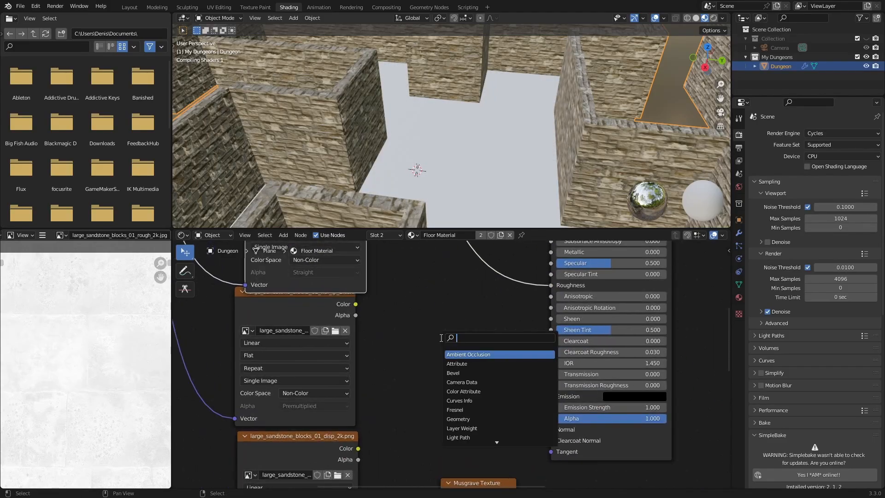
type("norm")
key("Return")
left_click(406, 358)
key("Return")
left_click(493, 360)
scroll(310, 310, "down", 6)
- Wire the sandstone nor_gl image through the Normal Map and the Bump's Normal input into the upper Principled BSDF's Normal
left_click_drag(433, 308, 413, 297)
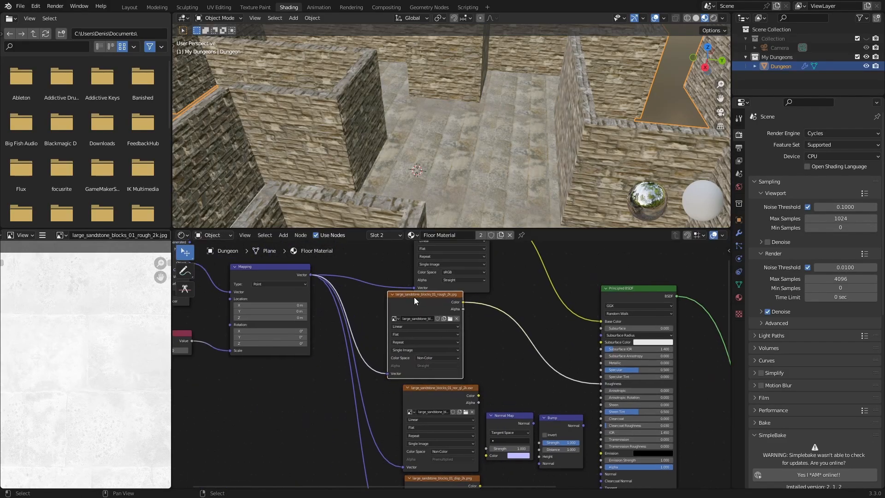
middle_click_drag(424, 387, 414, 295)
left_click_drag(426, 297, 395, 297)
left_click_drag(450, 306, 493, 378)
left_click_drag(527, 330, 499, 318)
left_click_drag(524, 325, 559, 390)
left_click_drag(583, 332, 638, 403)
middle_click_drag(590, 418, 624, 316)
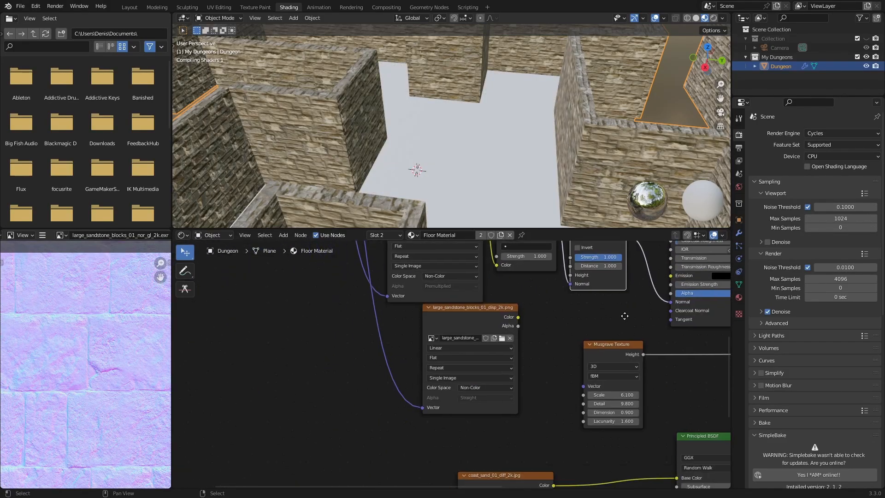
- Connect the sandstone disp image's Color to the Bump node's Height and reduce the Bump strength
left_click_drag(500, 306, 551, 332)
left_click_drag(474, 336, 570, 275)
middle_click_drag(627, 245, 458, 305)
scroll(433, 328, "down", 7)
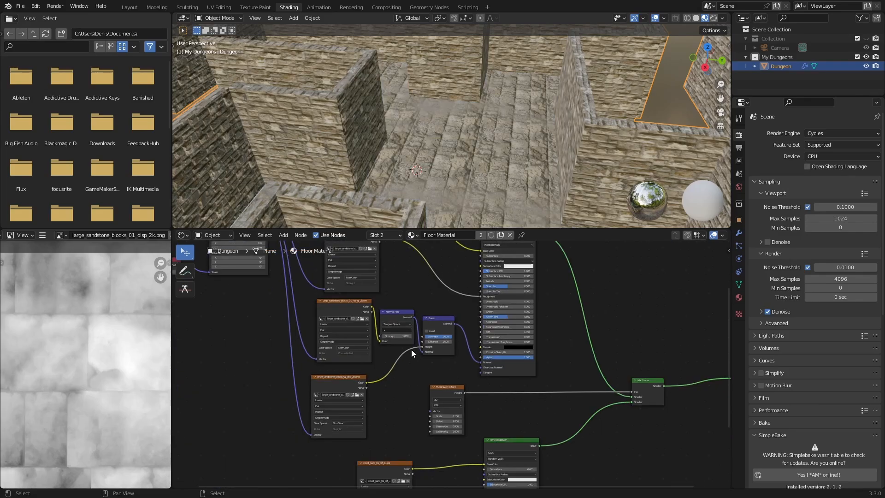
scroll(423, 184, "up", 2)
scroll(437, 306, "up", 6)
left_click_drag(443, 318, 420, 318)
middle_click_drag(442, 152, 461, 137)
scroll(435, 391, "down", 2)
- Bring in the coast_sand_01 rough, nor_gl and disp images and stack them below the sand diffuse texture
middle_click_drag(434, 433, 518, 308)
left_click_drag(330, 278, 281, 276)
left_click_drag(419, 293, 420, 323)
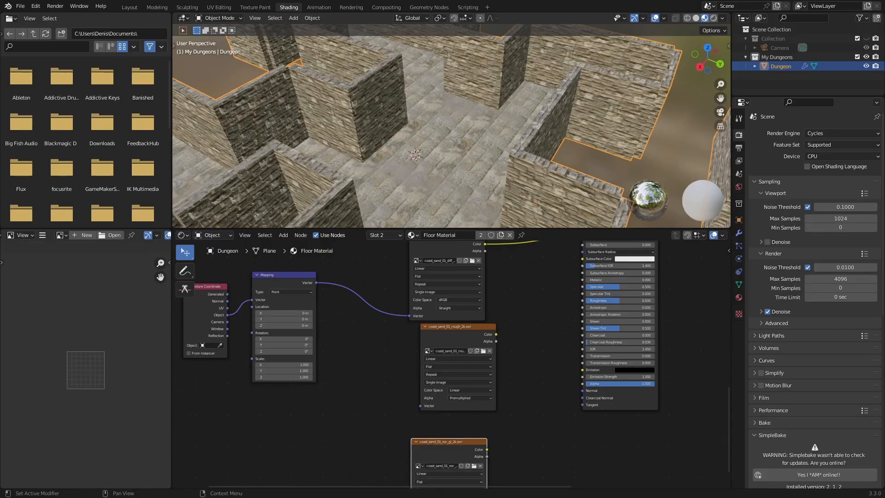
middle_click_drag(463, 431, 476, 275)
left_click_drag(377, 284, 468, 367)
left_click_drag(465, 284, 474, 260)
- Set the color space of the coast sand rough, nor_gl and disp images to Non-Color
scroll(479, 276, "up", 4)
left_click(479, 303)
left_click(473, 360)
middle_click_drag(474, 369, 473, 299)
left_click(480, 358)
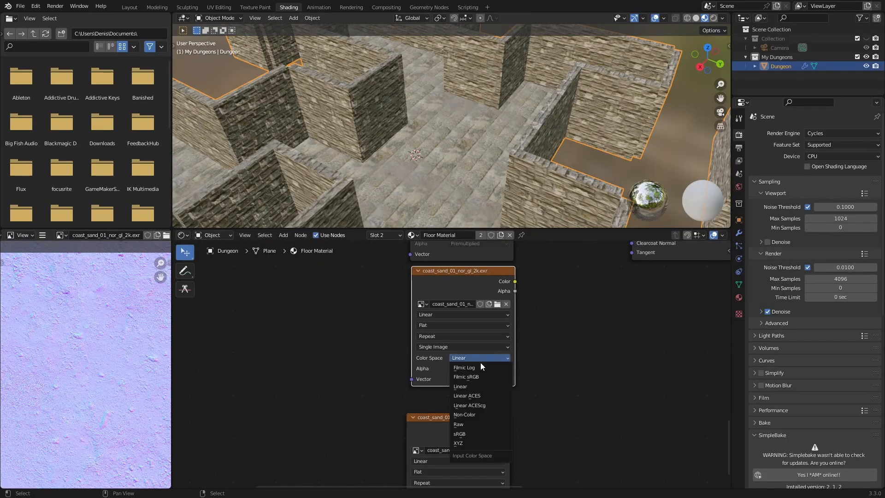
left_click(478, 414)
middle_click_drag(479, 416, 493, 330)
left_click(494, 418)
left_click(493, 360)
- Connect the sand Mapping node's Vector to the coast sand nor_gl, rough and disp images
scroll(548, 309, "down", 10)
middle_click_drag(552, 306, 548, 383)
scroll(507, 360, "up", 3)
left_click_drag(353, 274, 437, 434)
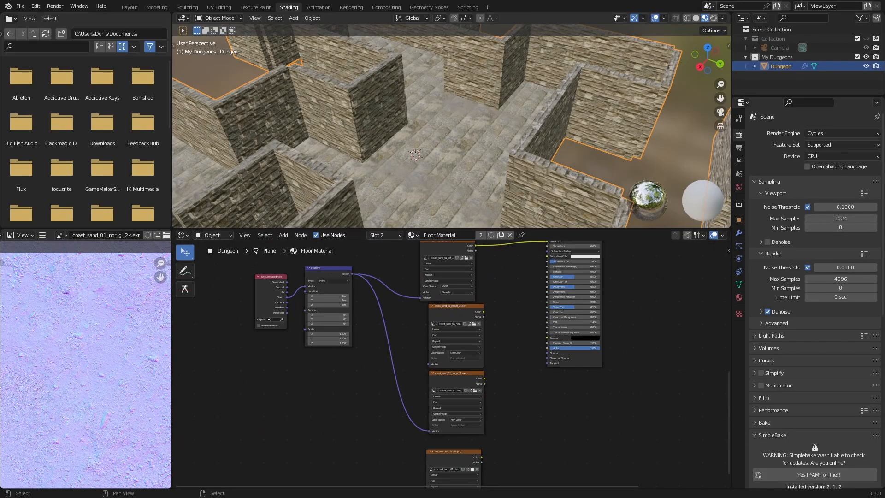
left_click_drag(393, 395, 429, 364)
left_click_drag(351, 268, 426, 451)
- Add a Normal Map node and a Bump node beside the coast sand nor_gl image
scroll(497, 347, "up", 5)
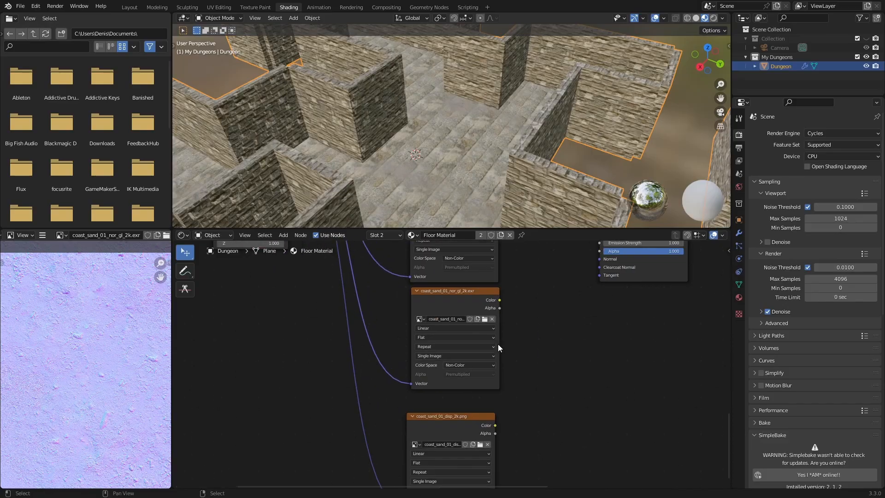
middle_click_drag(498, 348, 397, 335)
key("shift+a")
left_click(474, 325)
type("n")
left_click(492, 351)
left_click(437, 312)
key("shift+a")
left_click(552, 354)
left_click(496, 323)
scroll(553, 304, "down", 8)
middle_click_drag(581, 291, 482, 438)
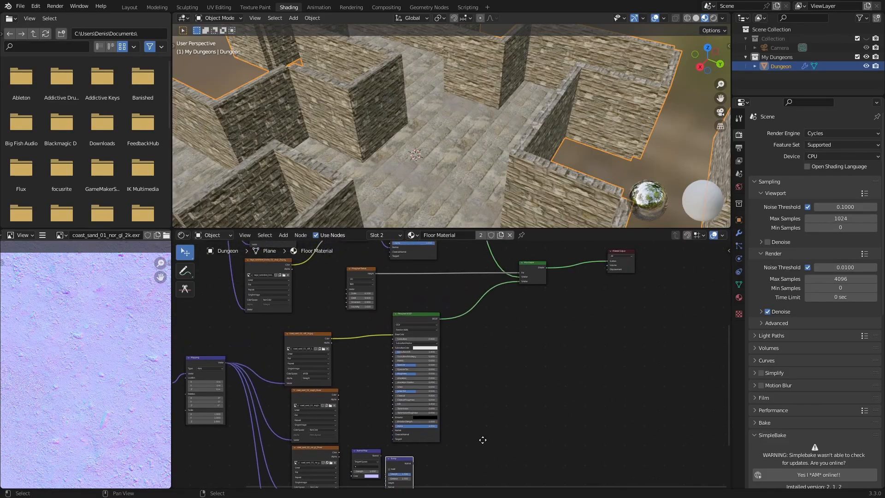
- Connect the coast sand rough image's Color to the Roughness of the sand Principled BSDF
left_click_drag(410, 309, 449, 302)
scroll(383, 403, "up", 10)
middle_click_drag(382, 403, 400, 338)
left_click_drag(305, 310, 502, 264)
middle_click_drag(435, 363, 463, 265)
- Wire the coast sand nor_gl image through the Normal Map and the disp image's height into the Bump node, feeding the sand Principled BSDF's Normal
left_click_drag(333, 327, 357, 374)
middle_click_drag(452, 351, 436, 281)
left_click_drag(426, 315, 424, 318)
left_click_drag(312, 394, 426, 310)
middle_click_drag(478, 277, 430, 392)
left_click_drag(431, 386, 466, 325)
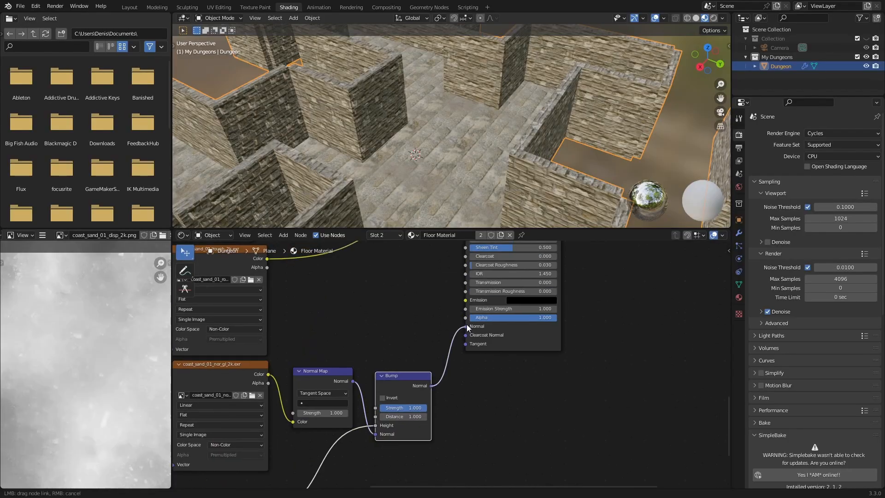
- Set the sand Bump node's Strength to 0.4, checking the effect on the dungeon floor
scroll(453, 140, "up", 5)
middle_click_drag(454, 139, 482, 120)
left_click_drag(411, 408, 387, 408)
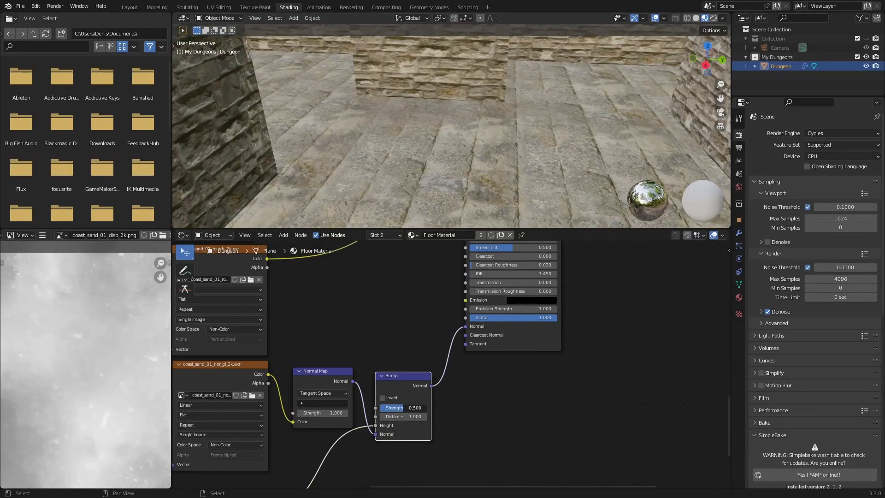
middle_click_drag(507, 101, 533, 150)
middle_click_drag(527, 140, 477, 137)
scroll(477, 138, "down", 1)
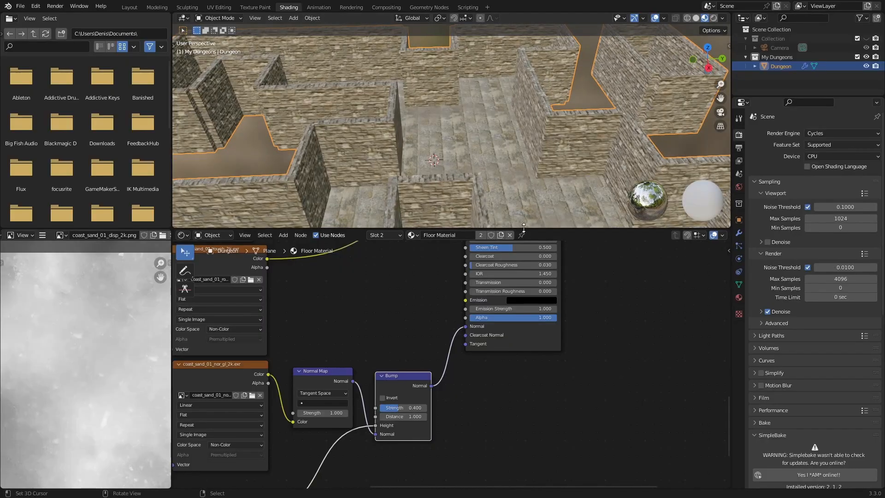
- Enlarge the 3D viewport to view the whole dungeon and switch to the Geometry Nodes workspace
left_click_drag(511, 229, 509, 371)
scroll(498, 306, "down", 2)
middle_click_drag(346, 253, 386, 254)
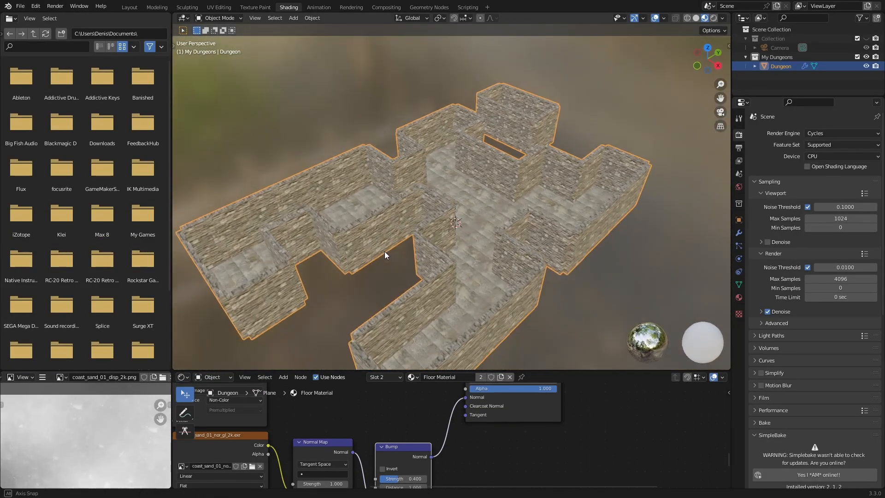
left_click(429, 8)
middle_click_drag(446, 110, 474, 138)
scroll(483, 132, "up", 4)
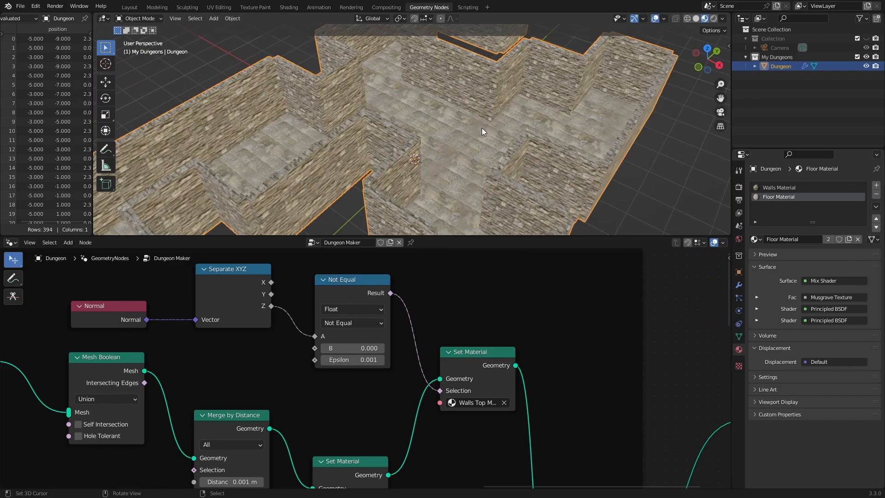
- Create a new collection in the scene and name it Assets
right_click(789, 115)
left_click(786, 113)
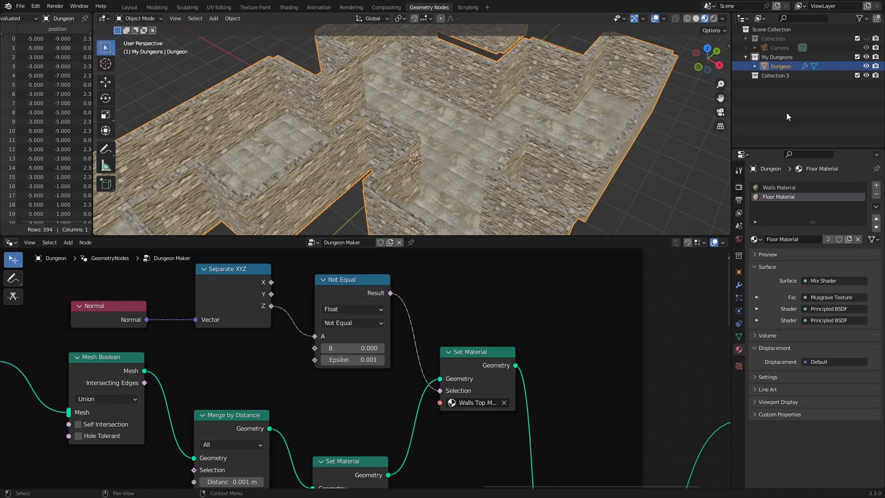
double_click(782, 76)
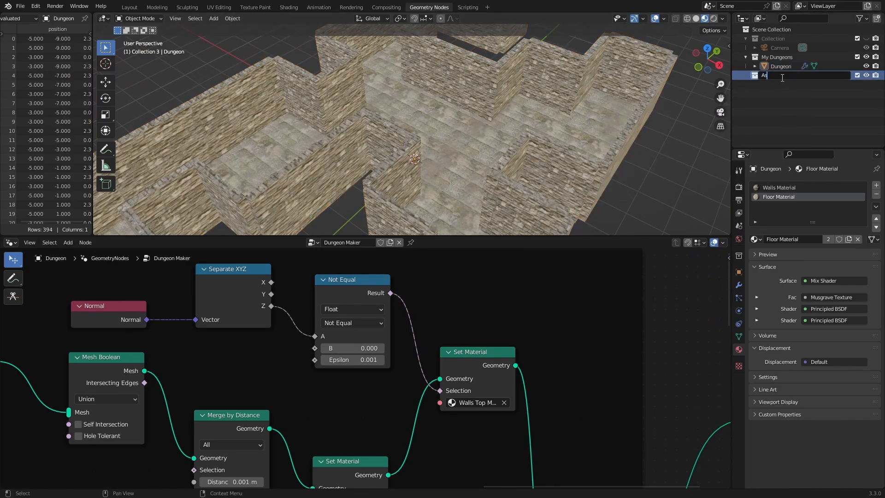
key("Return")
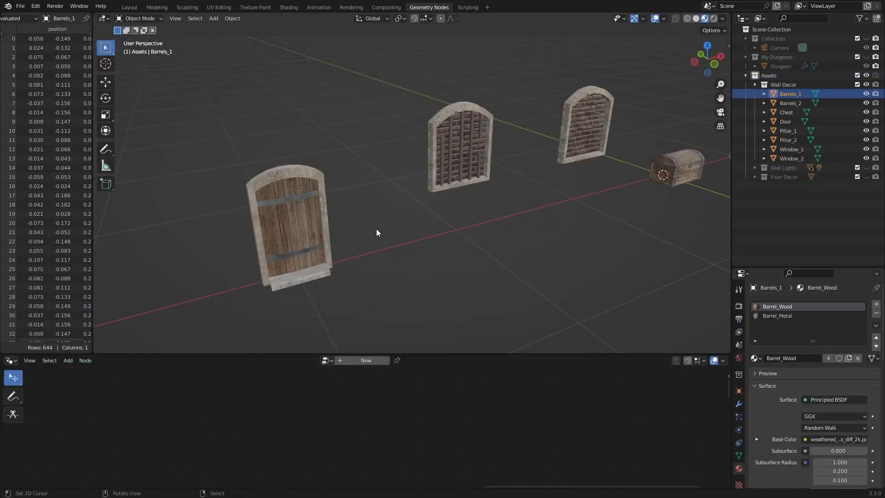
- Examine the door, window and chest models in the Wall Decor collection
left_click(388, 224)
middle_click_drag(363, 234, 356, 170, "shift")
left_click(433, 224)
left_click(356, 170)
left_click(463, 165)
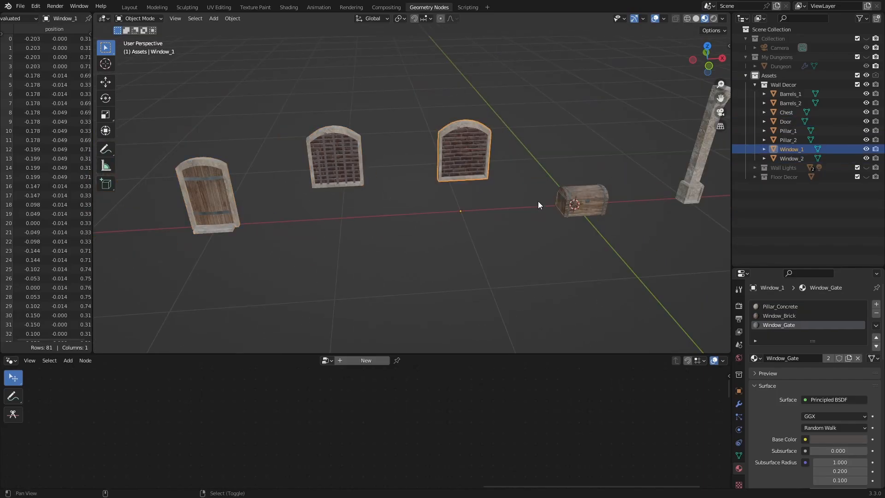
middle_click_drag(538, 201, 400, 199)
left_click(452, 219)
- Examine the two pillars and the two barrel groups in the Wall Decor collection from several angles
left_click(402, 199)
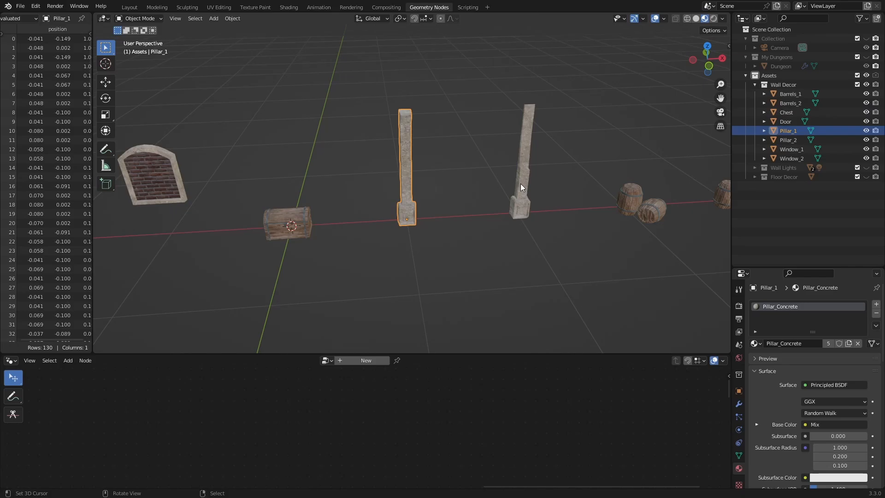
left_click(520, 185)
middle_click_drag(382, 231, 528, 237)
scroll(439, 177, "up", 8)
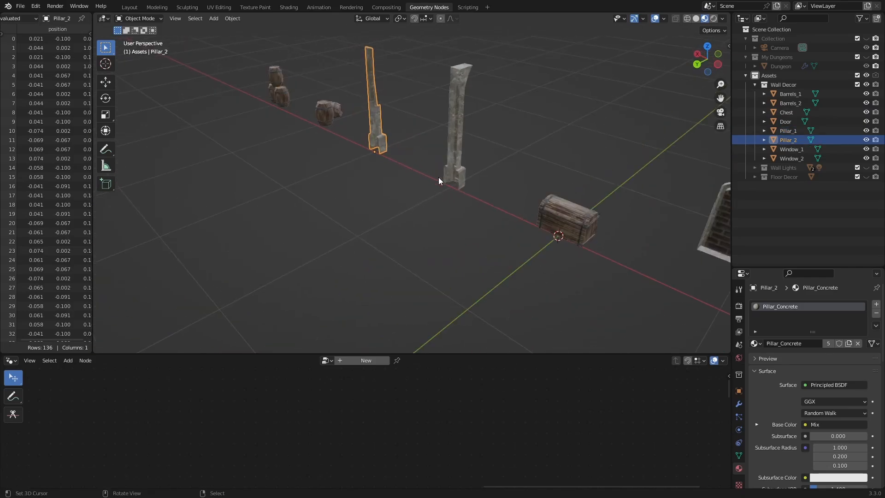
left_click(472, 239)
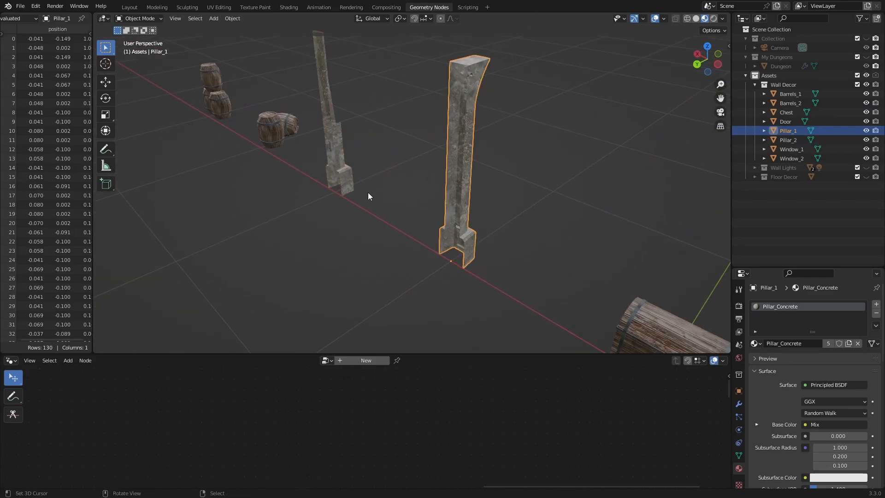
left_click(338, 172)
middle_click_drag(339, 172, 361, 205)
left_click(551, 241)
middle_click_drag(551, 240, 462, 225)
left_click(419, 245)
middle_click_drag(418, 244, 530, 242)
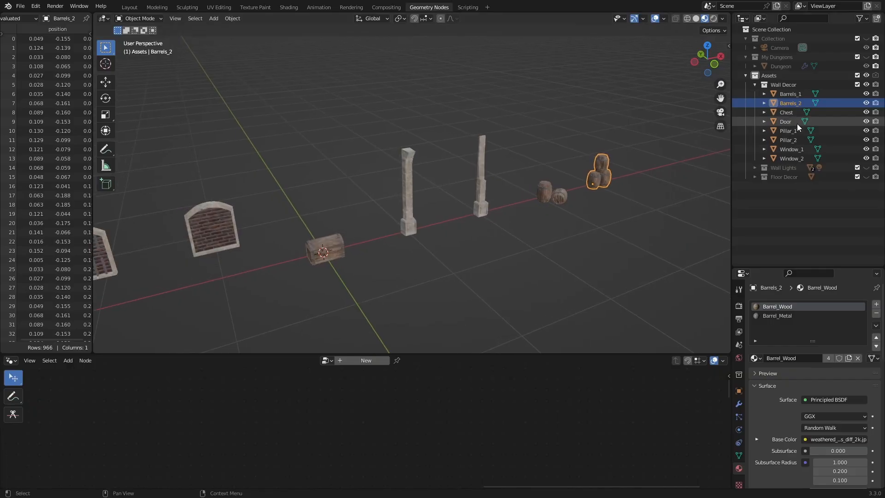
- Hide the Wall Decor collection, show Wall Lights, and examine its torch, flame and light objects
left_click(866, 85)
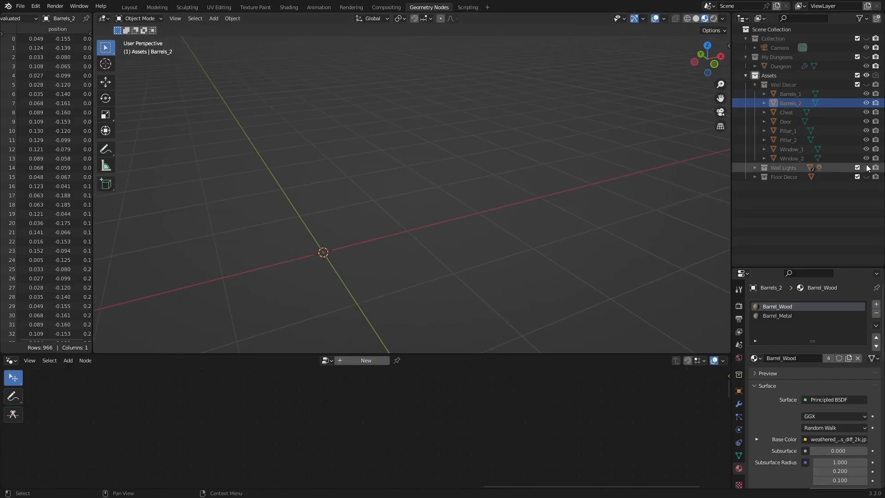
left_click(866, 168)
key("Home")
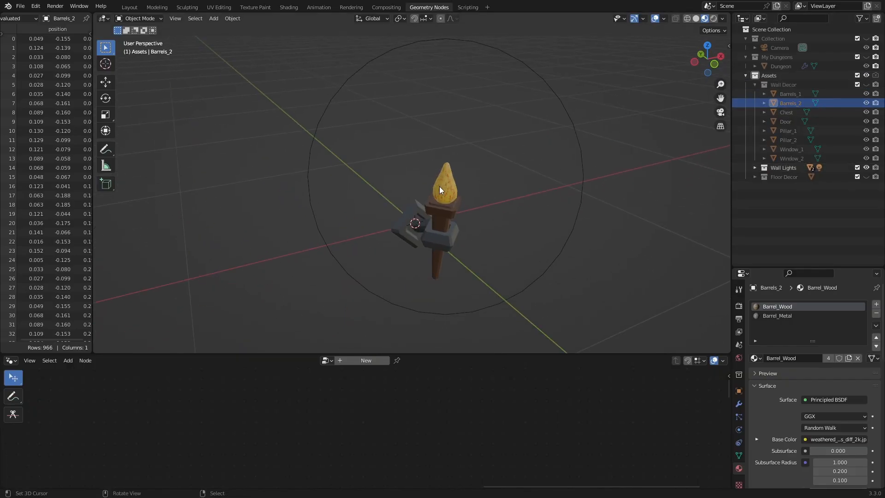
left_click(441, 232)
left_click(445, 181)
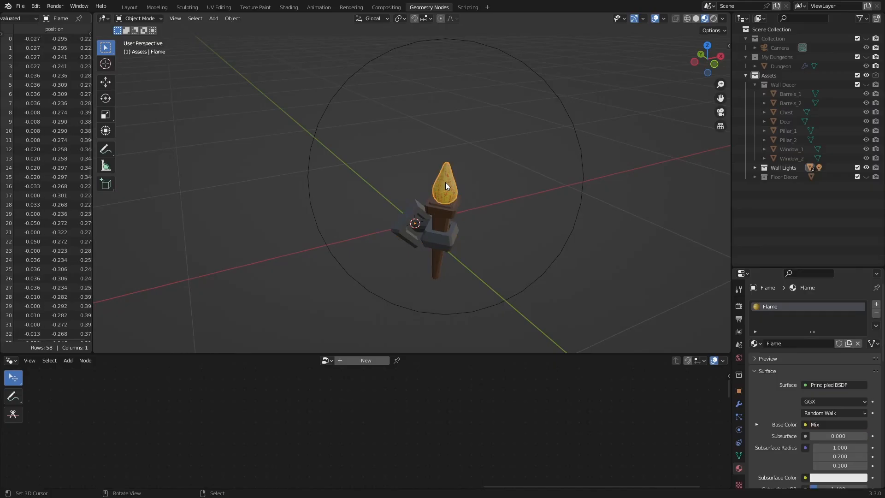
left_click(445, 195)
left_click(441, 225)
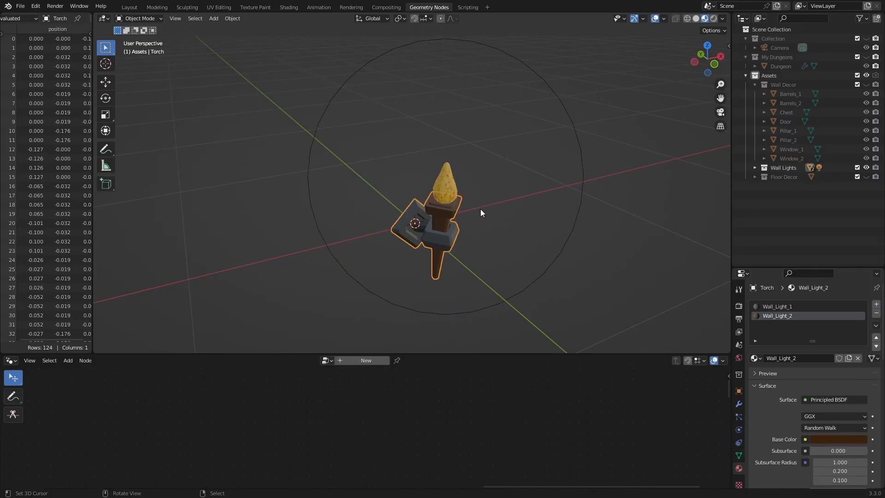
middle_click_drag(480, 209, 548, 215)
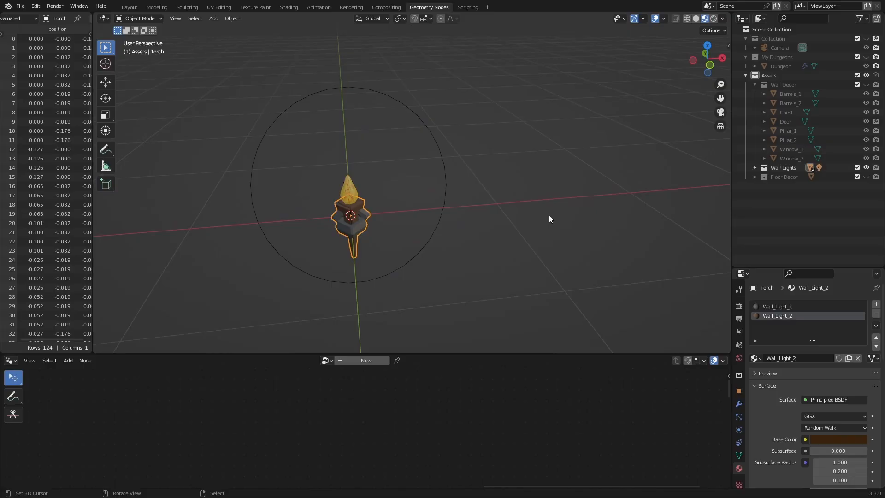
left_click(754, 168)
left_click(789, 167)
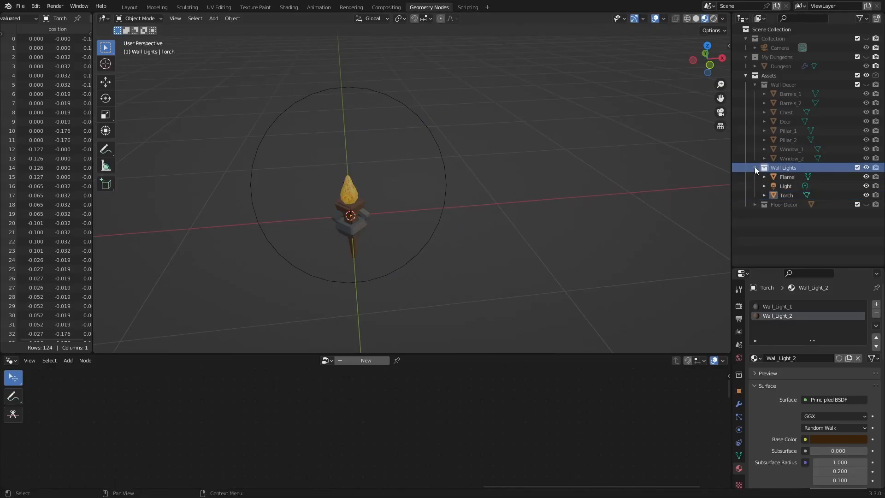
left_click(754, 167)
- Hide the Wall Lights collection, show Floor Decor, and examine its floor grate up close
left_click(866, 167)
left_click(865, 176)
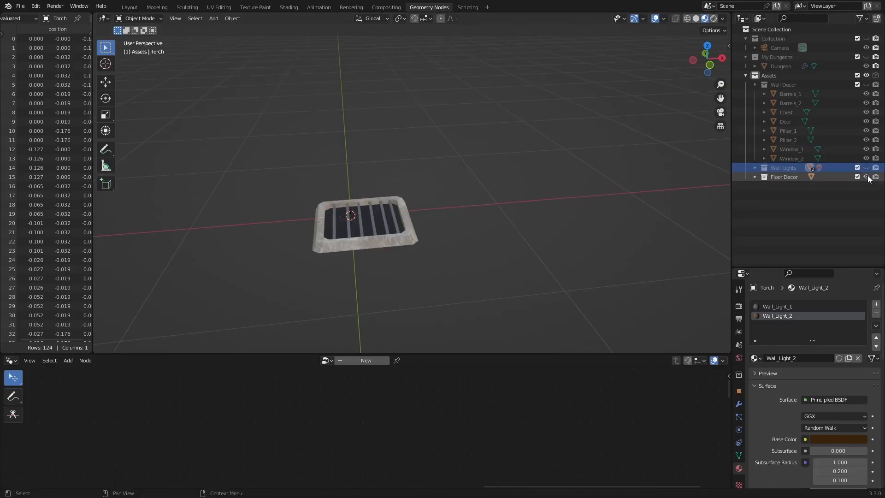
left_click(779, 178)
middle_click_drag(540, 200, 427, 203)
scroll(419, 221, "up", 3)
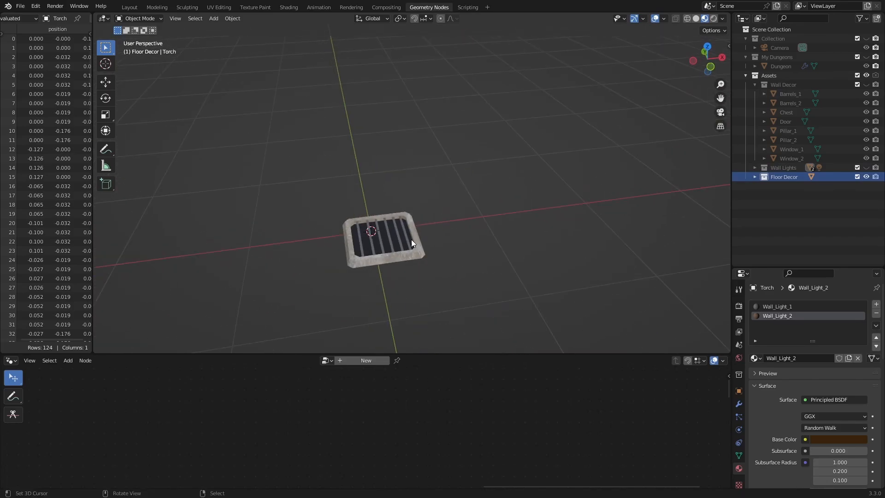
middle_click_drag(411, 239, 433, 239)
scroll(422, 220, "up", 3)
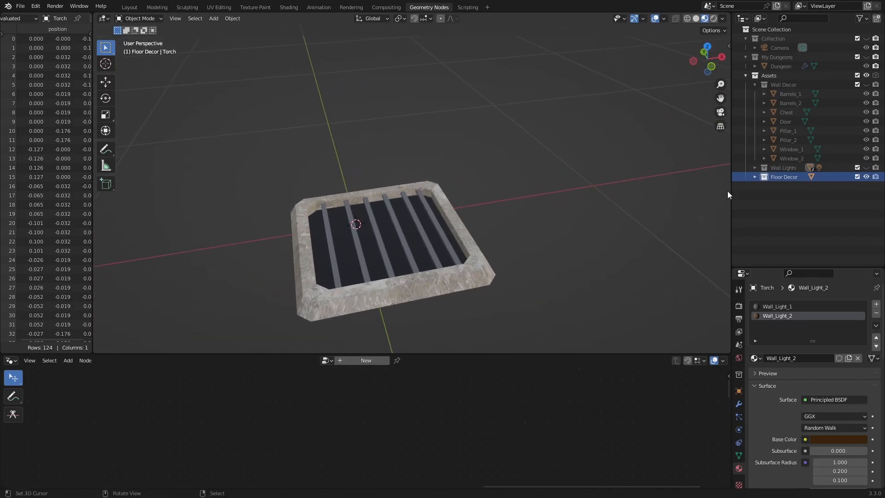
- Hide the Floor Decor and Assets collections, show My Dungeons again, and select the Dungeon object
left_click(865, 177)
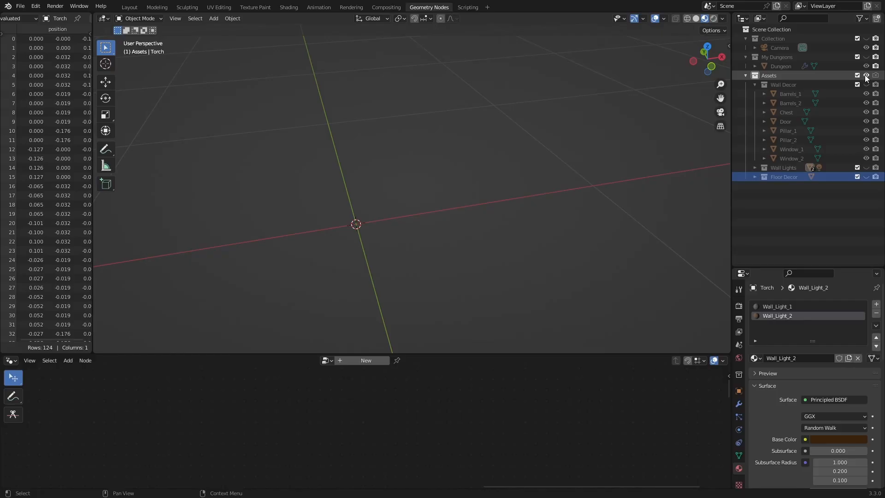
left_click(866, 75)
left_click(865, 56)
left_click(866, 56)
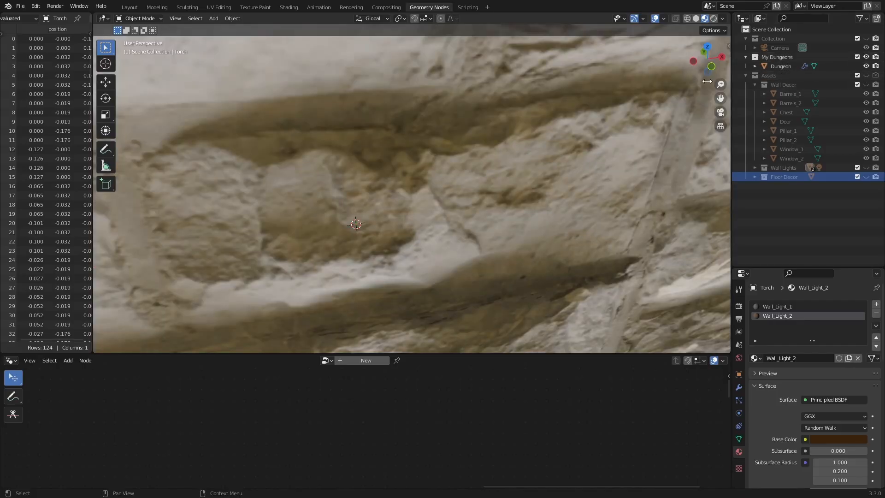
scroll(557, 168, "down", 12)
middle_click_drag(516, 172, 455, 182)
right_click(448, 203)
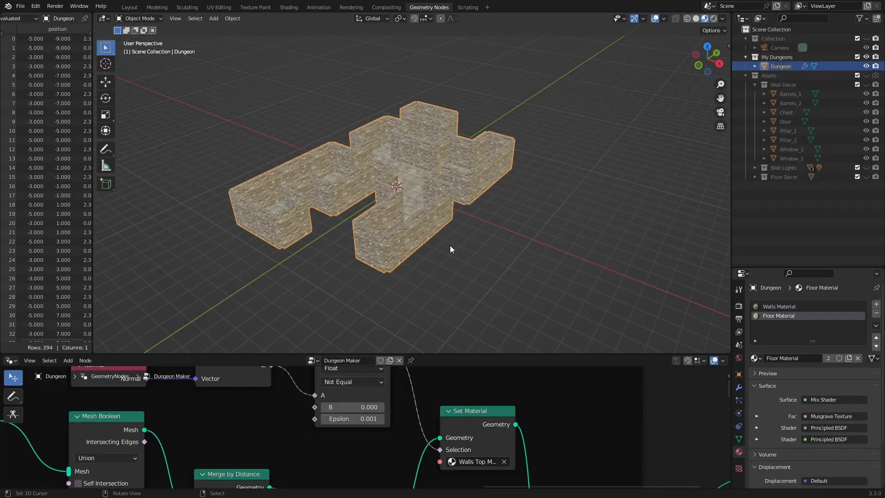
- Enlarge the node editor and examine the wall nodes of the Dungeon Maker tree alongside the dungeon walls
left_click_drag(445, 354, 445, 116)
scroll(448, 238, "down", 5)
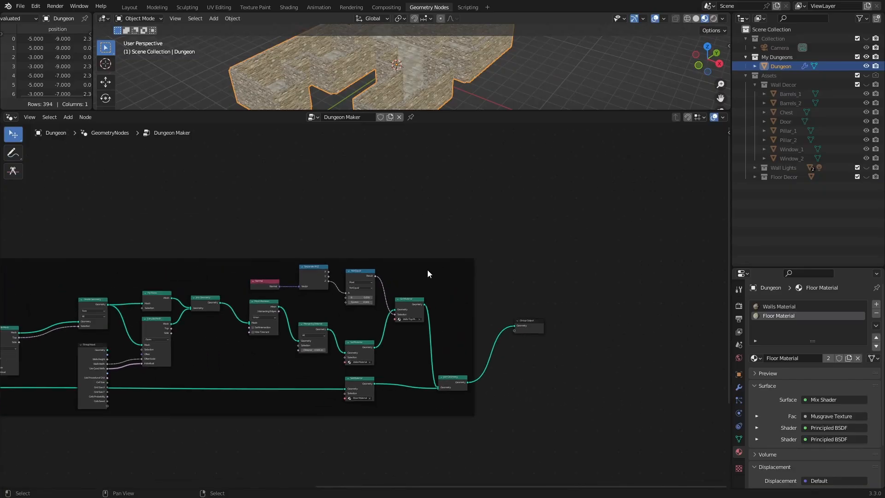
middle_click_drag(423, 337, 453, 369)
scroll(408, 271, "up", 4)
middle_click_drag(480, 209, 442, 240)
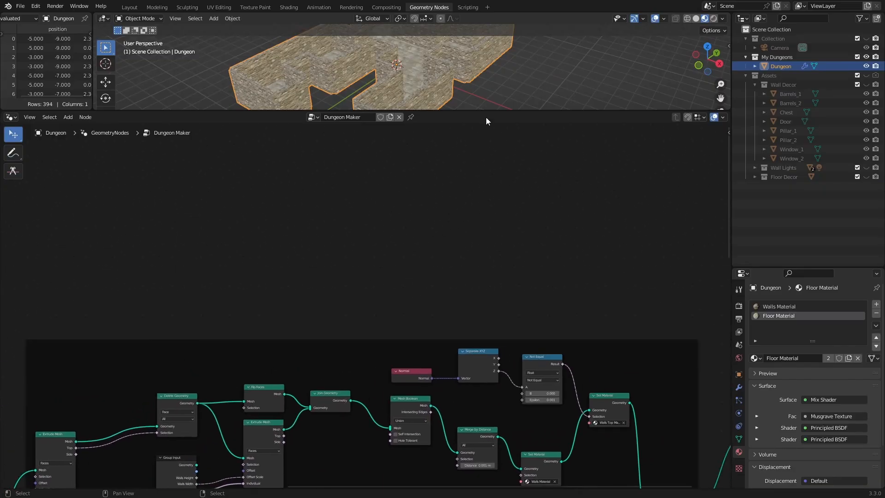
left_click_drag(488, 109, 475, 190)
middle_click_drag(465, 138, 455, 116)
scroll(464, 92, "up", 5)
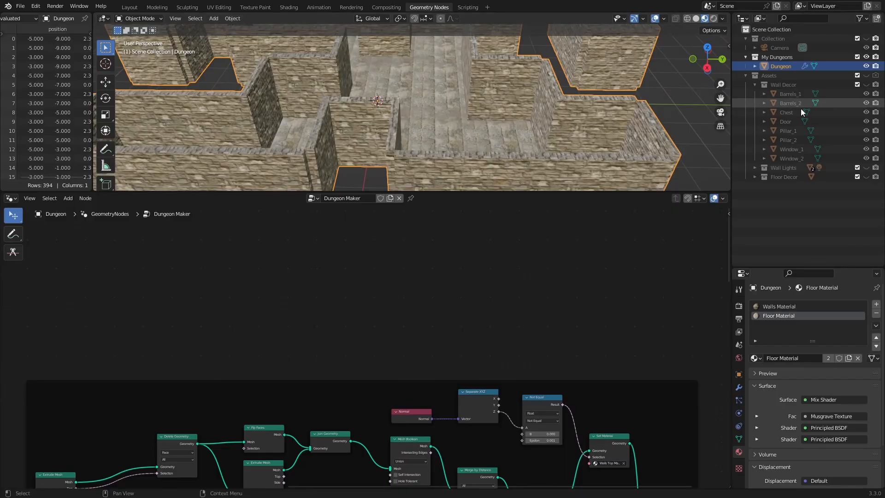
middle_click_drag(432, 87, 446, 69)
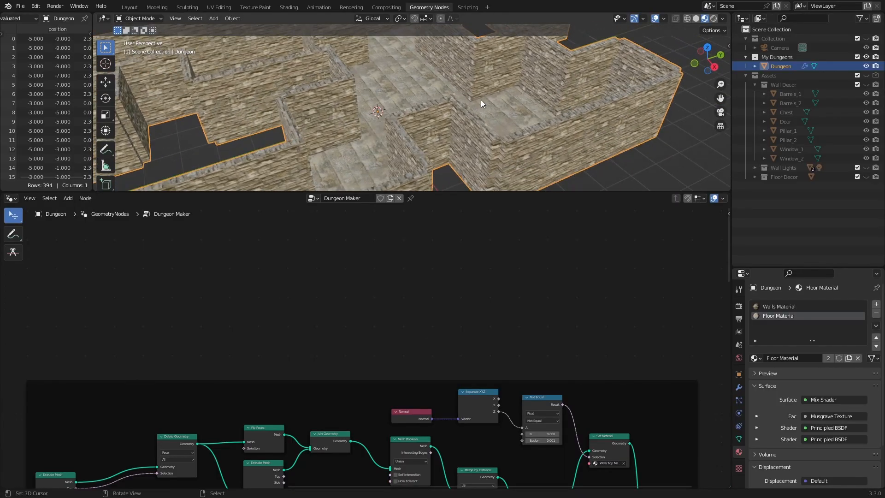
scroll(491, 339, "up", 2)
middle_click_drag(491, 339, 477, 252)
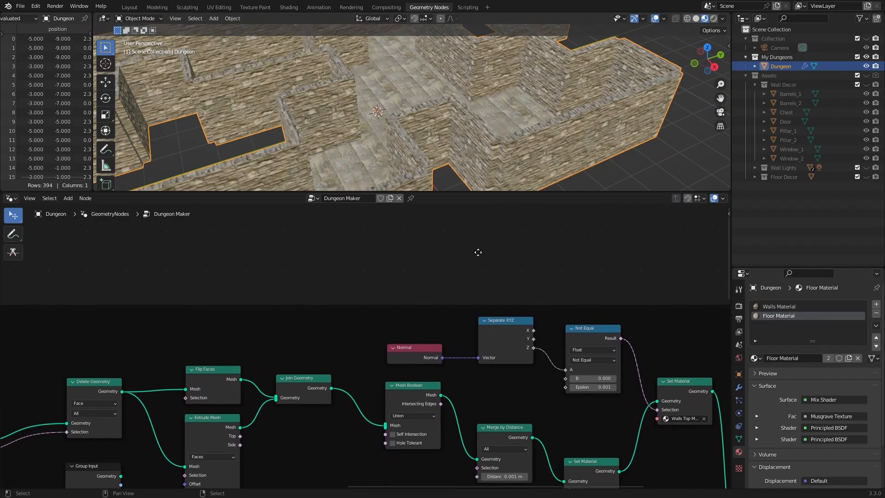
middle_click_drag(326, 274, 414, 313)
middle_click_drag(452, 82, 470, 88)
- Add a Mesh to Points node in the empty area above the Flip Faces and Join Geometry nodes
key("shift+a")
left_click(403, 267)
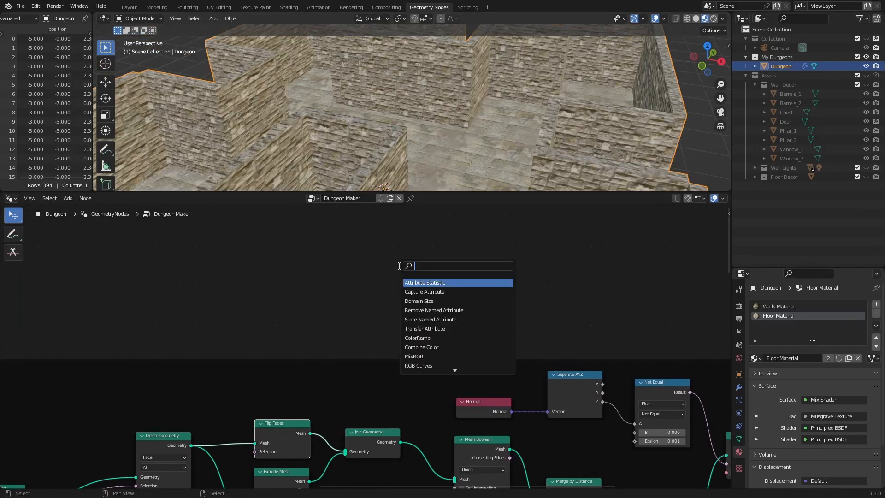
type("mesh ")
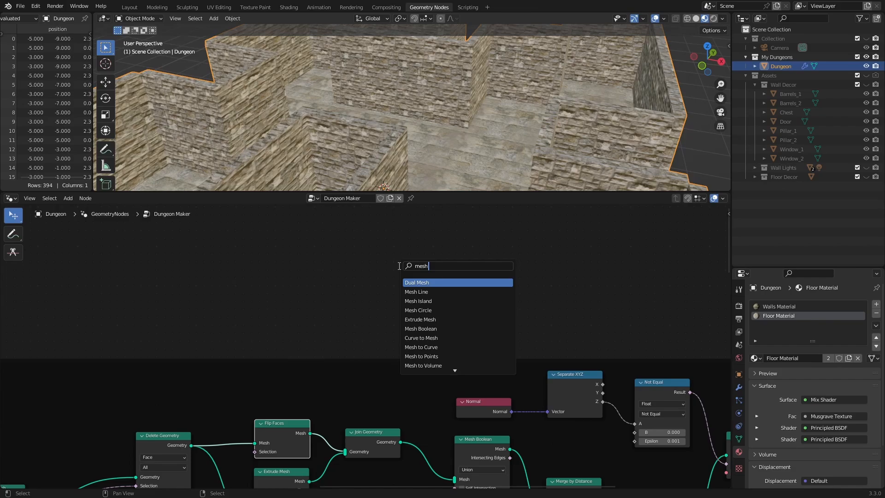
type("to")
left_click(434, 292)
left_click(402, 279)
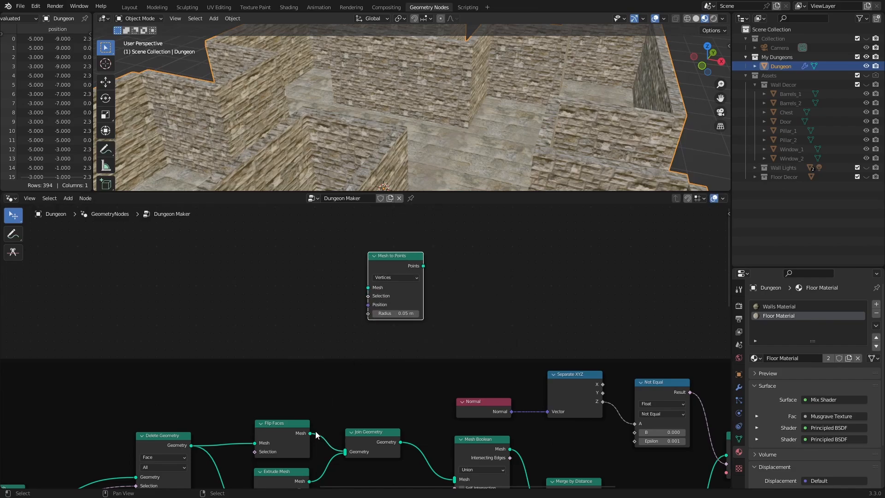
- Connect the Flip Faces mesh output to the Mesh to Points node and set its mode to Faces
left_click_drag(312, 433, 368, 290)
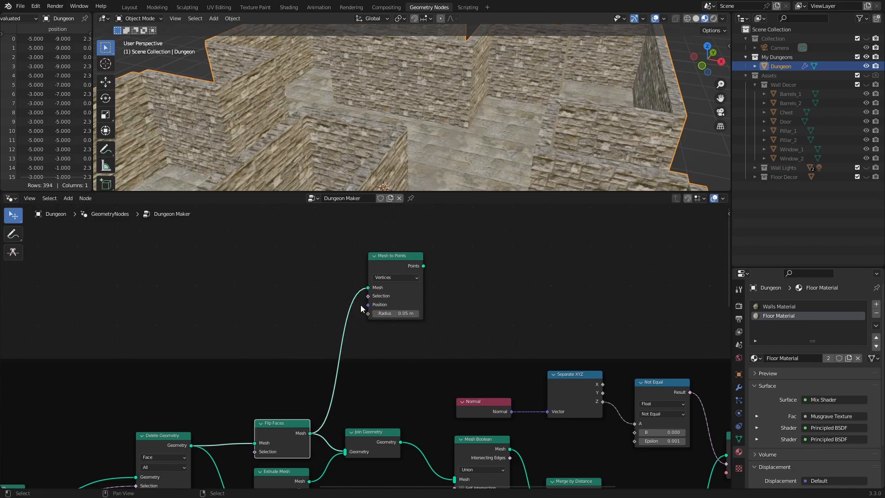
left_click(388, 277)
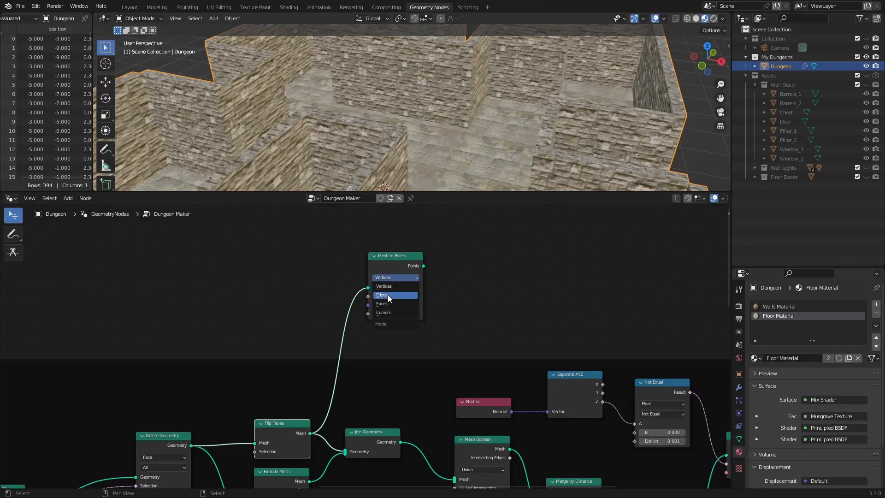
left_click(386, 303)
left_click_drag(401, 258, 414, 258)
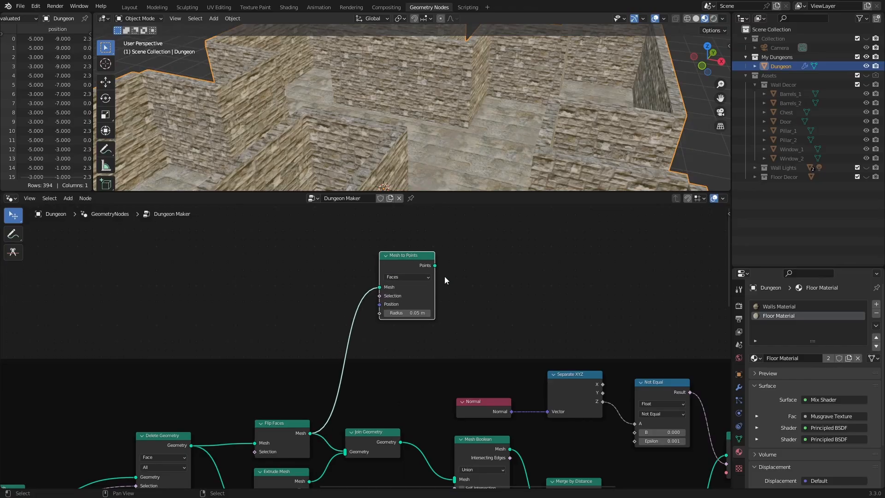
- Move the Group Output node up beside the wall frame and insert a Join Geometry node just before it
scroll(510, 299, "down", 3)
middle_click_drag(511, 300, 310, 300)
scroll(381, 295, "down", 1)
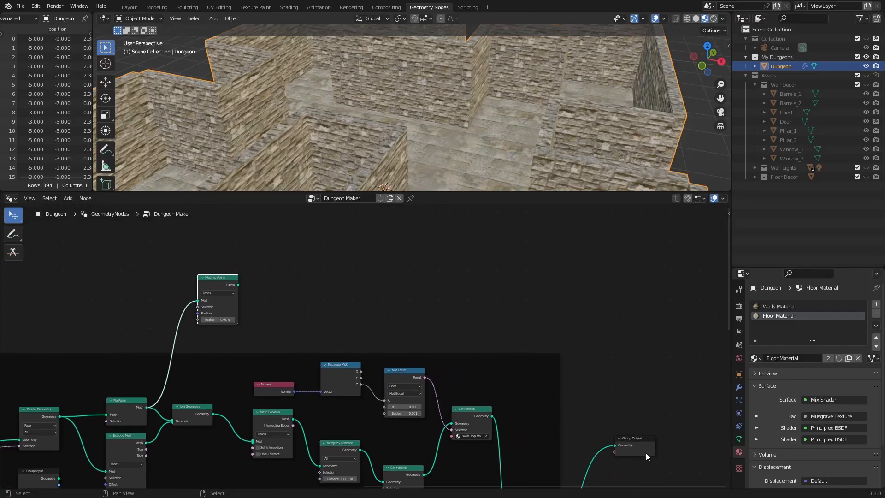
scroll(648, 446, "down", 4)
middle_click_drag(654, 419, 603, 396)
left_click_drag(517, 391, 572, 290)
scroll(503, 264, "up", 4)
middle_click_drag(502, 272, 481, 271)
key("shift+a")
left_click(516, 258)
type("join")
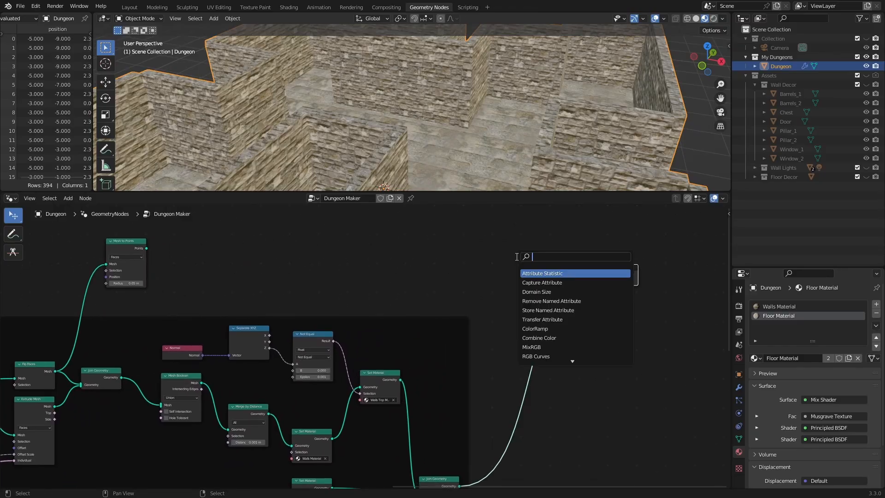
key("Return")
left_click(552, 304)
left_click_drag(552, 303, 549, 245)
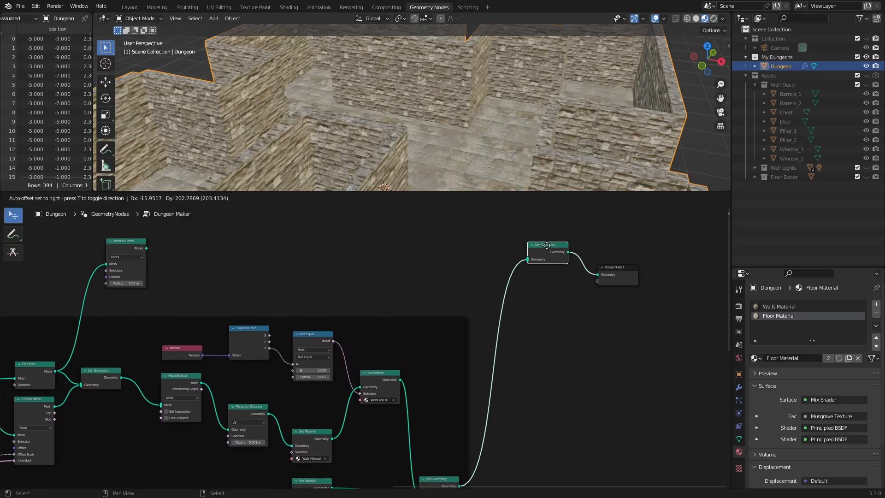
- Connect the Mesh to Points output to the new Join Geometry node and look at the points on the walls
middle_click_drag(328, 279, 362, 314)
left_click_drag(181, 283, 560, 295)
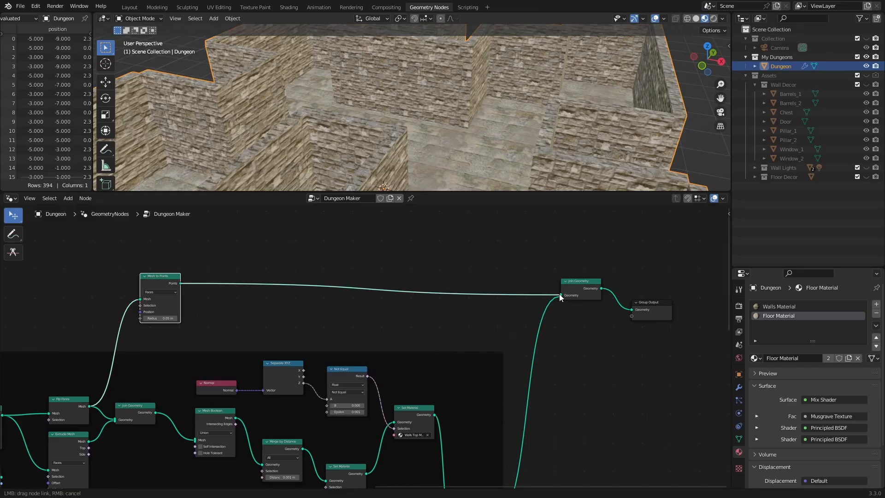
scroll(494, 74, "up", 3)
middle_click_drag(499, 79, 498, 116)
left_click_drag(581, 277, 583, 266)
scroll(436, 283, "up", 1)
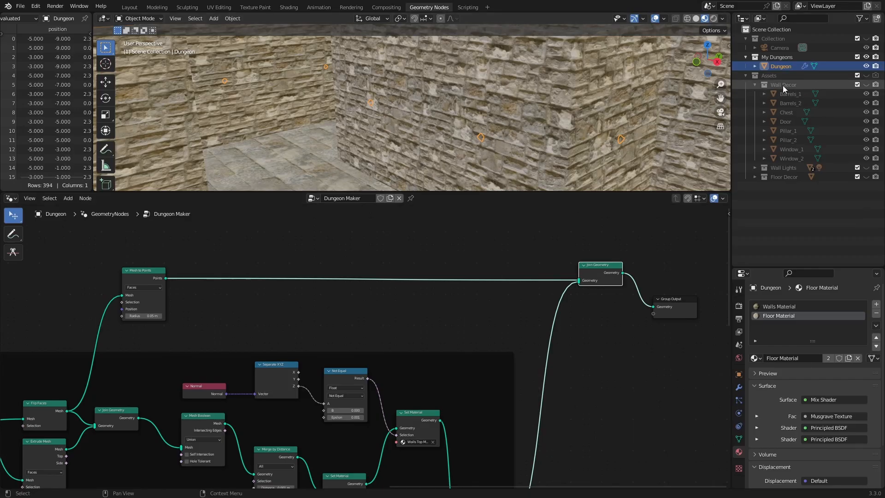
- Insert an Instance on Points node between Mesh to Points and Join Geometry, and align Mesh to Points with it
middle_click_drag(327, 253, 366, 301)
scroll(334, 296, "up", 4)
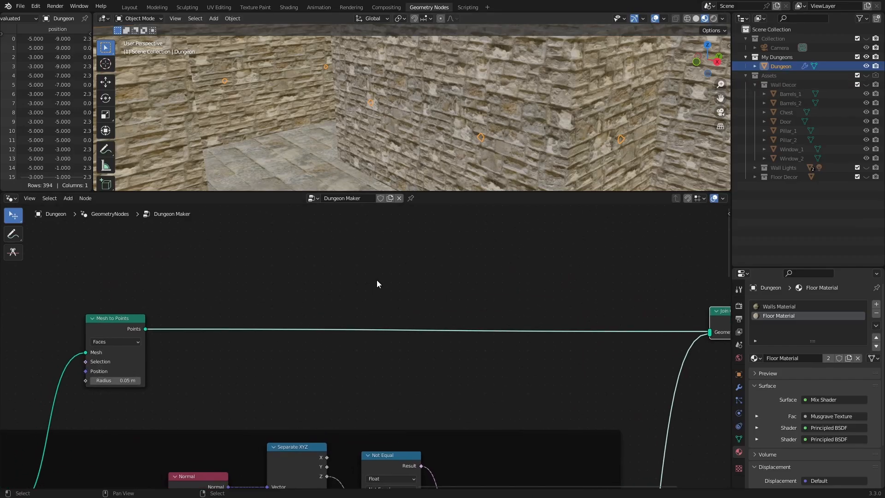
key("shift+a")
left_click(372, 275)
type("inst")
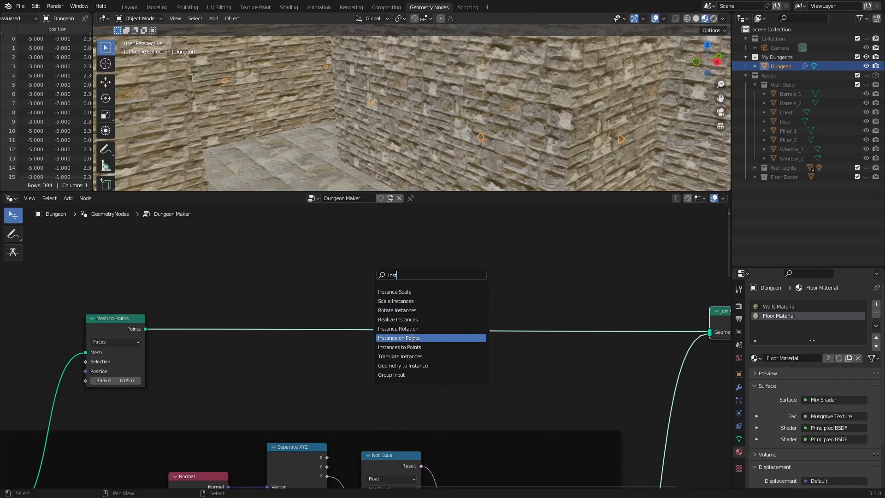
left_click(412, 338)
left_click(505, 324)
mouse_move(499, 276)
left_mouse_down()
mouse_move(502, 241)
mouse_move(502, 259)
left_mouse_up()
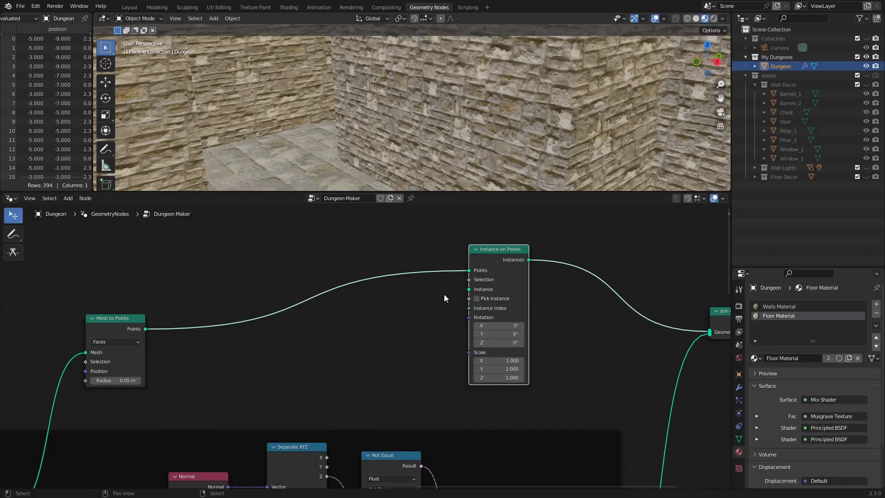
left_click_drag(129, 323, 149, 261)
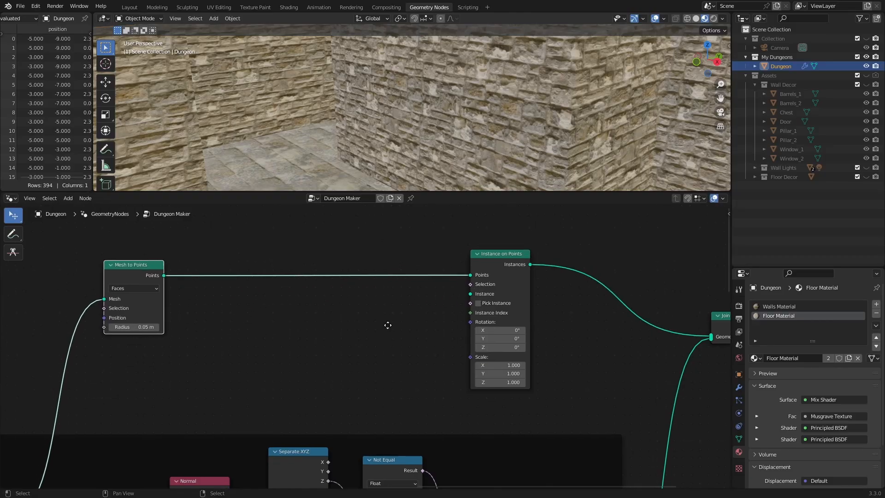
middle_click_drag(387, 326, 395, 348)
- Add the Wall Decor collection as a Collection Info node and connect its geometry to the Instance input of Instance on Points
left_click_drag(783, 85, 279, 297)
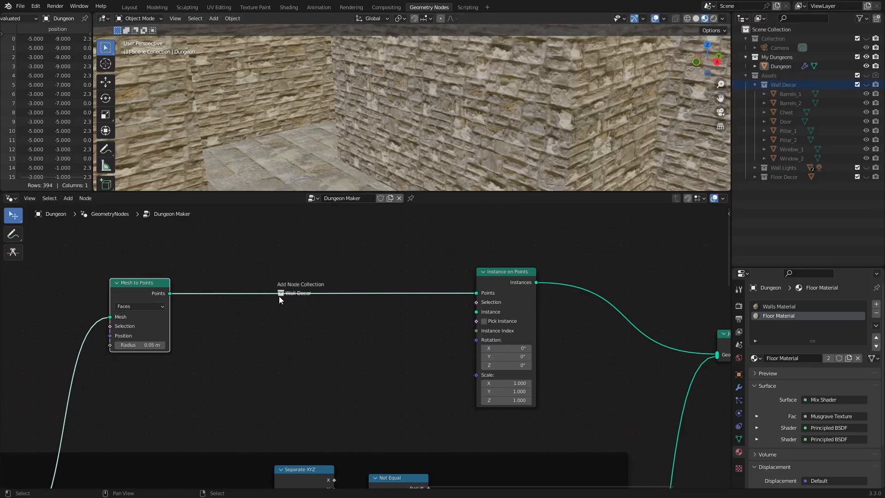
left_click_drag(255, 328, 255, 328)
scroll(355, 343, "up", 4)
middle_click_drag(333, 347, 296, 344)
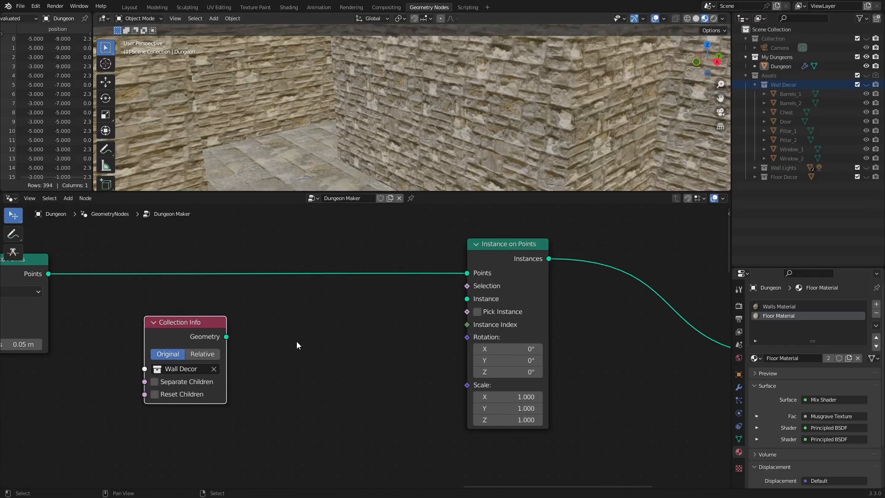
left_click_drag(192, 322, 123, 292)
left_click_drag(157, 306, 460, 301)
scroll(412, 114, "up", 2)
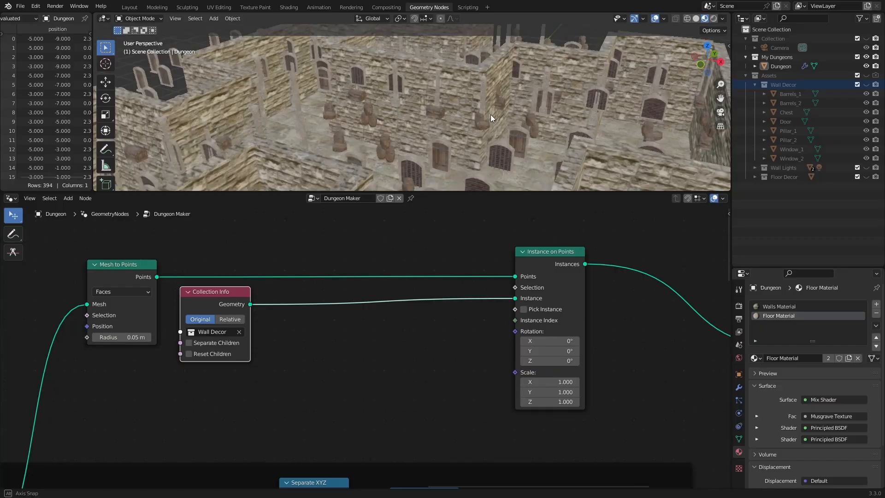
middle_click_drag(490, 114, 508, 126)
scroll(516, 107, "down", 3)
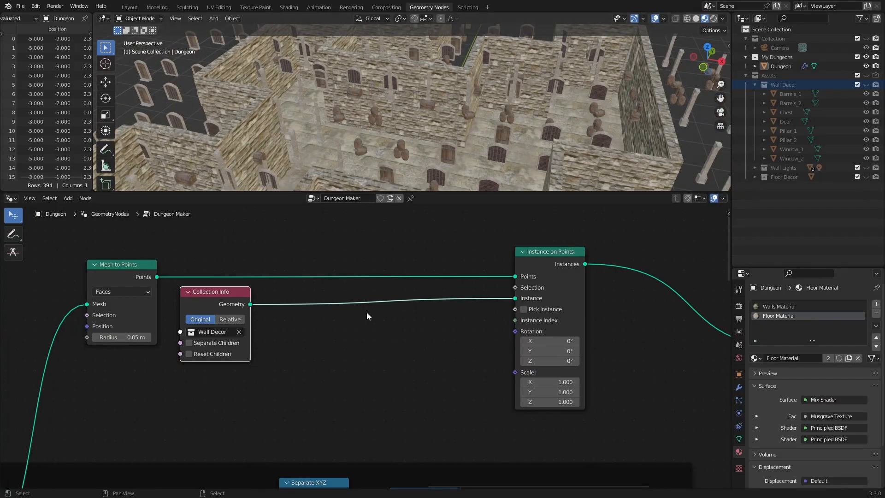
- Enable Pick Instance on Instance on Points, plus Separate Children and Reset Children on the Wall Decor Collection Info node
scroll(283, 356, "up", 3)
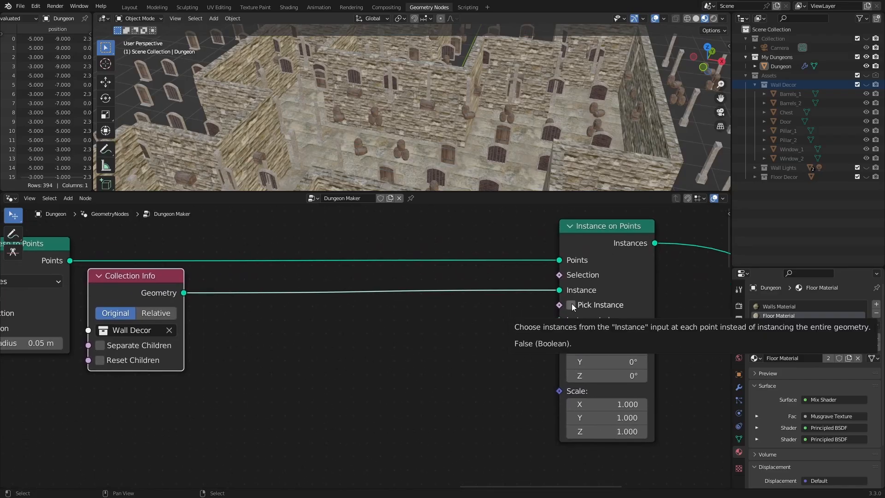
left_click(571, 305)
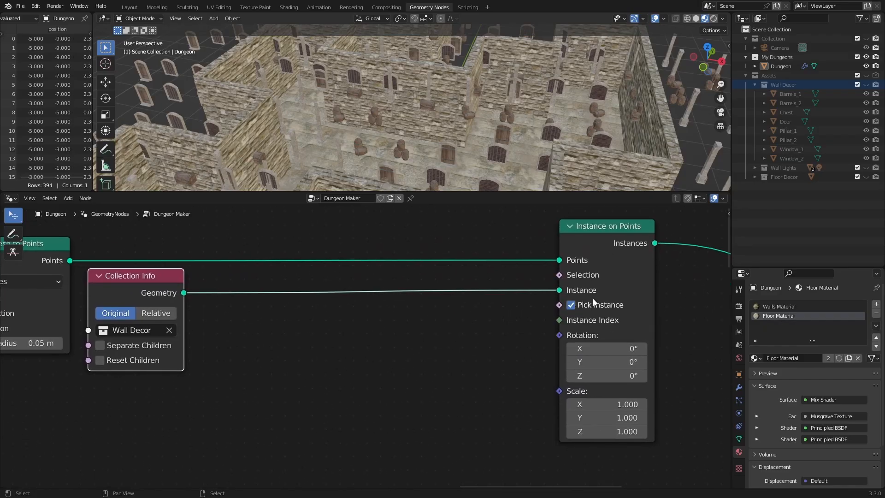
scroll(375, 347, "left", 5, "ctrl")
left_click(268, 345)
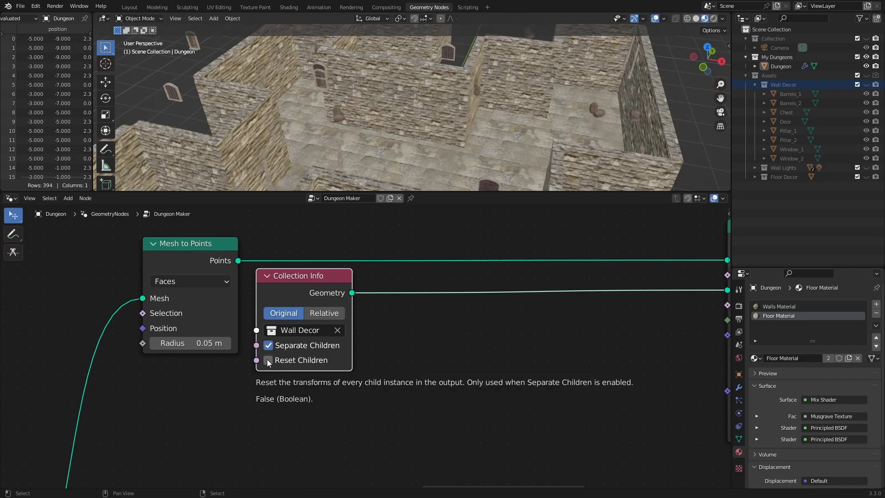
left_click(268, 360)
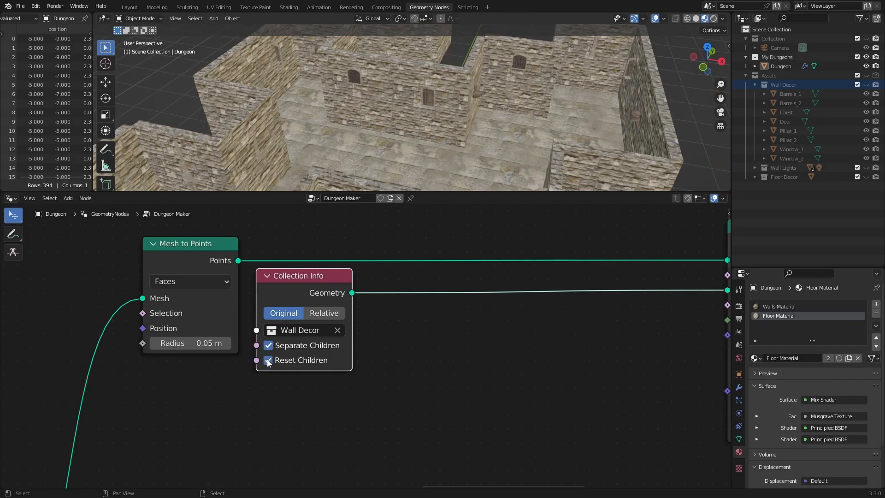
middle_click_drag(408, 161, 516, 132)
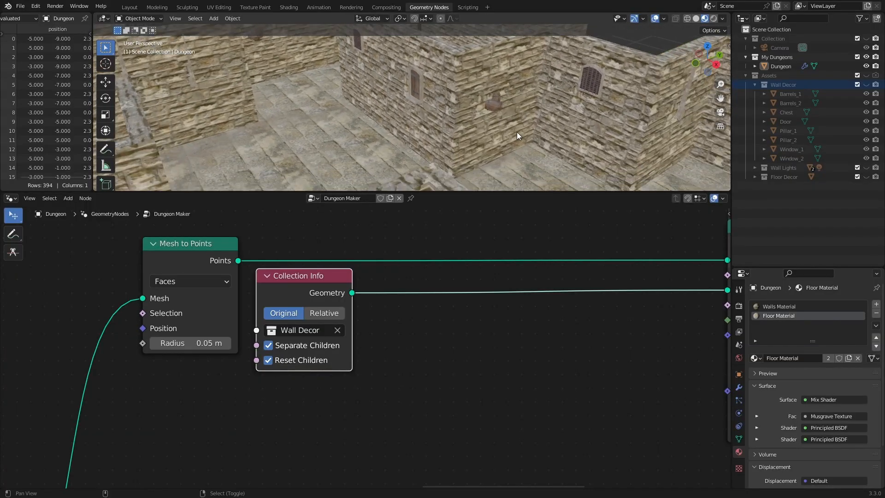
- Add a Group Input node between the Collection Info and Instance on Points nodes
scroll(484, 364, "down", 5)
middle_click_drag(491, 391, 416, 365)
scroll(424, 343, "up", 3)
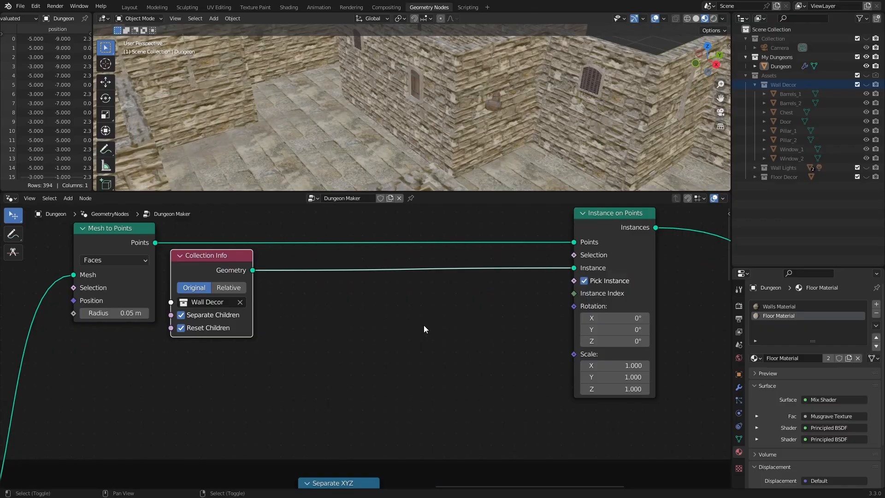
key("shift+a")
left_click(391, 296)
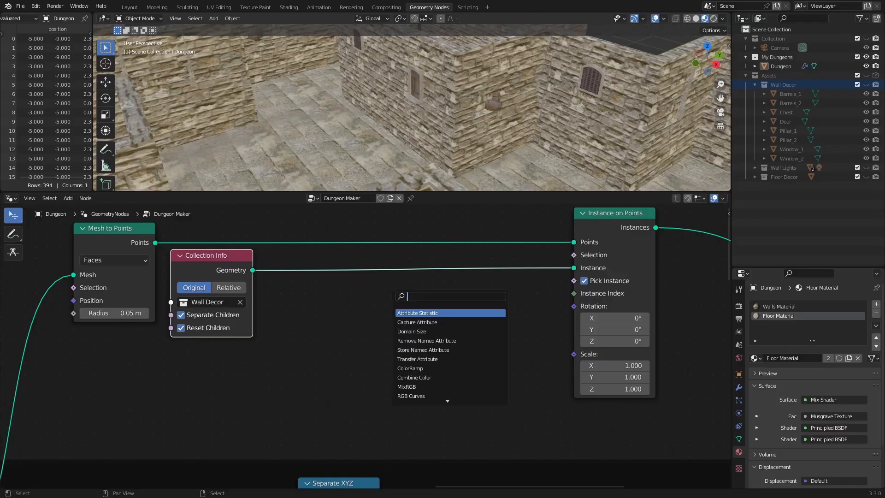
type("gro")
key("Return")
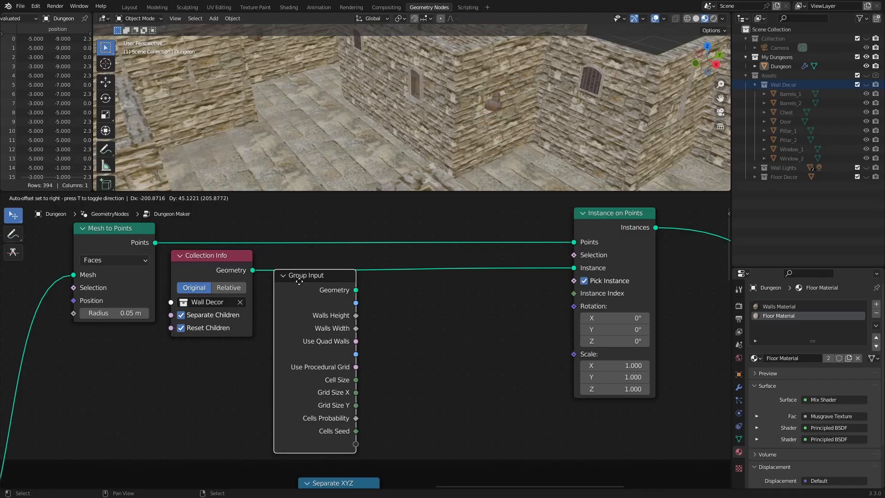
left_click(300, 285)
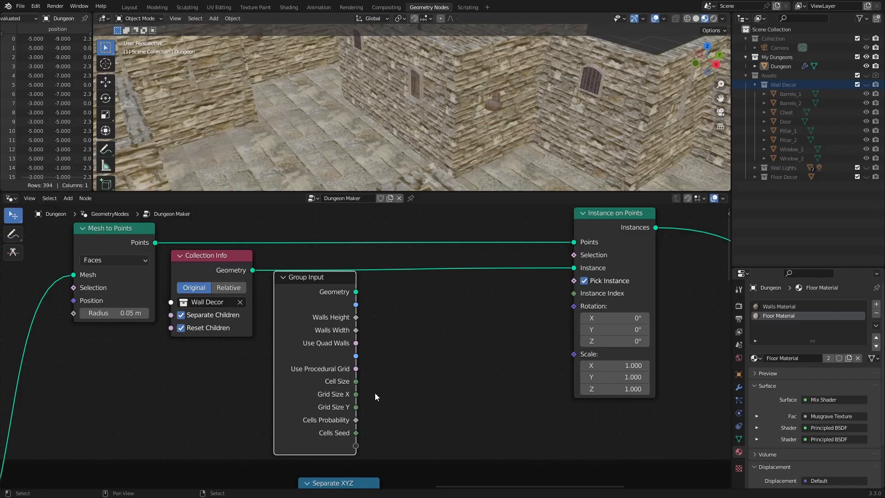
- Link Walls Height to the Scale of Instance on Points, collapse and lower the Group Input node, and inspect the scaled decor
left_click_drag(356, 318, 450, 327)
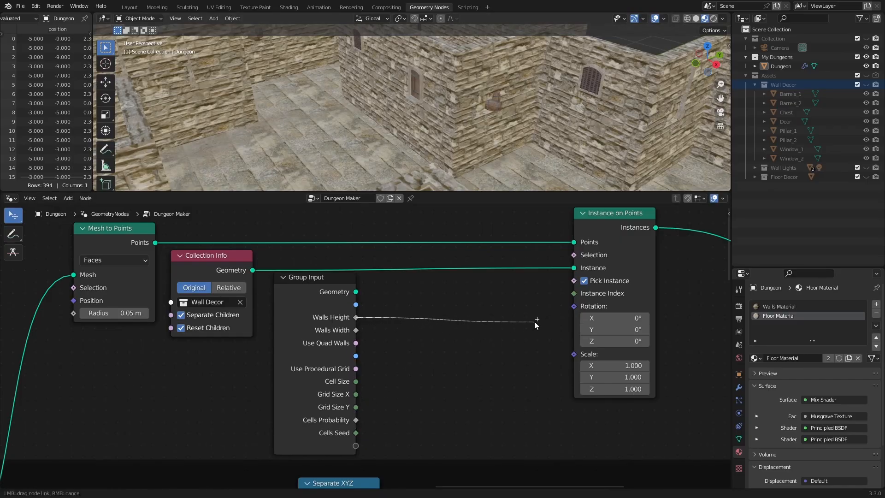
left_click_drag(534, 322, 571, 355)
left_click(283, 277)
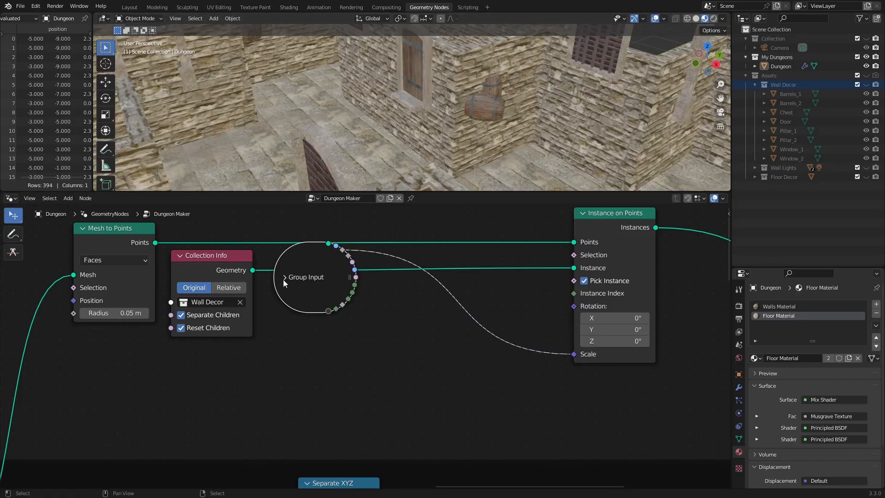
left_click_drag(316, 280, 321, 391)
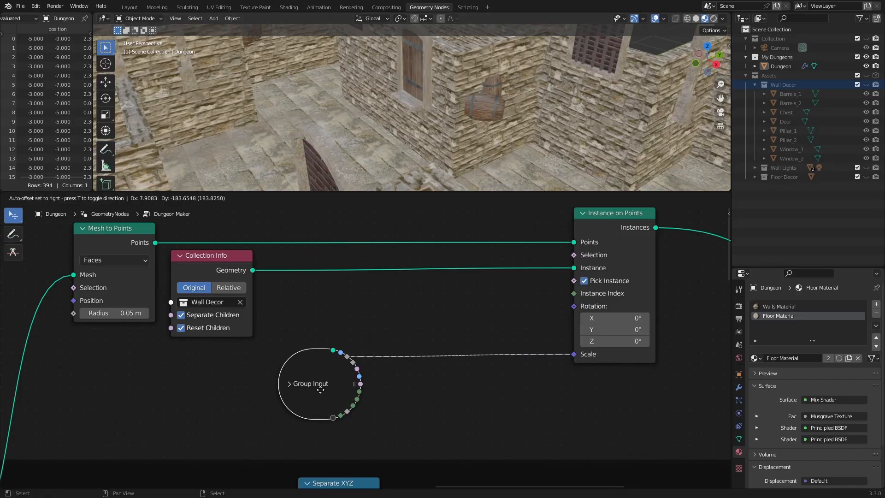
mouse_move(465, 111)
middle_mouse_down()
mouse_move(476, 93)
mouse_move(425, 121)
mouse_move(475, 122)
middle_mouse_up()
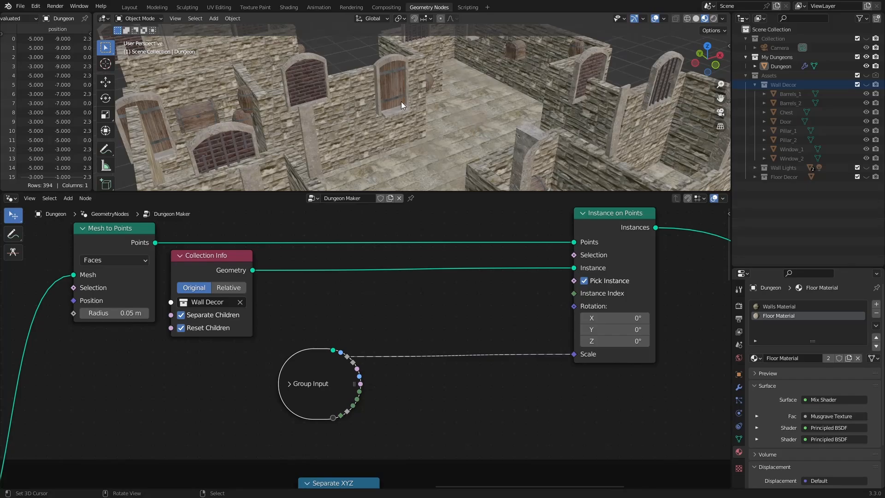
middle_click_drag(422, 98, 386, 99)
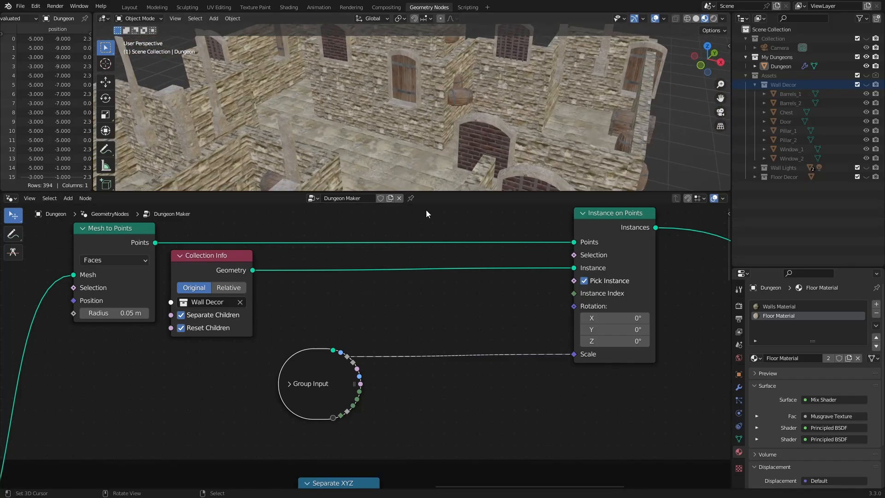
- Insert a Transform node on the link between the Wall Decor Collection Info and Instance on Points
middle_click_drag(384, 300, 414, 321)
key("shift+a")
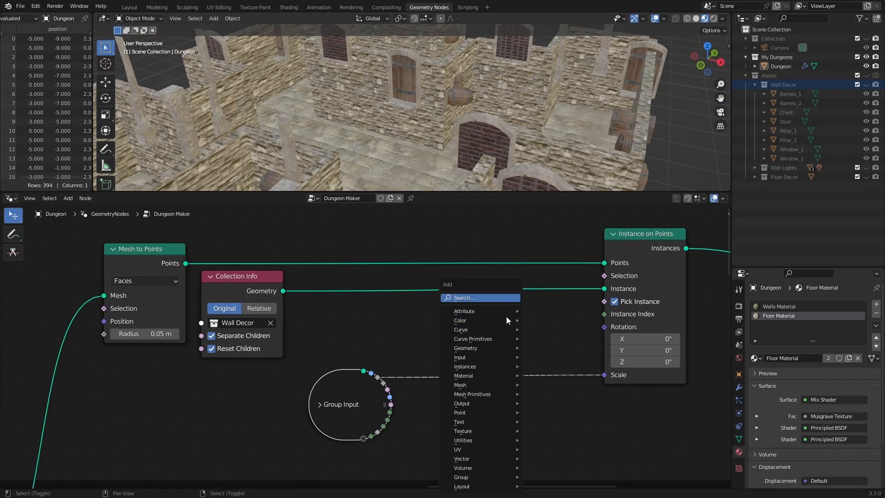
left_click(486, 299)
type("trans")
key("Return")
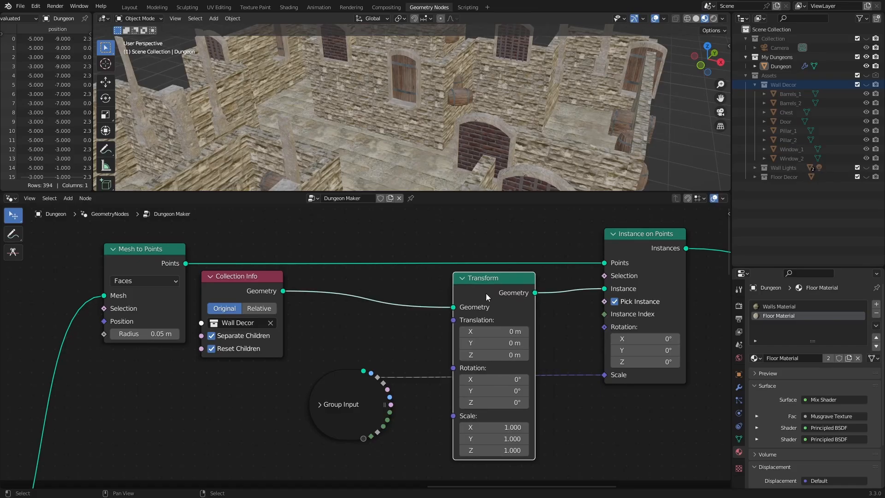
scroll(461, 207, "down", 2)
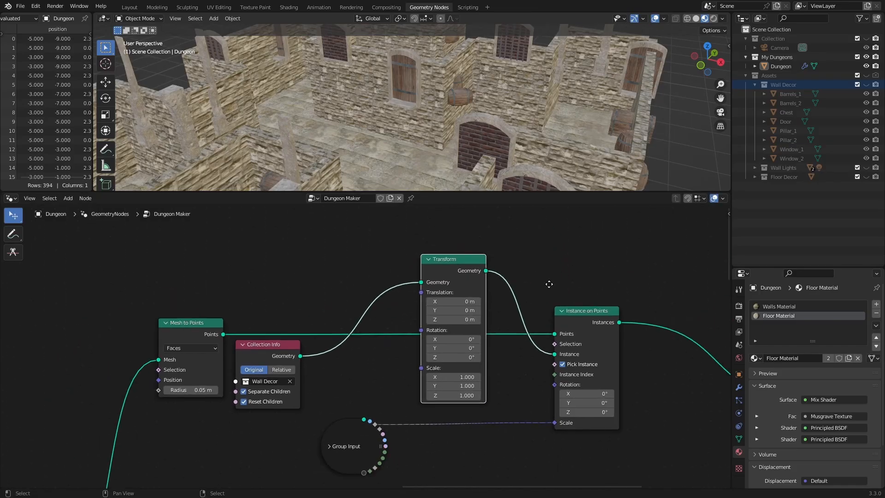
left_click(464, 200)
- Move the Collection Info node above Mesh to Points, collapse the Transform node, and place it beside the Instance input
left_click_drag(288, 404, 307, 240)
scroll(341, 284, "up", 1)
middle_click_drag(324, 329, 325, 327)
mouse_move(390, 318)
left_mouse_down()
mouse_move(375, 318)
mouse_move(389, 317)
left_mouse_up()
key("h")
scroll(390, 318, "down", 3)
middle_click_drag(567, 138, 450, 111)
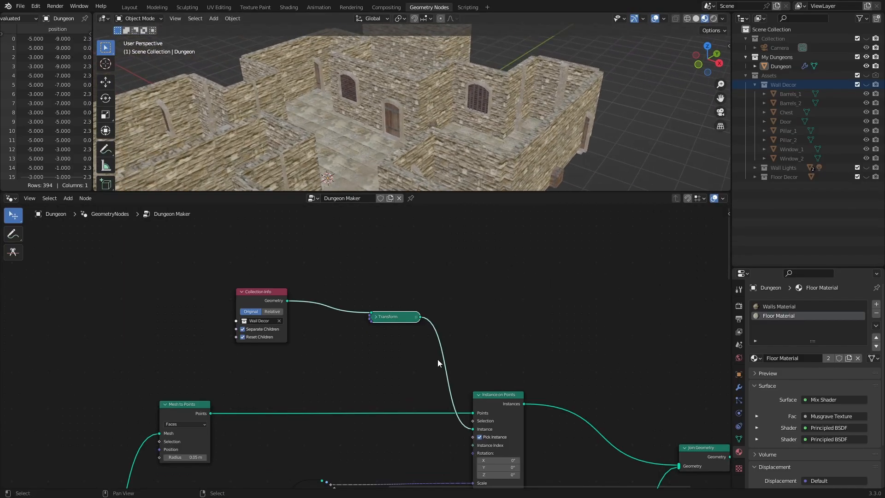
middle_click_drag(438, 363, 529, 246)
scroll(427, 284, "up", 2)
left_click_drag(431, 273, 426, 413)
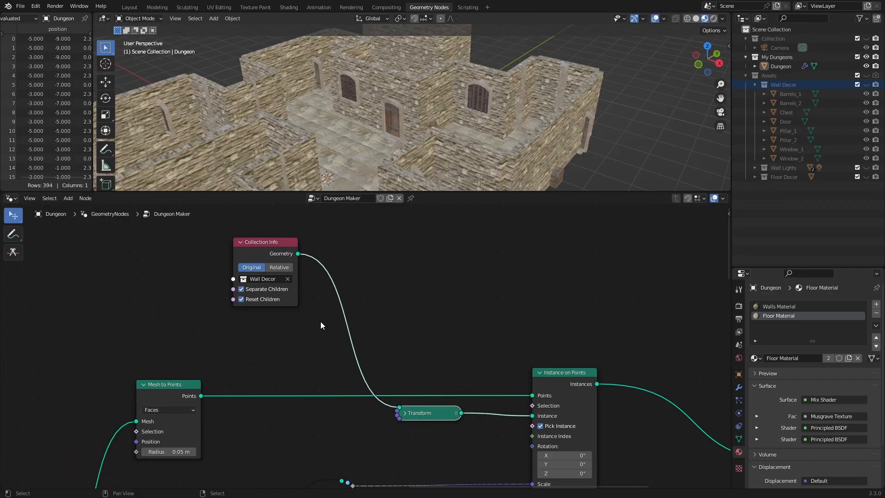
- Collapse the Collection Info node and line it up with the Transform node beside Mesh to Points
left_click(265, 242)
key("h")
left_click_drag(268, 249, 249, 409)
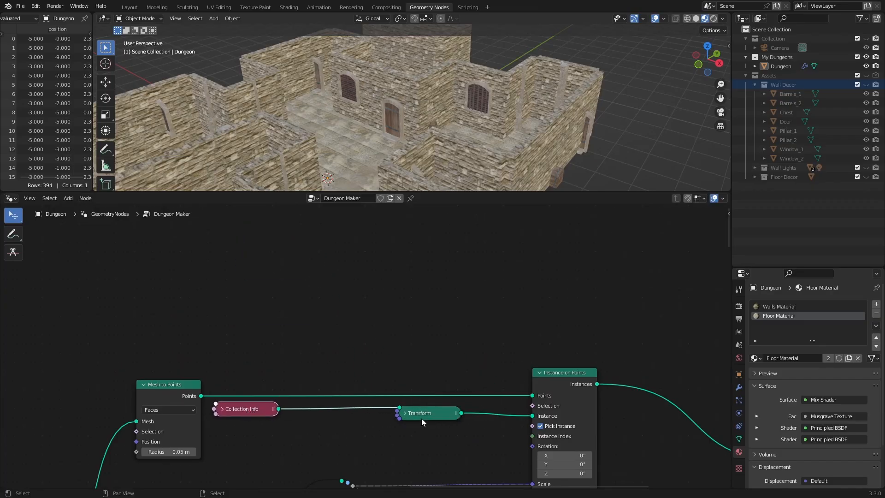
left_click_drag(423, 422, 325, 422)
middle_click_drag(456, 369, 405, 294)
scroll(404, 288, "up", 1)
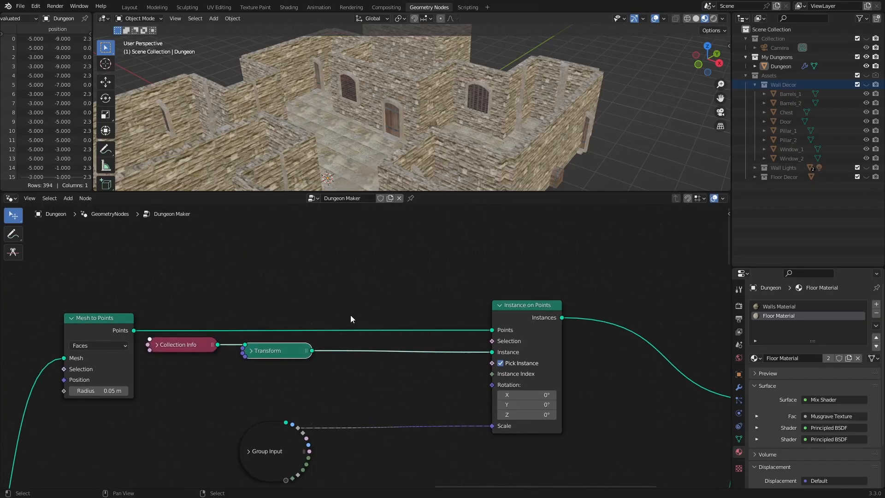
- Add a Transfer Attribute node above Mesh to Points and set its data type to Vector
scroll(217, 411, "down", 1)
middle_click_drag(217, 411, 411, 290)
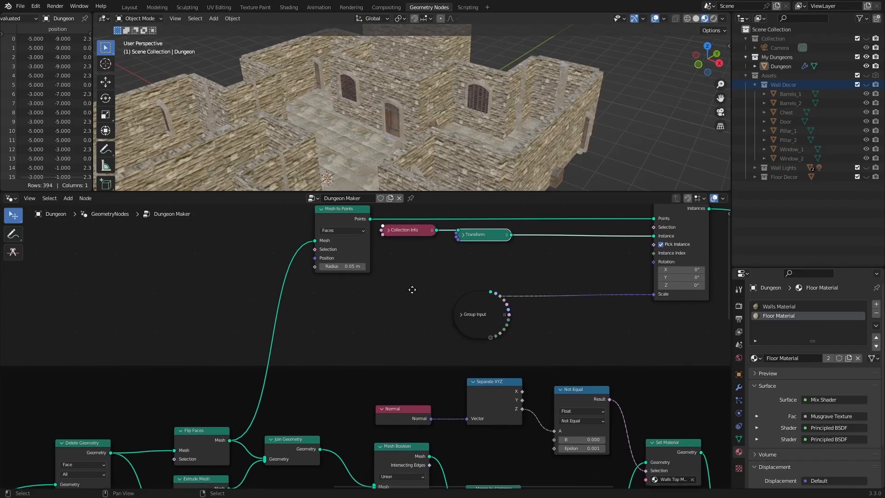
scroll(212, 445, "up", 1)
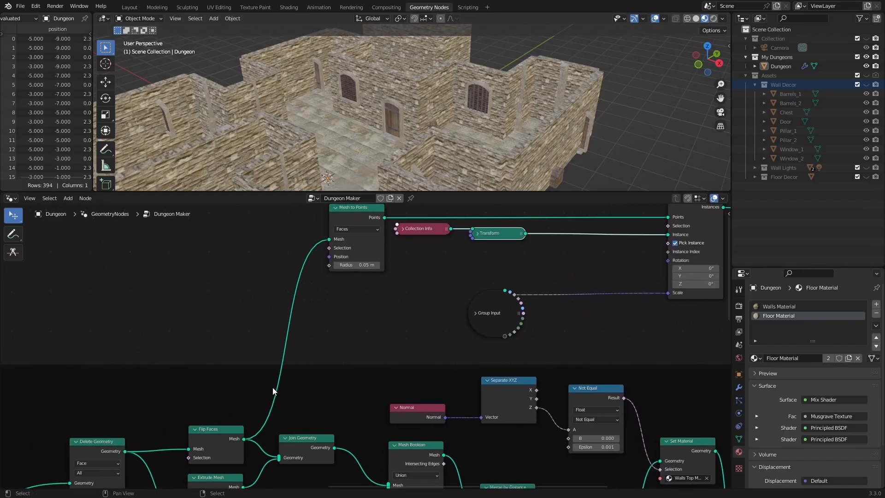
middle_click_drag(387, 291, 394, 424)
key("shift+a")
left_click(322, 266)
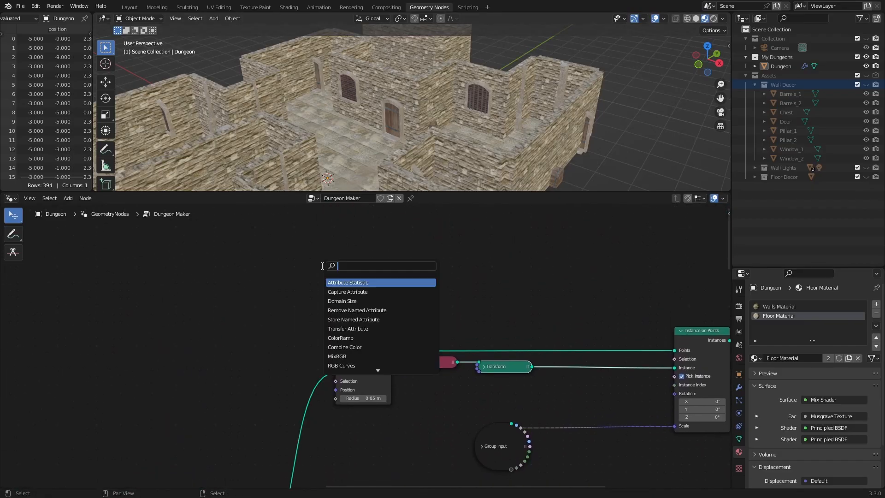
type("tra")
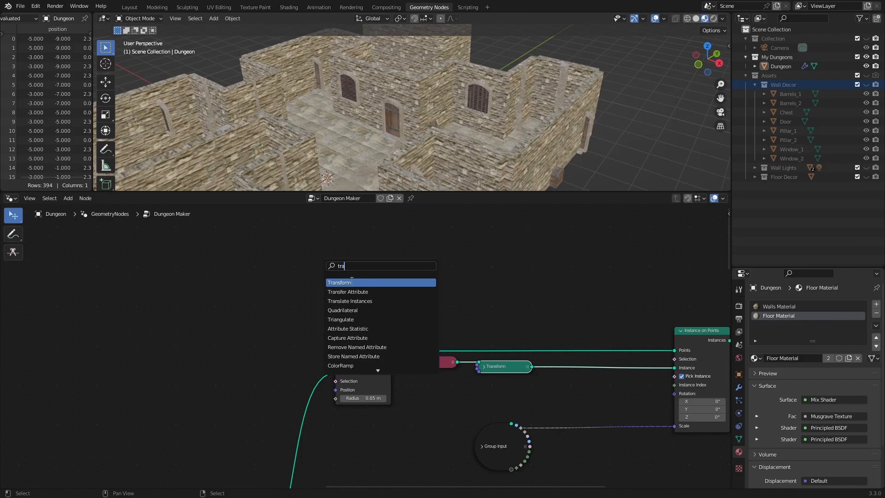
left_click(351, 292)
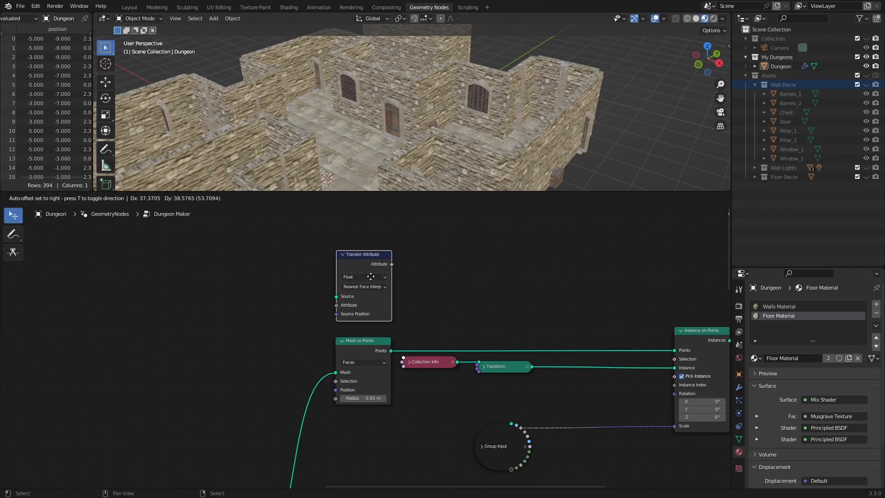
left_click(370, 276)
scroll(375, 267, "up", 1)
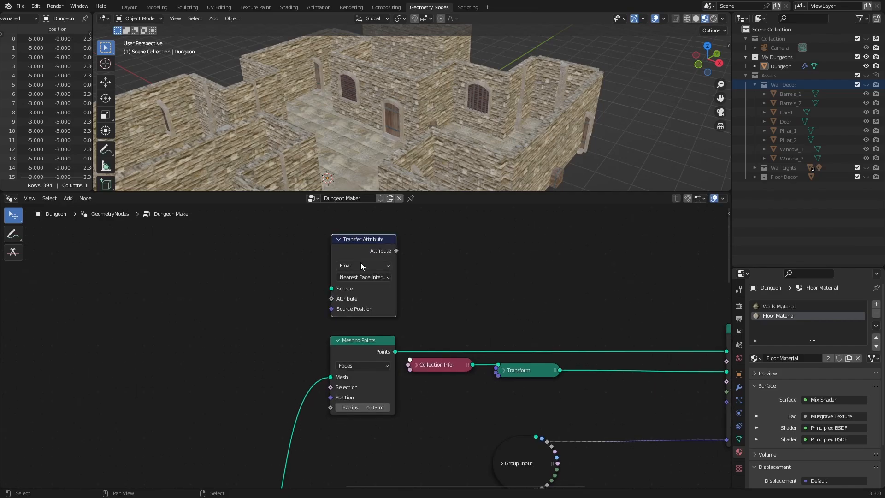
left_click(360, 264)
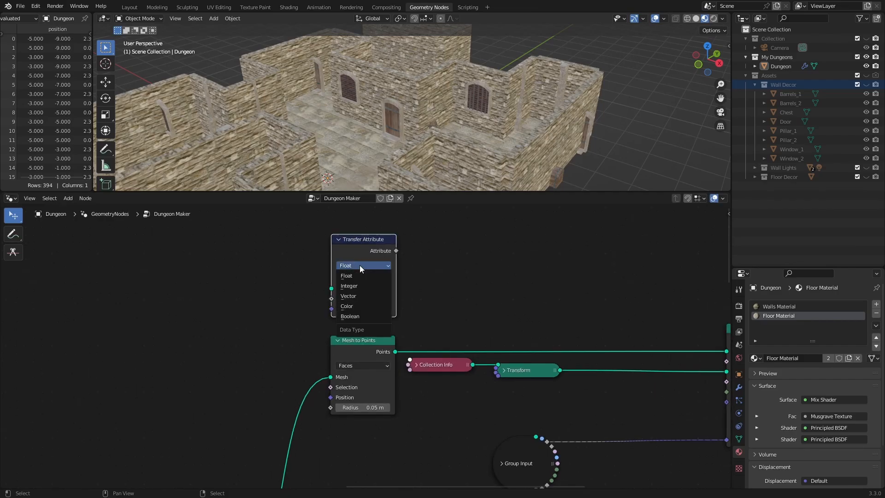
left_click(357, 296)
- Link the Flip Faces Mesh output to the Source input of Transfer Attribute
scroll(295, 353, "down", 3)
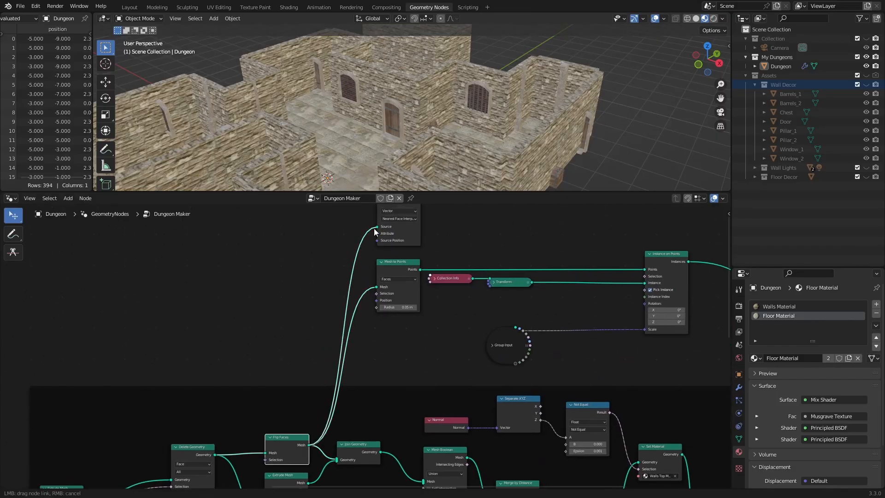
middle_click_drag(351, 233, 357, 221)
middle_click_drag(330, 276, 323, 329)
- Add a Normal node and link it to the Attribute input of Transfer Attribute
scroll(339, 275, "up", 2)
scroll(339, 273, "up", 2)
key("shift+a")
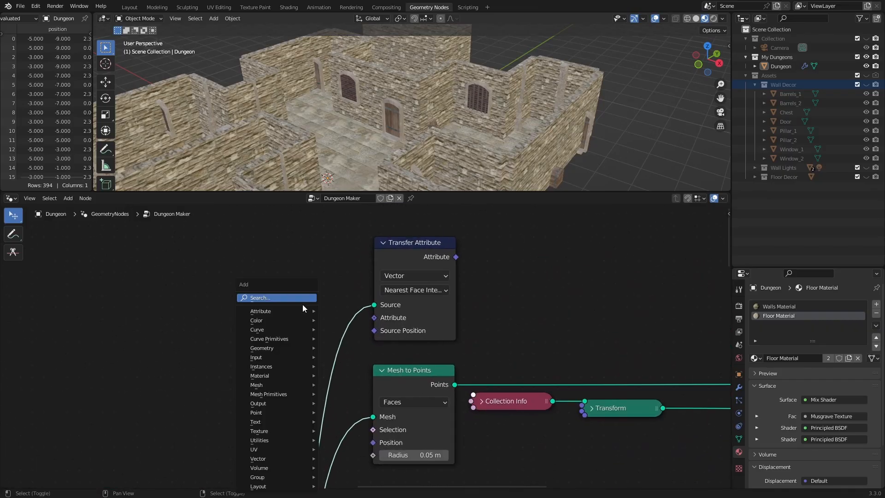
left_click(300, 298)
type("no")
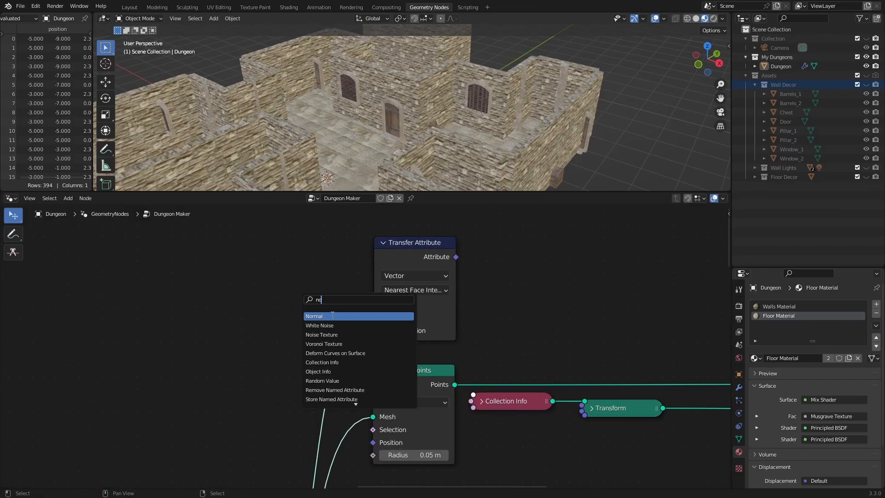
left_click(332, 316)
left_click(261, 319)
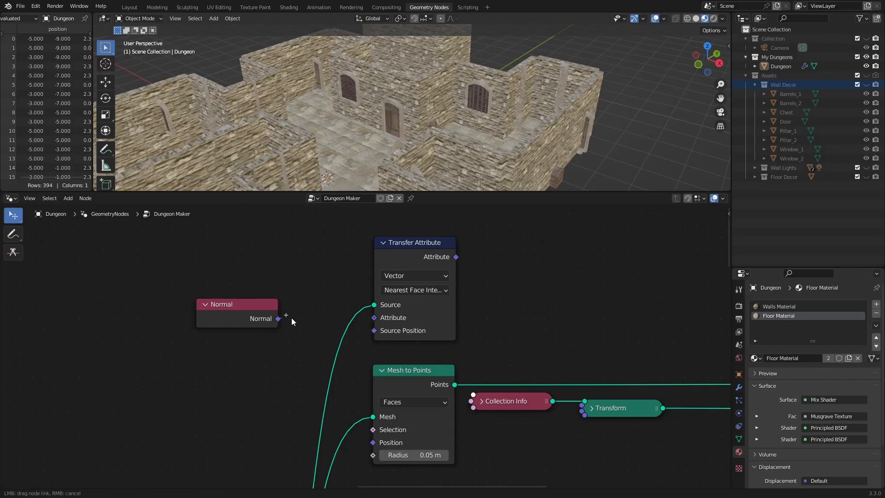
left_click_drag(374, 319, 375, 319)
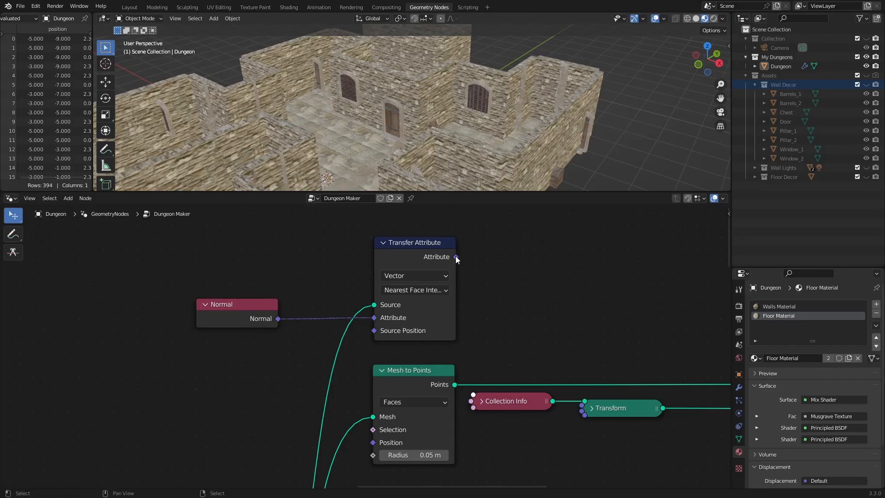
- Add an Align Euler to Vector node between Transfer Attribute and Instance on Points
left_click_drag(456, 256, 529, 257)
scroll(551, 253, "down", 2)
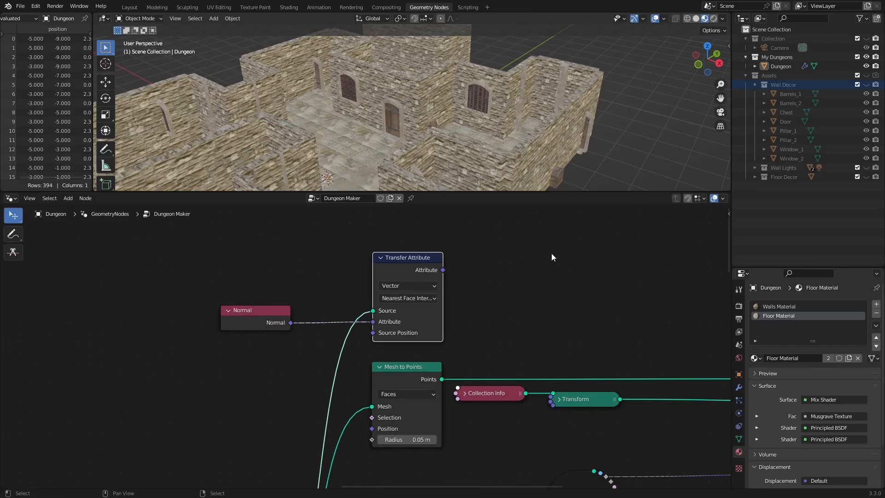
middle_click_drag(551, 253, 374, 307)
scroll(337, 259, "up", 2)
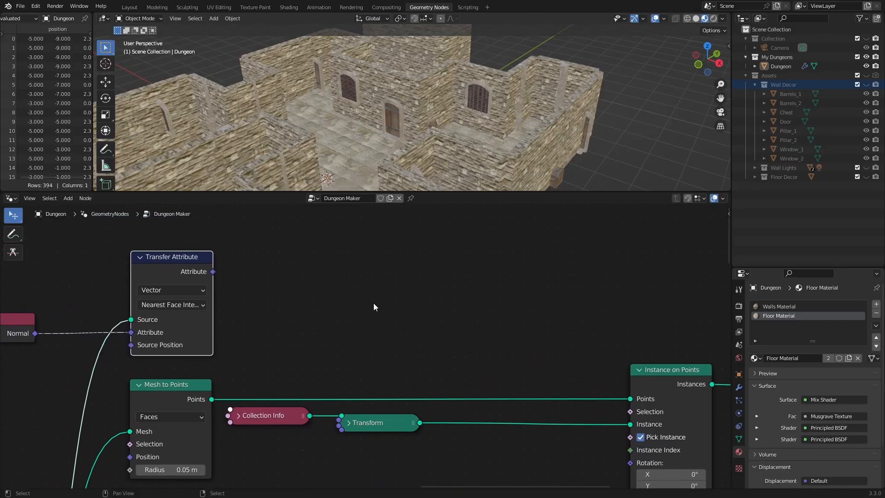
middle_click_drag(560, 361, 619, 428)
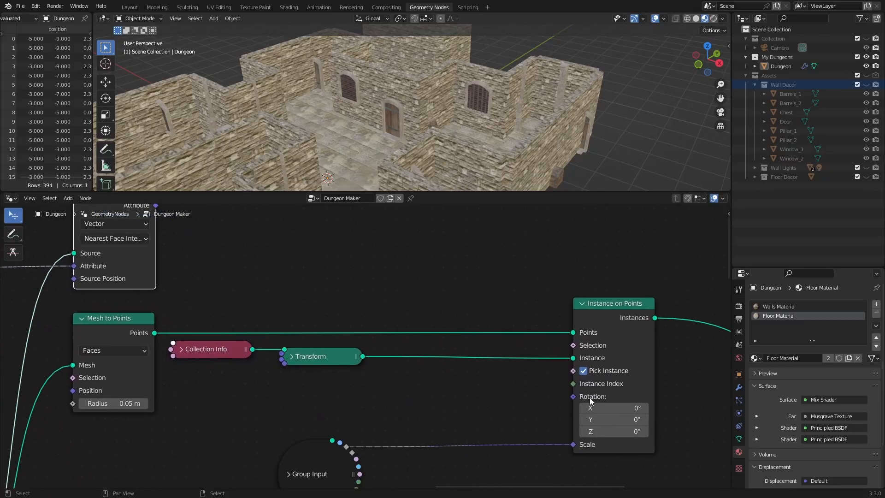
middle_click_drag(591, 400, 644, 419)
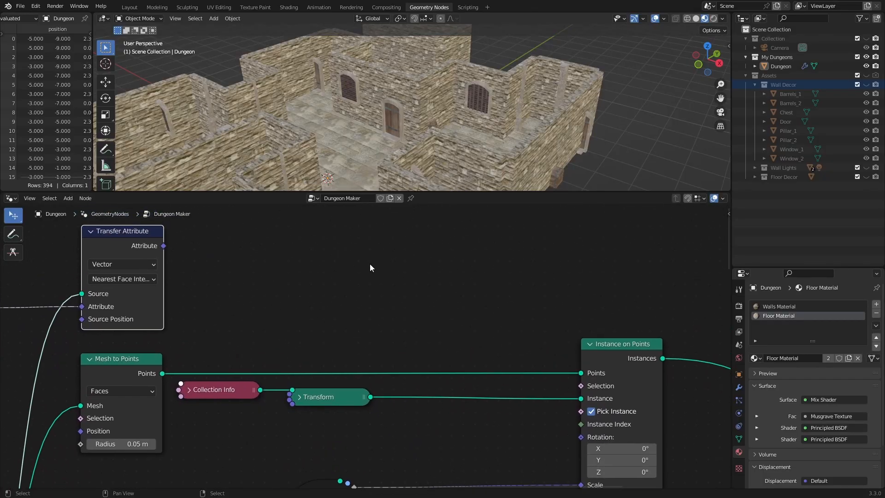
key("shift+a")
type("eul")
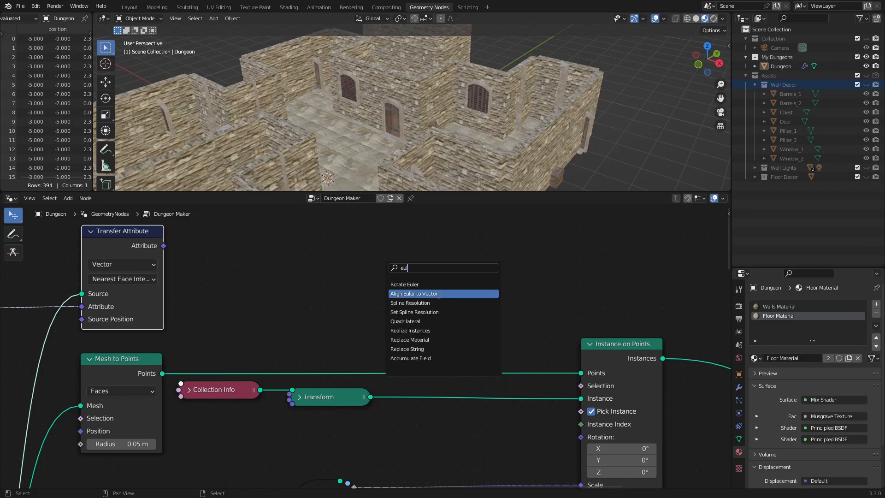
left_click(413, 293)
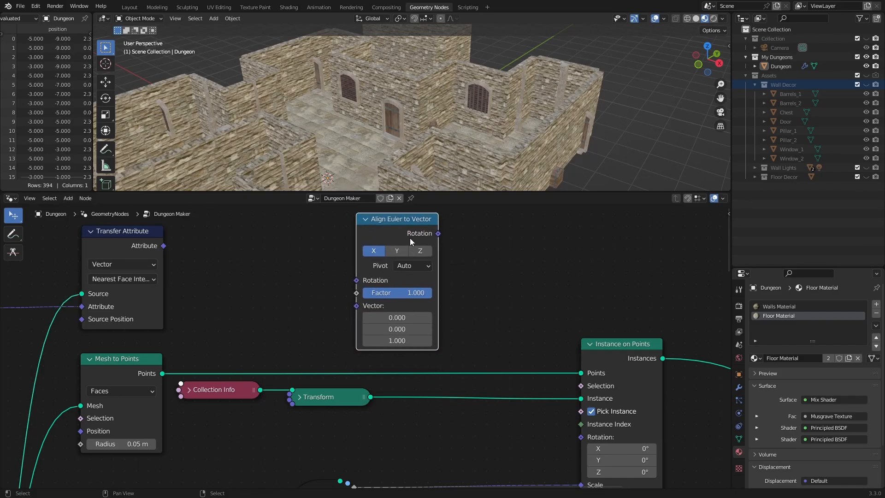
- Link the transferred Attribute to the Align Euler to Vector's Vector, and its Rotation output to Instance on Points' Rotation
left_click_drag(175, 247, 310, 279)
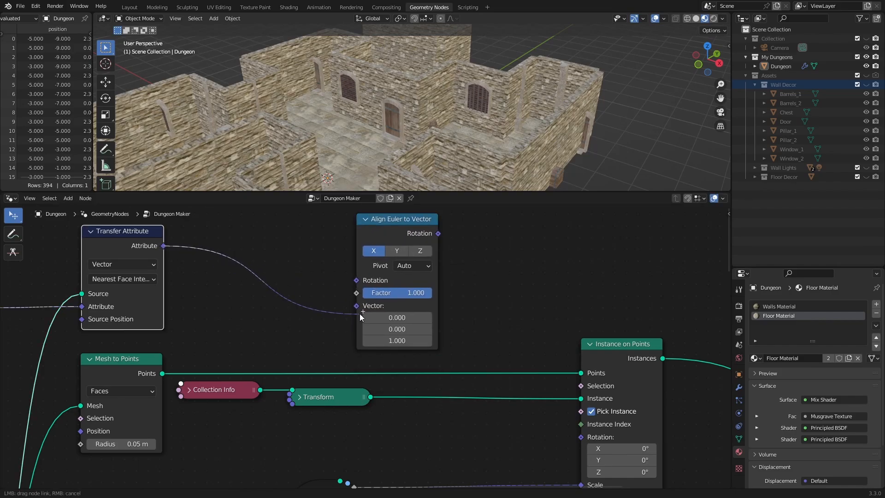
left_click_drag(360, 313, 357, 307)
middle_click_drag(380, 307, 237, 299)
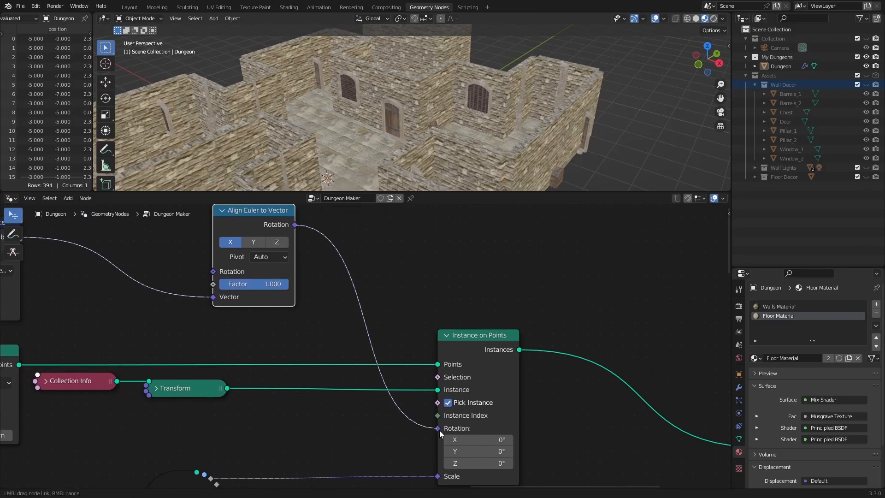
left_click_drag(440, 433, 438, 428)
middle_click_drag(362, 256, 455, 318)
- Set the Align Euler to Vector axis to Y and inspect the decor's orientation around the dungeon
middle_click_drag(530, 135, 549, 127)
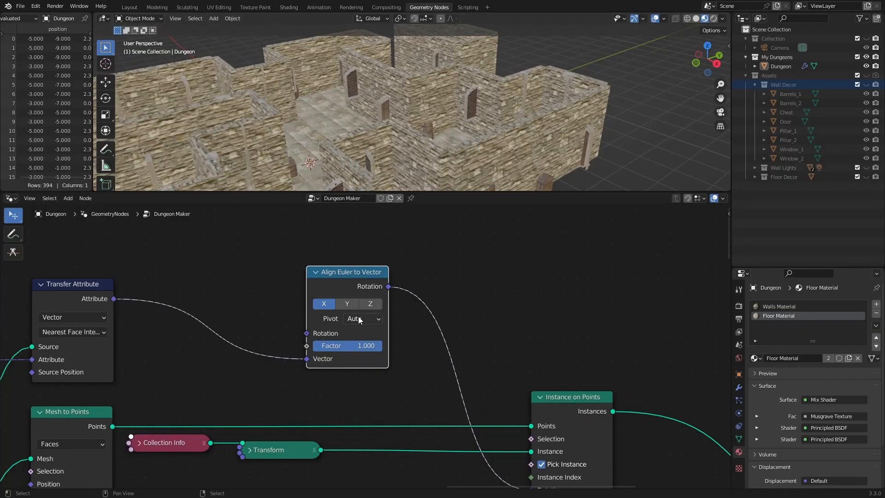
left_click(347, 303)
scroll(469, 117, "down", 2)
middle_click_drag(468, 117, 382, 134)
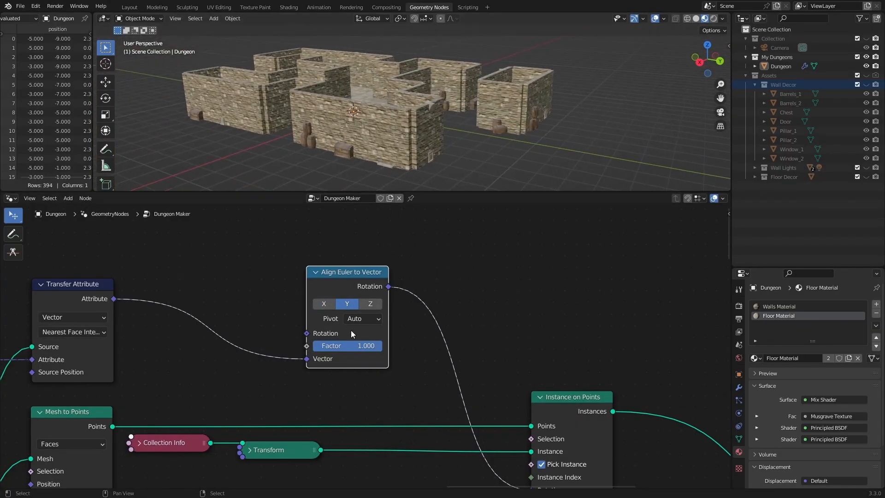
mouse_move(445, 95)
middle_mouse_down()
mouse_move(476, 92)
mouse_move(448, 101)
middle_mouse_up()
scroll(452, 156, "up", 2)
middle_click_drag(434, 153, 329, 151)
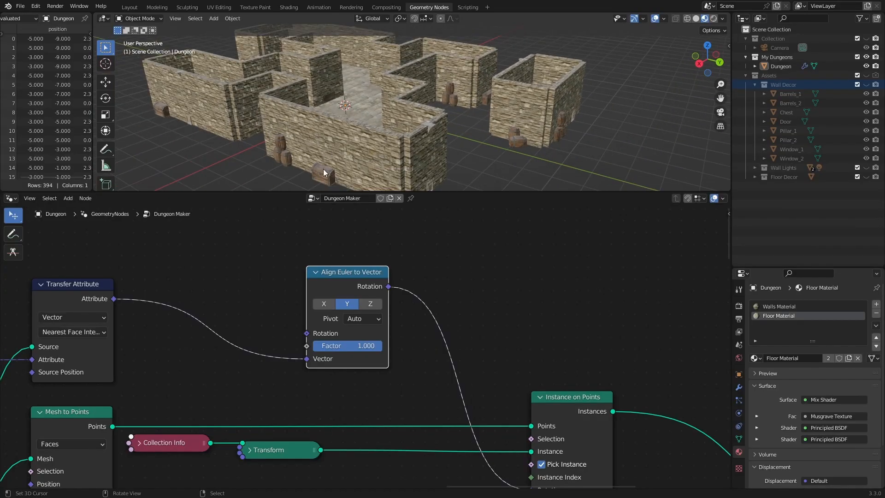
- Set the Transform node's Z rotation to 180° and collapse the node again
middle_click_drag(365, 379, 440, 268)
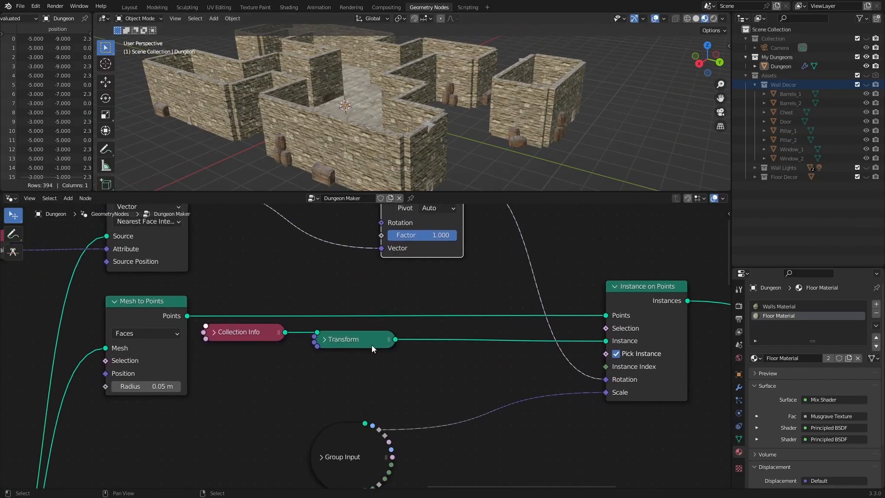
left_click(324, 340)
middle_click_drag(484, 388, 488, 367)
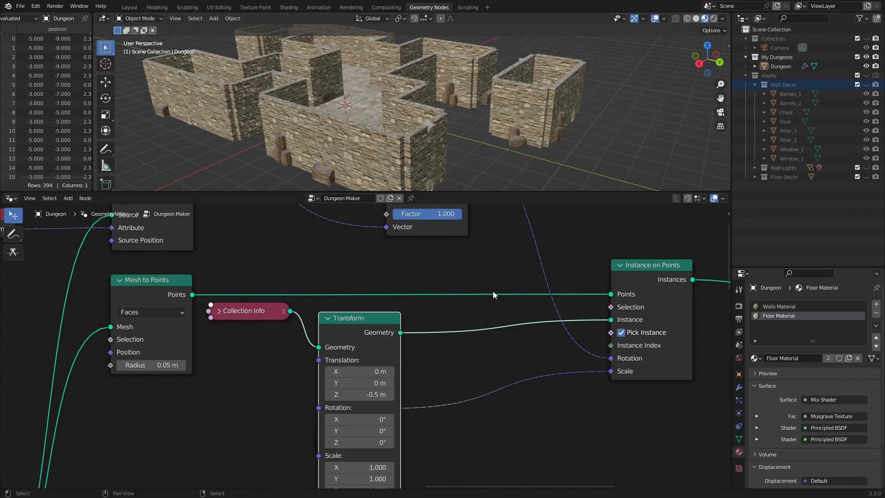
middle_click_drag(463, 378, 499, 321)
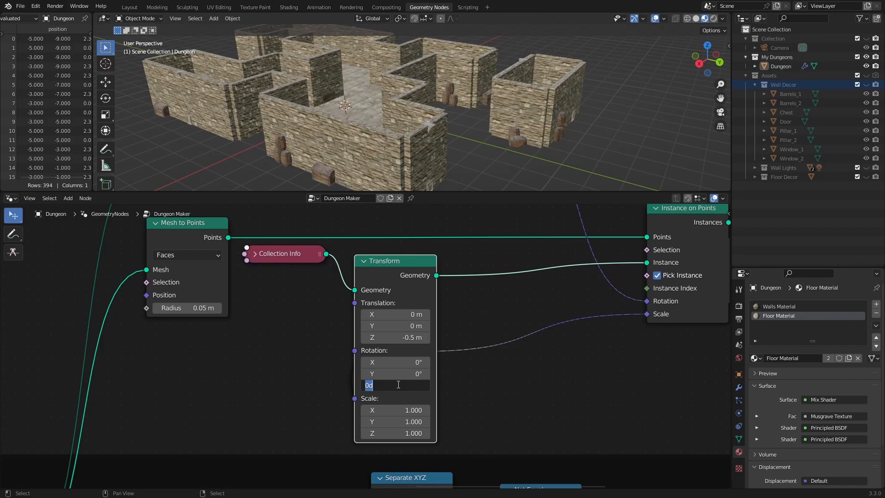
key("Return")
scroll(444, 105, "up", 2)
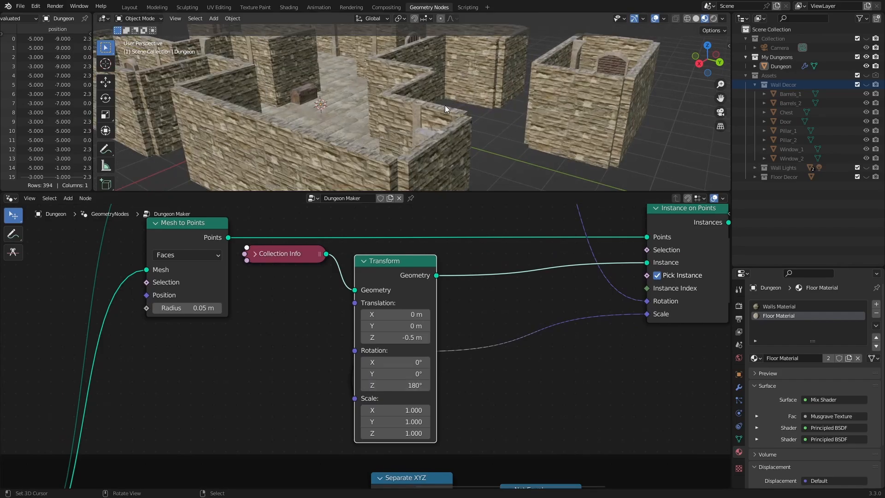
left_click(363, 260)
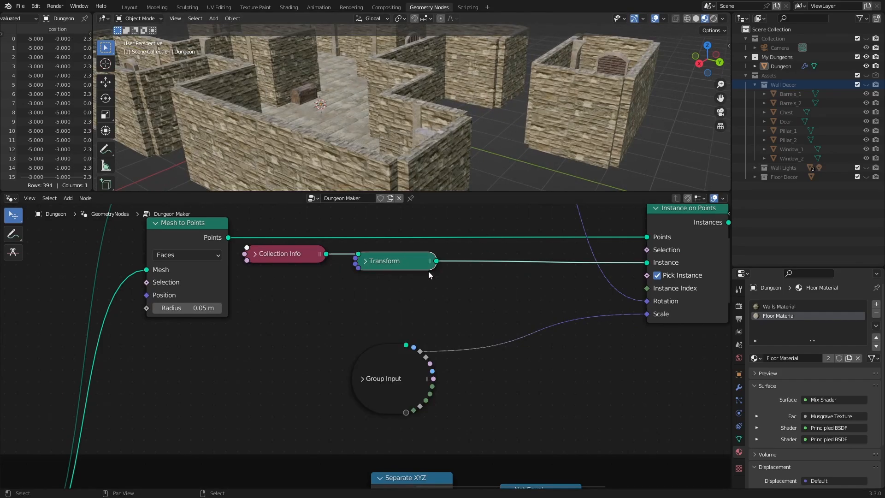
- Enter Edit Mode on the Dungeon mesh and extrude the selected floor edge along X into a corridor
scroll(424, 265, "down", 2)
middle_click_drag(404, 225, 401, 317)
scroll(381, 69, "down", 3)
middle_click_drag(383, 69, 561, 260)
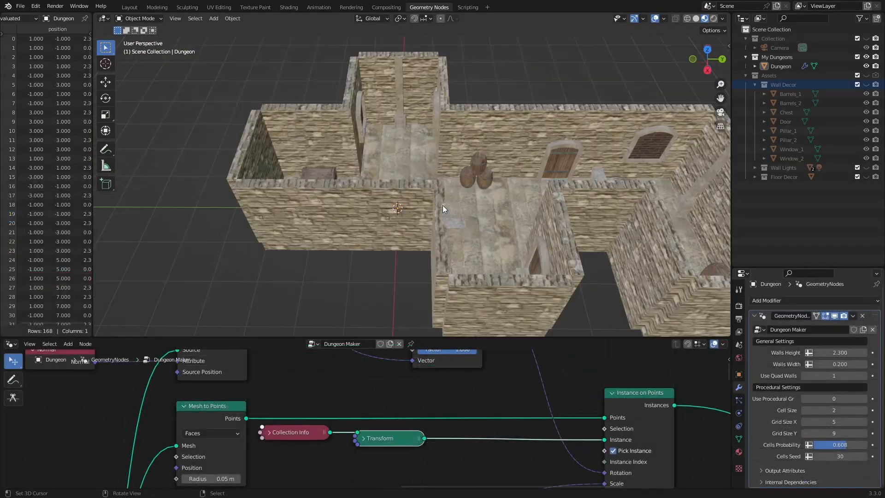
mouse_move(443, 205)
middle_mouse_down()
mouse_move(507, 188)
mouse_move(437, 186)
mouse_move(429, 206)
middle_mouse_up()
scroll(497, 186, "down", 3)
key("Tab")
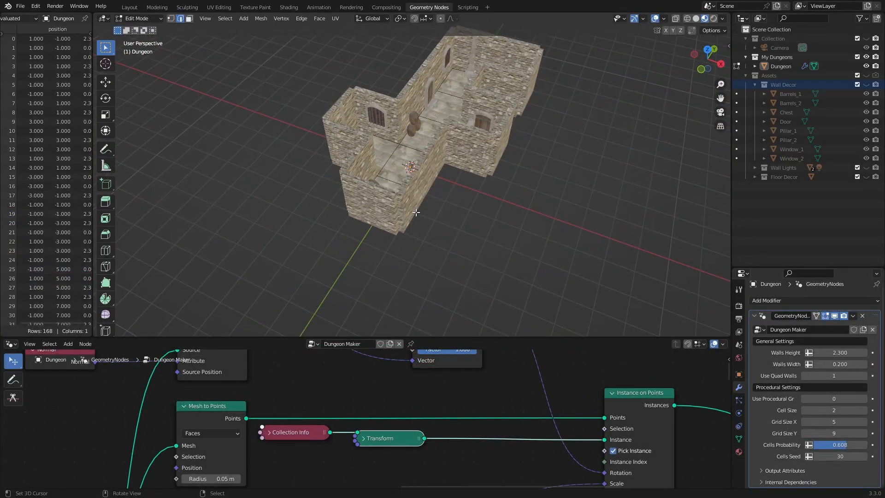
key("e")
key("x")
left_click(645, 254)
- Shorten the new corridor by moving its end edge along X with snapping, and add loop cuts across its floor
middle_click_drag(507, 217, 422, 209)
middle_click_drag(422, 210, 367, 239, "shift")
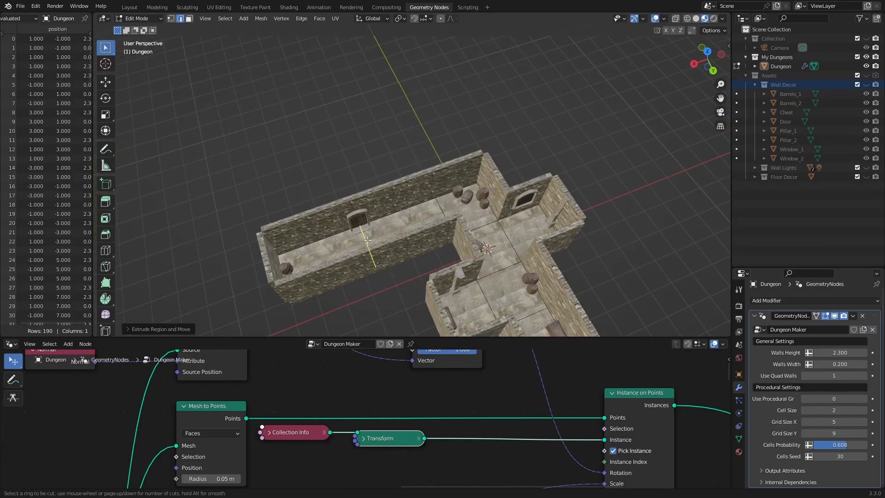
key("g")
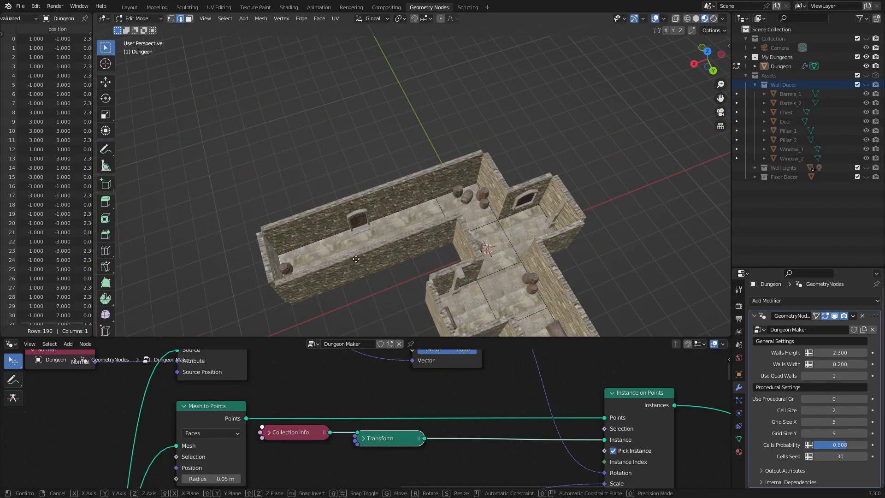
key("x")
left_click(387, 254, "ctrl")
left_click(376, 234)
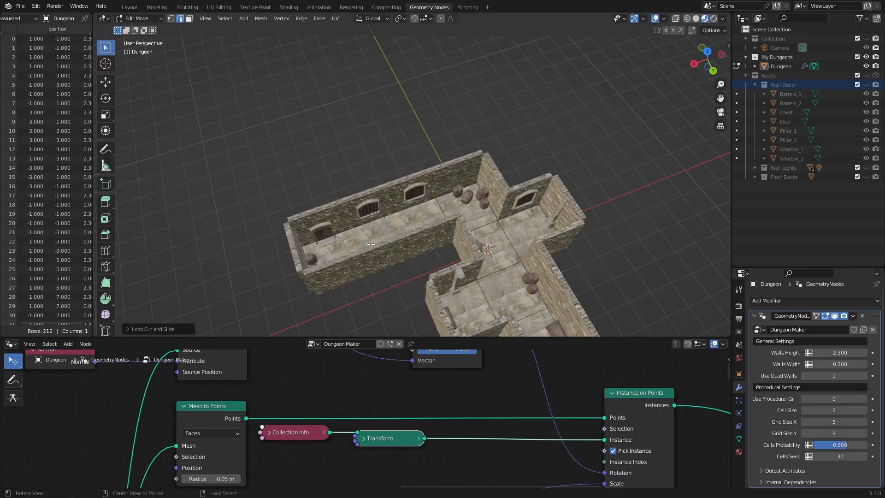
- Collapse the Align Euler to Vector node and move it down just above the Transform node
middle_click_drag(376, 234, 424, 239)
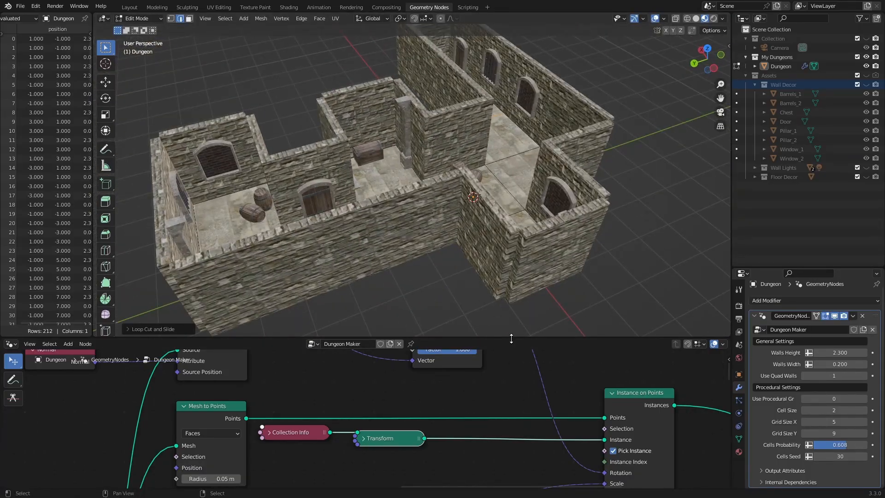
left_click_drag(511, 338, 511, 131)
left_click(421, 183)
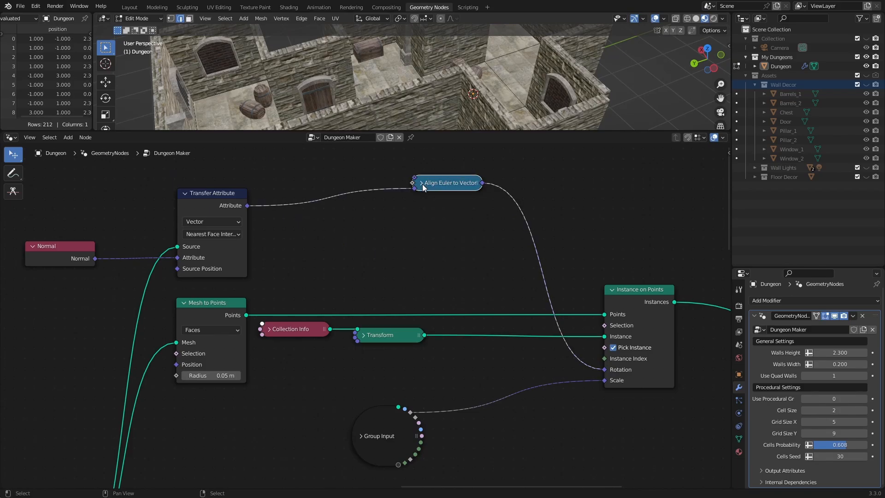
left_click_drag(450, 189, 391, 289)
middle_click_drag(460, 268, 319, 268)
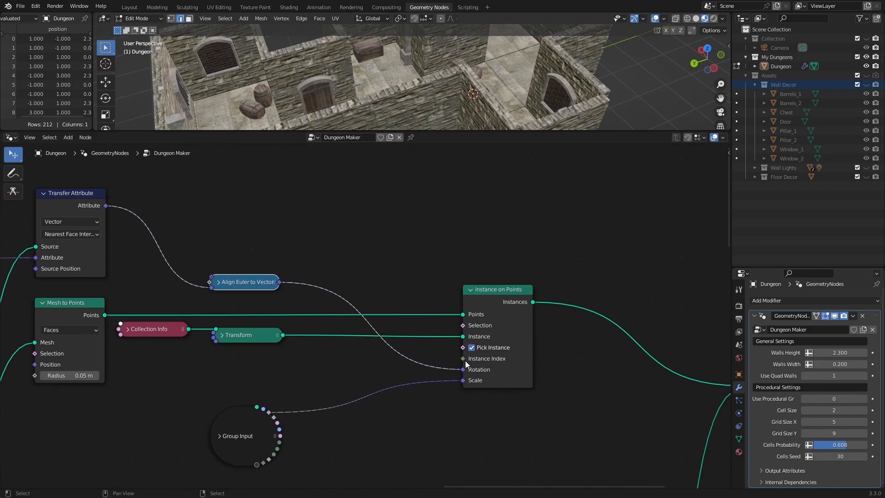
- Enlarge the 3D view and add a Random Value node above the Instance on Points node
mouse_move(454, 89)
left_mouse_down("alt")
mouse_move(429, 85)
mouse_move(451, 84)
left_mouse_up("alt")
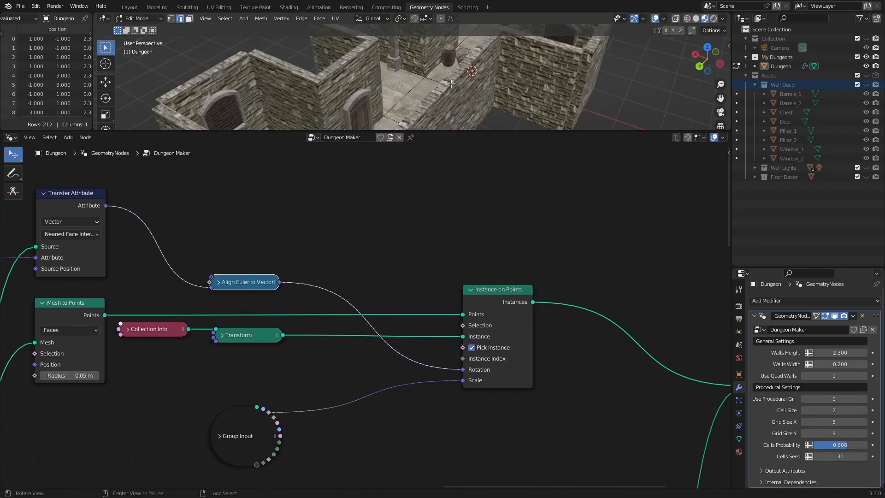
left_click_drag(453, 130, 453, 238)
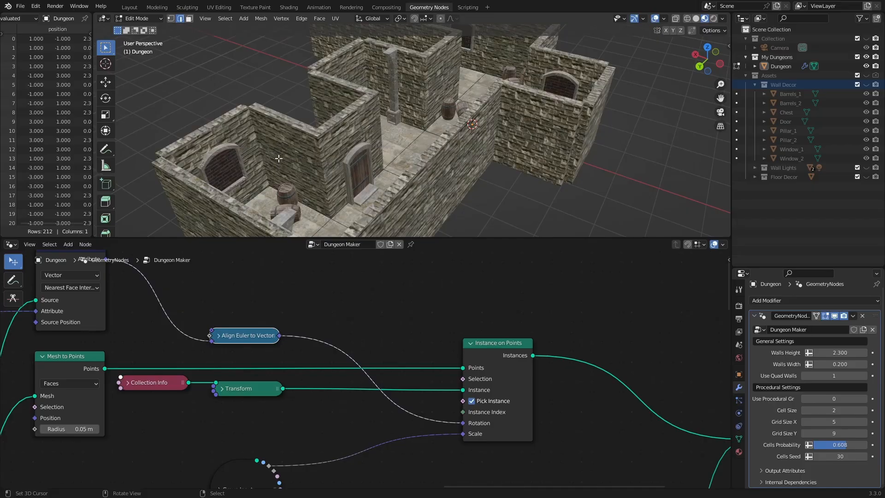
scroll(373, 318, "up", 2)
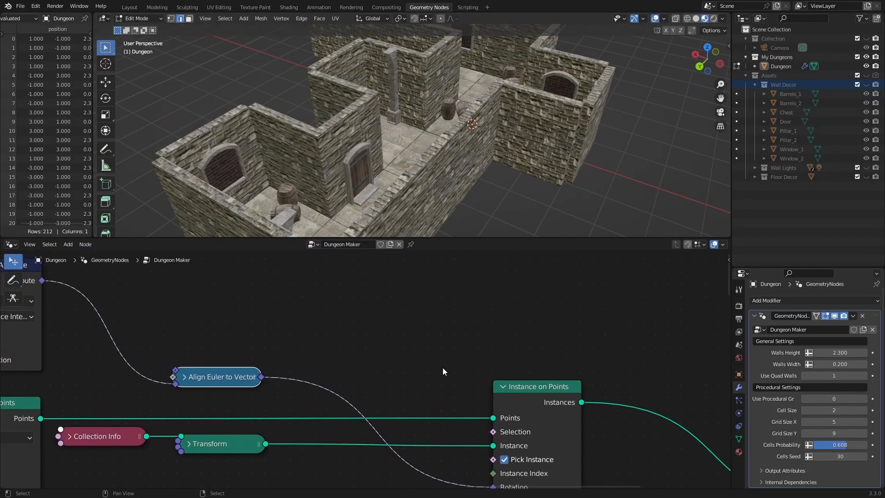
middle_click_drag(443, 367, 417, 304)
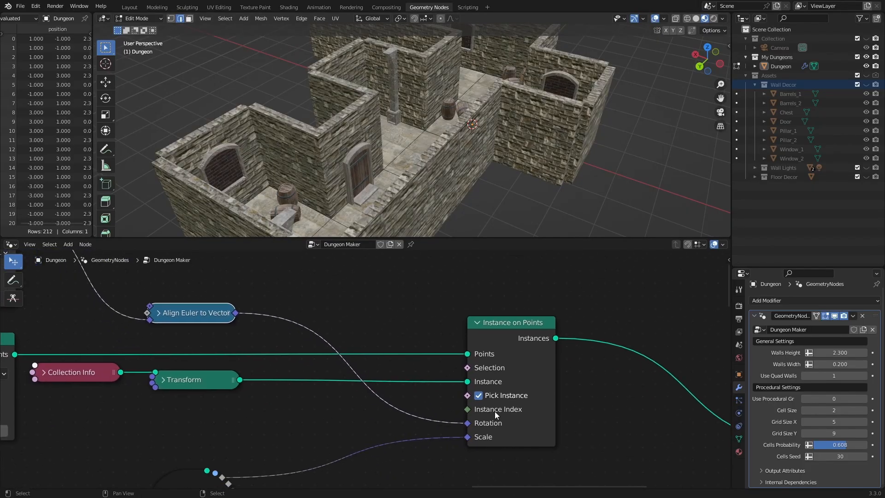
middle_click_drag(388, 296, 396, 350)
key("shift+a")
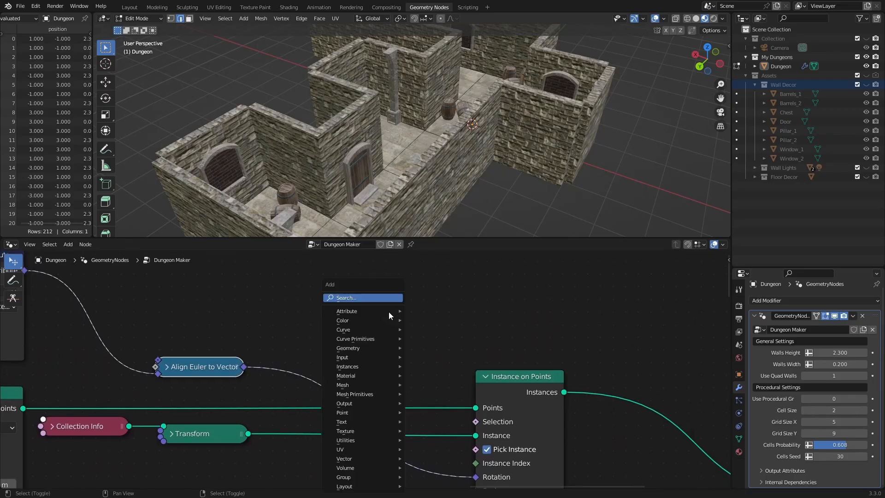
left_click(351, 293)
type("ra")
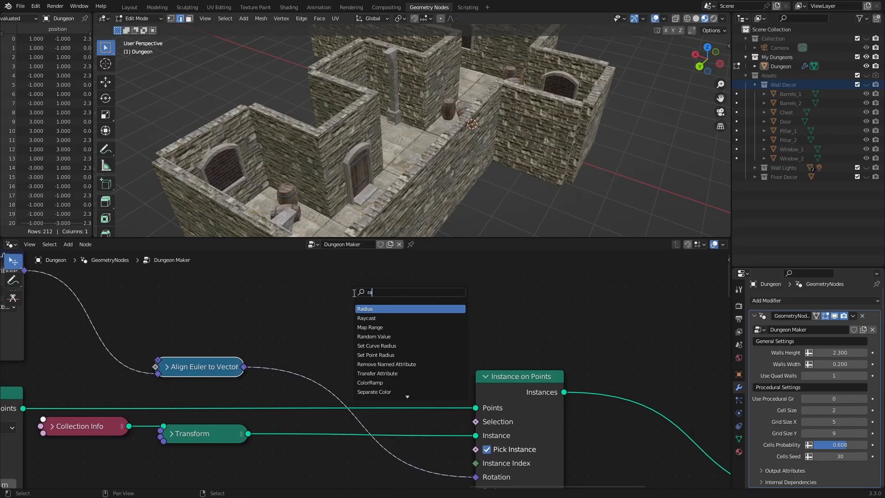
type("nd")
left_click(375, 306)
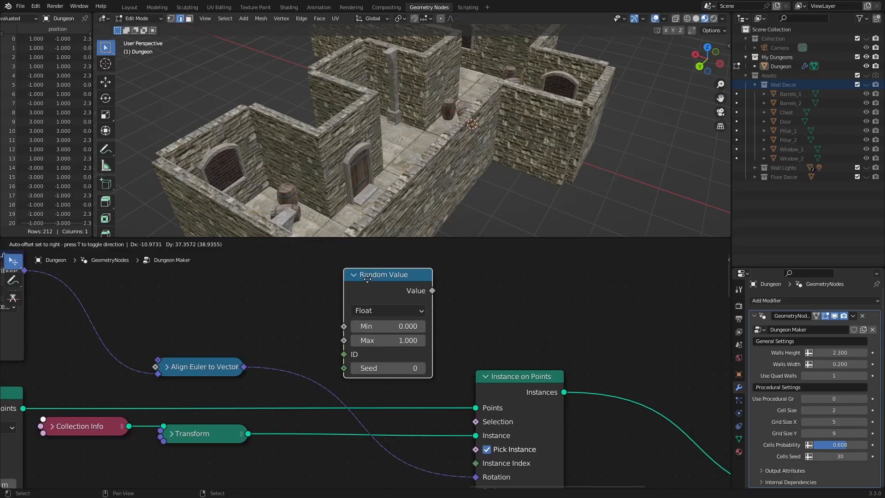
left_click(375, 282)
- Set the Random Value node to Integer and connect its Value to the Instance Index of Instance on Points
middle_click_drag(521, 355, 510, 330)
left_click(384, 285)
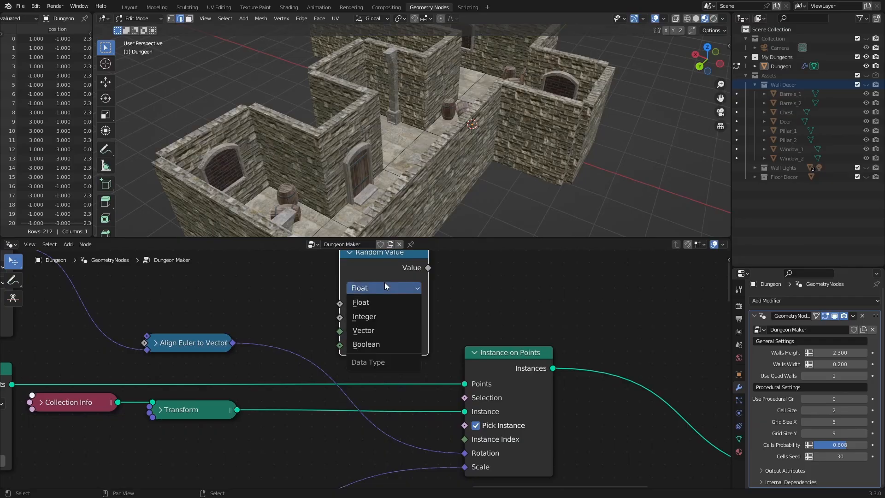
left_click(368, 318)
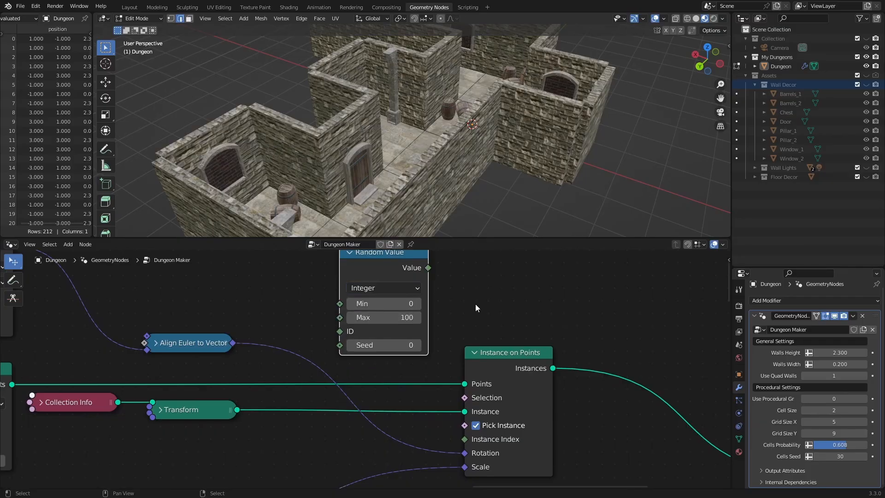
middle_click_drag(474, 303, 473, 287)
scroll(419, 280, "down", 2)
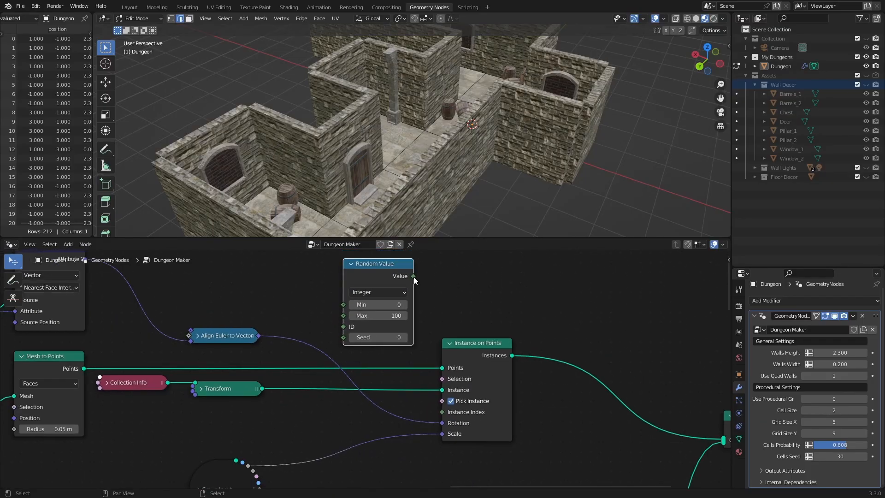
left_click_drag(414, 275, 446, 412)
- Set the Random Value node's Max to 0 and examine the decor instances around the dungeon
left_click_drag(387, 316, 369, 316)
type("0")
key("Return")
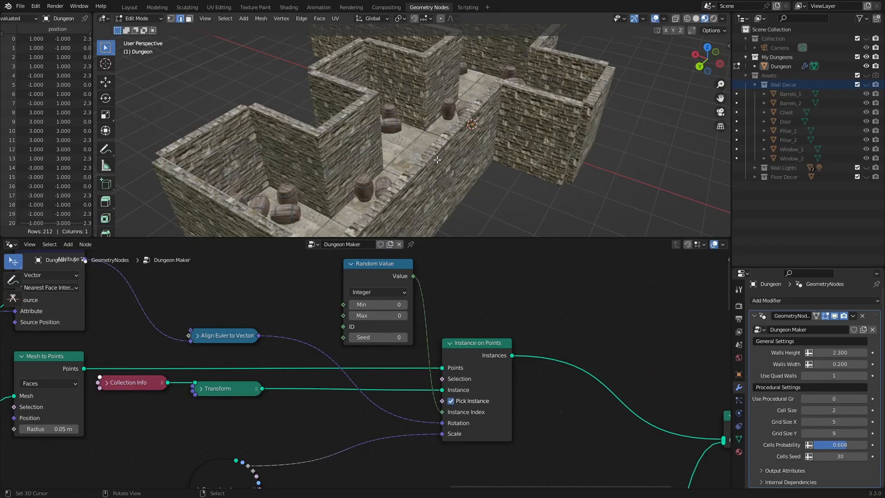
middle_click_drag(457, 105, 387, 137)
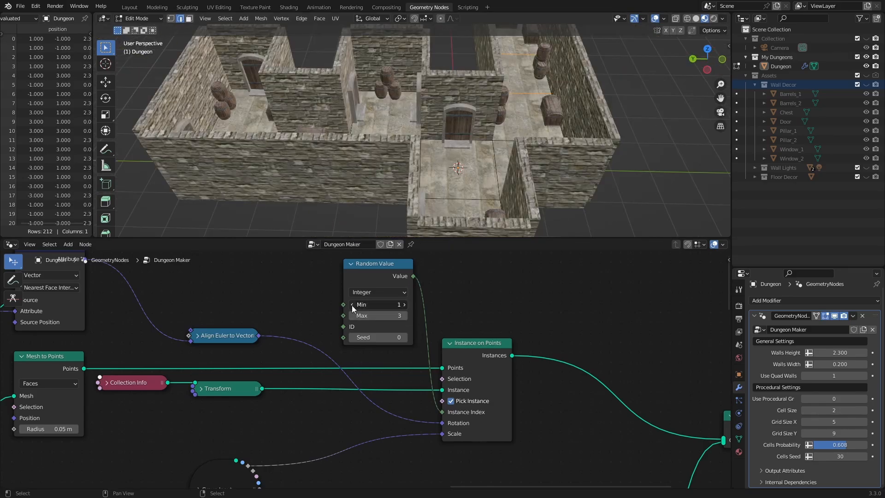
- Set the Random Value node's Min to 0, try several Max values and settle on a Max of 100
left_click(352, 305)
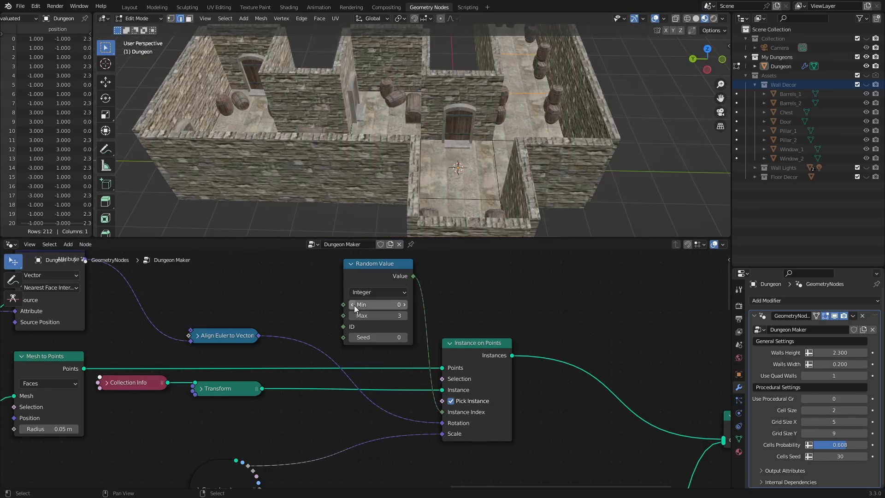
double_click(378, 315)
type("201")
key("Return")
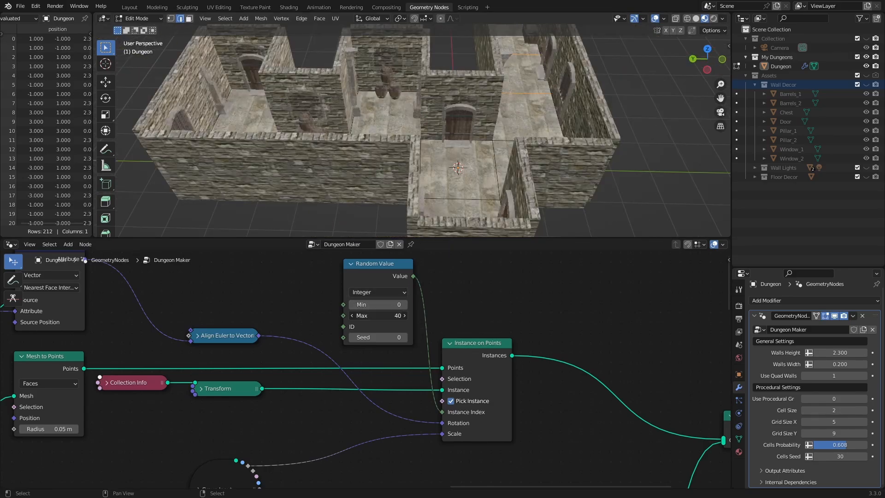
left_click_drag(375, 316, 368, 316)
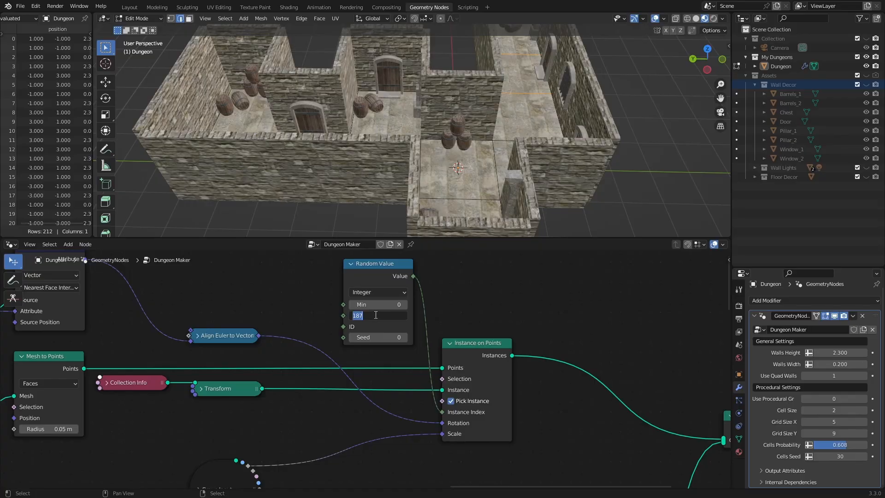
key("Return")
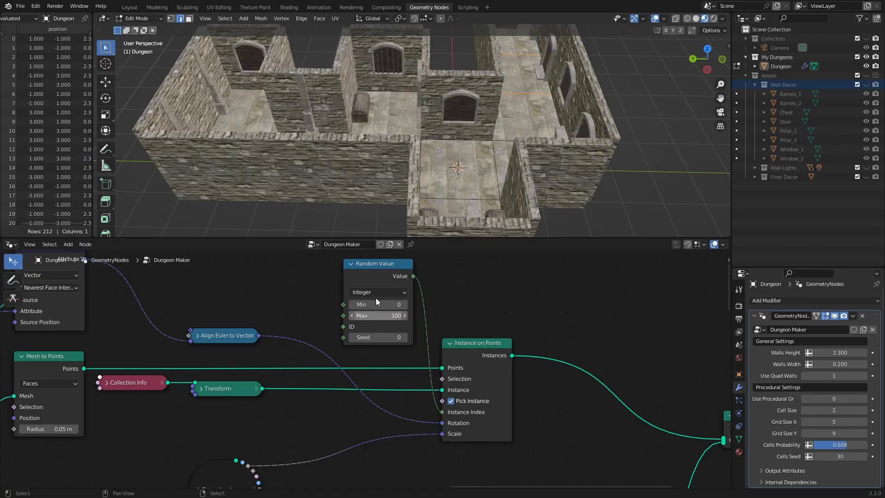
- Examine the randomized wall decor and set the Random Value node's Seed to 42
middle_click_drag(416, 98, 465, 87)
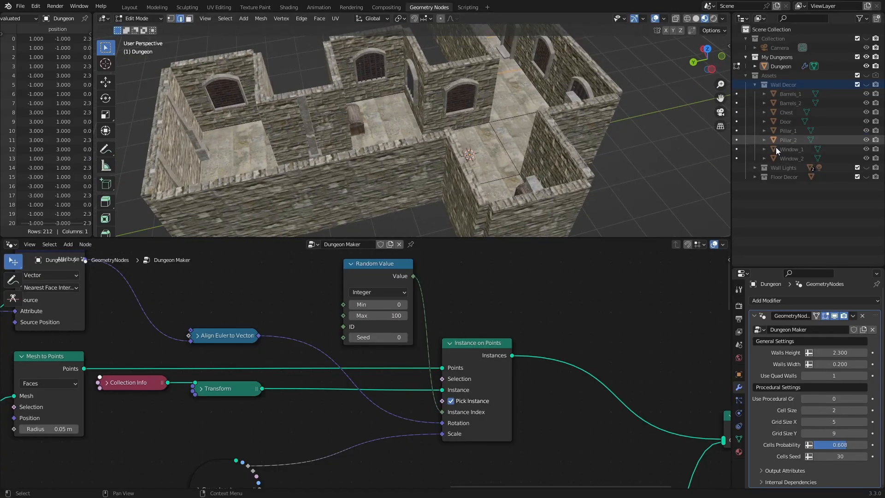
middle_click_drag(377, 148, 399, 150)
left_click_drag(378, 337, 417, 337)
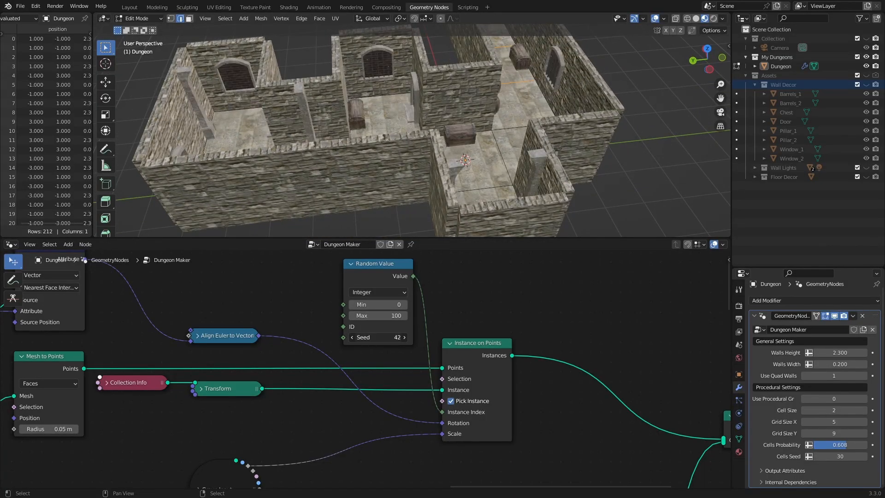
- Reposition the Random Value node and add a Group Input node beside it
left_click(350, 264)
middle_click_drag(357, 283, 395, 367)
left_click(389, 354)
key("shift+a")
left_click_drag(397, 355, 382, 311)
left_click(238, 297)
type("gr")
left_click(271, 313)
left_click(285, 277)
- Expose the Random Value node's Seed through the Group Input and rename the new input Wall Decor Seed
middle_click_drag(358, 385, 380, 389)
scroll(379, 389, "up", 2)
left_click_drag(382, 374, 321, 393)
middle_click_drag(536, 382, 515, 357)
key("n")
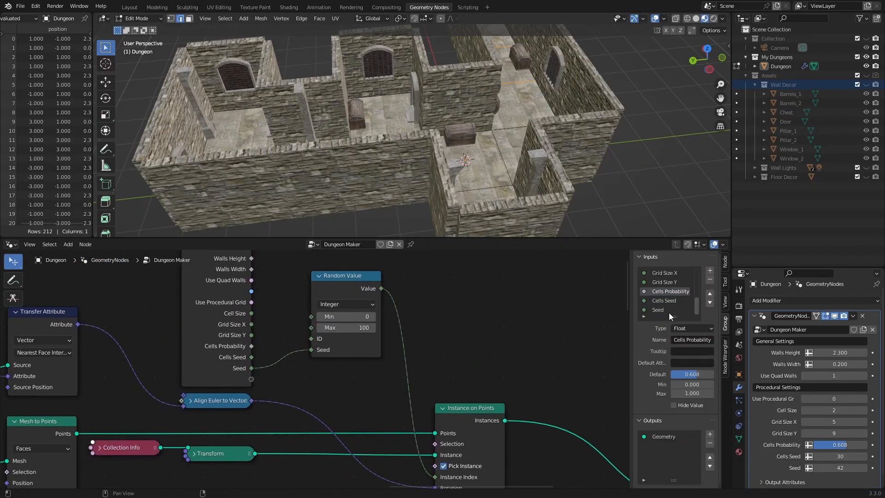
double_click(661, 309)
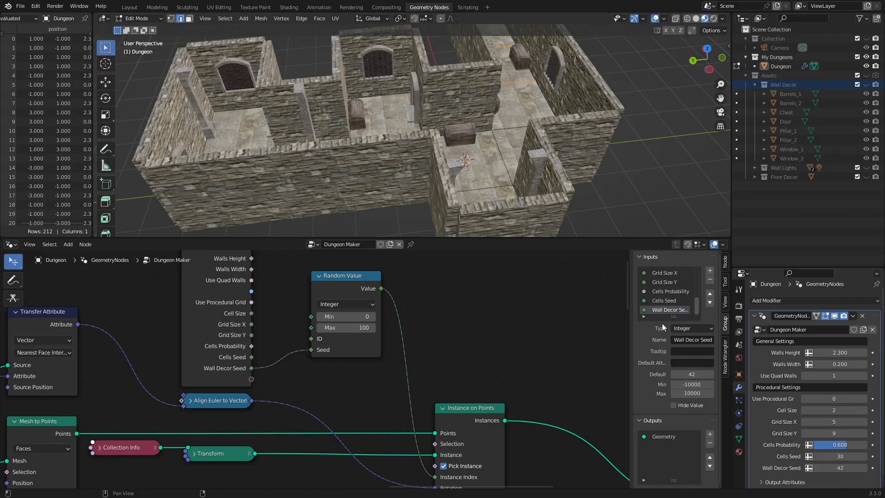
- Add an unnamed String group input above Wall Decor Seed and enter Interior Settings as its modifier value
left_click(709, 271)
left_click(691, 328)
left_click(688, 381)
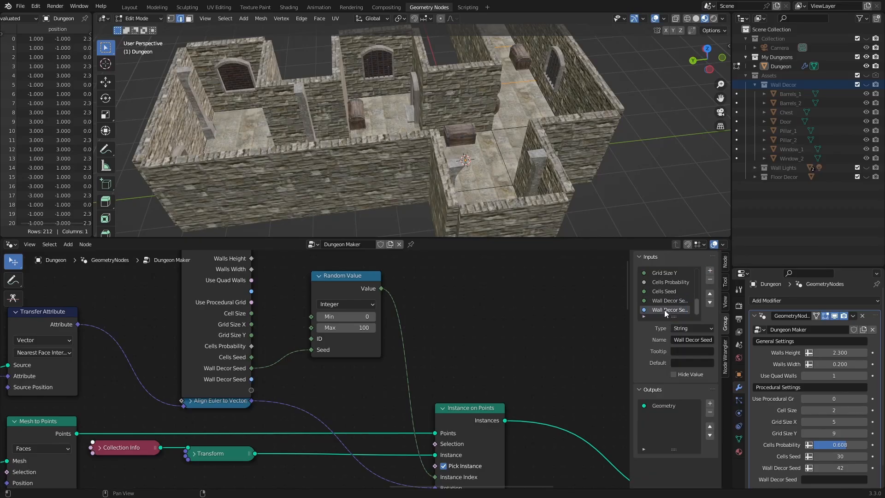
left_click(710, 294)
scroll(769, 442, "down", 2)
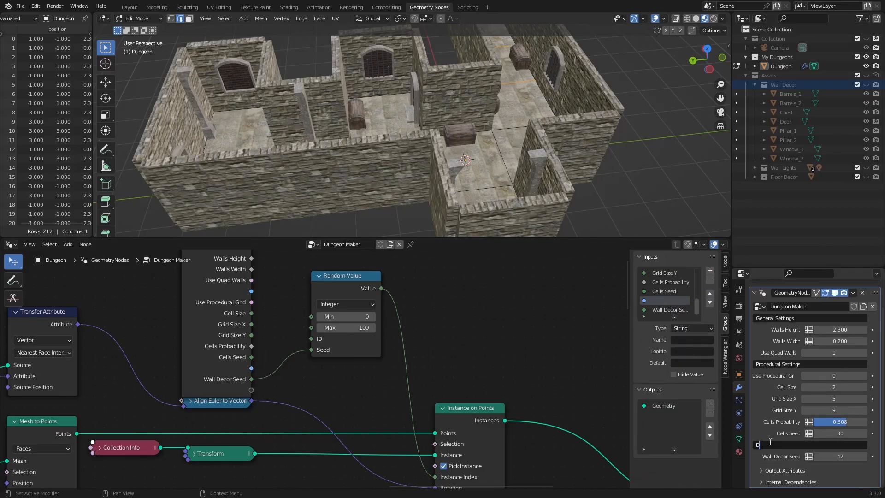
- Set the modifier's Wall Decor Seed to -4 and Walls Height to 2.000
left_click_drag(829, 458, 815, 457)
mouse_move(839, 329)
left_mouse_down()
mouse_move(825, 329)
mouse_move(840, 329)
left_mouse_up()
- Collapse the Random Value and Group Input nodes and move them down close to Align Euler to Vector
scroll(392, 375, "down", 3)
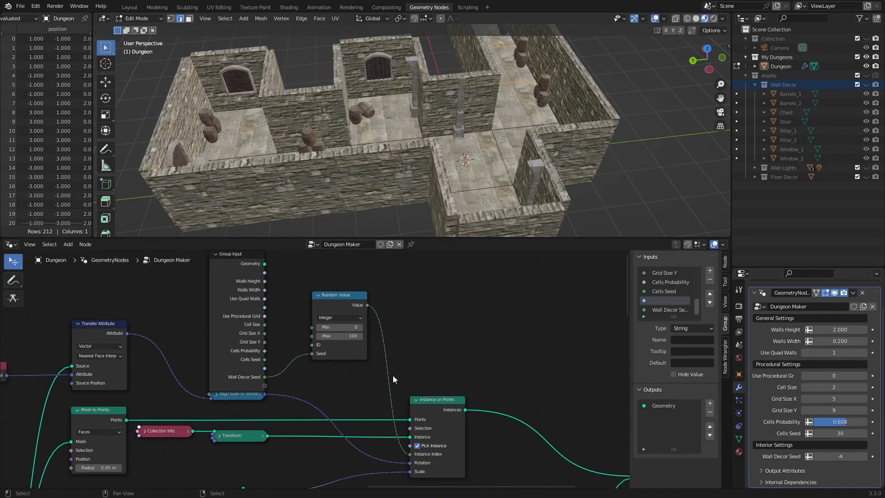
middle_click_drag(393, 375, 427, 382)
left_click(353, 301)
left_click_drag(356, 302, 368, 388)
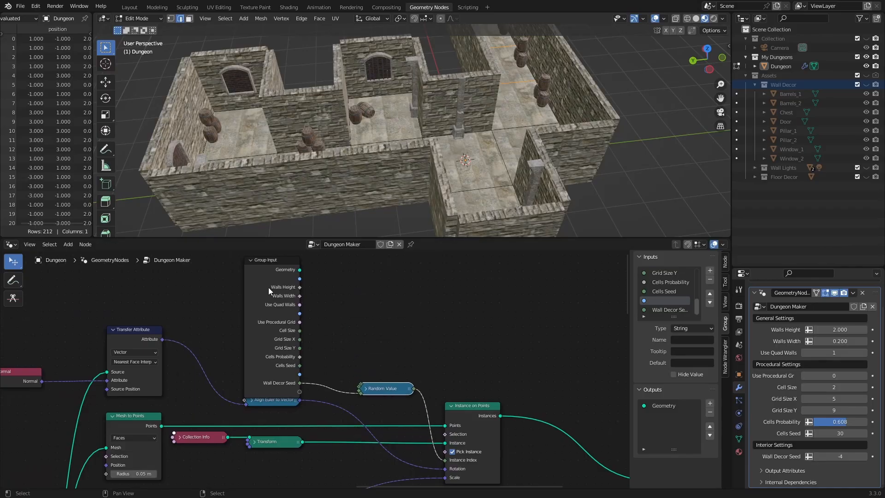
left_click(250, 260)
left_click_drag(267, 270, 260, 365)
- Move the Instance on Points node farther from its input nodes to make room in the tree
middle_click_drag(492, 111, 444, 97)
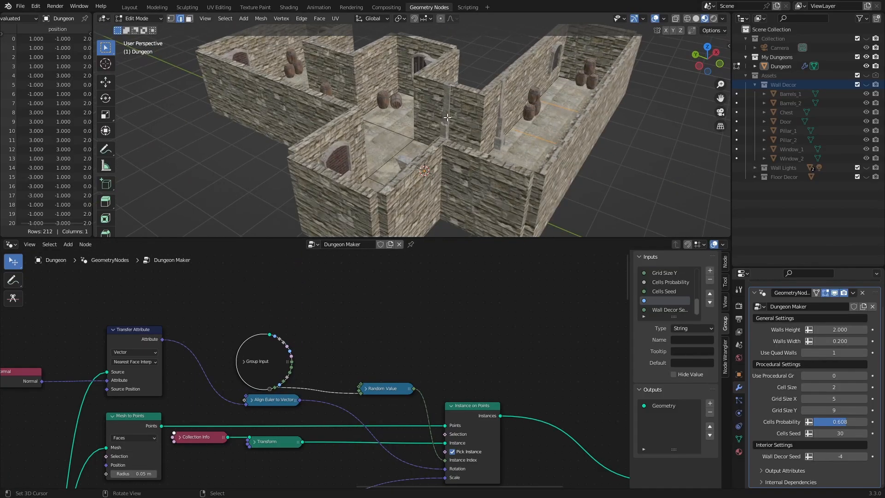
scroll(431, 353, "up", 2)
middle_click_drag(430, 353, 405, 289)
left_click_drag(460, 361, 517, 359)
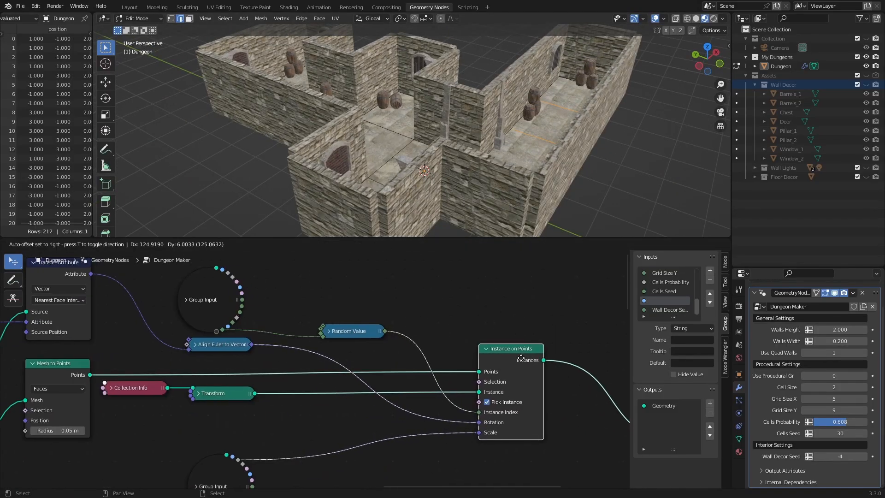
middle_click_drag(441, 307, 454, 351)
- Add a second Random Value node above the first one and set its data type to Boolean
key("shift+a")
type("rando")
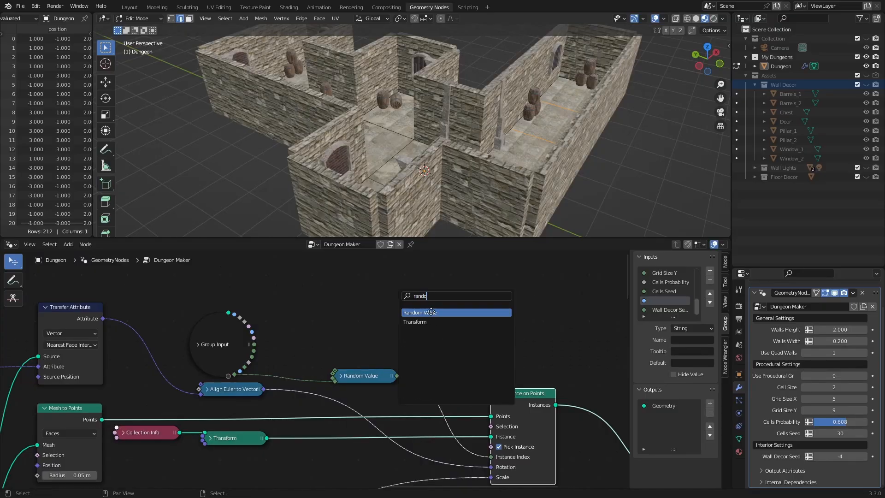
key("Return")
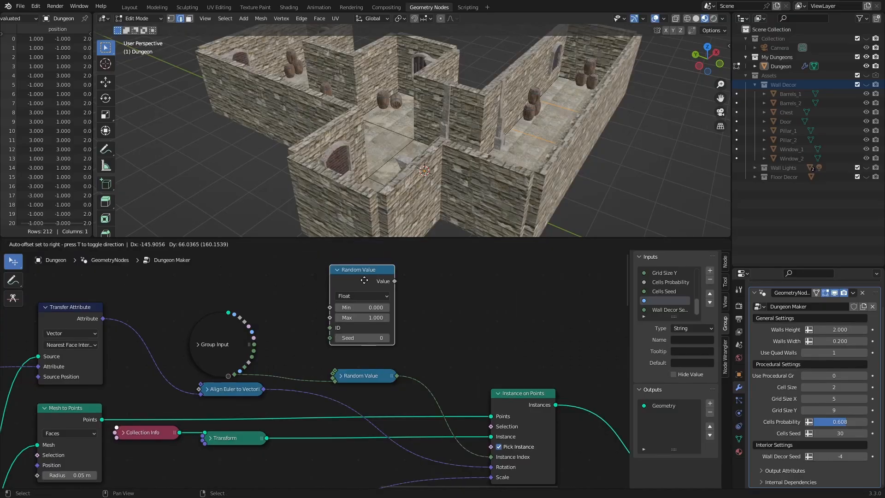
left_click(369, 278)
middle_click_drag(370, 284, 319, 282)
scroll(319, 288, "down", 1)
left_click(318, 289)
left_click(309, 327)
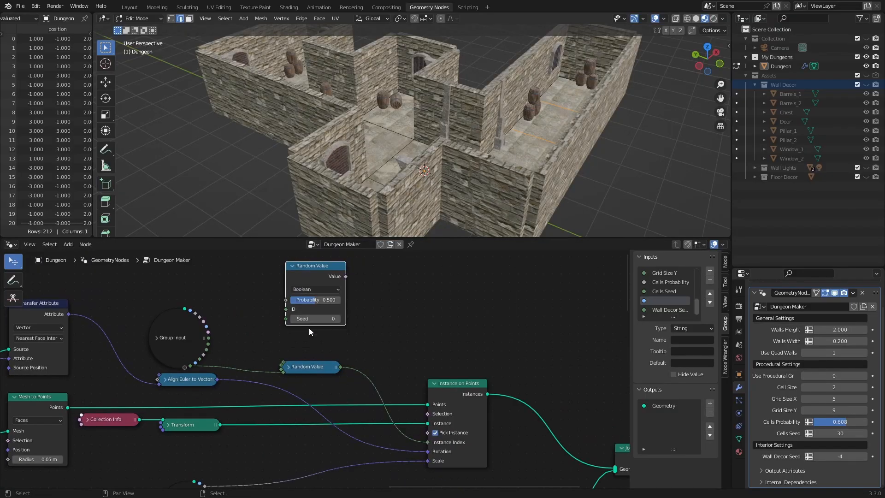
- Connect the Boolean Random Value to the Selection of Instance on Points and set its Probability to 0.592
left_click_drag(346, 276, 428, 413)
middle_click_drag(422, 312, 456, 358)
scroll(455, 358, "up", 2)
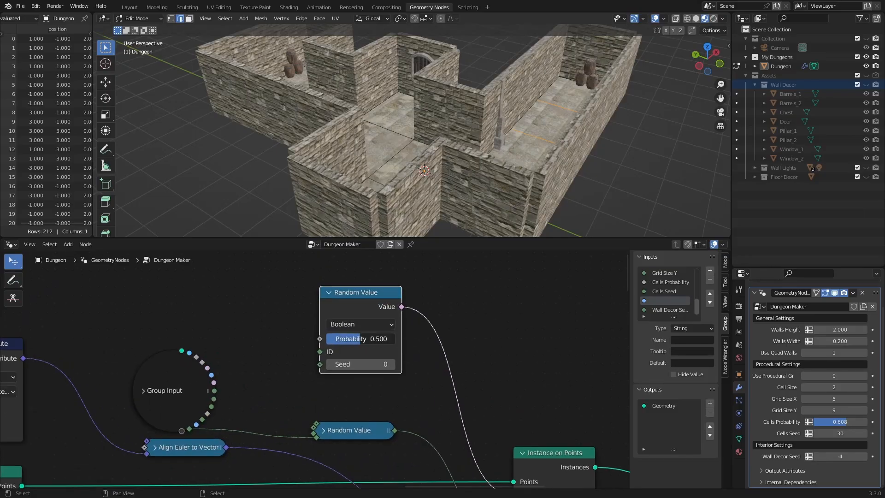
mouse_move(350, 339)
left_mouse_down()
mouse_move(394, 338)
mouse_move(346, 339)
mouse_move(367, 338)
left_mouse_up()
- Try different seeds on the Boolean Random Value node and return its Seed to 0
left_click_drag(364, 364, 394, 364)
double_click(366, 363)
type("0")
key("Return")
- Shift the Boolean Random Value node slightly and set the modifier's Wall Decor Seed to 18
mouse_move(350, 298)
left_mouse_down()
mouse_move(285, 277)
mouse_move(344, 305)
left_mouse_up()
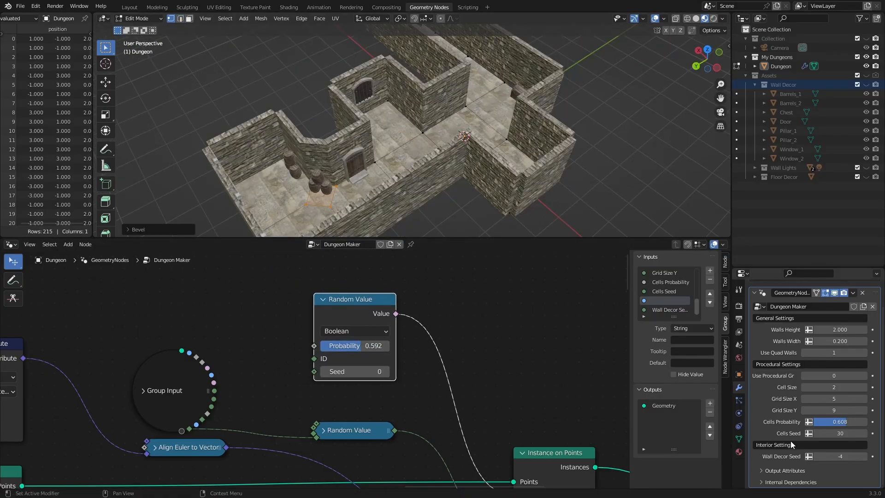
left_click_drag(825, 456, 850, 456)
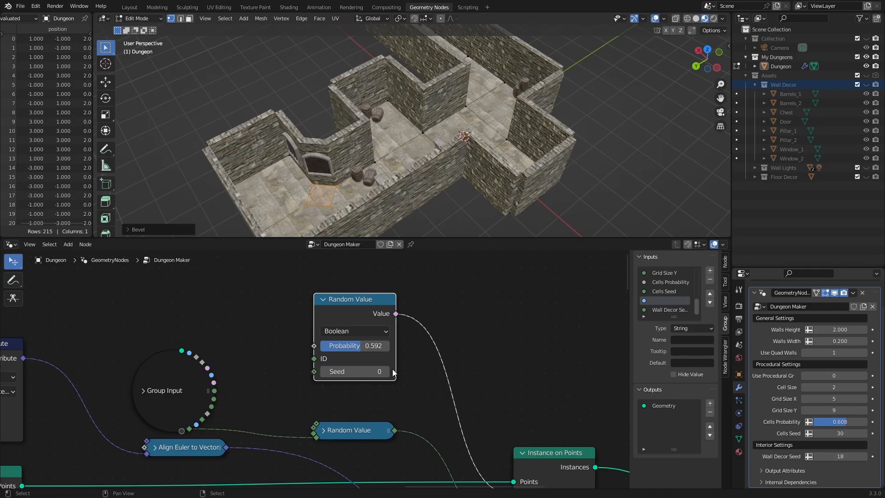
- Vertex-bevel the selected dungeon floor corner so the room's inner corner gets a narrow angled wall
key("s")
left_click(348, 190)
middle_click_drag(348, 190, 365, 167)
key("ctrl+shift+b")
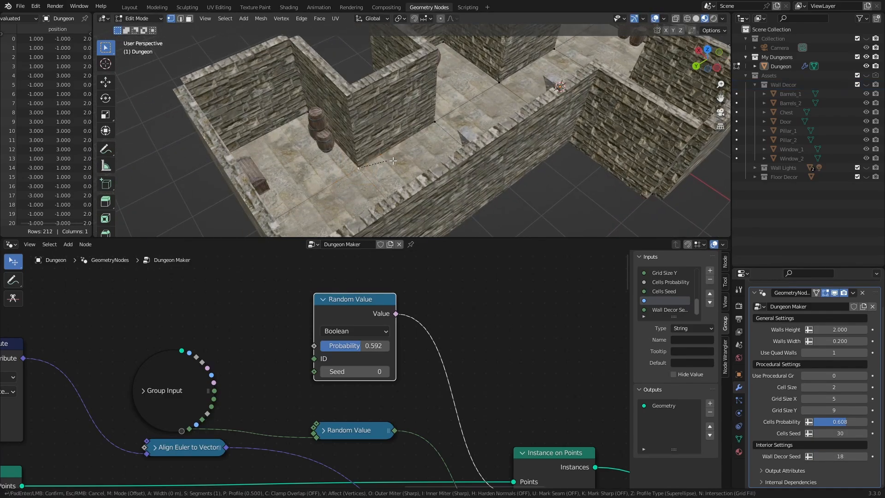
left_click(390, 127)
- Reposition the Transfer Attribute node fed by the Normal node above Mesh to Points
scroll(472, 350, "down", 3)
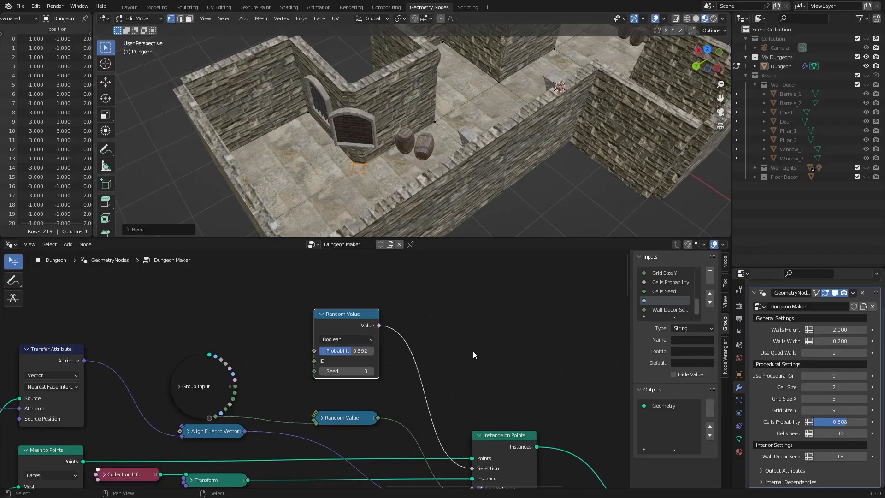
left_click_drag(85, 367, 88, 331)
middle_click_drag(270, 319, 291, 361)
left_click_drag(119, 363, 124, 385)
scroll(218, 354, "down", 3)
middle_click_drag(217, 355, 222, 310)
left_click_drag(164, 342, 161, 356)
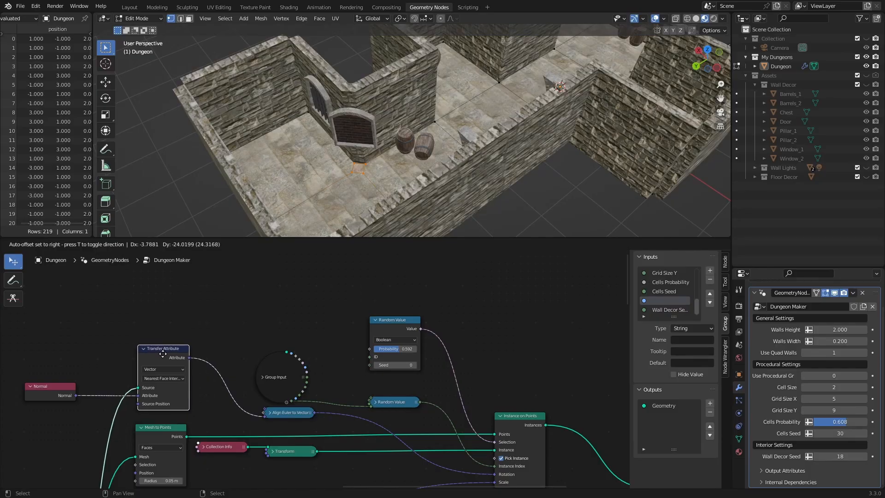
- Duplicate the Transfer Attribute node, place the copy above the original and set its data type to Float
middle_click_drag(262, 323, 358, 310)
scroll(286, 335, "down", 1)
middle_click_drag(285, 336, 312, 346)
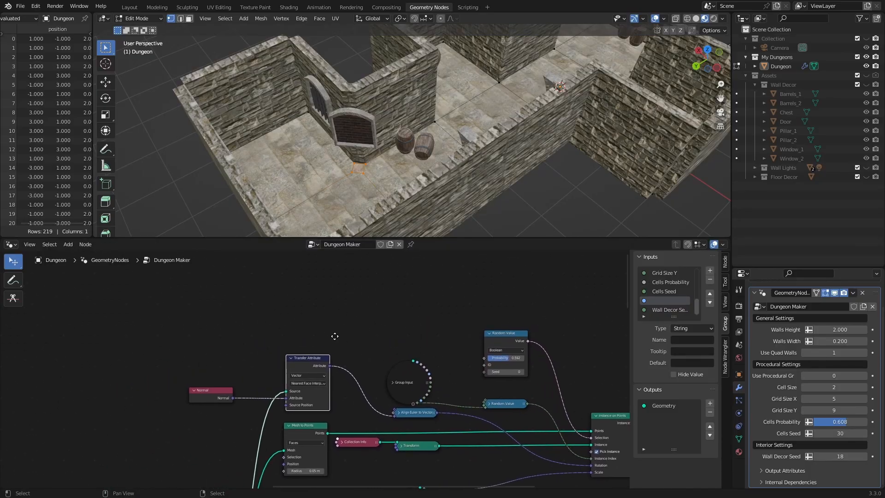
scroll(303, 365, "up", 2)
key("shift+d")
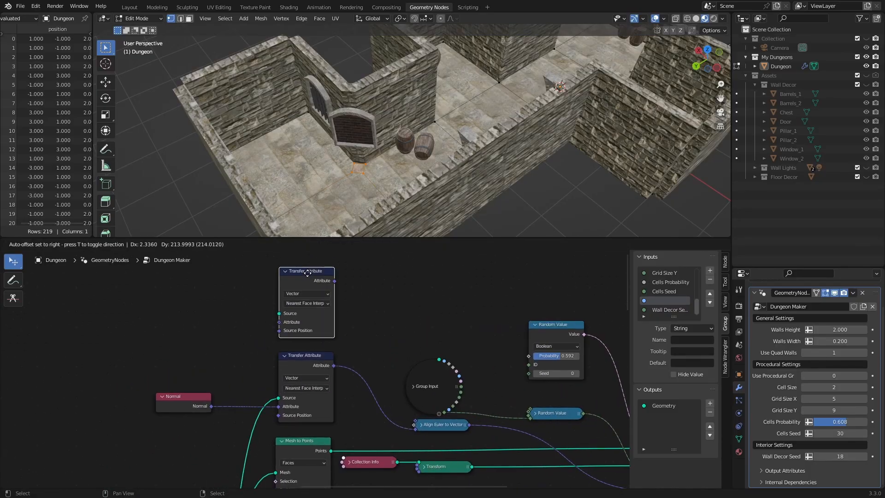
left_click(307, 269)
middle_click_drag(173, 302, 222, 332)
left_click(358, 321)
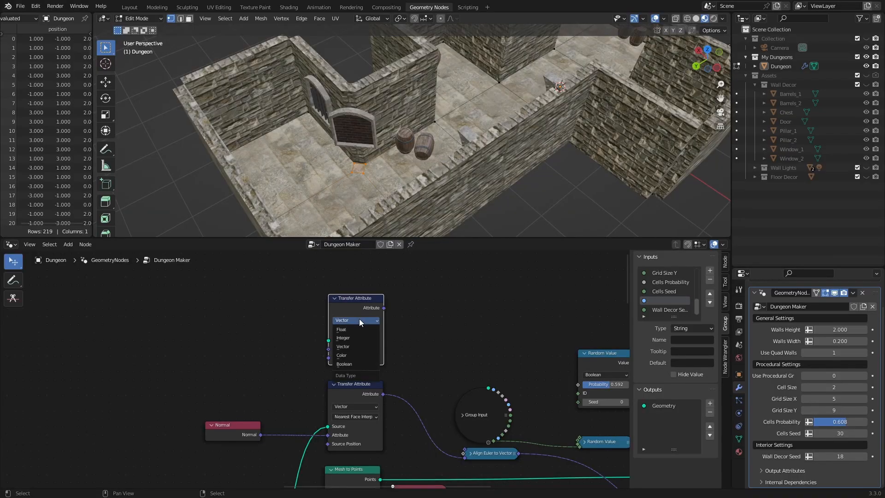
left_click(350, 330)
- Add a Face Area node and connect its Area to the Attribute input of the Float Transfer Attribute node
key("shift+a")
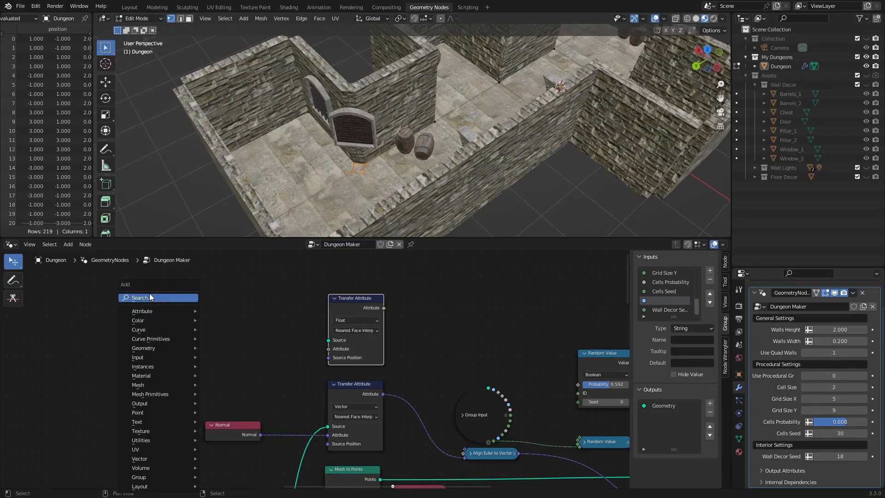
left_click(151, 297)
type("face")
key("Return")
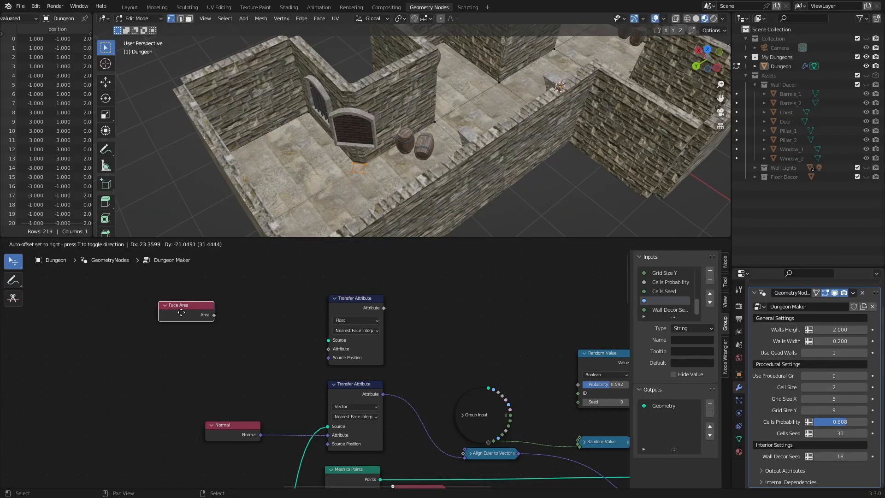
left_click(280, 345)
scroll(280, 344, "up", 2)
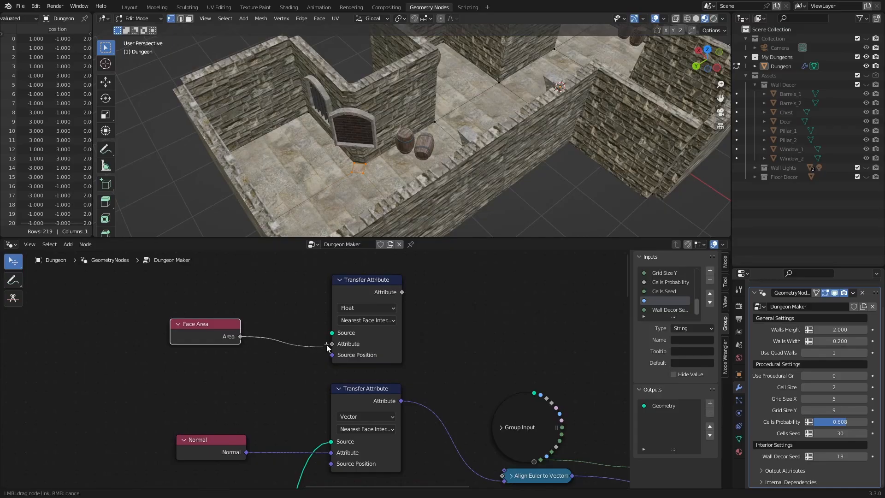
left_click_drag(209, 326, 222, 334)
- Connect the mesh output that feeds the other Transfer Attribute to the Float Transfer Attribute's Source, and adjust the Face Area node's position
scroll(281, 372, "down", 2)
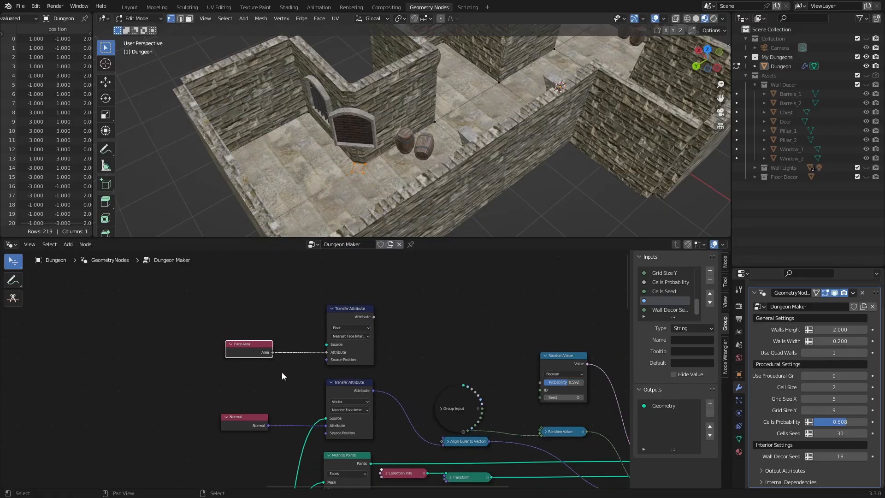
middle_click_drag(270, 377, 272, 370)
scroll(283, 302, "down", 3)
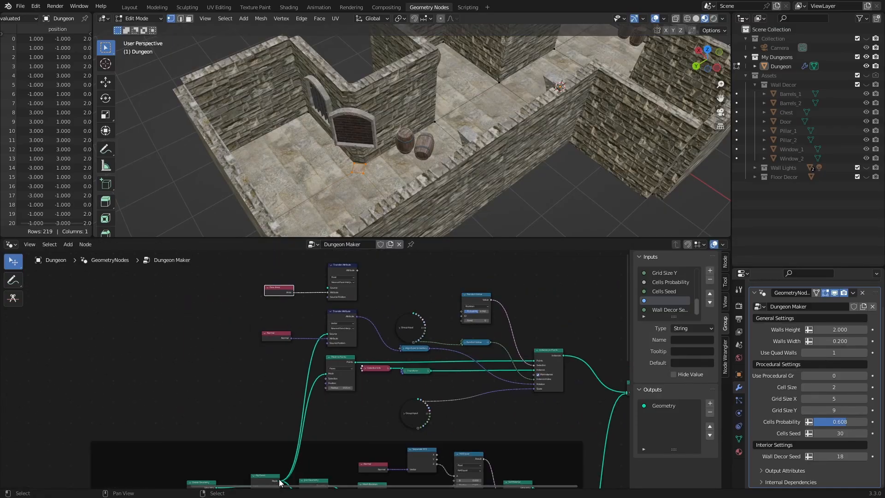
left_click_drag(280, 481, 327, 287)
scroll(387, 272, "up", 2)
middle_click_drag(381, 318, 358, 333)
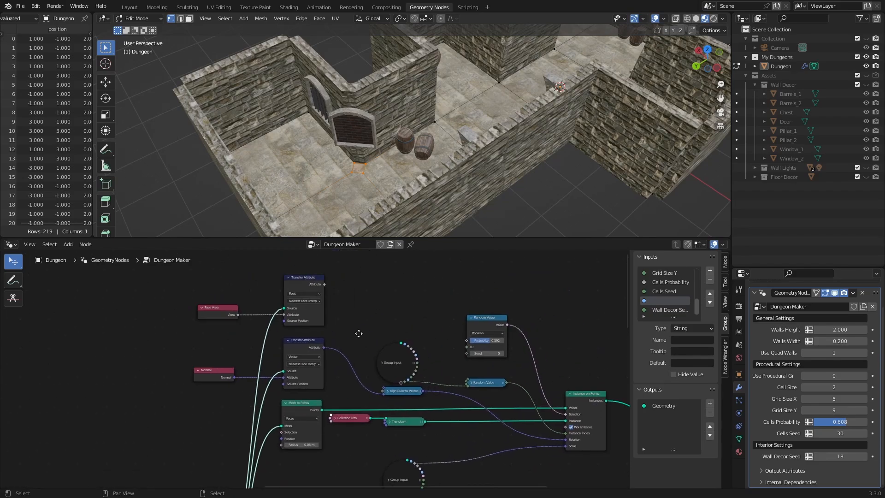
scroll(358, 333, "up", 3)
left_click_drag(92, 391, 88, 354)
scroll(375, 137, "up", 3)
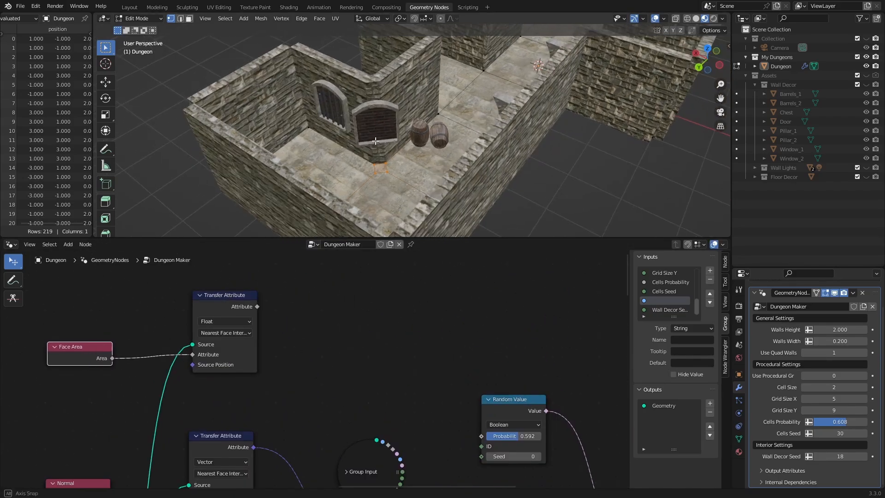
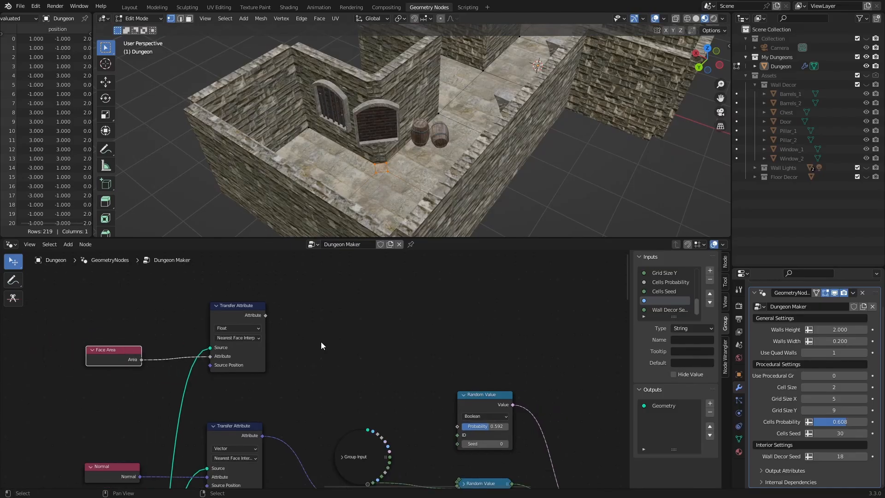
- Add a Group Input node above the Float Transfer Attribute node
scroll(321, 342, "down", 2)
key("shift+a")
type("group in")
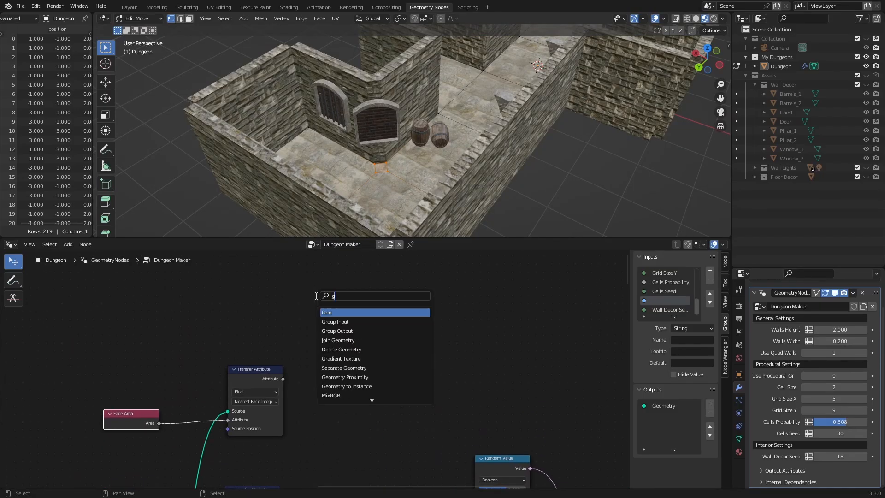
key("Return")
left_click(176, 275)
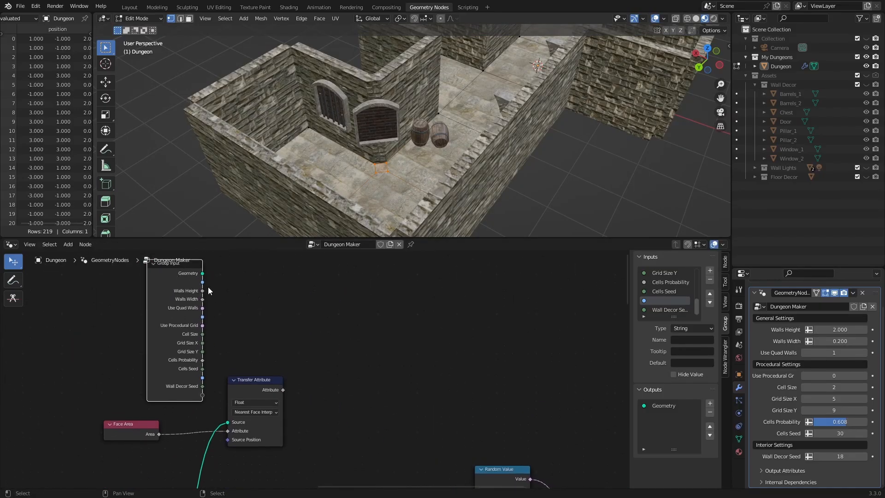
- Add a Math node beside the Float Transfer Attribute and set its operation to Divide
key("shift+a")
type("add")
key("Return")
left_click(353, 353)
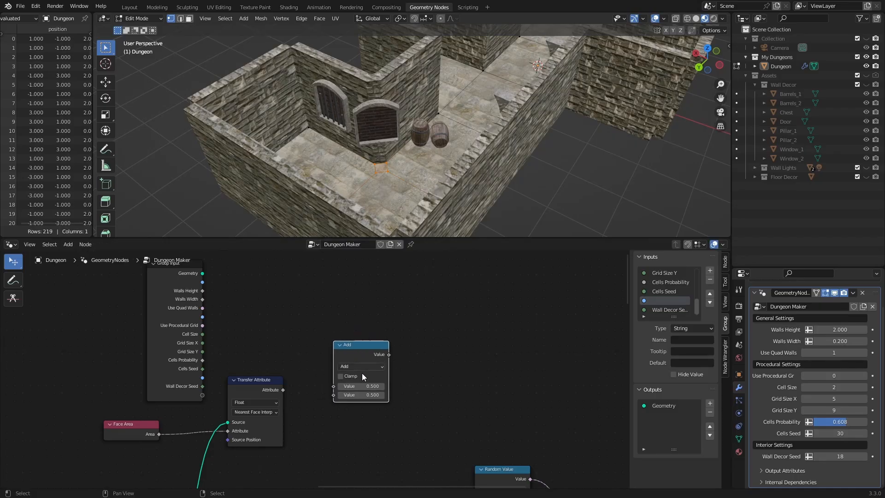
scroll(364, 368, "up", 2)
left_click(373, 366)
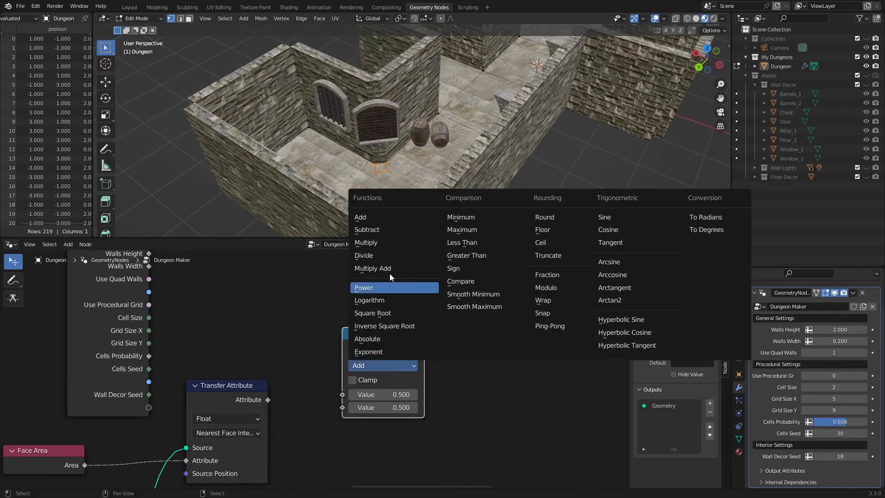
left_click(372, 256)
- Connect the transferred face area to the Divide node's first value and Walls Height to its second value
left_click_drag(267, 399, 269, 358)
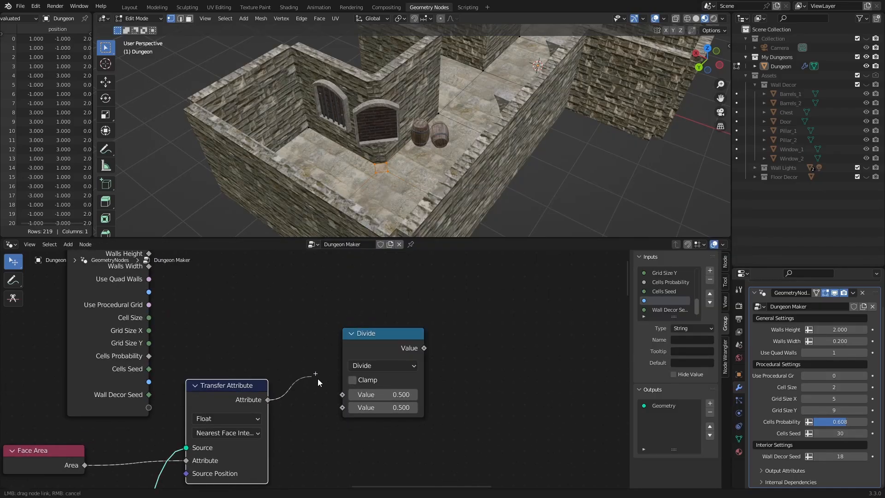
left_click_drag(341, 394, 342, 394)
scroll(225, 346, "down", 2)
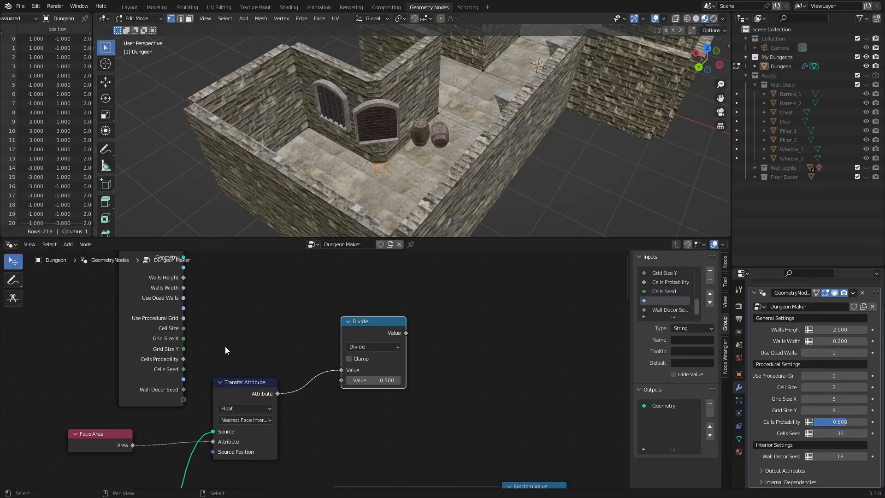
left_click_drag(169, 305, 326, 408)
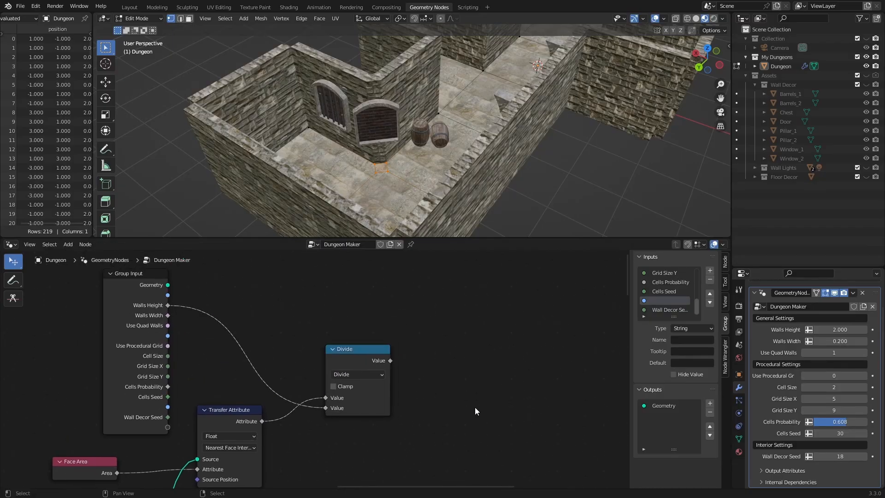
- Add a Compare node after the Divide node and connect the Divide result to its A input
middle_click_drag(475, 409, 337, 338)
scroll(379, 377, "up", 1)
middle_click_drag(410, 376, 390, 374)
key("shift+a")
type("comp")
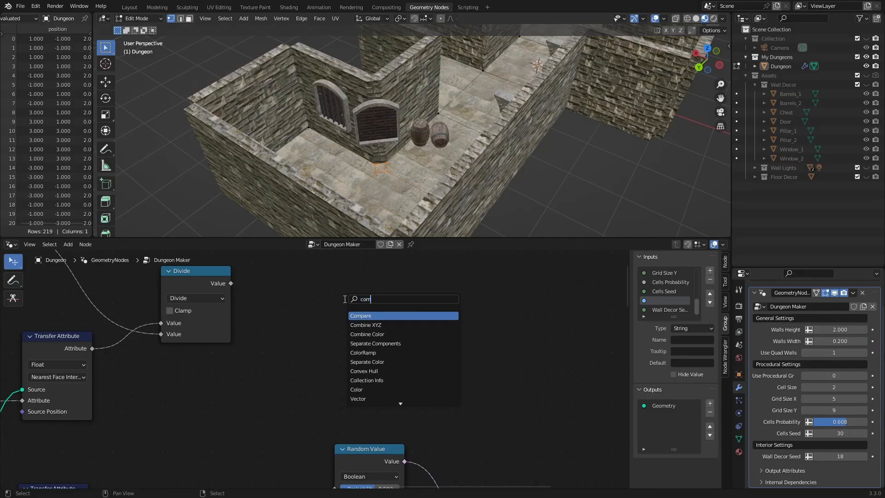
left_click(367, 315)
left_click(364, 318)
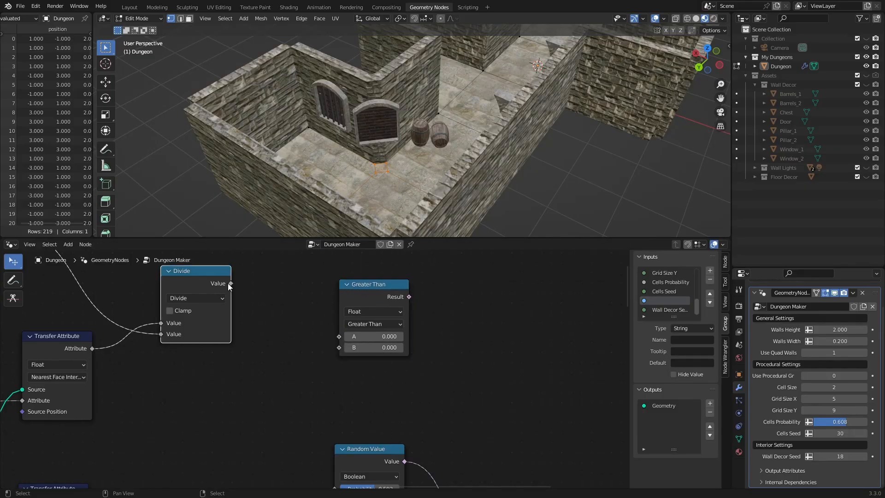
left_click_drag(231, 283, 347, 335)
left_click_drag(364, 284, 361, 303)
middle_click_drag(502, 404, 441, 393)
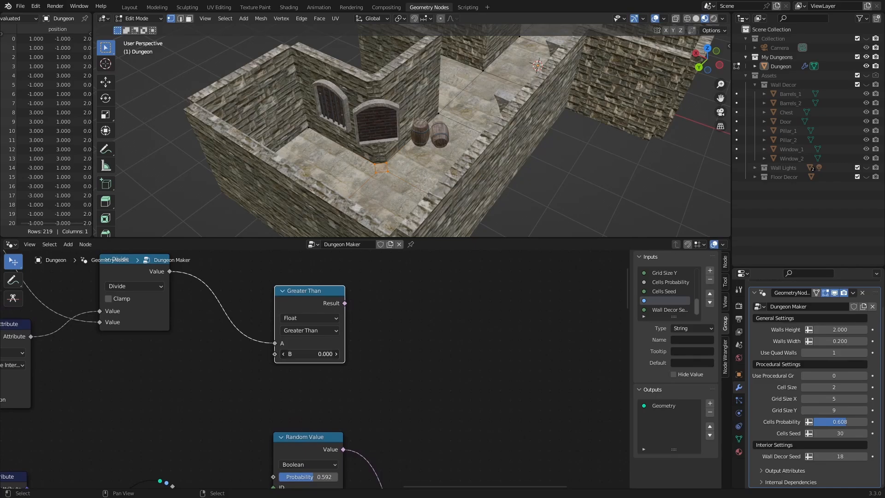
- Set the B threshold of the Greater Than node to 0.7
left_click(308, 353)
type("1.5")
key("Return")
scroll(415, 375, "down", 4)
middle_click_drag(447, 401, 433, 379)
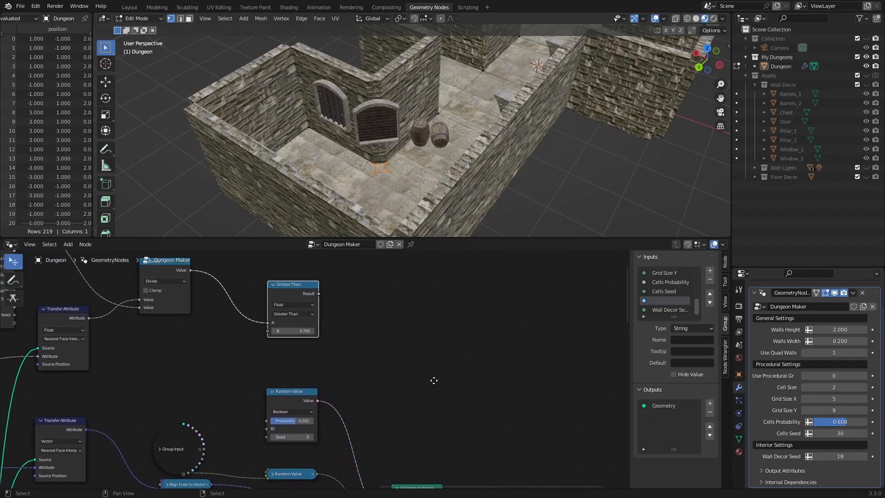
- Add a Math node near the Boolean Random Value node and set its operation to Multiply
scroll(400, 375, "up", 3)
key("shift+a")
type("add")
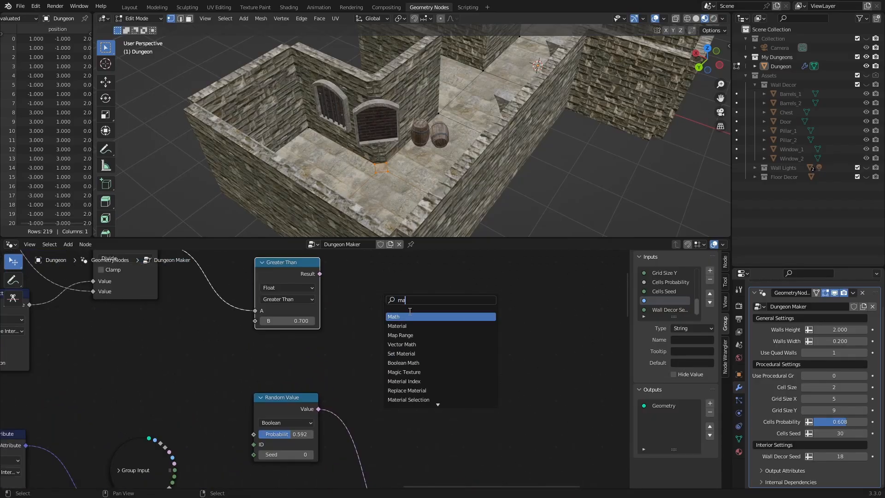
key("Return")
left_click(408, 332)
middle_click_drag(491, 362, 464, 341)
left_click(371, 335)
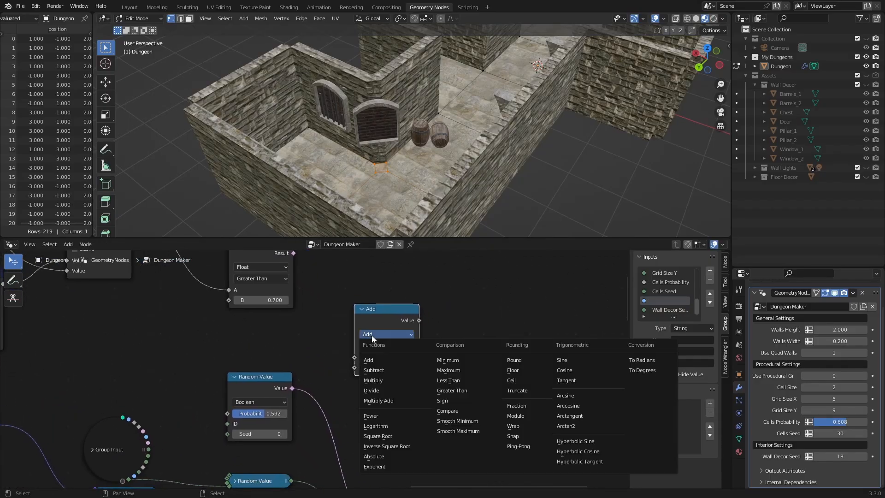
left_click(383, 379)
- Insert the Multiply node between the Boolean Random Value and the Selection input, and connect the Greater Than result to its first value
left_click_drag(383, 368, 338, 382)
scroll(322, 371, "down", 1)
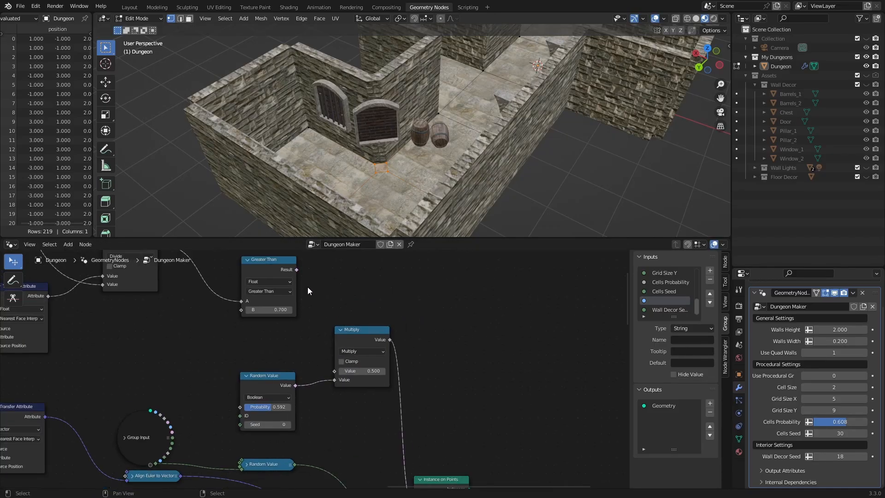
left_click_drag(296, 270, 335, 370)
- Test the wall decor on the angled corner by scaling its floor face, cancel the scaling and return to Object Mode
scroll(394, 163, "up", 4)
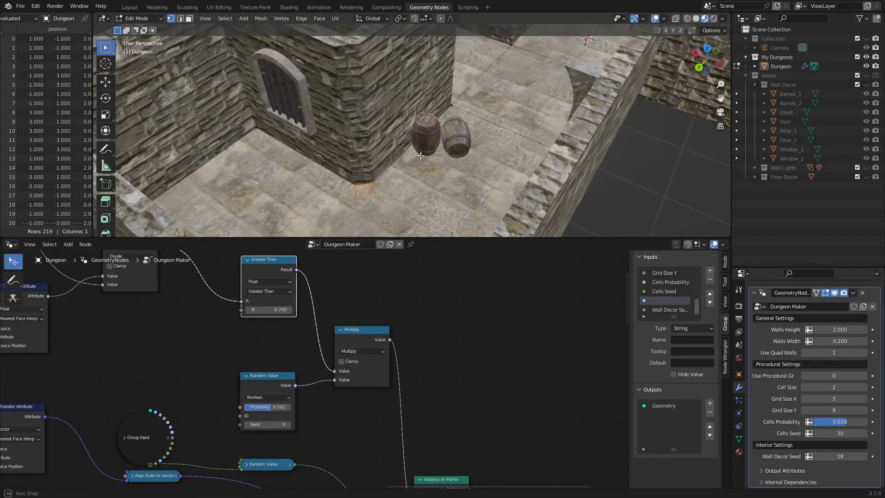
key("s")
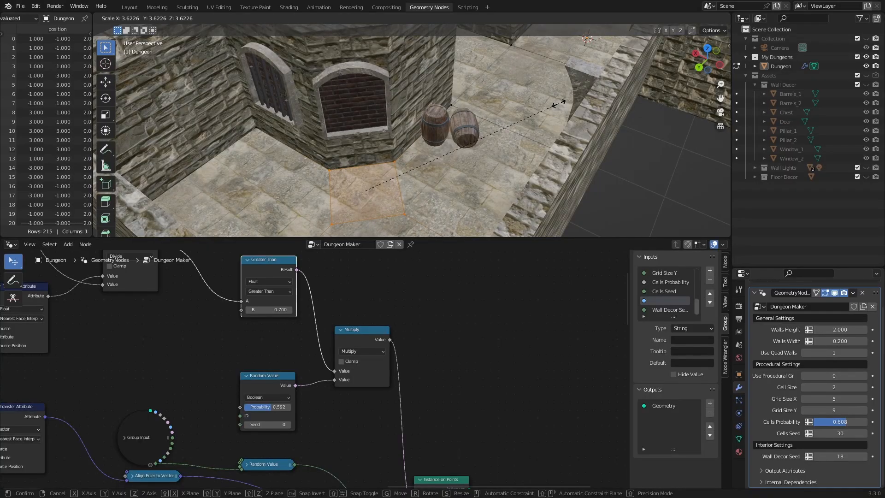
key("Escape")
scroll(424, 155, "down", 5)
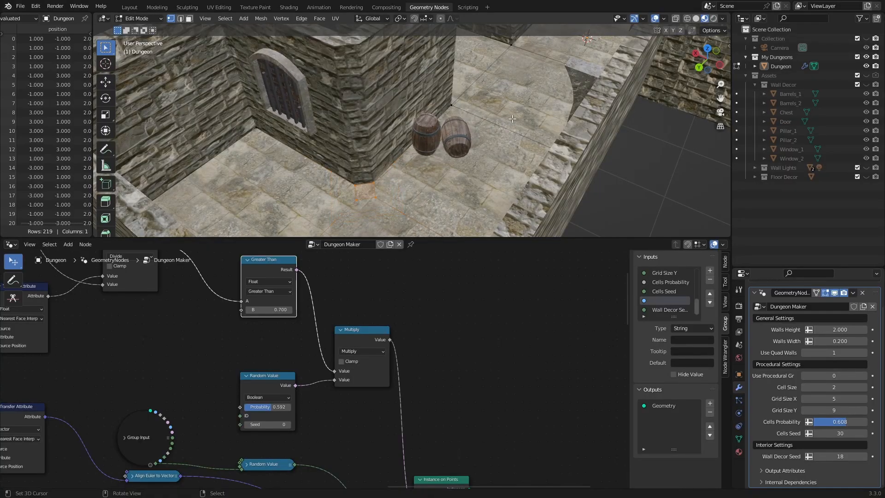
left_click_drag(425, 156, 411, 175, "ctrl+alt")
key("Tab")
- Move the Join Geometry and Group Output nodes farther along and enclose the wall decor nodes in a frame
scroll(430, 363, "down", 5)
left_click_drag(431, 392, 309, 262, "alt")
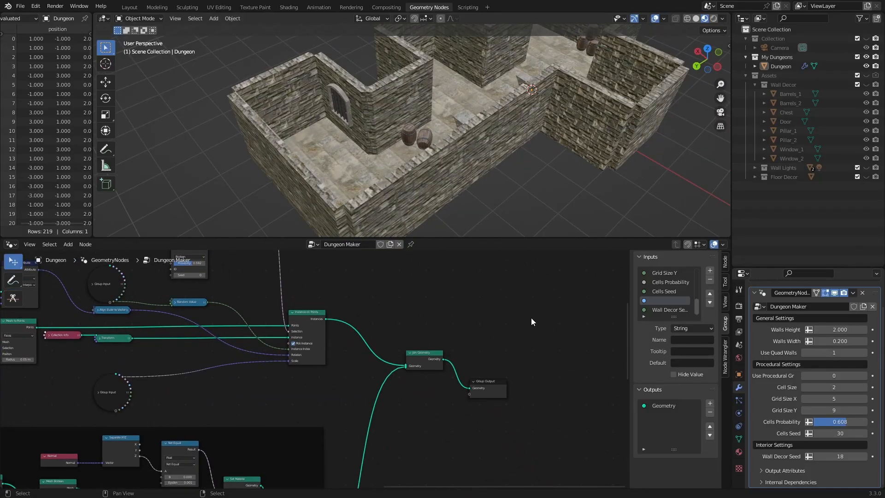
left_click_drag(530, 317, 317, 392)
key("g")
left_click(385, 398)
scroll(385, 398, "down", 3)
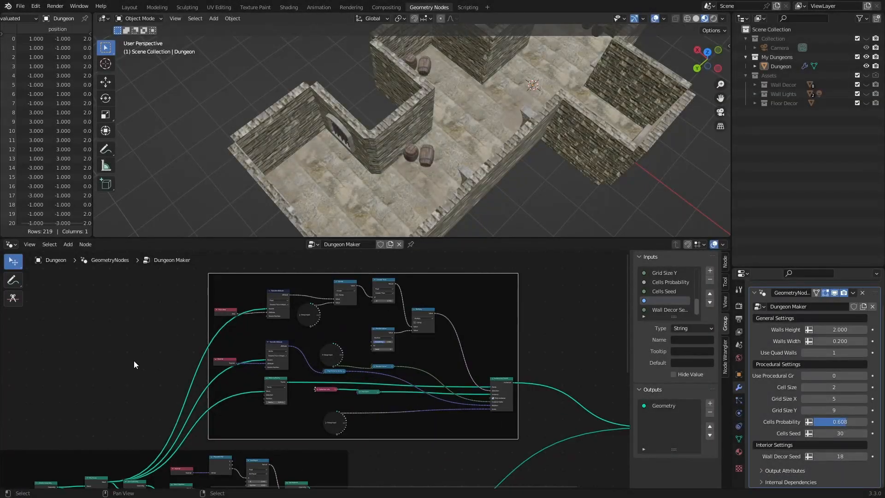
- Nudge the node below the branching mesh links slightly away from them
middle_click_drag(162, 344, 162, 318)
scroll(161, 319, "down", 1)
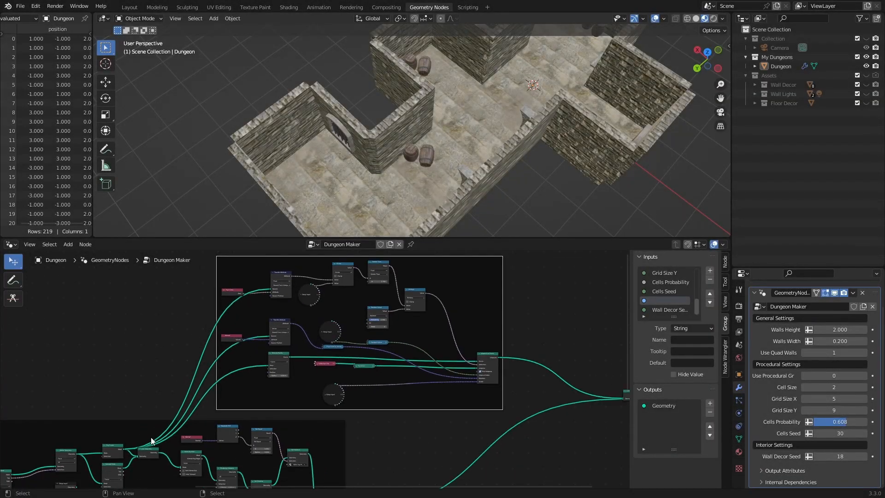
left_click_drag(151, 451, 157, 459)
scroll(324, 369, "up", 3)
middle_click_drag(128, 354, 99, 446)
scroll(352, 350, "up", 1)
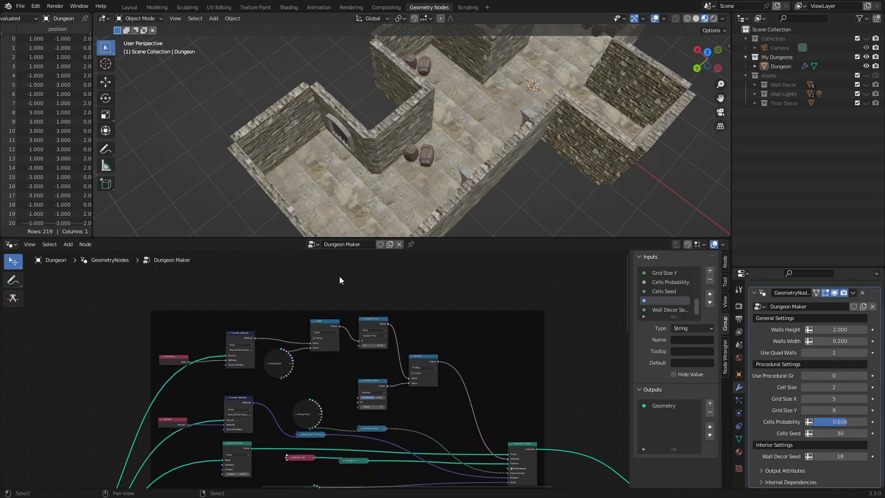
- Add a Mesh to Points node set to Faces above the wall decor frame and feed the wall mesh into it
middle_click_drag(174, 364, 232, 429)
scroll(309, 366, "up", 4)
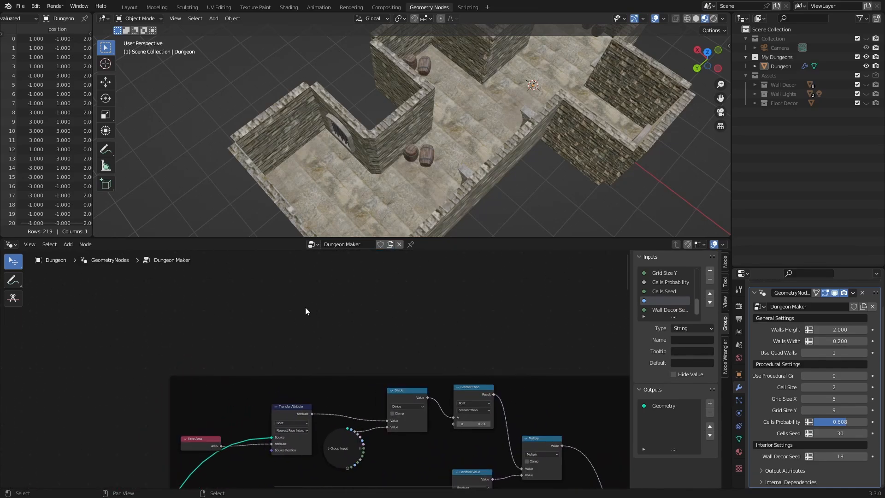
key("shift+a")
left_click(292, 298)
type("mesh to")
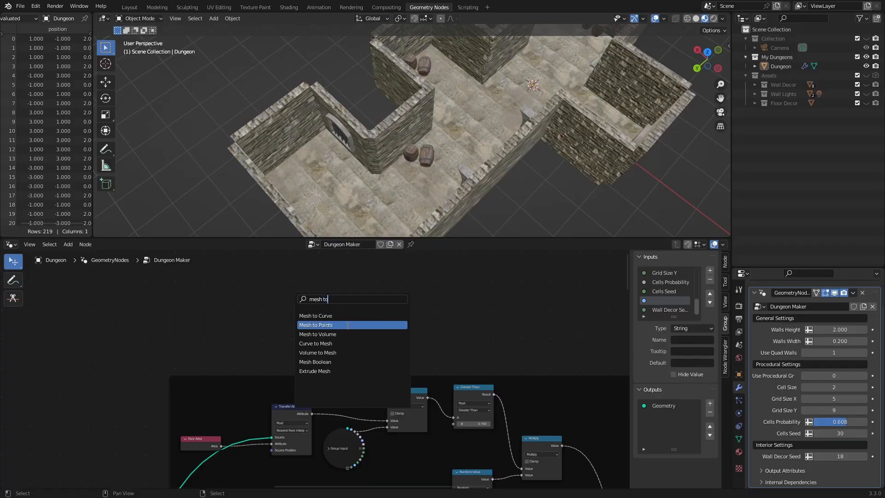
left_click(316, 324)
left_click(355, 311)
scroll(355, 310, "up", 2)
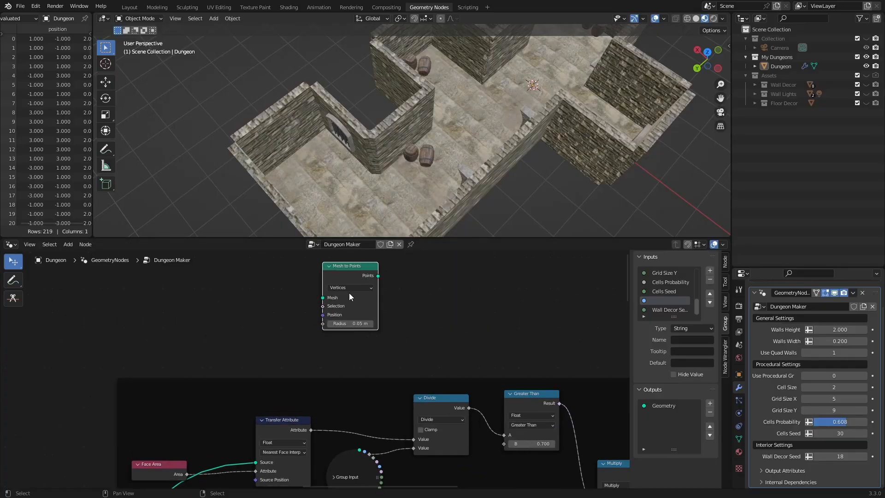
left_click(342, 314)
scroll(217, 411, "down", 5)
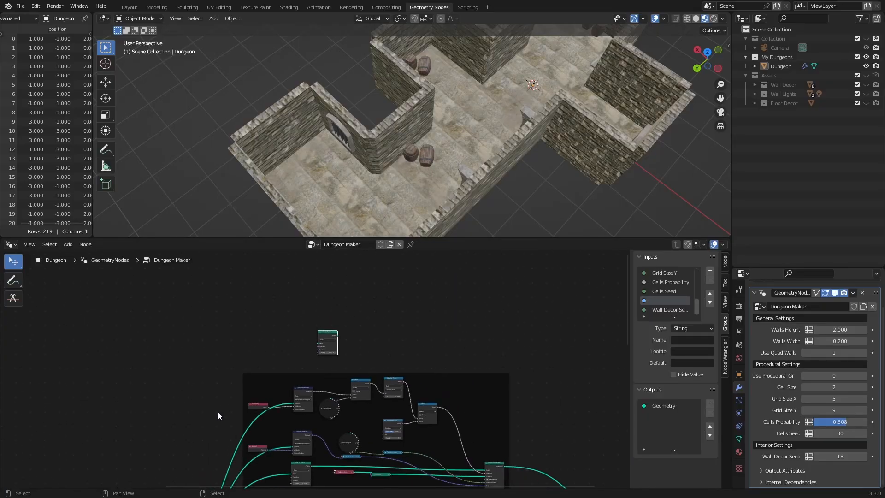
left_click_drag(225, 459, 383, 304)
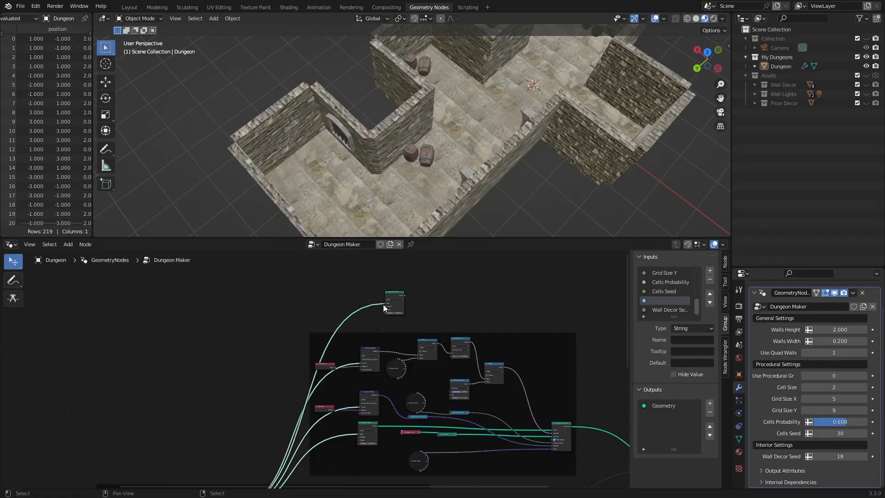
scroll(399, 270, "up", 2)
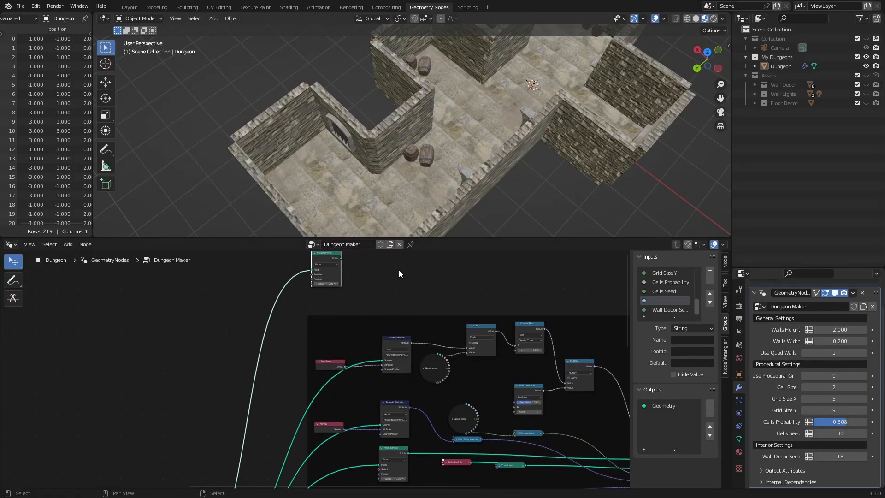
- Add an Instance on Points node and connect the new Mesh to Points node's Points output to its Points input
middle_click_drag(399, 269, 313, 337)
scroll(323, 333, "up", 1)
middle_click_drag(510, 279, 389, 296)
key("shift+a")
left_click(390, 296)
type("ins")
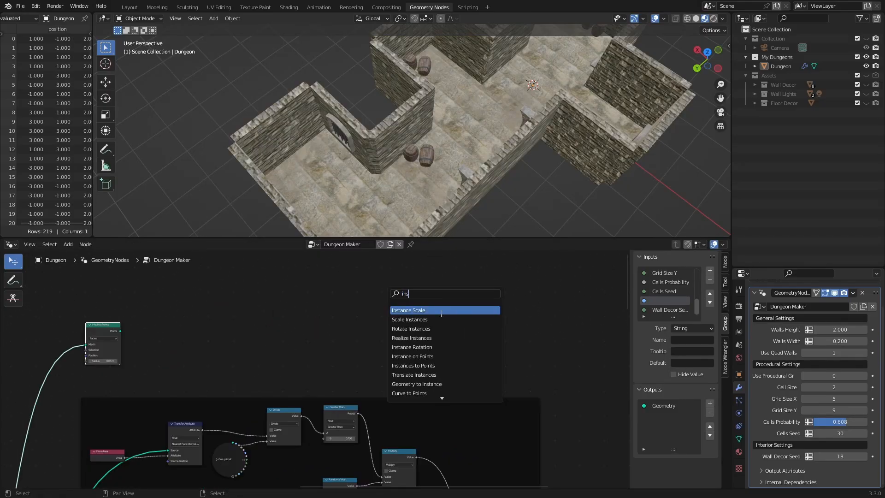
left_click(415, 355)
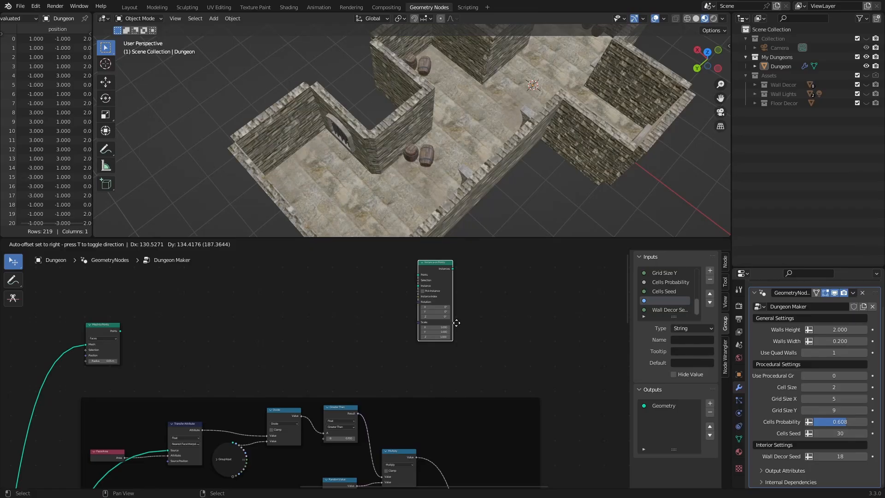
left_click(466, 364)
scroll(89, 336, "up", 1)
left_click_drag(49, 317, 470, 296)
scroll(540, 318, "down", 2)
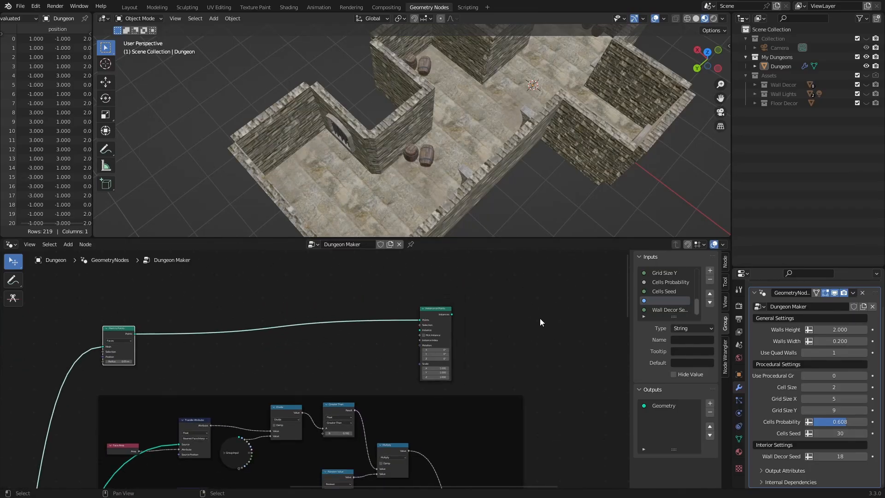
- Move the new Instance on Points node and the Group Output node farther along to make room
middle_click_drag(540, 318, 300, 281)
left_click_drag(301, 280, 435, 294)
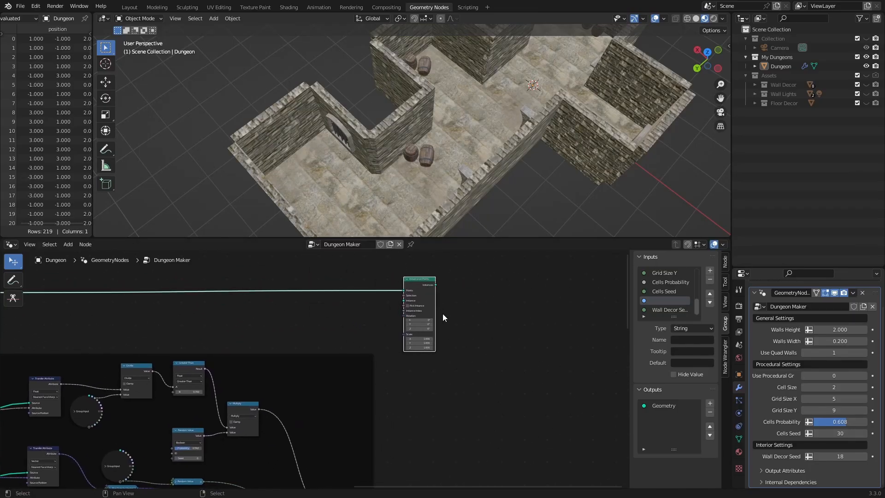
scroll(449, 323, "down", 1)
middle_click_drag(507, 384, 389, 281)
left_click_drag(471, 436, 549, 296)
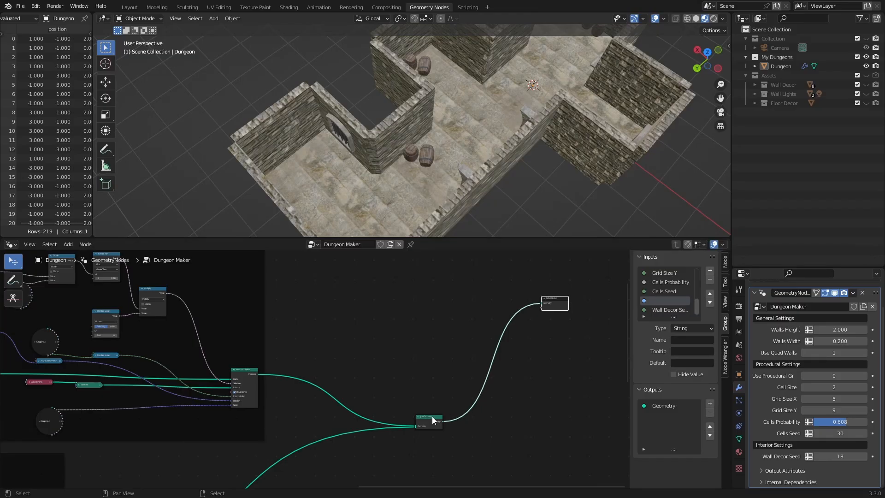
- Duplicate the Join Geometry node in front of the Group Output and connect the new Instance on Points node's Instances to it
left_click(433, 415)
key("shift+d")
left_click(498, 346)
left_click_drag(498, 345, 500, 307)
middle_click_drag(439, 288, 409, 374)
left_click_drag(285, 273, 456, 409)
scroll(279, 359, "up", 2)
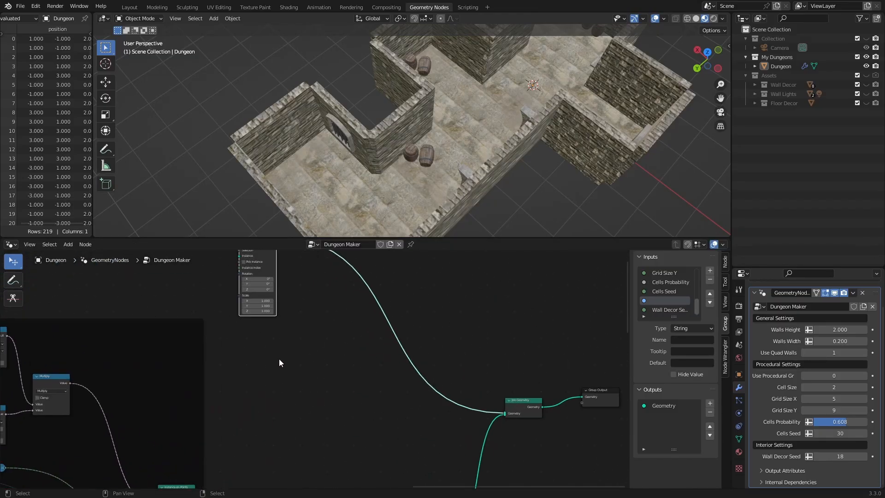
- Bring in the Wall Lights collection as a Collection Info node and connect its Geometry to the new Instance on Points node's Instance input
middle_click_drag(278, 359, 366, 374)
scroll(403, 335, "up", 3)
scroll(332, 373, "down", 4)
left_click_drag(497, 333, 498, 286)
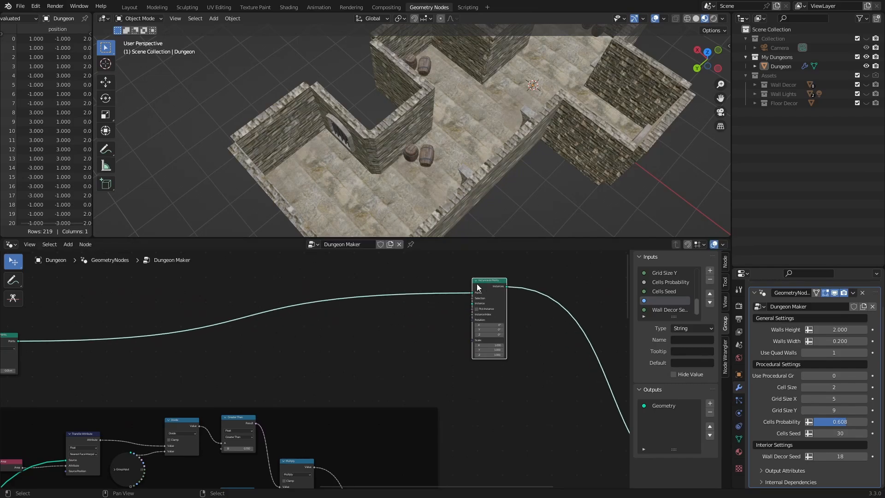
middle_click_drag(288, 334, 321, 356)
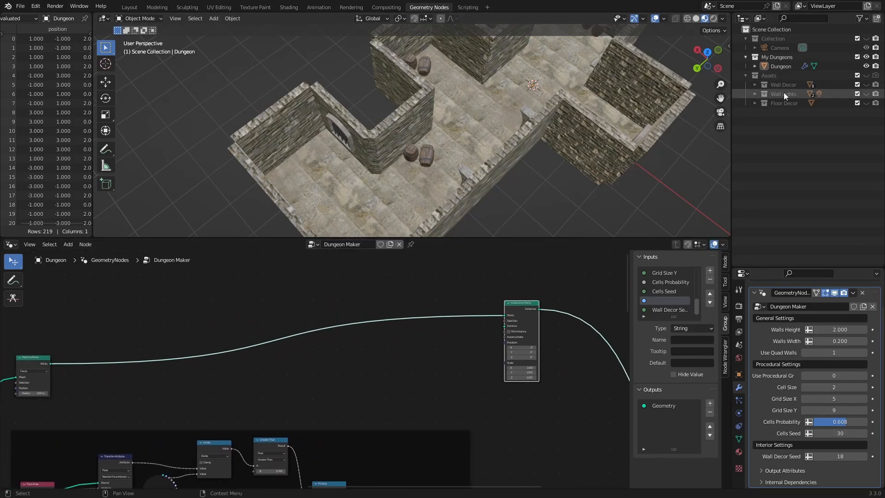
left_click_drag(783, 93, 189, 299)
scroll(180, 322, "up", 2)
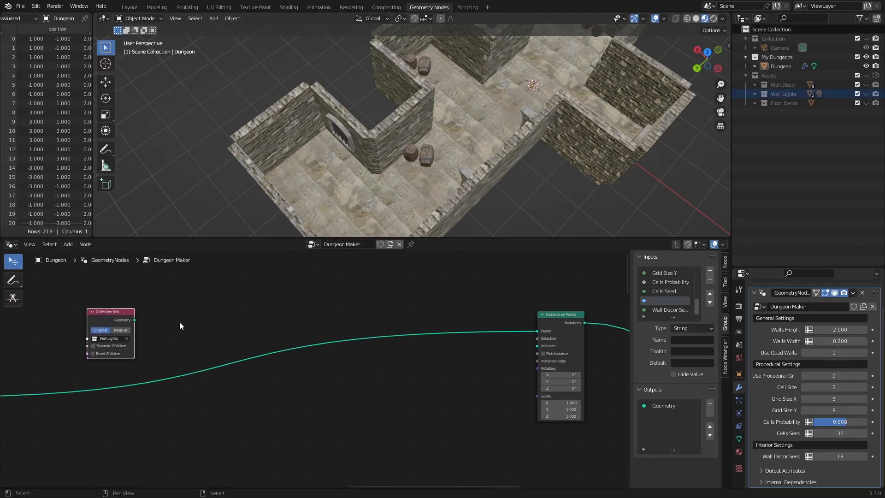
left_click_drag(135, 320, 536, 345)
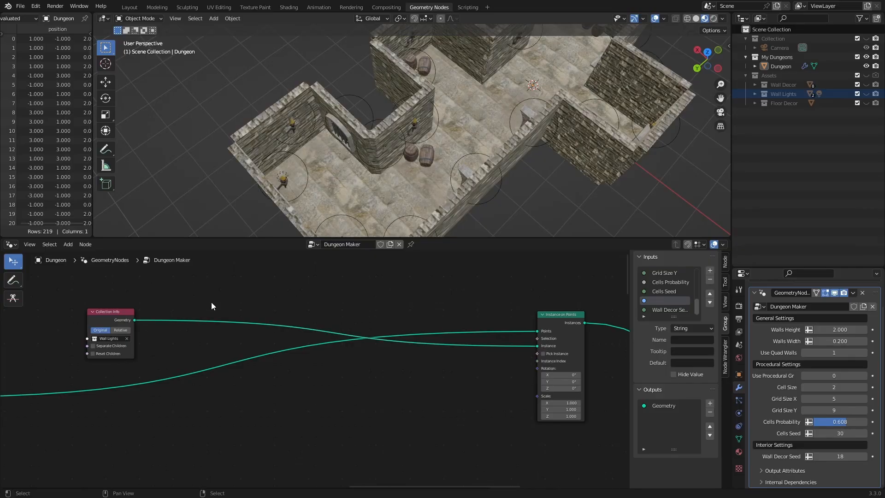
- Examine how the wall lights are placed and oriented along the dungeon walls
scroll(166, 334, "up", 2)
middle_click_drag(166, 338, 391, 349)
scroll(356, 140, "up", 2)
middle_click_drag(356, 140, 475, 107)
scroll(471, 107, "down", 1)
scroll(318, 361, "down", 4)
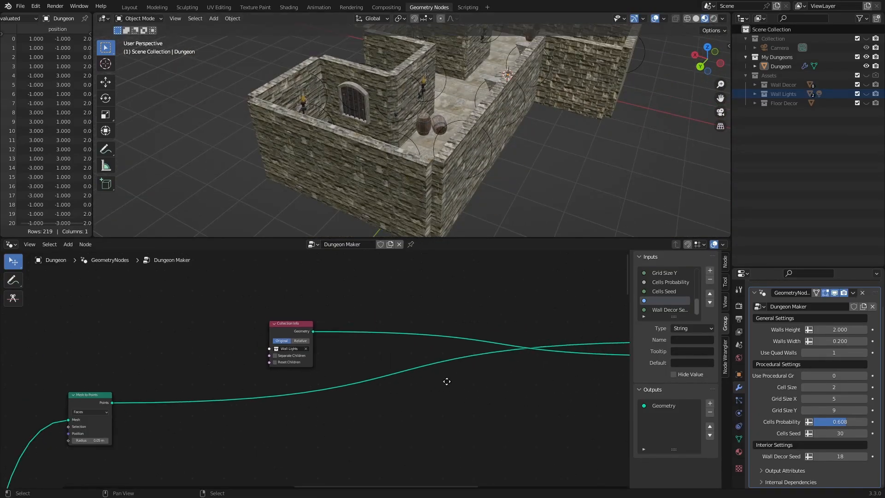
middle_click_drag(446, 381, 135, 361)
scroll(322, 355, "up", 2)
scroll(408, 100, "up", 3)
middle_click_drag(408, 100, 355, 118)
scroll(250, 328, "down", 2)
- Collapse the Wall Lights Collection Info node and move it aside
middle_click_drag(250, 328, 411, 352)
left_click_drag(182, 313, 154, 350)
scroll(380, 136, "down", 2)
- Reposition the Align Euler to Vector and Group Input nodes and connect the aligned rotation to the wall lights' Rotation input
middle_click_drag(468, 390, 362, 303)
middle_click_drag(217, 362, 369, 268)
middle_click_drag(270, 410, 202, 328)
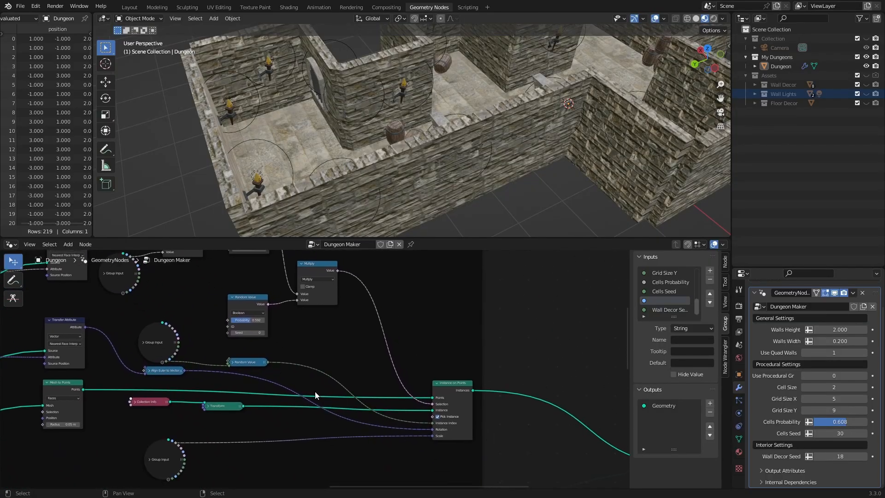
left_click_drag(159, 371, 249, 381)
left_click_drag(168, 339, 200, 310)
left_click_drag(274, 381, 404, 185)
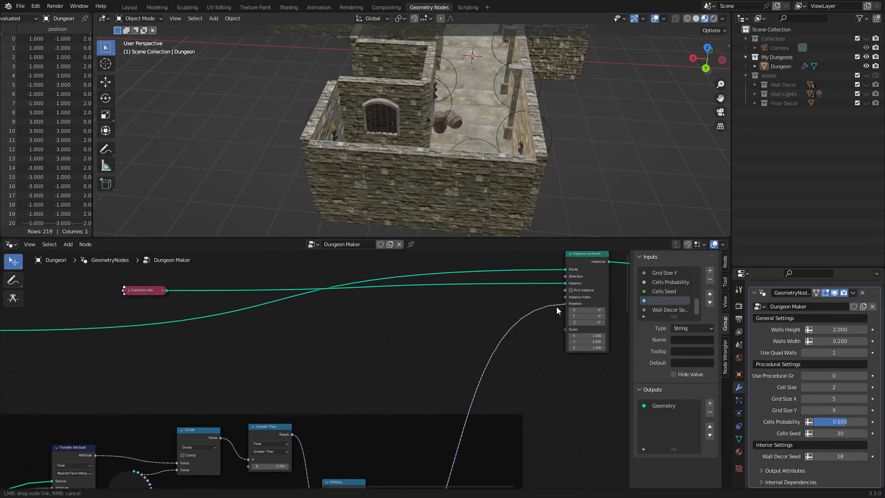
left_click_drag(557, 306, 557, 306)
- Insert a Transform node between the Wall Lights Collection Info and Instance on Points nodes, with its Z rotation set to 180°
middle_click_drag(448, 327, 405, 364)
scroll(448, 86, "up", 4)
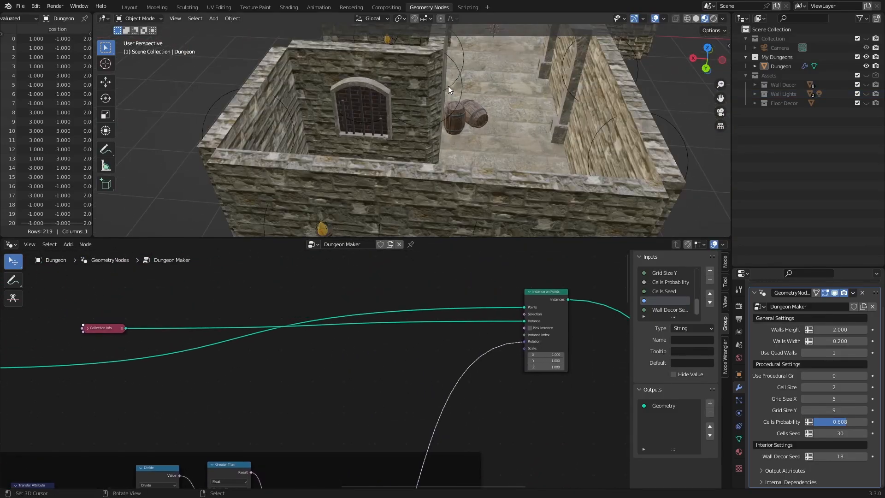
mouse_move(526, 113)
middle_mouse_down()
mouse_move(482, 111)
mouse_move(517, 100)
mouse_move(511, 104)
middle_mouse_up()
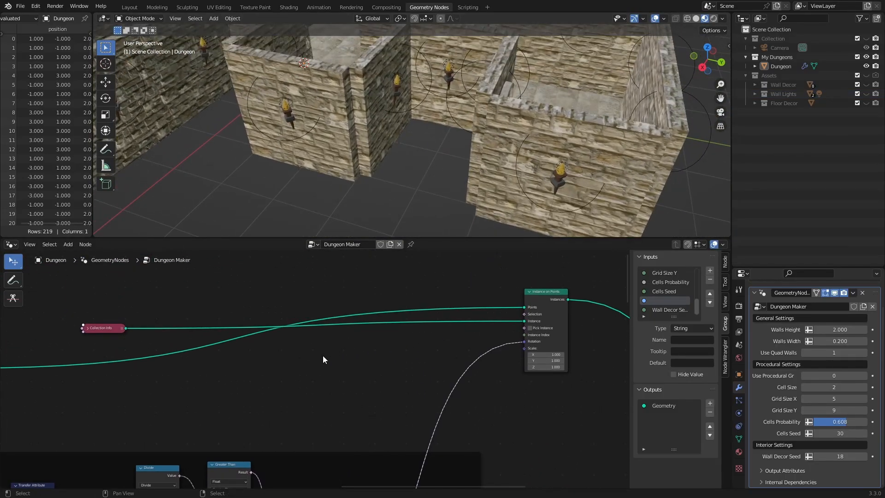
scroll(323, 355, "up", 1)
key("shift+a")
type("transform")
key("Return")
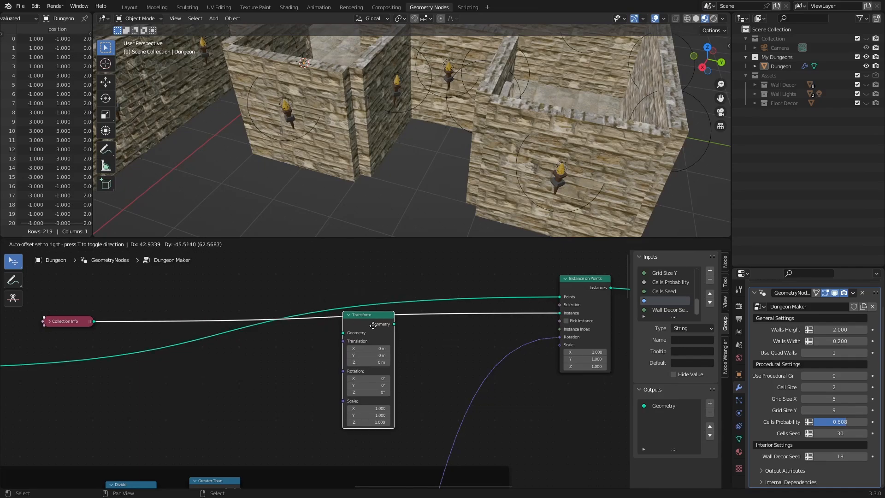
left_click(374, 328)
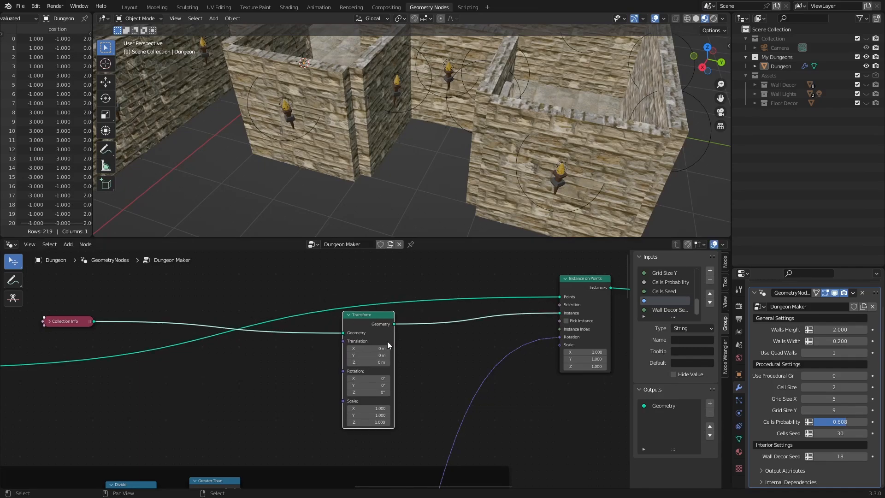
left_click(372, 392)
type("180")
key("Return")
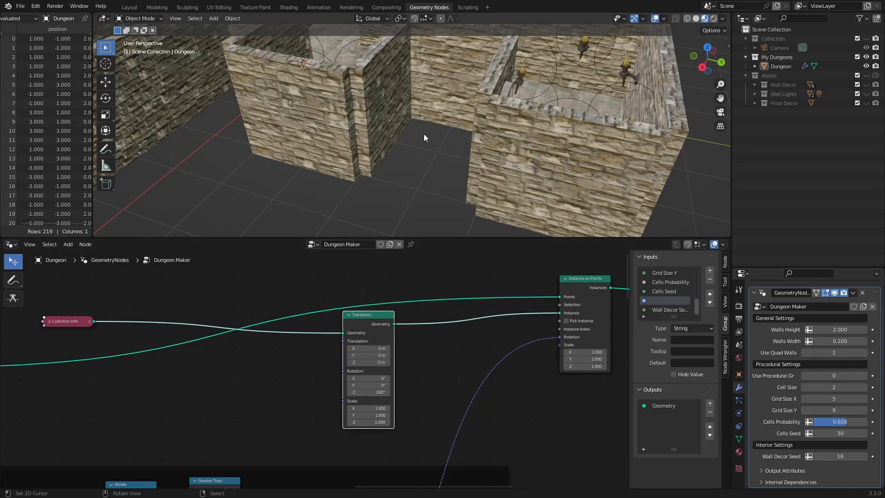
- Set the probability of the wall decor's Boolean Random Value to 0.492
middle_click_drag(423, 133, 322, 129)
scroll(336, 136, "up", 4)
scroll(369, 182, "down", 3)
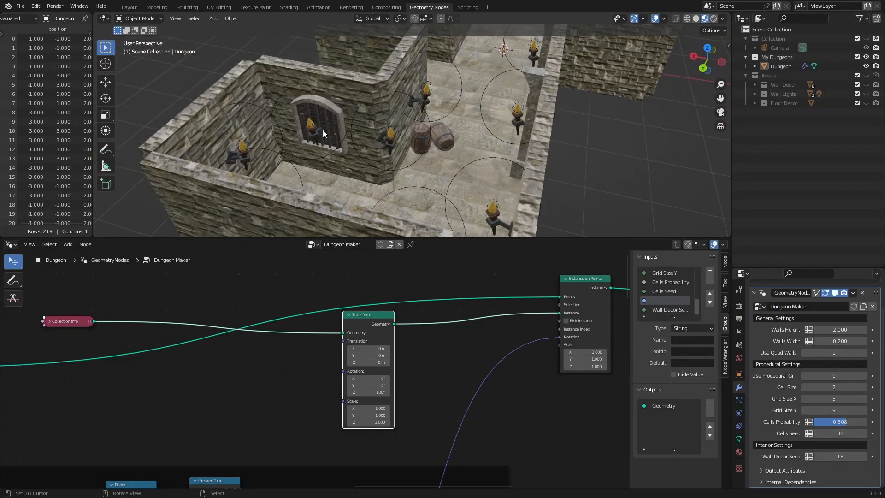
scroll(472, 385, "down", 2)
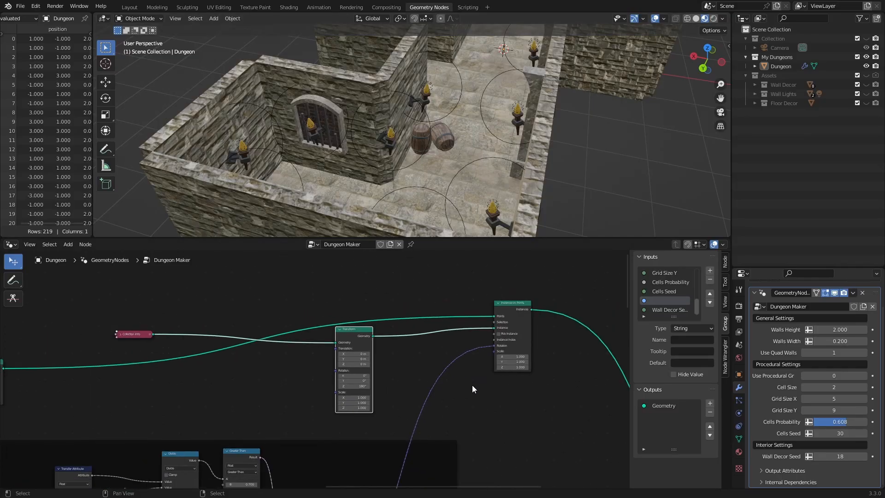
middle_click_drag(472, 386, 444, 291)
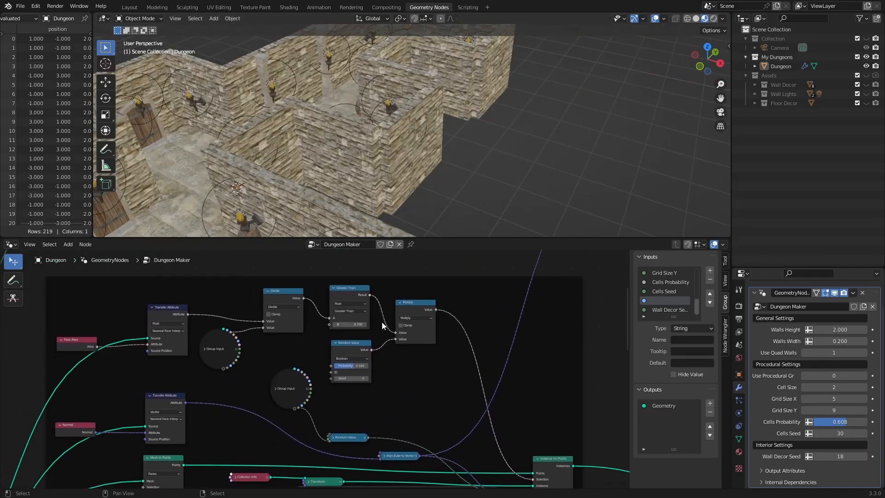
scroll(349, 361, "up", 2)
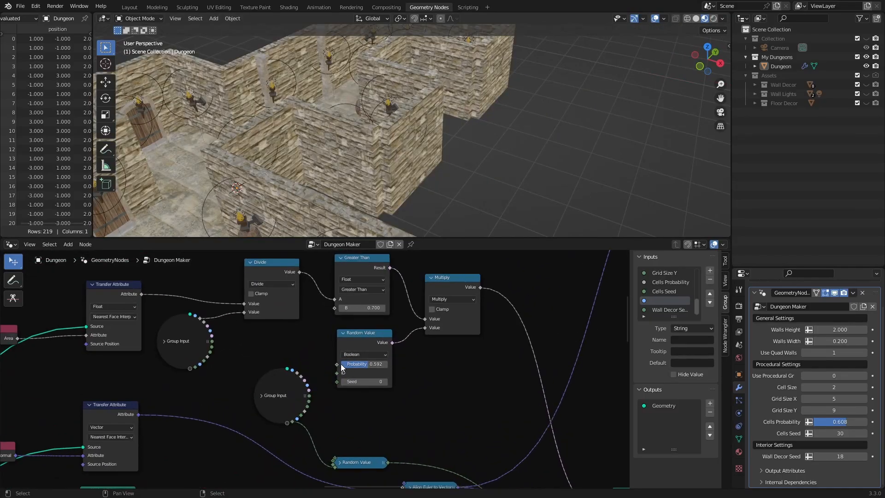
mouse_move(363, 364)
left_mouse_down()
mouse_move(355, 364)
mouse_move(364, 364)
left_mouse_up()
- Expose the wall decor Random Value's Probability and Seed as group inputs and collapse the Group Input node again
left_click(261, 395)
middle_click_drag(368, 410, 380, 322)
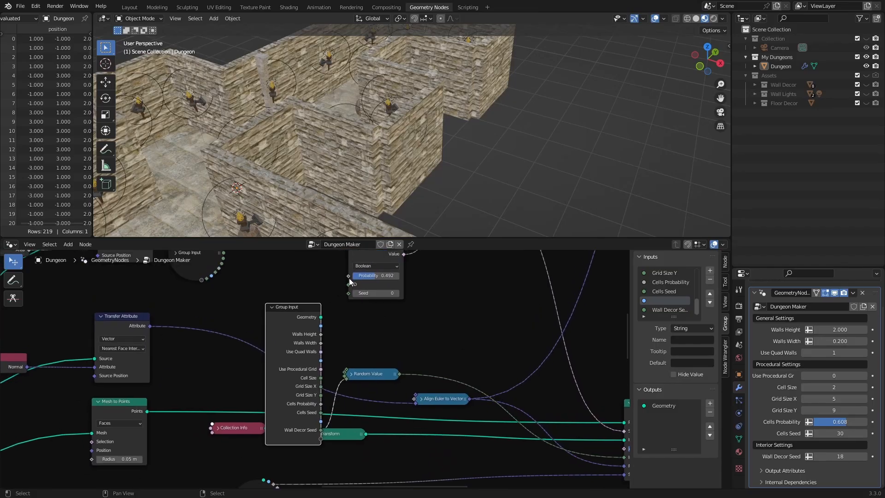
left_click_drag(348, 276, 321, 438)
left_click_drag(308, 318, 283, 283)
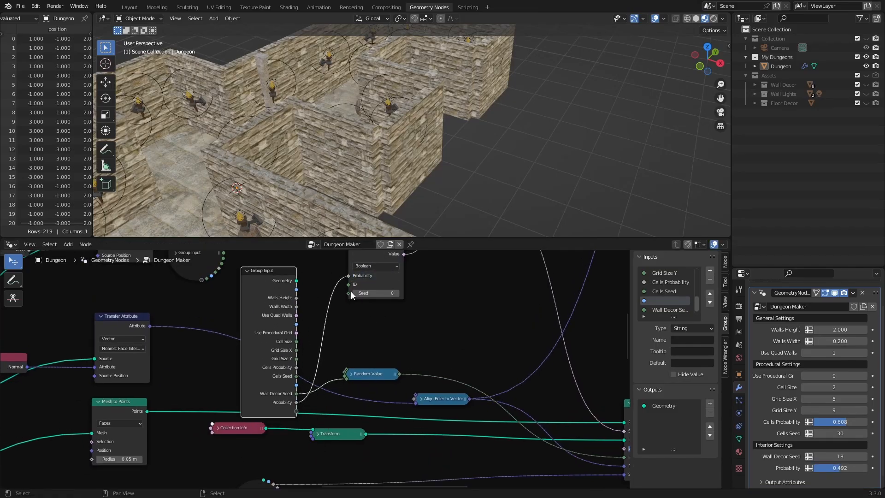
left_click_drag(350, 291, 296, 410)
left_click(247, 270)
- Add a Compare node near the wall lights' Instance on Points node and set its operation to Not Equal
middle_click_drag(353, 308, 321, 414)
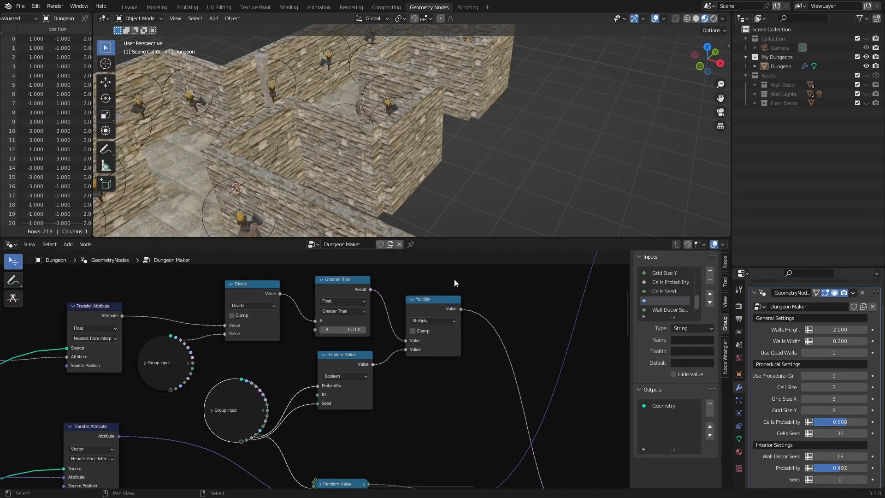
scroll(456, 281, "down", 5)
middle_click_drag(454, 279, 359, 326)
scroll(389, 325, "up", 4)
key("shift+a")
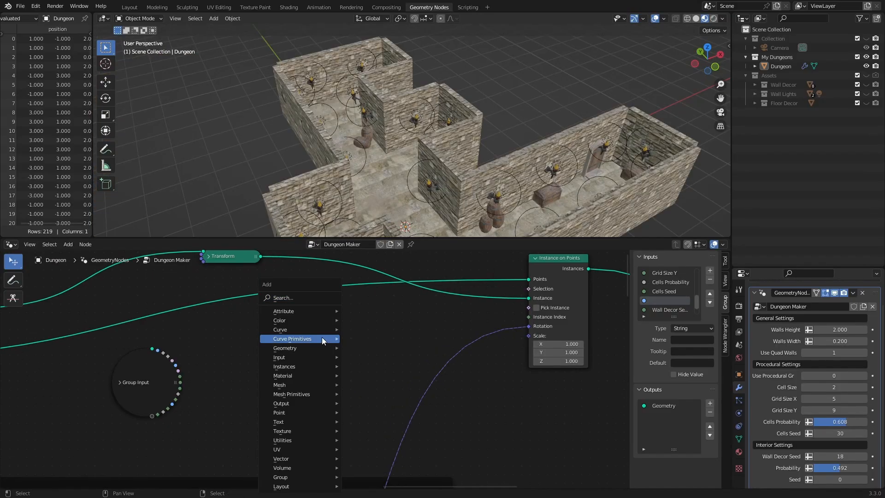
left_click(306, 297)
type("comp")
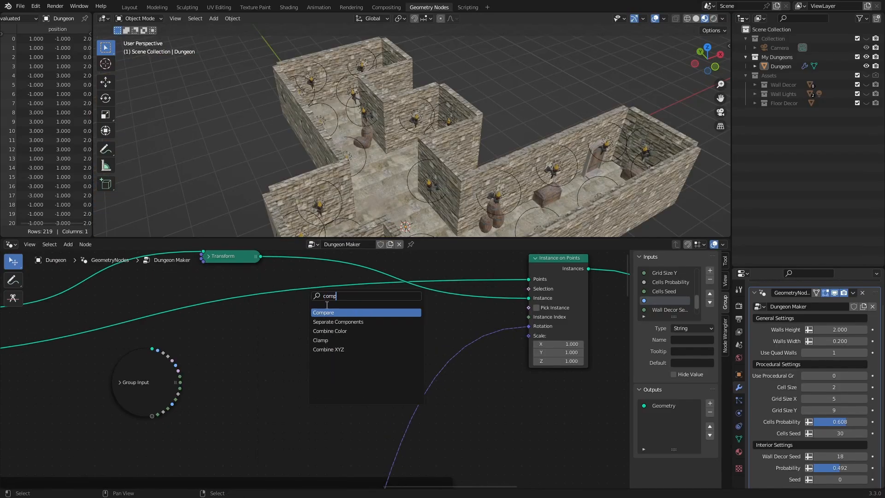
key("Return")
left_click(330, 361)
left_click(331, 365)
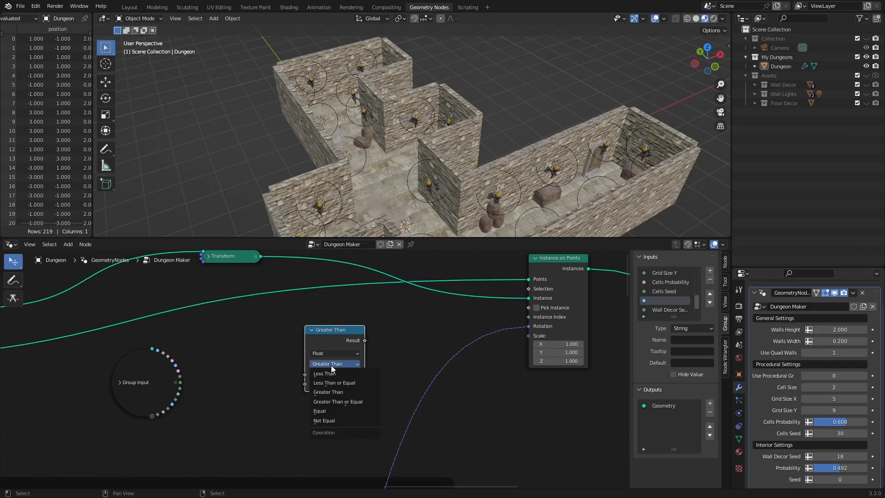
left_click(332, 419)
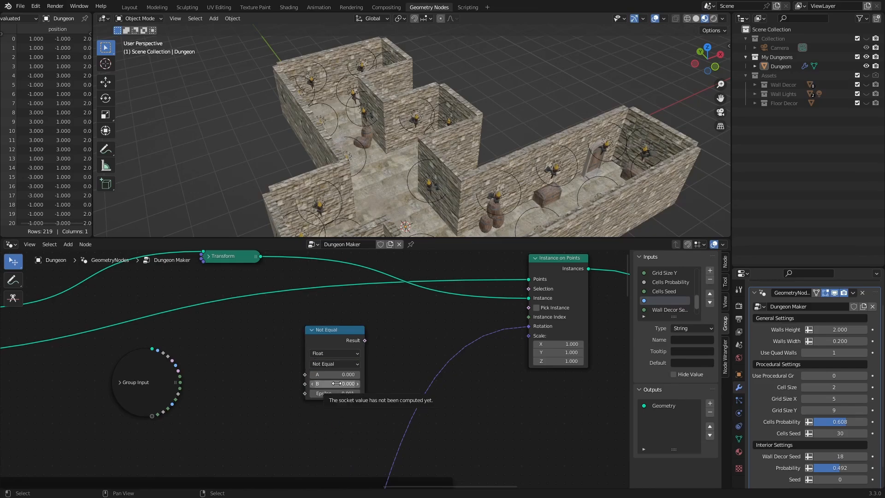
- Delete the unused Group Input node beside the wall lights' Not Equal node
left_click(150, 395)
key("h")
scroll(201, 408, "down", 3)
middle_click_drag(201, 408, 281, 305)
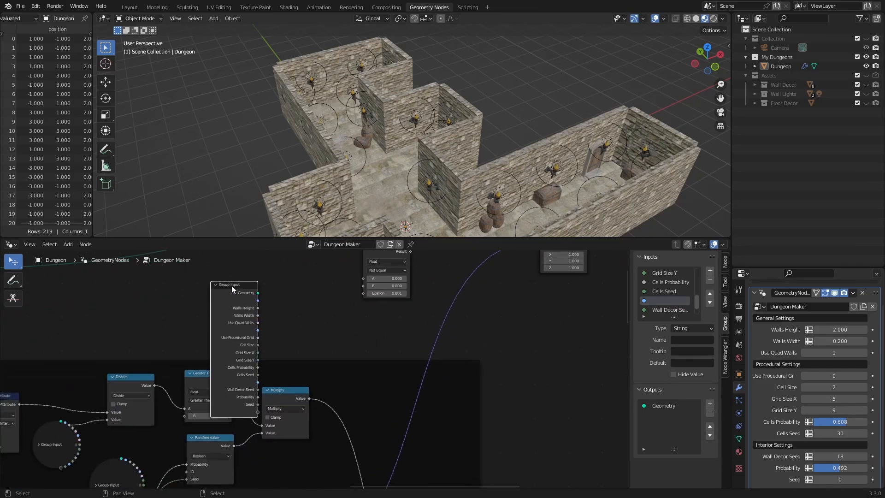
key("x")
- Feed the wall decor's Boolean Random Value through the Not Equal node into the wall lights' Selection, with B set to 1
scroll(264, 412, "up", 2)
scroll(271, 405, "down", 1)
middle_click_drag(287, 385, 351, 340)
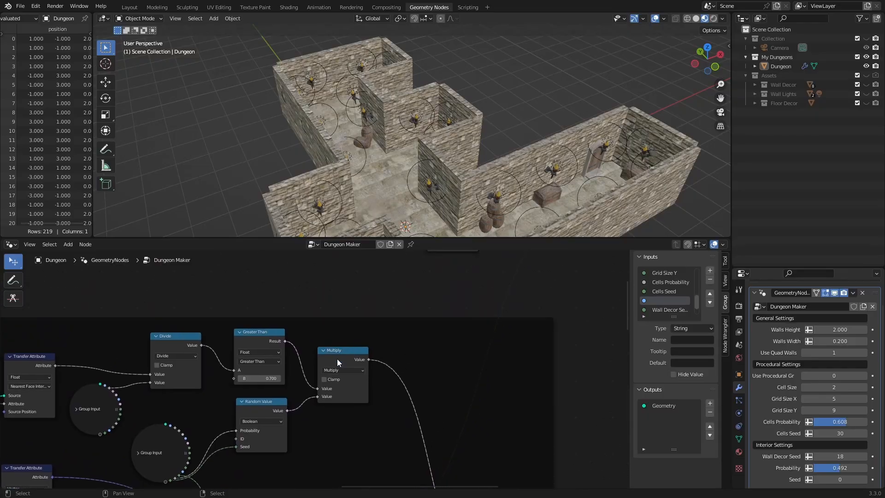
left_click_drag(285, 410, 431, 352)
middle_click_drag(509, 336, 321, 350)
left_click_drag(290, 343, 433, 299)
scroll(323, 369, "up", 3)
left_click(309, 383)
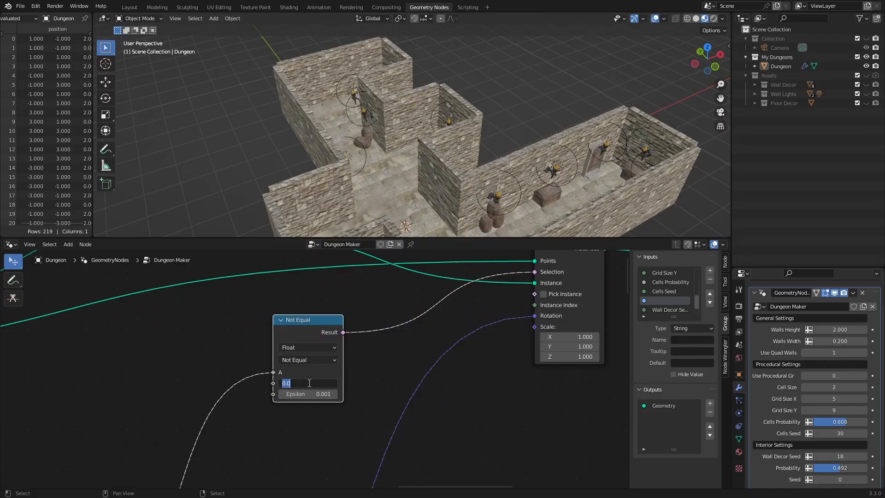
type("1")
key("Return")
- Set the wall decor's Probability to 0.381 and Seed to 122 on the modifier, and preview the dungeon in rendered shading
middle_click_drag(479, 120, 583, 106)
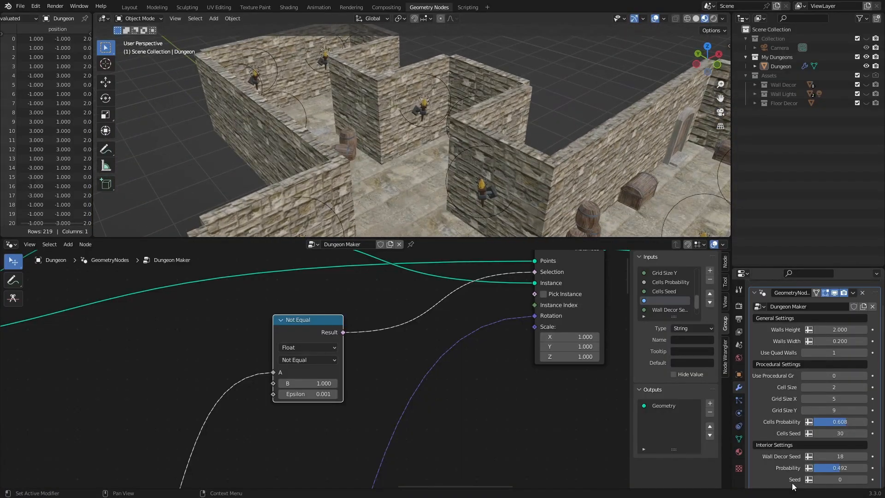
mouse_move(836, 468)
left_mouse_down()
mouse_move(835, 481)
mouse_move(845, 480)
left_mouse_up()
scroll(317, 360, "down", 2)
middle_click_drag(258, 138, 299, 153)
left_click(713, 19)
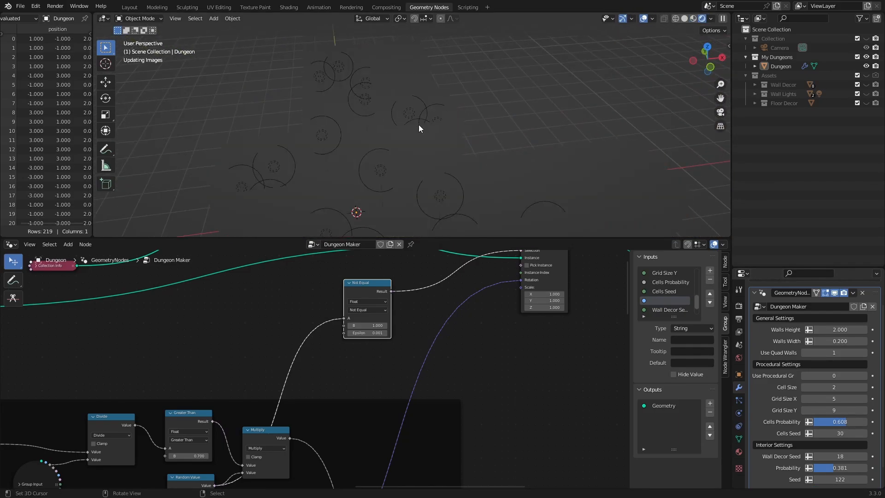
mouse_move(419, 124)
middle_mouse_down()
mouse_move(486, 75)
mouse_move(498, 95)
middle_mouse_up()
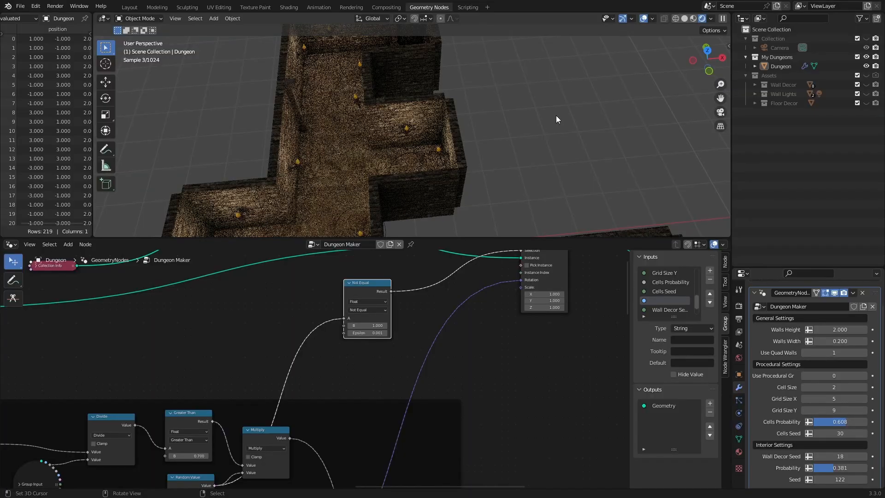
- Select the Light object inside the Wall Lights collection and show its light settings
left_click(754, 93)
left_click(783, 112)
left_click(738, 413)
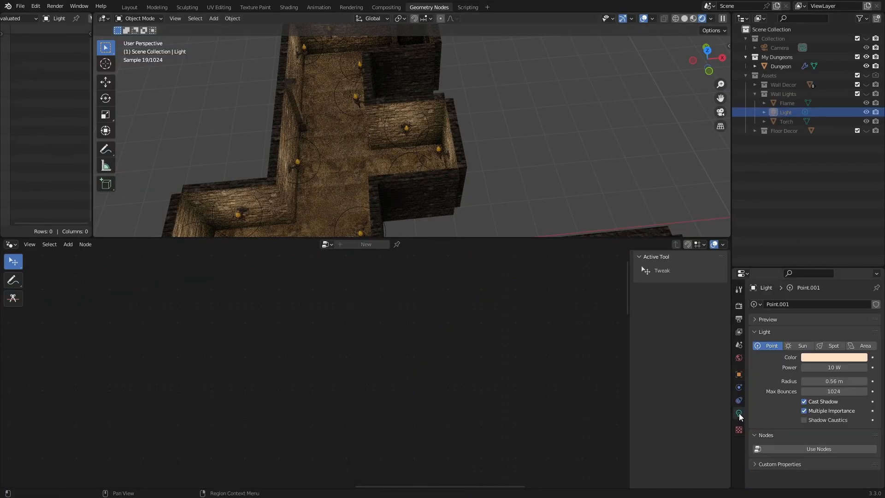
- Try a power of 3 W and a light blue colour on the torch light, and undo both changes
left_click_drag(826, 363, 811, 364)
left_click(815, 357)
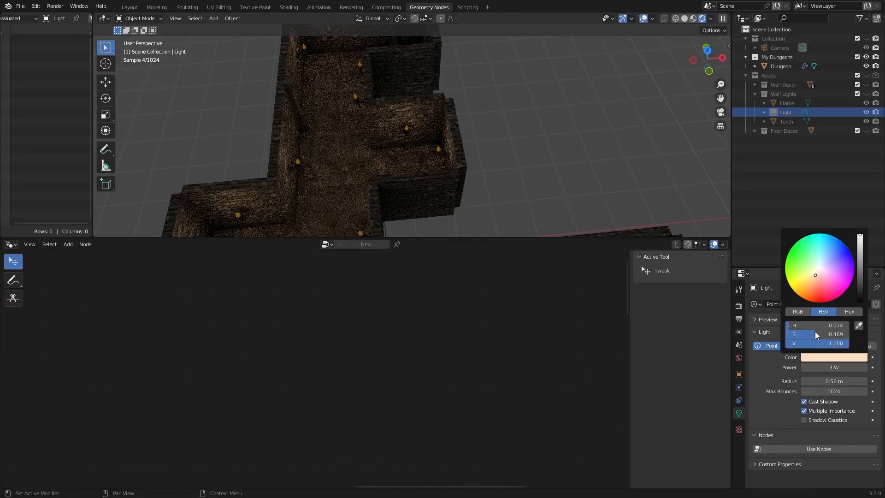
left_click_drag(815, 275, 826, 257)
middle_click_drag(336, 121, 392, 109)
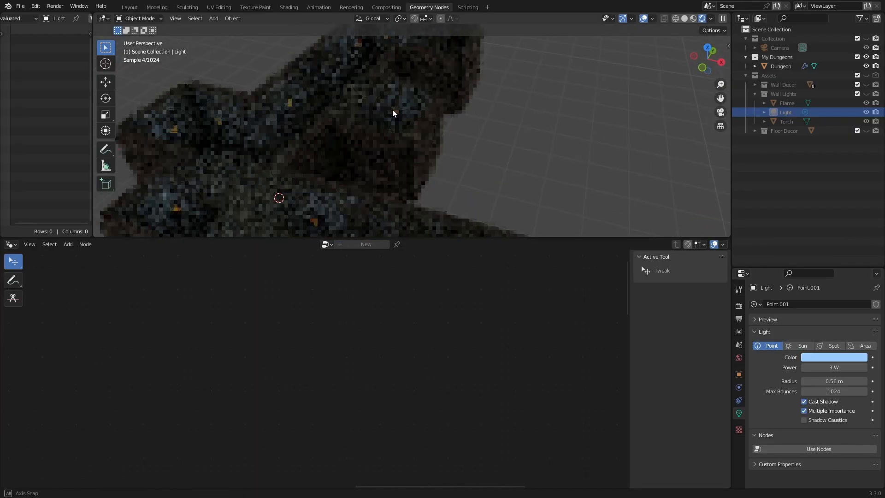
key("ctrl+z")
key("ctrl+z")
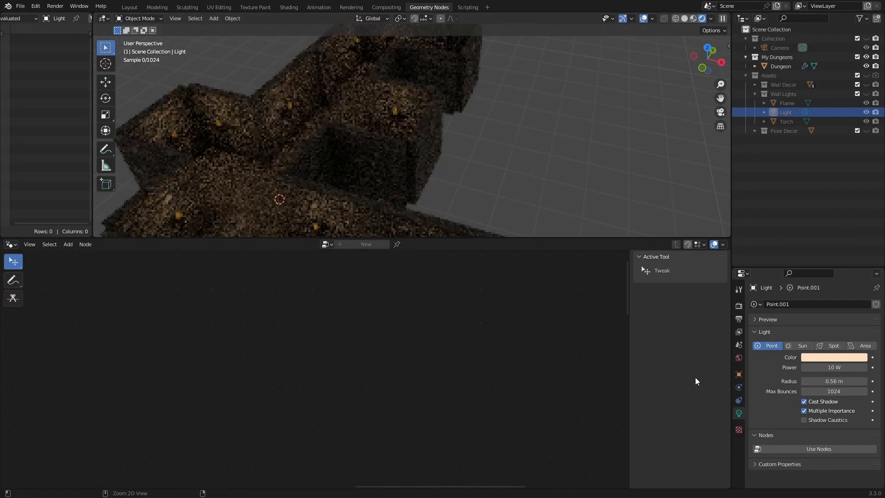
- Set the torch light's power to 7 W, return the viewport to Material Preview and reselect the dungeon
left_click_drag(836, 367, 833, 367)
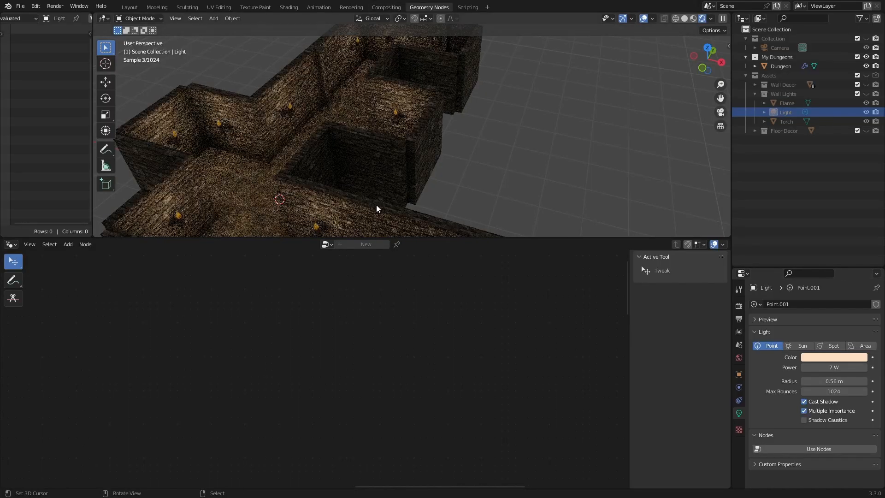
left_click(684, 19)
left_click(703, 19)
mouse_move(281, 104)
middle_mouse_down()
mouse_move(443, 143)
mouse_move(394, 167)
middle_mouse_up()
left_click(452, 150)
- Collapse the Not Equal node and move it lower, beneath the wall lights' instancing links
scroll(474, 330, "up", 2)
middle_click_drag(478, 333, 445, 372)
left_click(323, 312)
left_click_drag(326, 312, 314, 391)
- Add a Random Value node above the collapsed Not Equal node and set its data type to Boolean
key("shift+a")
type("ra")
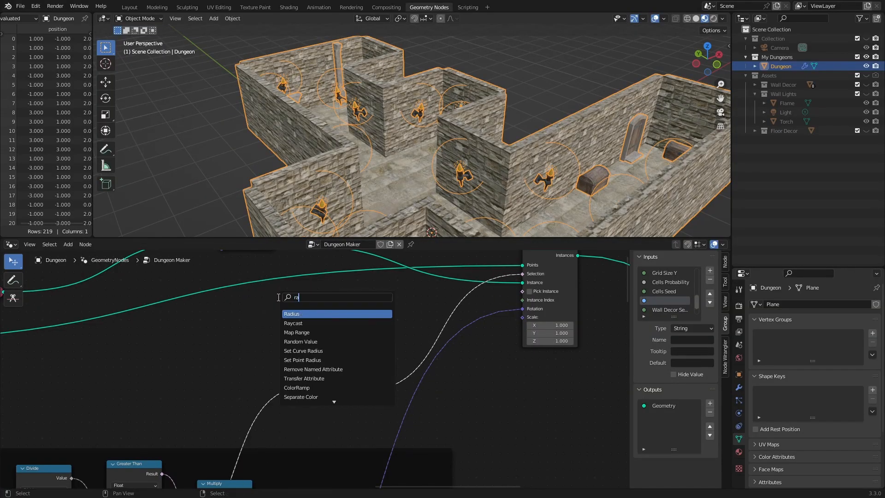
type("n")
key("Down")
key("Return")
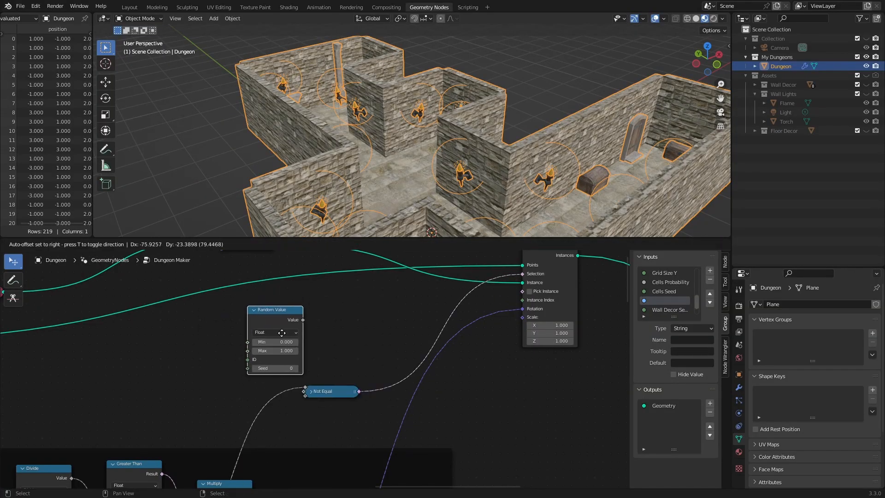
scroll(332, 355, "up", 1)
left_click(269, 322)
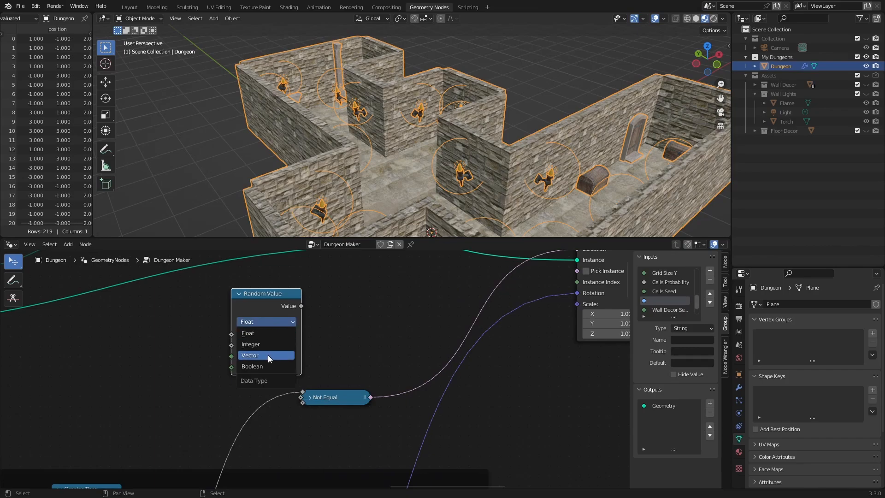
left_click(267, 355)
- Insert a Math node set to Multiply before the wall lights' Selection, combining the Random Value and Not Equal outputs
key("shift+a")
type("math")
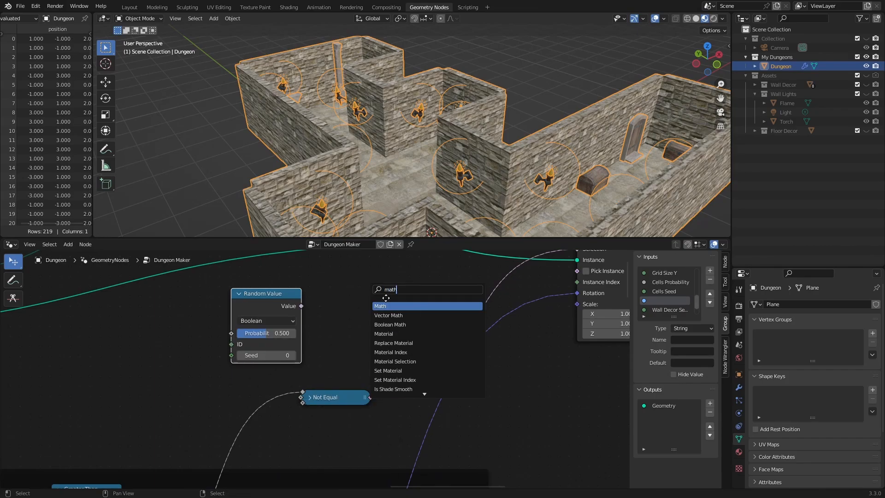
key("Return")
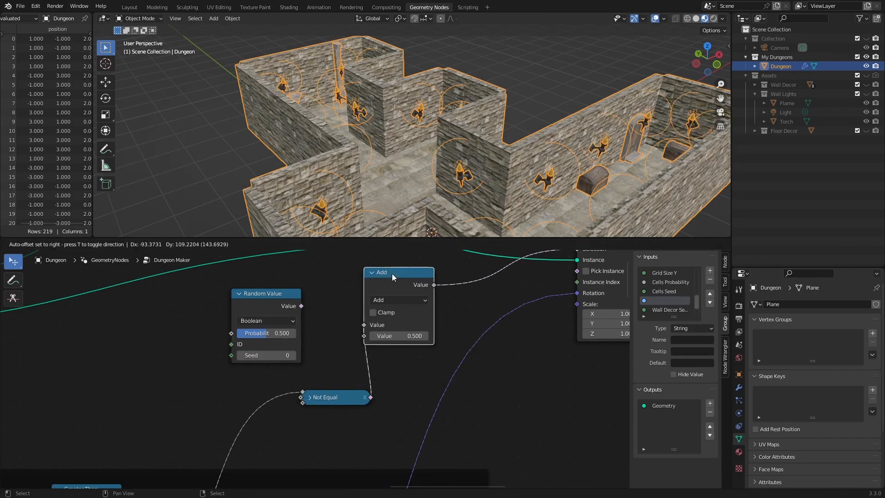
left_click(392, 277)
left_click(396, 301)
left_click(393, 350)
left_click_drag(332, 399, 266, 397)
left_click_drag(332, 328, 369, 331)
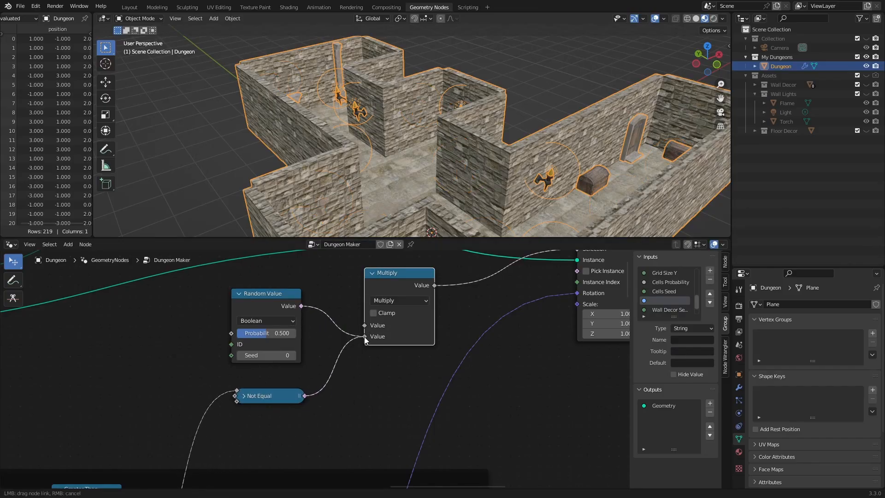
- Set the wall lights' Random Value to a probability of 0.442 and a seed of 154
middle_click_drag(457, 322, 445, 350)
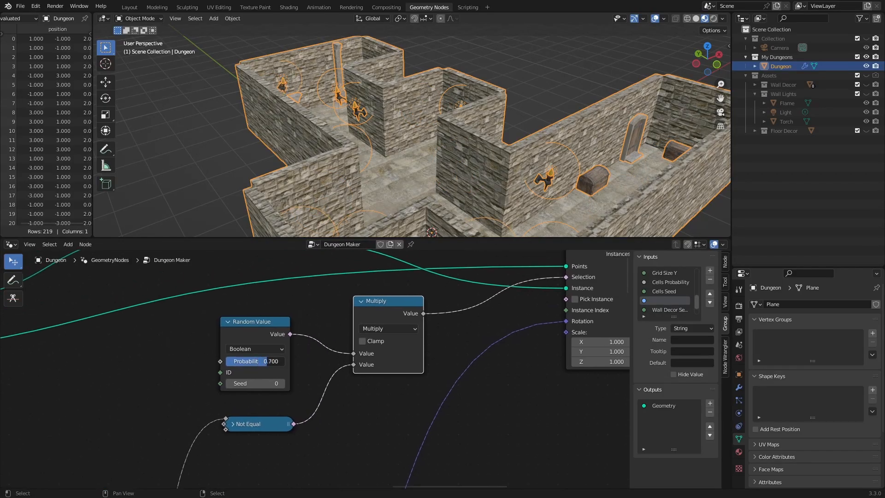
left_click_drag(265, 361, 236, 361)
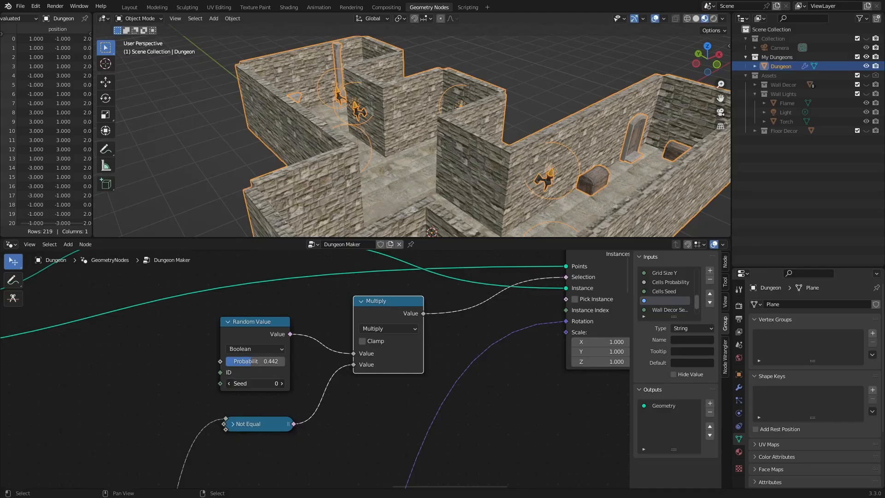
left_click(229, 383)
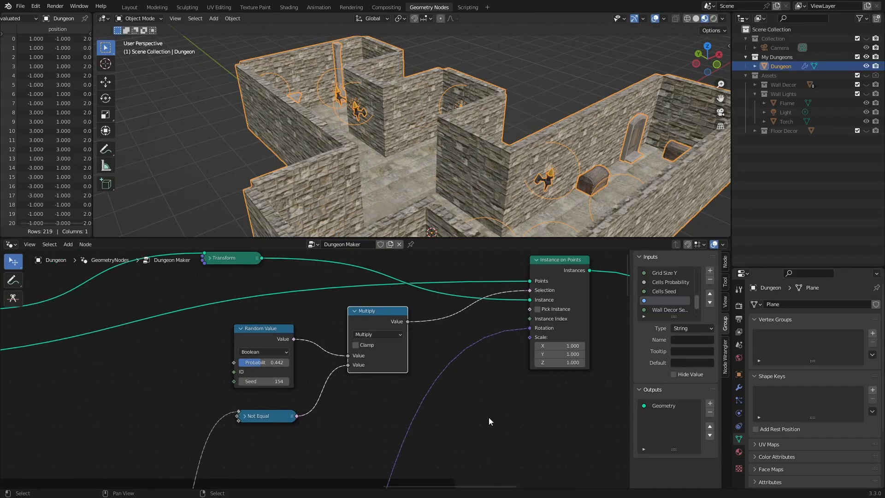
scroll(489, 416, "down", 3)
middle_click_drag(474, 138, 539, 81)
middle_click_drag(407, 392, 435, 348)
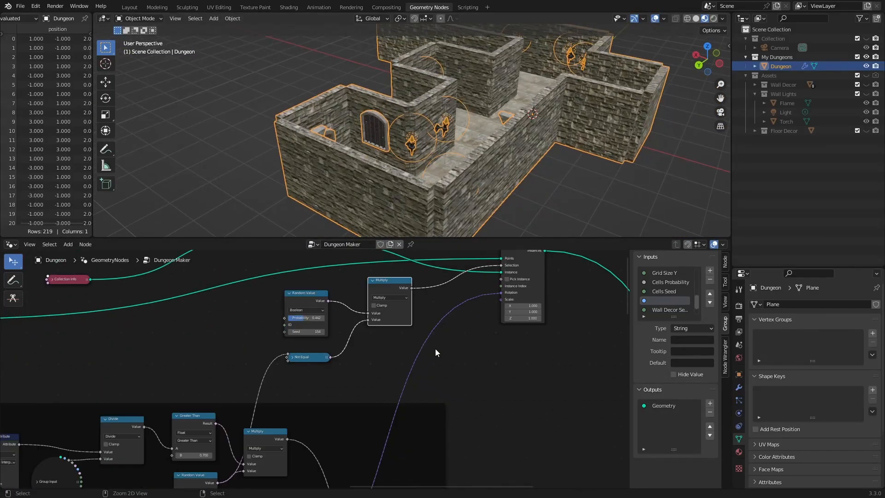
scroll(505, 82, "down", 3)
middle_click_drag(461, 85, 479, 134)
scroll(506, 121, "up", 4)
- Enlarge the node editor and join the wall lights nodes into a frame
left_click_drag(584, 237, 584, 204)
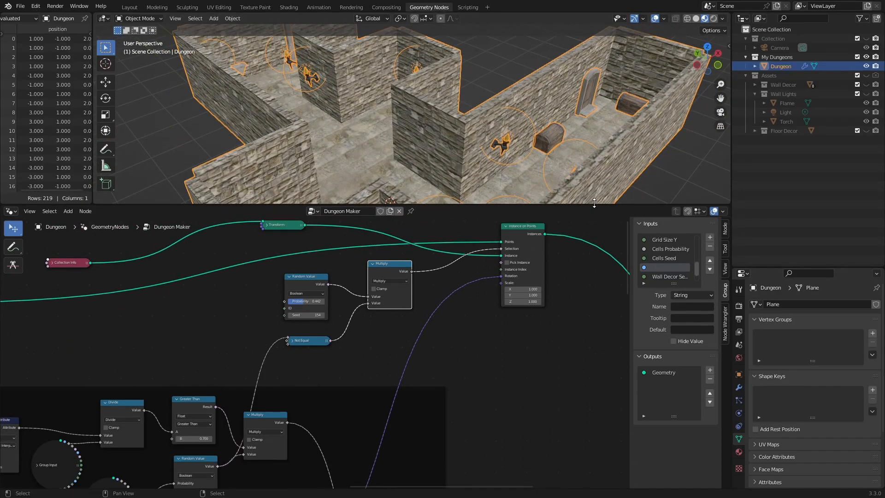
scroll(399, 378, "down", 4)
middle_click_drag(399, 378, 504, 368)
scroll(504, 368, "up", 2)
left_click_drag(574, 234, 161, 333)
scroll(400, 322, "up", 4)
middle_click_drag(400, 322, 258, 375)
scroll(295, 369, "up", 3)
key("ctrl+j")
scroll(307, 367, "up", 2)
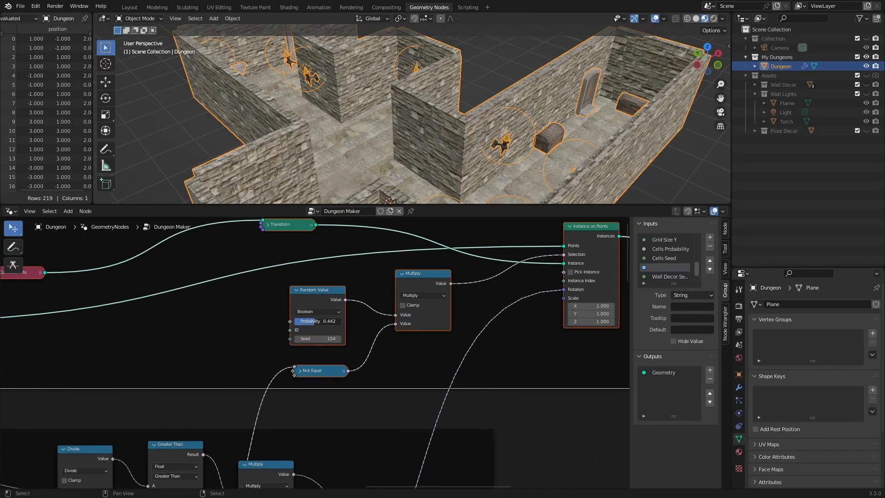
mouse_move(389, 114)
middle_mouse_down()
mouse_move(453, 110)
mouse_move(382, 104)
mouse_move(389, 112)
middle_mouse_up()
- Collapse the Group Input node in the walls frame and reposition it near the wall's Extrude Mesh node
scroll(446, 393, "down", 4)
scroll(446, 392, "down", 2)
middle_click_drag(445, 405, 459, 241)
scroll(406, 411, "down", 1)
middle_click_drag(292, 441, 546, 244)
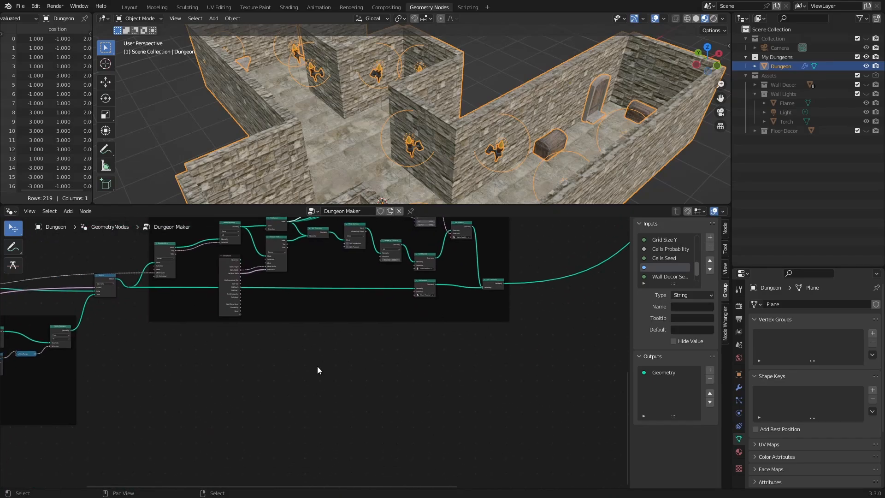
scroll(319, 366, "up", 3)
middle_click_drag(414, 340, 427, 361)
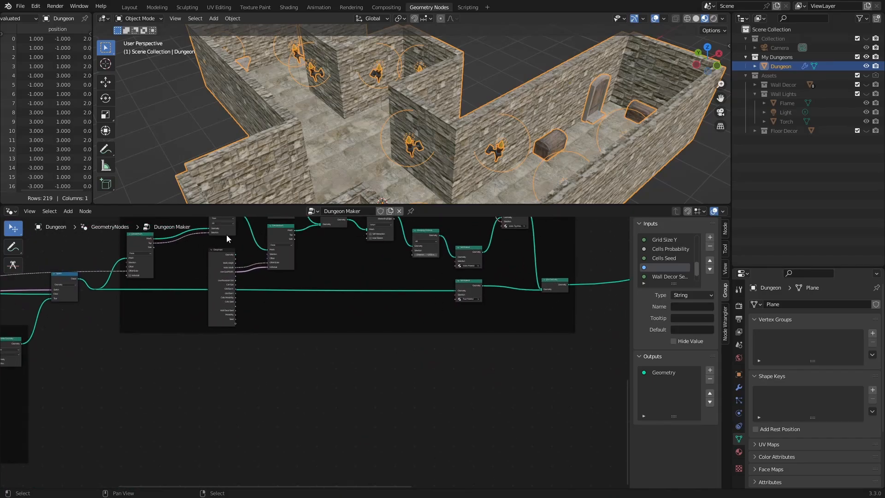
left_click(211, 250)
scroll(325, 354, "up", 2)
middle_click_drag(275, 322, 317, 398)
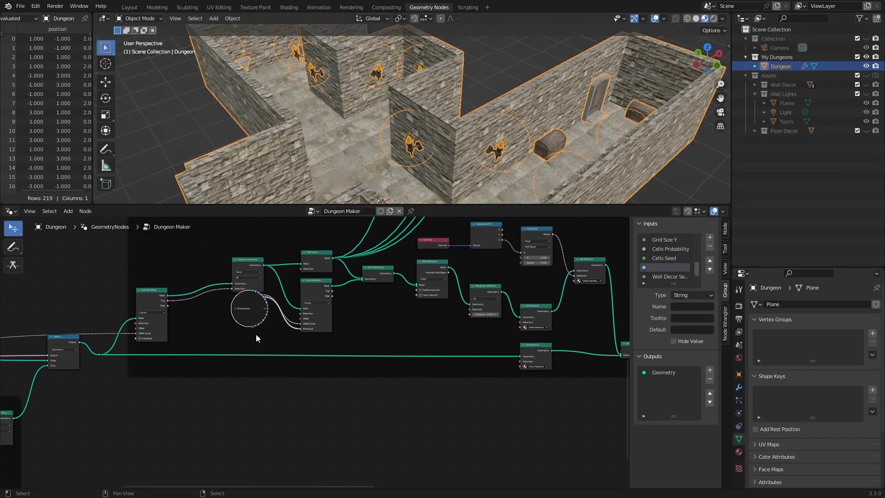
left_click_drag(244, 308, 236, 329)
left_click_drag(236, 330, 238, 324)
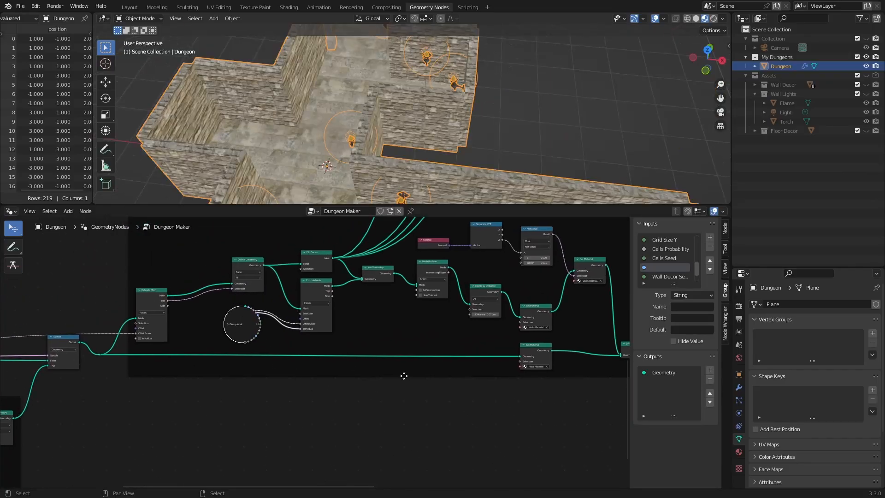
- Add a Mesh to Points node below the walls frame and feed it the floor mesh
scroll(433, 399, "down", 3)
middle_click_drag(454, 411, 395, 342)
scroll(378, 340, "up", 5)
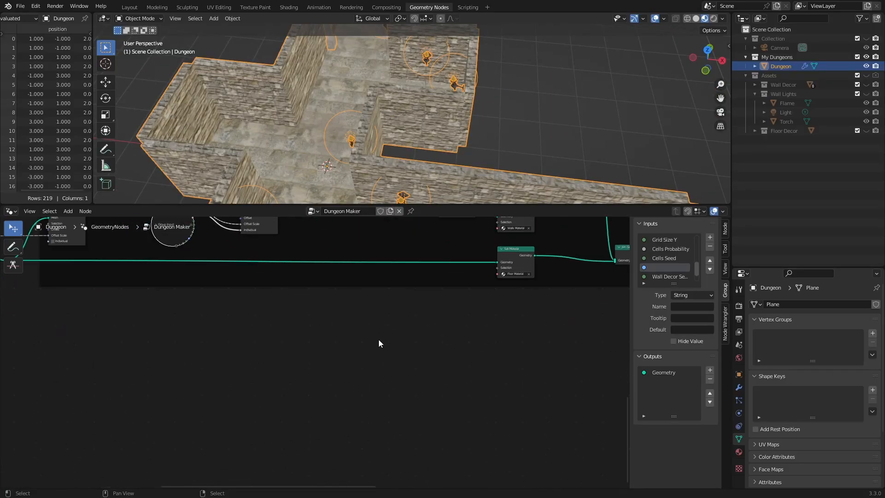
key("shift+a")
left_click(304, 298)
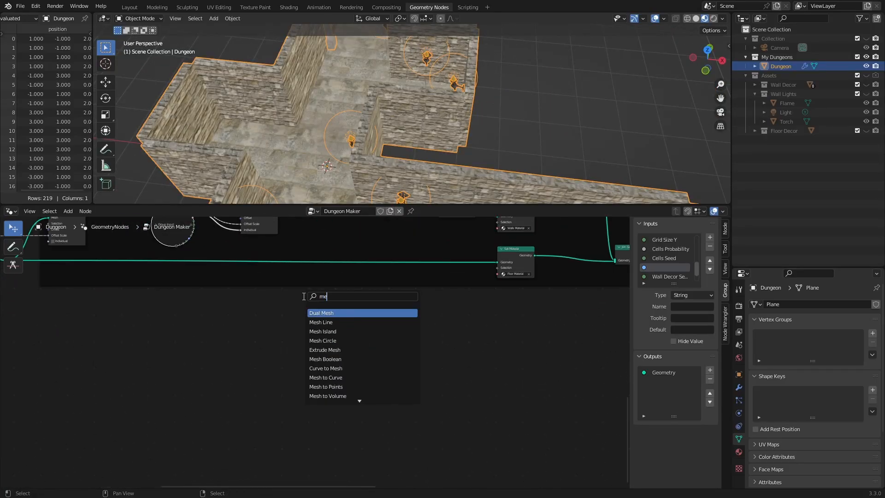
type("mesh to")
left_click(325, 321)
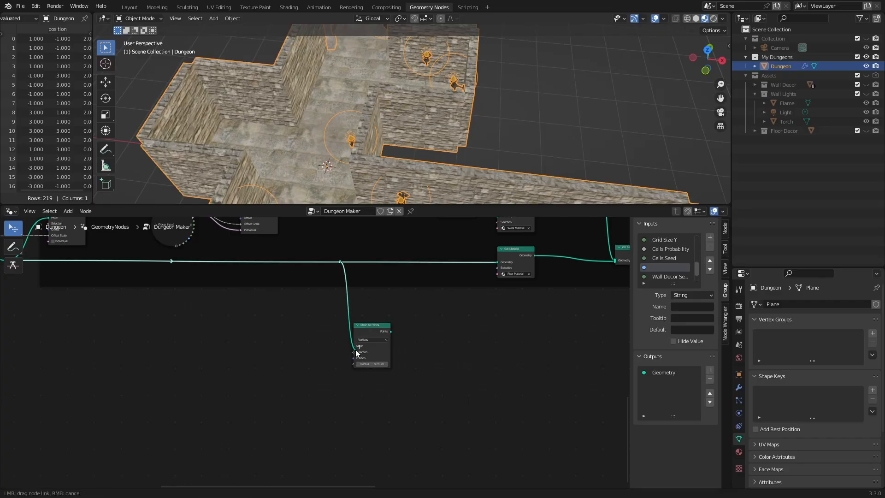
left_click_drag(375, 330, 452, 327)
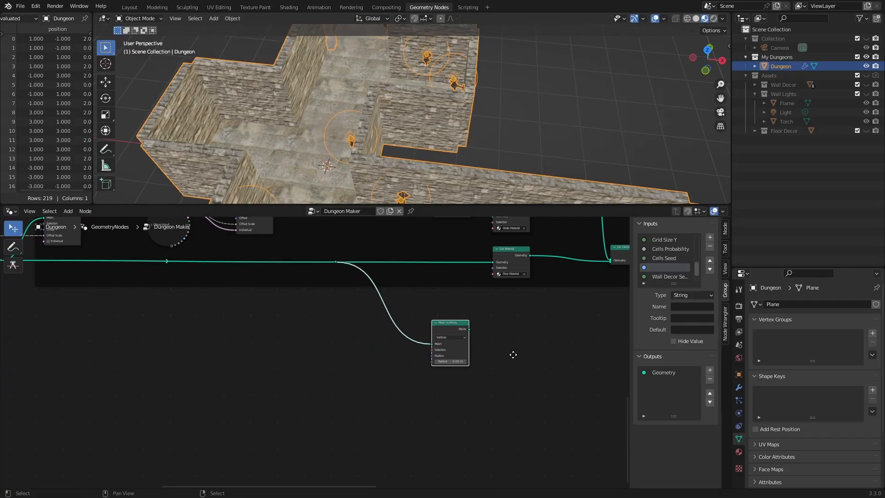
- Add an Instance on Points node fed by the Mesh to Points node, and set Mesh to Points to Faces
middle_click_drag(513, 355, 322, 343)
scroll(445, 318, "up", 4)
key("shift+a")
left_click(427, 298)
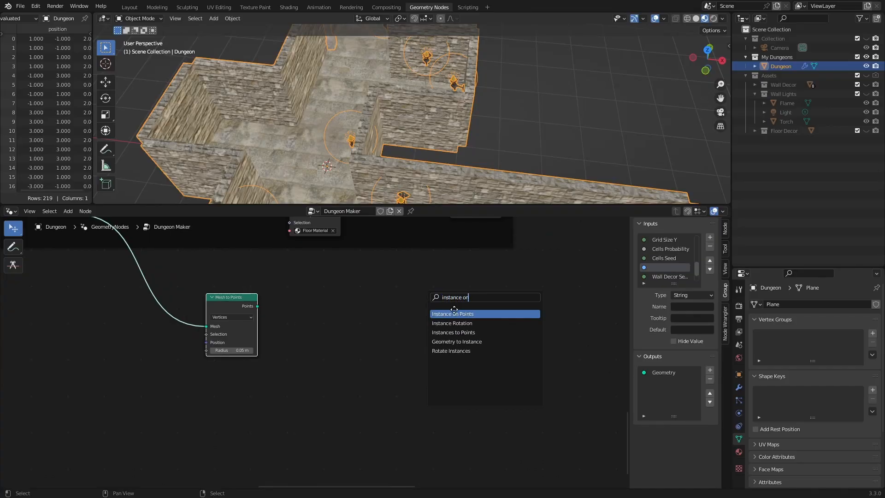
left_click(454, 314)
left_click(369, 291)
left_click_drag(363, 308, 364, 309)
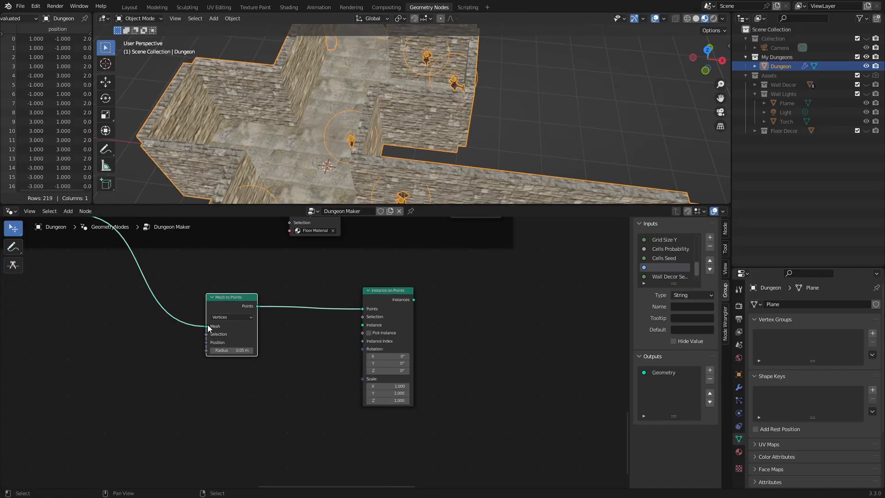
left_click(231, 316)
left_click(233, 338)
- Duplicate a Join Geometry node into the output chain and join the floor's Instance on Points output with it
scroll(460, 317, "down", 3)
middle_click_drag(516, 275, 484, 345)
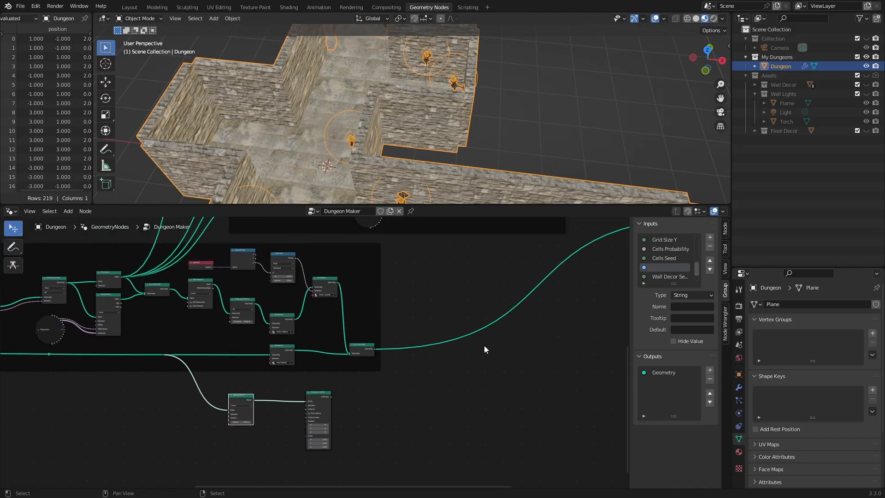
scroll(489, 345, "down", 5)
middle_click_drag(549, 348, 317, 408)
left_click_drag(498, 243, 485, 407)
left_click(463, 247)
key("shift+d")
left_click(517, 365)
middle_click_drag(163, 457, 213, 391)
scroll(213, 392, "up", 8)
middle_click_drag(207, 360, 169, 372)
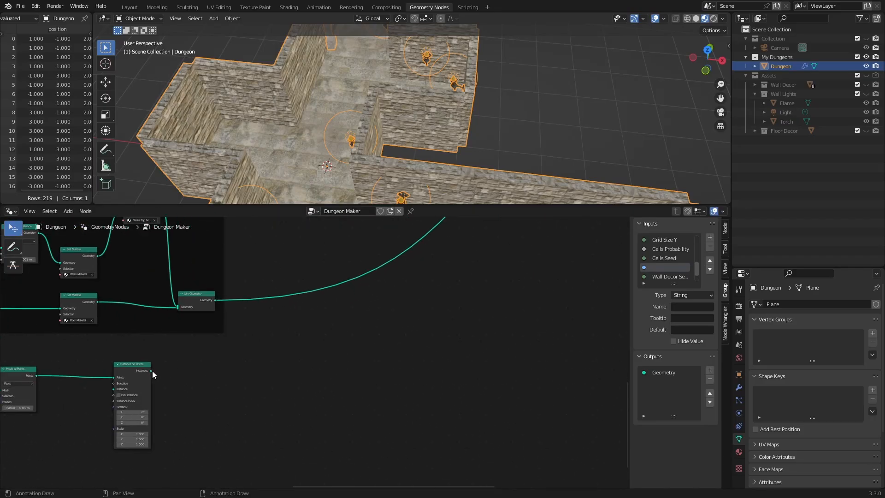
left_click_drag(152, 370, 510, 305)
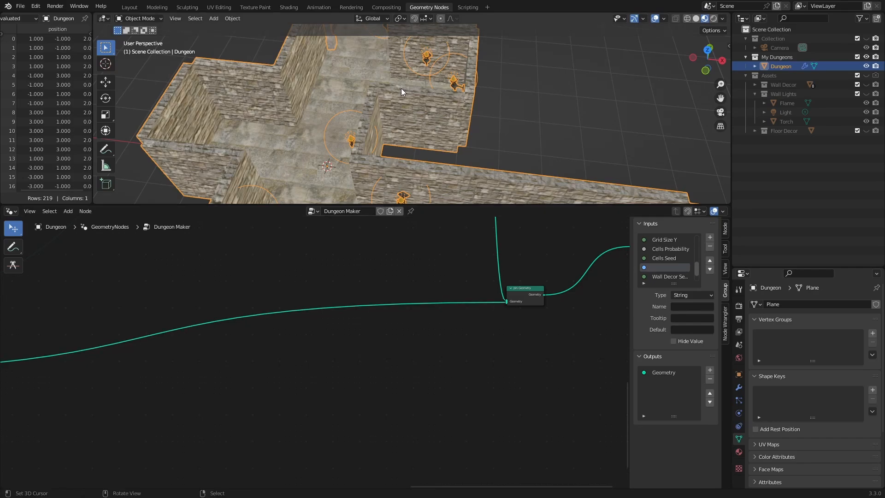
- Add the Floor Decor collection as a Collection Info node and feed it to the Instance input of Instance on Points
scroll(257, 330, "down", 2)
middle_click_drag(257, 330, 557, 258)
scroll(313, 318, "up", 1)
middle_click_drag(45, 379, 238, 383)
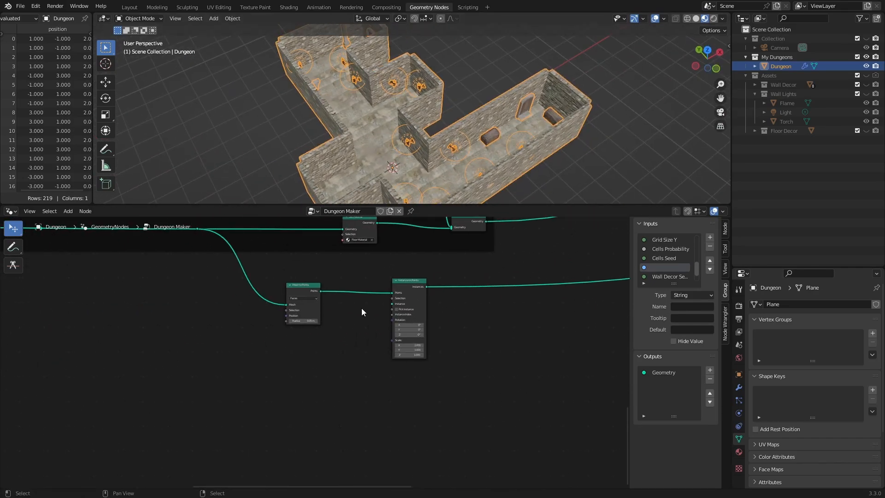
left_click_drag(766, 135, 381, 339)
left_click_drag(266, 344, 267, 343)
scroll(315, 350, "up", 2)
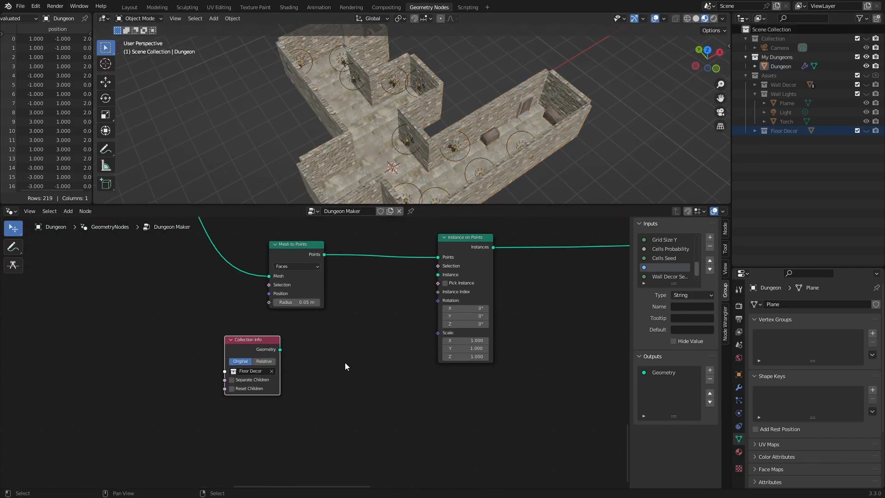
left_click_drag(452, 279, 454, 276)
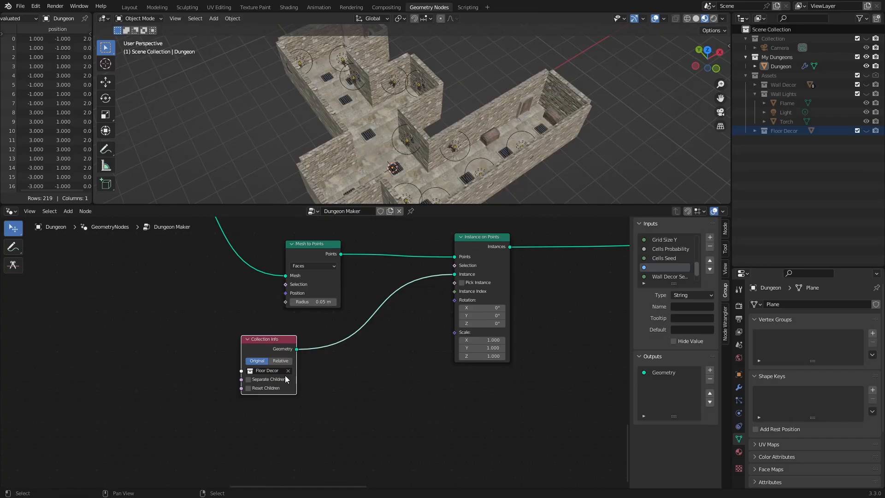
left_click_drag(260, 353, 305, 333)
scroll(318, 346, "up", 2)
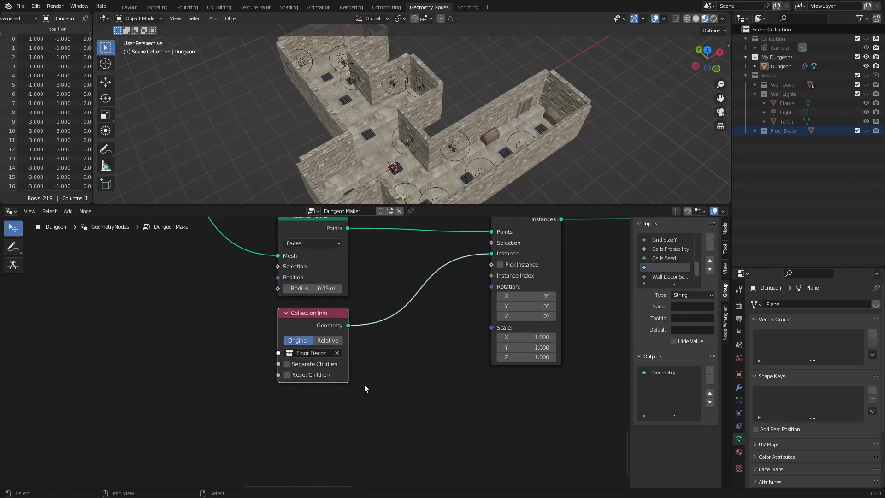
middle_click_drag(426, 346, 425, 360)
middle_click_drag(488, 118, 387, 163)
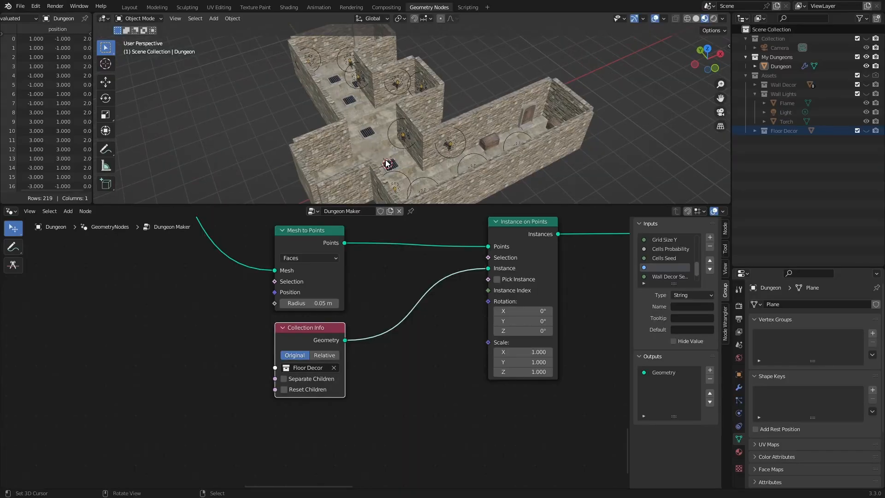
- Add a Random Value node set to Boolean and connect it to the Selection of the floor's Instance on Points
left_click_drag(323, 338, 175, 342)
key("shift+a")
left_click(330, 300)
type("ran")
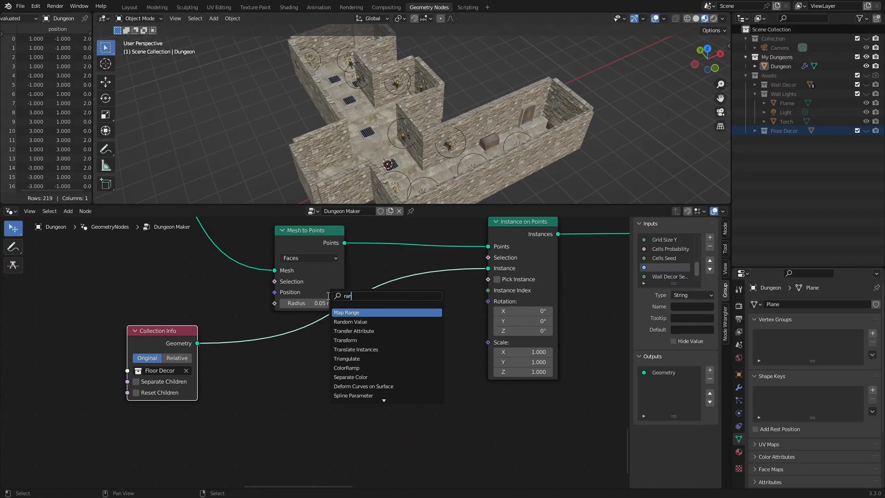
key("Return")
left_click(303, 397)
left_click(304, 383)
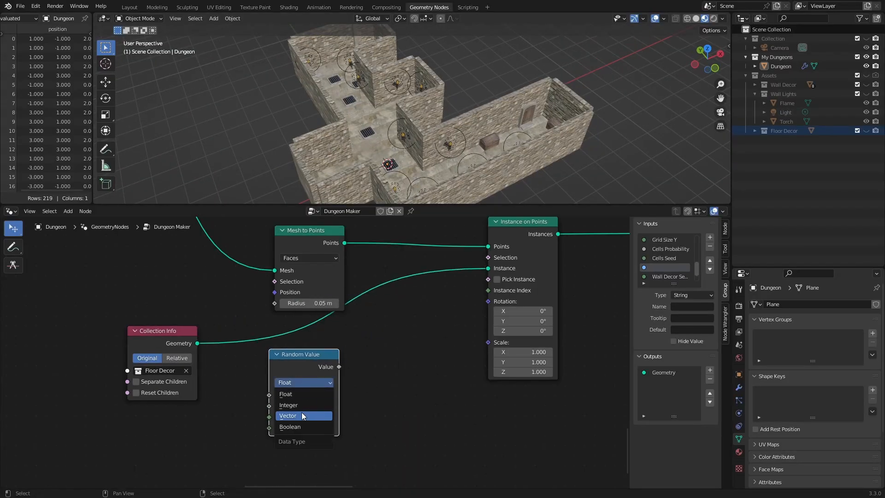
left_click(299, 426)
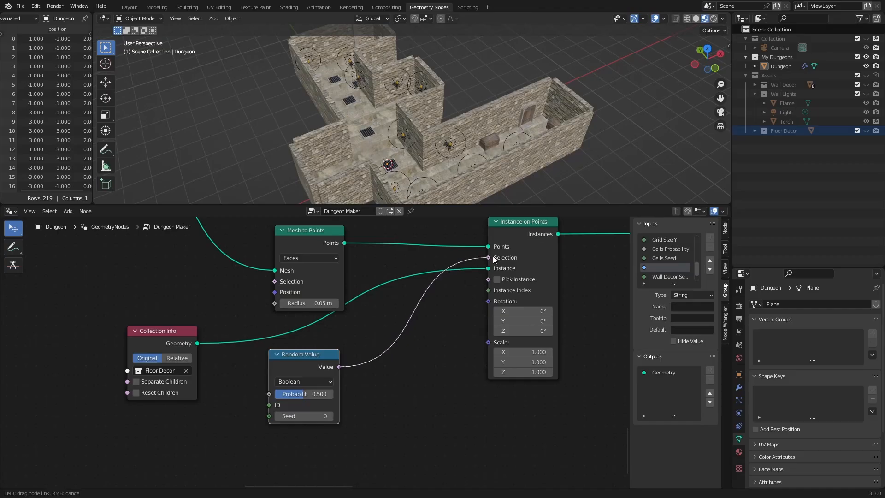
- Set the floor decor Random Value's probability to 0.675 and check the grates in the dungeon
scroll(400, 112, "up", 3)
middle_click_drag(372, 106, 431, 108)
mouse_move(309, 395)
left_mouse_down()
mouse_move(340, 394)
mouse_move(310, 394)
left_mouse_up()
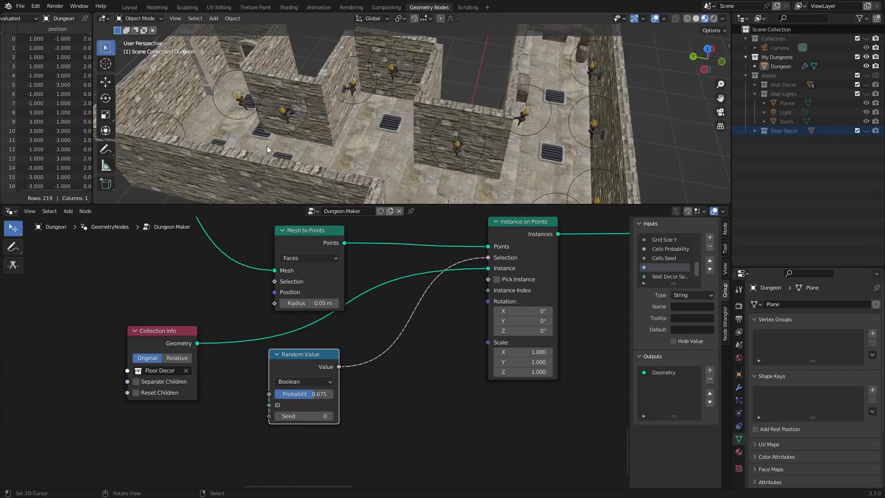
middle_click_drag(267, 145, 385, 149)
scroll(441, 314, "down", 2)
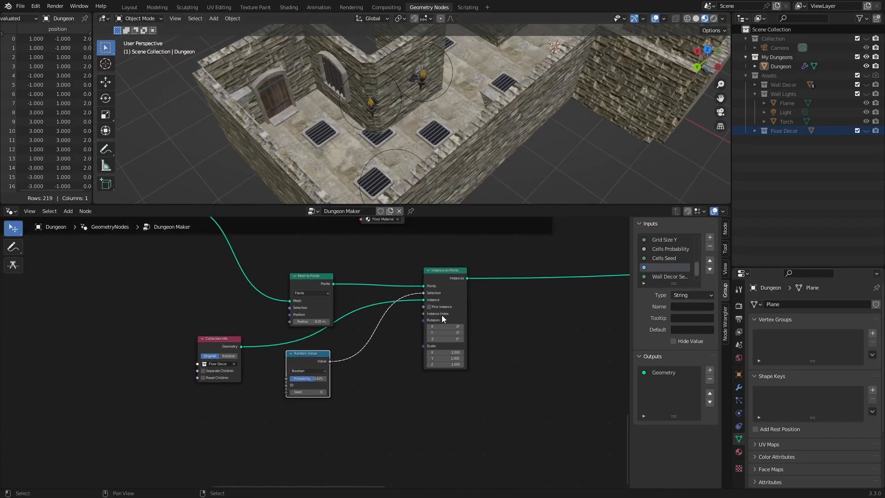
- Collapse the Boolean Random Value node and enable Separate Children, Reset Children and Pick Instance for the floor decor
scroll(363, 377, "up", 3)
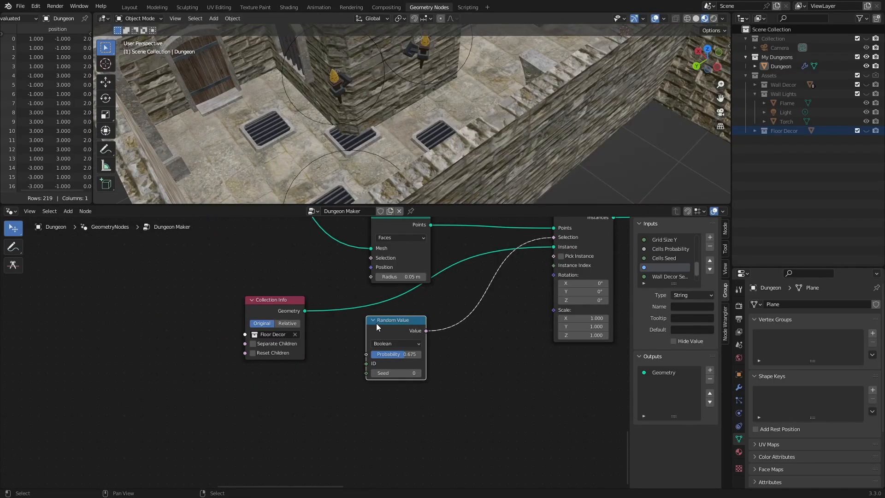
left_click(375, 319)
left_click_drag(393, 319, 394, 316)
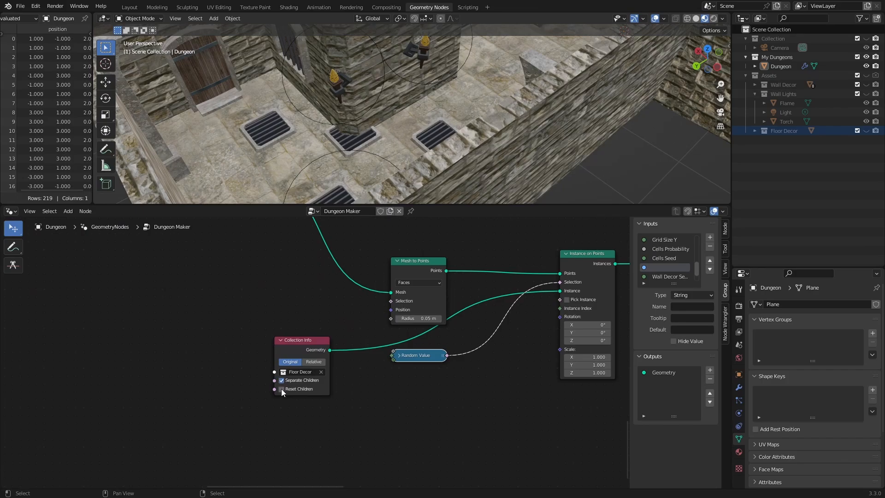
middle_click_drag(487, 408, 326, 411)
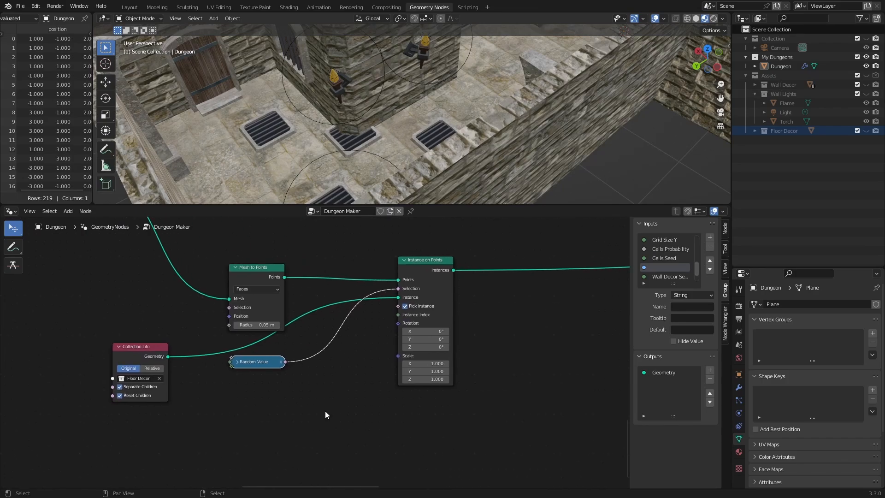
scroll(327, 411, "up", 2)
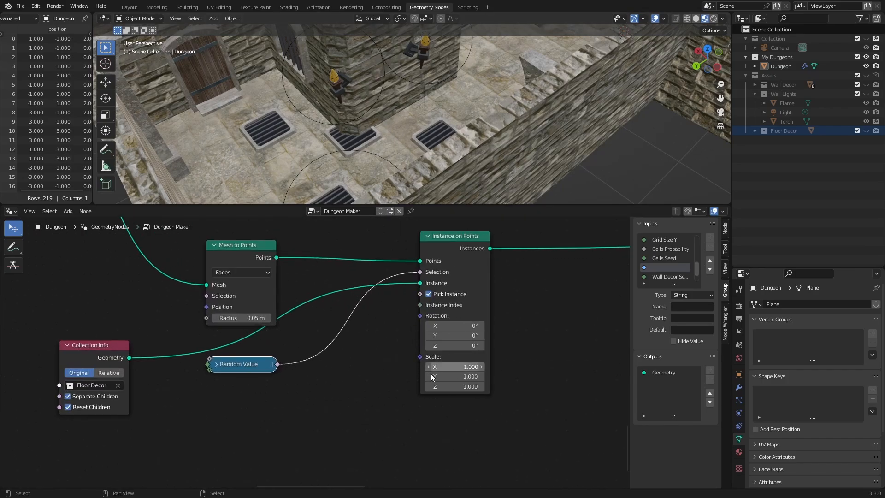
scroll(476, 104, "down", 3)
middle_click_drag(476, 104, 331, 143)
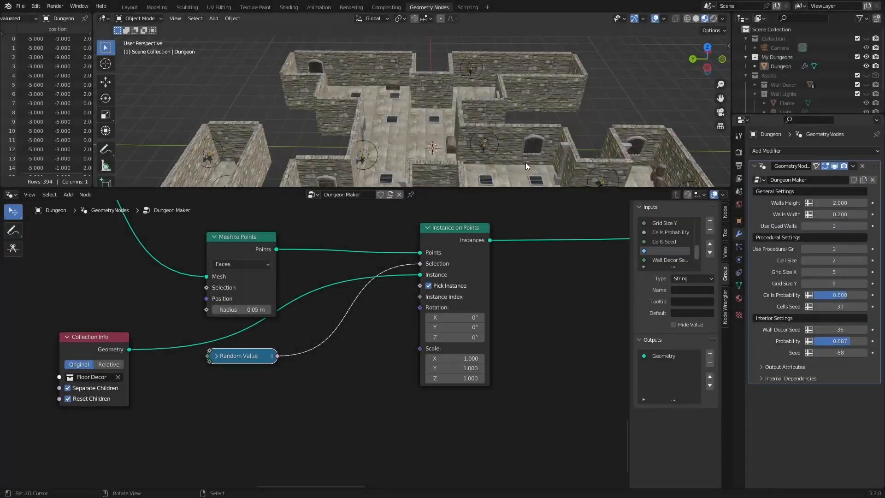
- Add a Combine XYZ node, connect it to the Rotation of the floor's Instance on Points, and place it below the other nodes
middle_click_drag(525, 162, 456, 134)
scroll(421, 414, "up", 3)
middle_click_drag(421, 413, 470, 369)
scroll(462, 402, "down", 3)
key("shift+a")
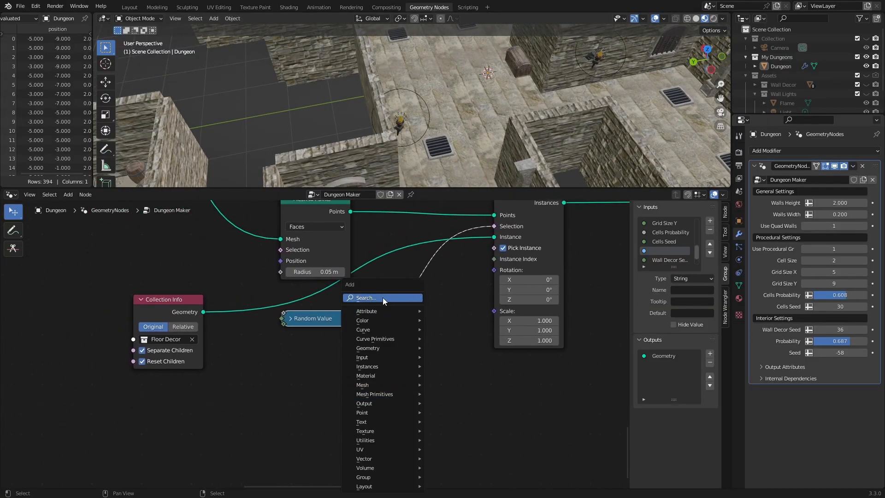
type("xy")
key("Return")
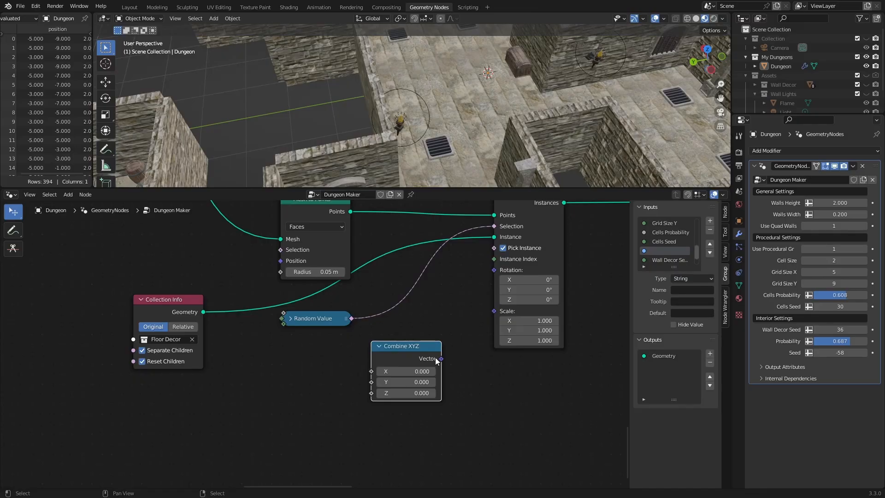
left_click_drag(492, 277, 493, 272)
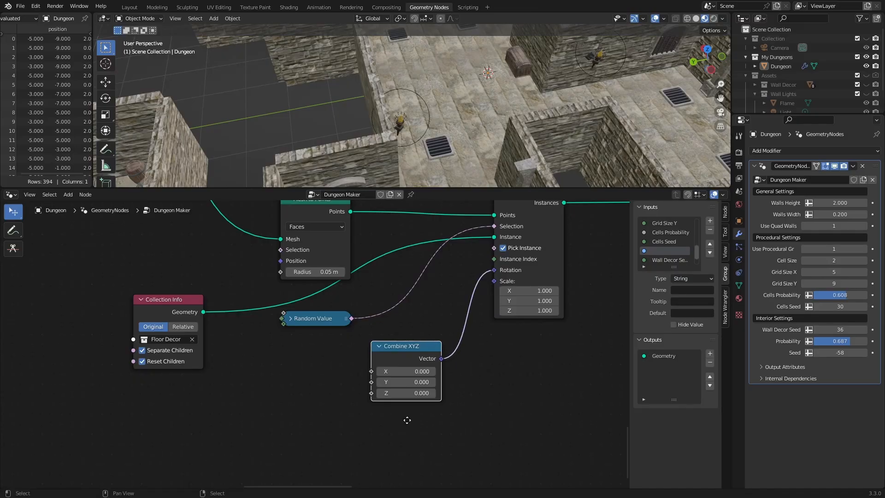
middle_click_drag(407, 419, 504, 351)
left_click_drag(505, 280, 463, 316)
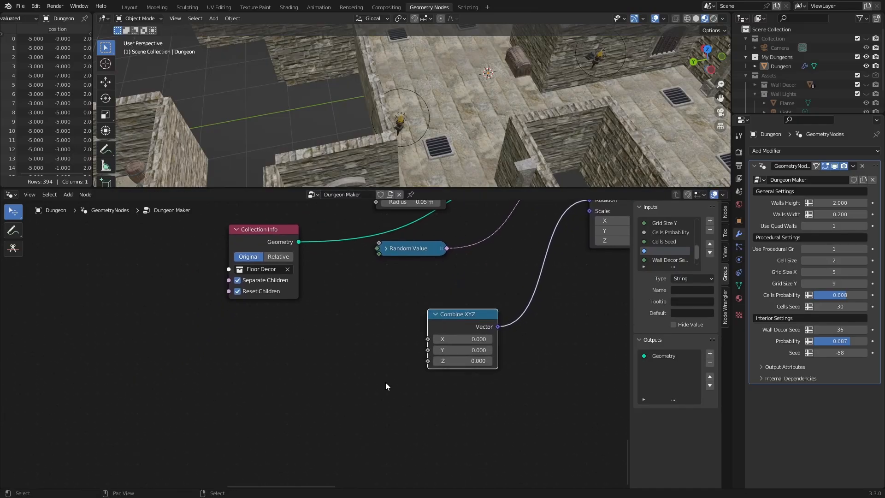
- Add a second Random Value node set to Integer with Min 0 and Max 3
middle_click_drag(386, 387, 434, 357)
key("shift+a")
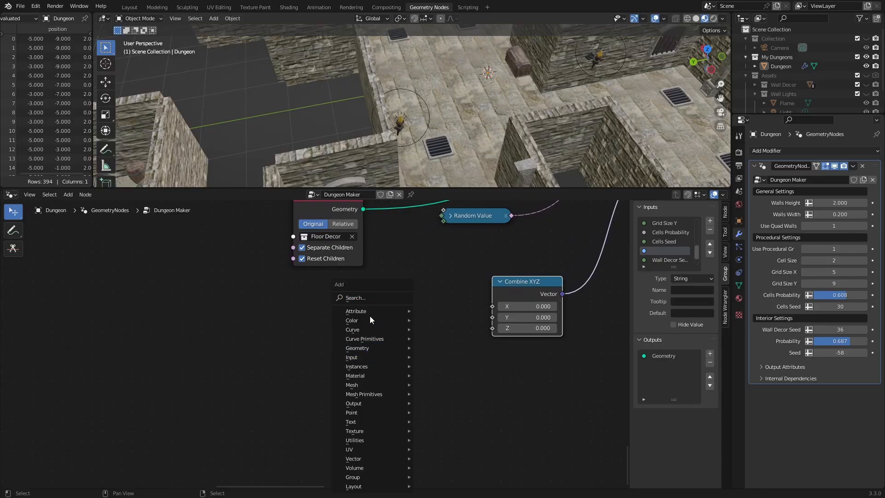
type("rand")
left_click(393, 313)
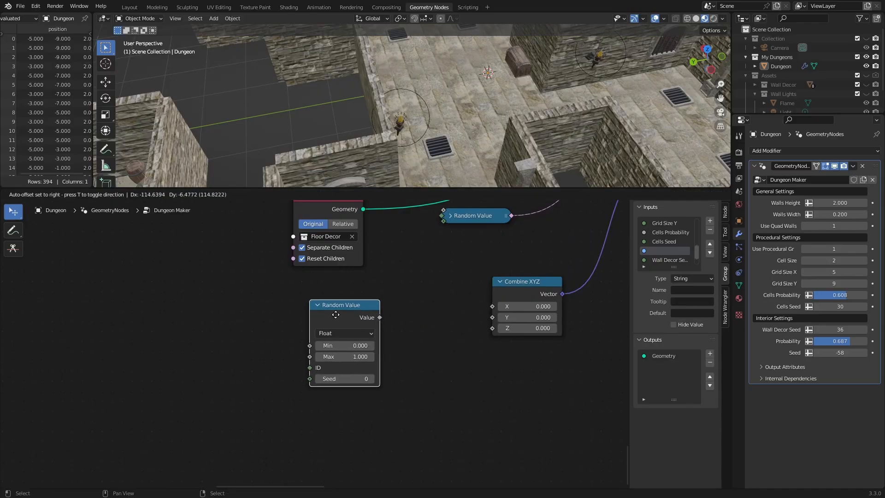
left_click(324, 327)
left_click(324, 327)
left_click(324, 350)
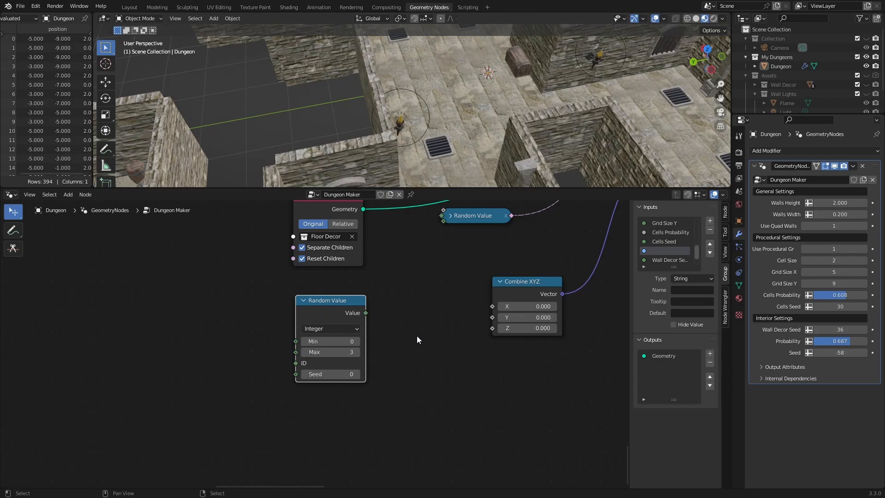
- Add a Math node set to Multiply by 90 and feed it the integer Random Value
key("shift+a")
left_click(399, 297)
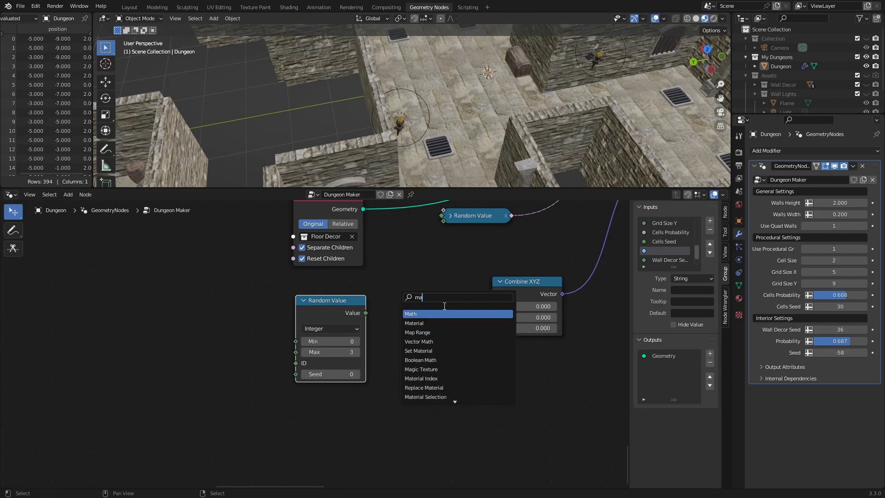
left_click(443, 312)
left_click(422, 305)
left_click_drag(342, 302, 232, 297)
left_click(402, 324)
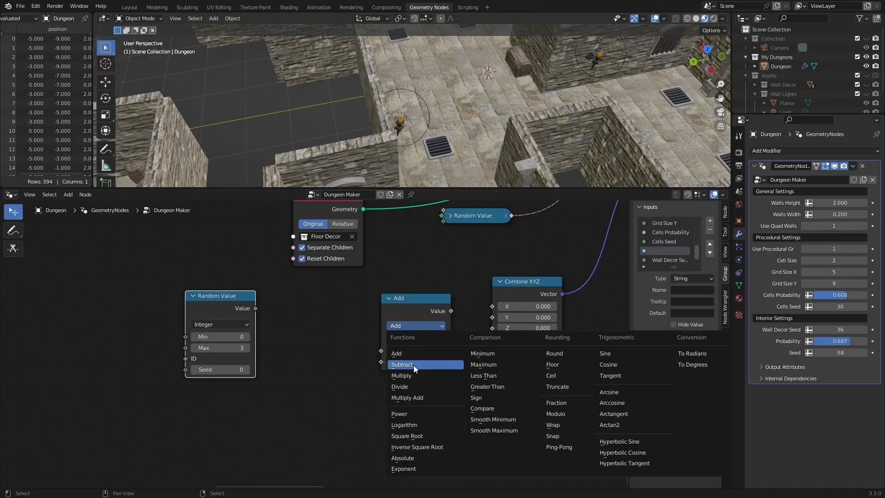
left_click(401, 375)
left_click_drag(411, 315, 329, 308)
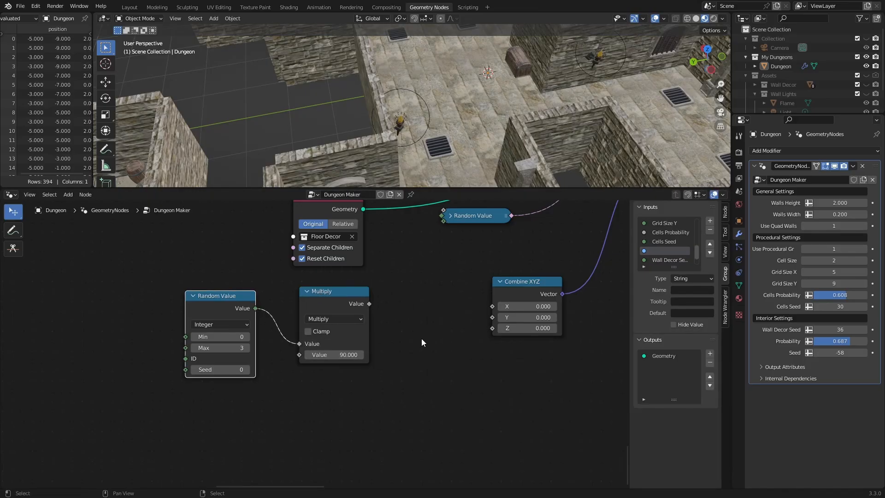
- Duplicate the Multiply node, set it to To Radians, and link it between Multiply and the Z input of Combine XYZ
key("shift+d")
left_click(425, 291)
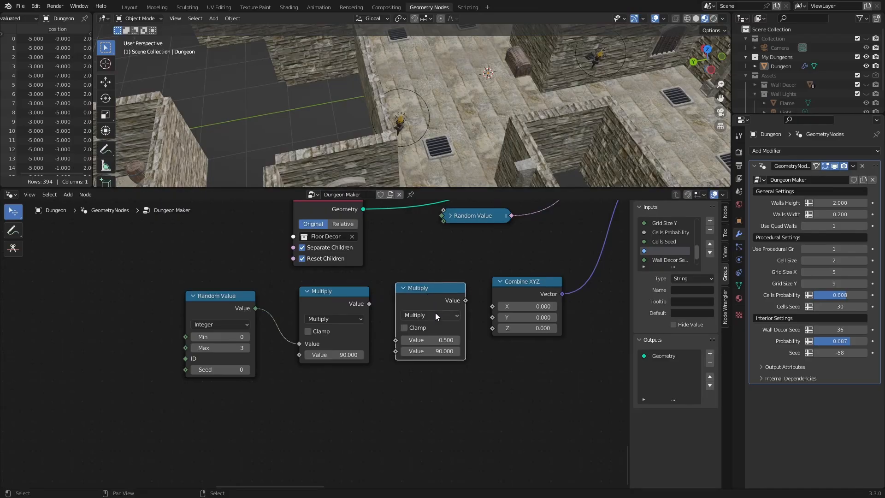
left_click(435, 315)
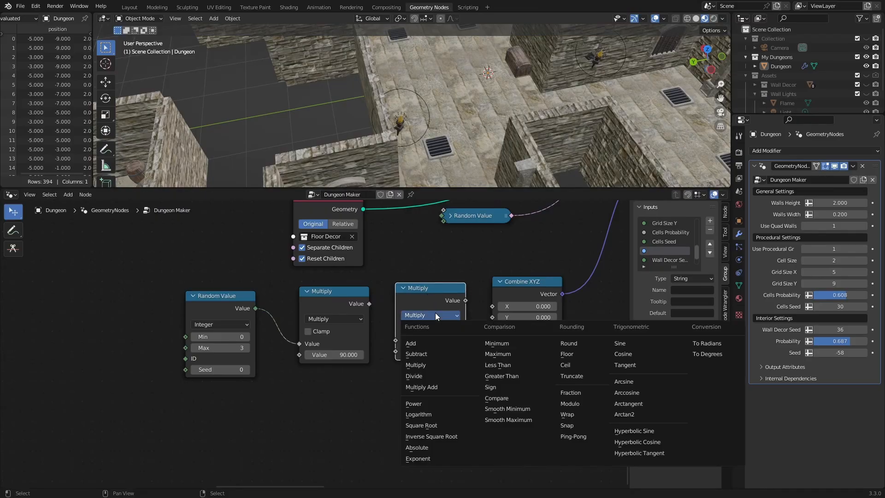
left_click(716, 343)
left_click_drag(395, 340, 397, 340)
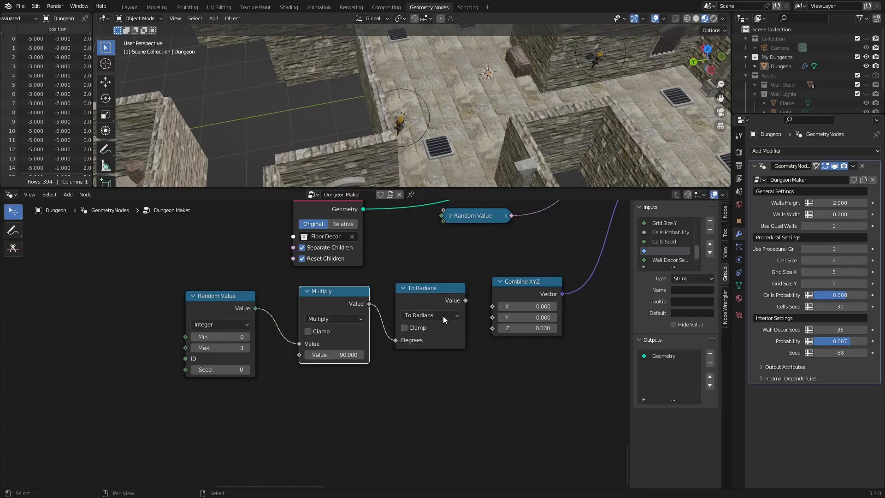
left_click_drag(466, 300, 493, 328)
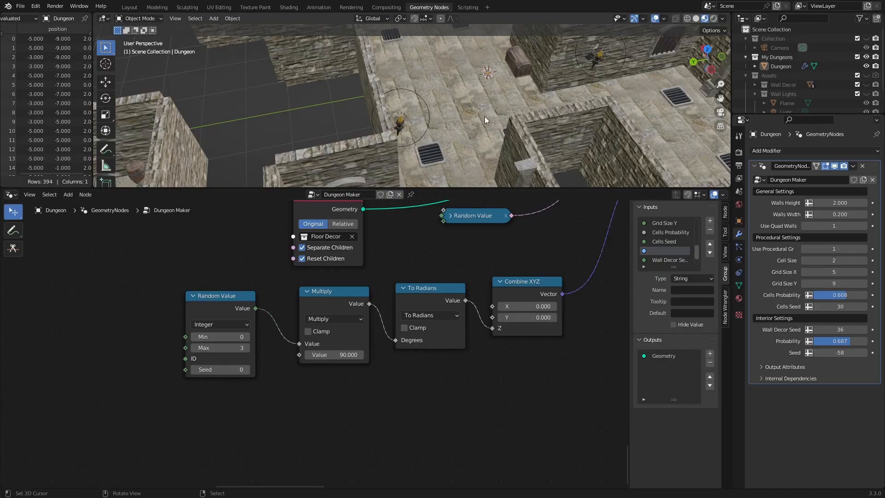
- Adjust the integer Random Value's seed to vary the floor decor rotations
middle_click_drag(490, 118, 529, 121)
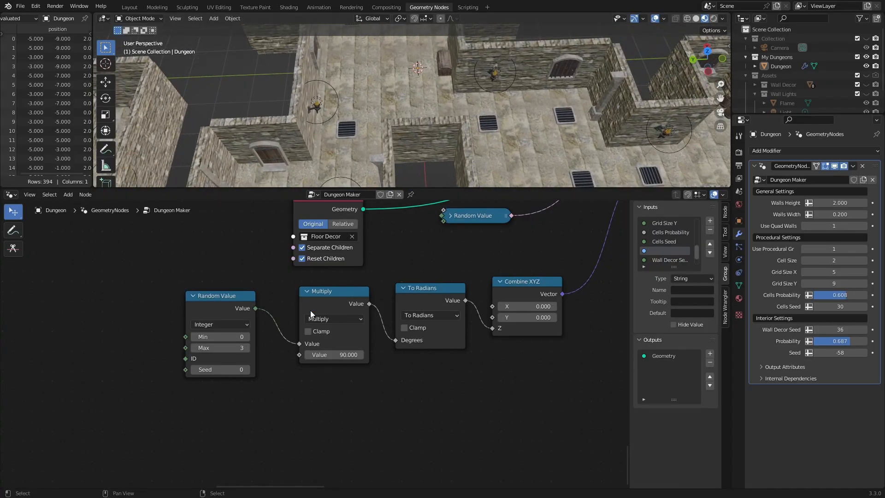
left_click_drag(217, 369, 288, 369)
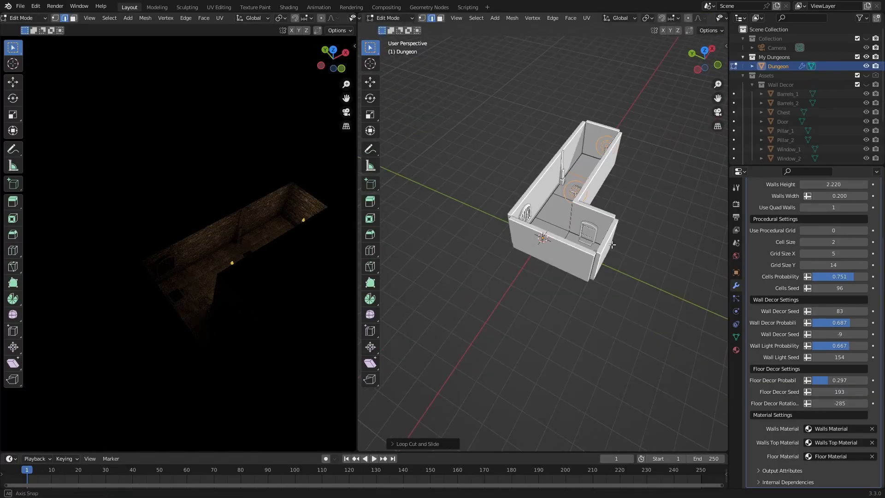
middle_click_drag(612, 244, 696, 235)
right_click(468, 190)
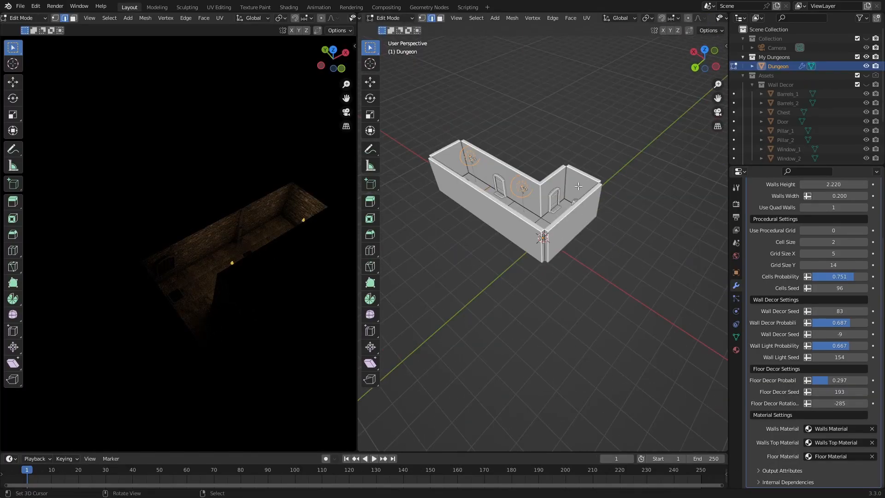
- Extrude a floor edge of the dungeon along Y, then extrude a side edge of the new section 4 m along negative X
key("e")
key("y")
left_click(442, 239)
right_click(451, 256)
key("e")
key("x")
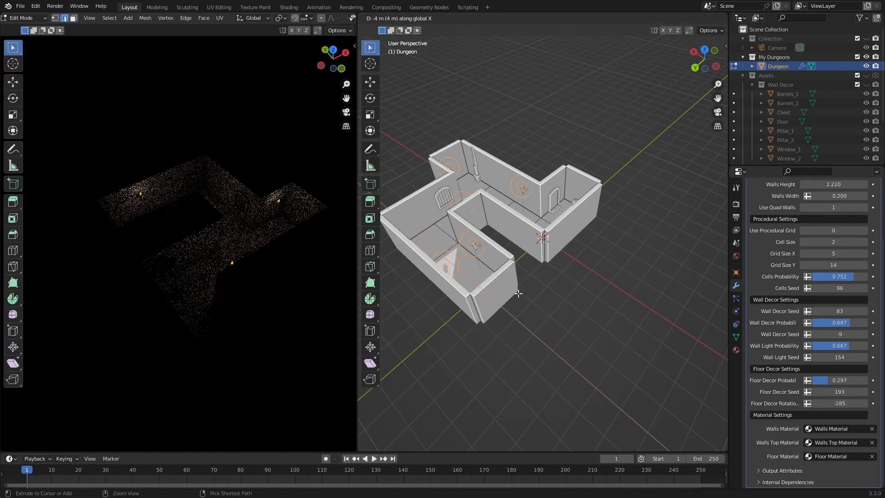
left_click(502, 294)
middle_click_drag(502, 295, 589, 300, "shift")
- Add a small room to the new section by extruding its outer edge along Y, then widen the layout with an extrusion along X
right_click(545, 293)
key("e")
key("y")
left_click(486, 334)
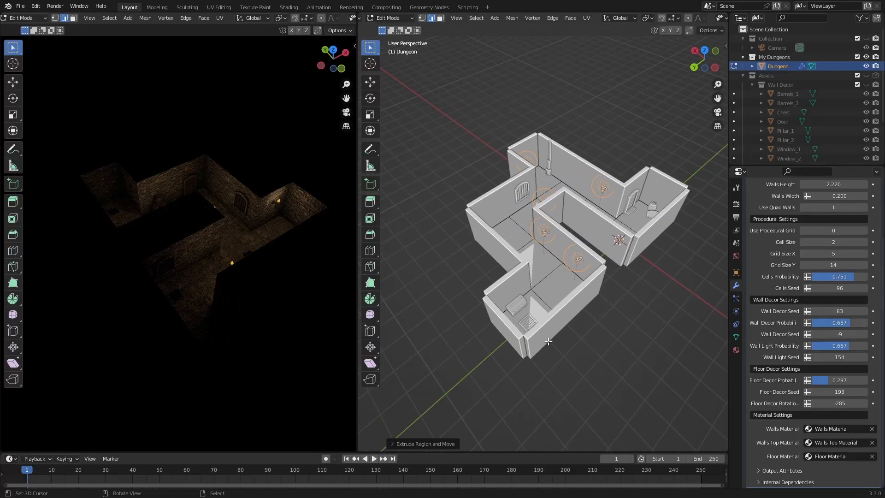
right_click(580, 333)
key("e")
key("x")
left_click(620, 366)
- Extend the dungeon with a corridor of two consecutive edge extrusions along X, and branch it with another extrusion along Y
middle_click_drag(475, 308, 559, 363)
right_click(631, 313)
key("e")
key("x")
left_click(592, 345)
key("e")
key("x")
left_click(539, 355)
right_click(553, 362)
key("e")
key("y")
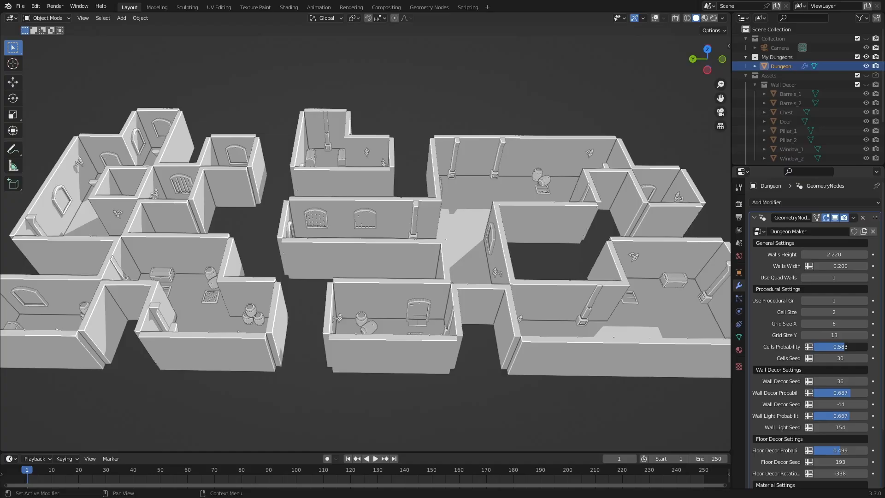
- Adjust the procedural grid's Cells Probability and set its Size X to 8 for a larger dungeon
left_click_drag(845, 347, 881, 358)
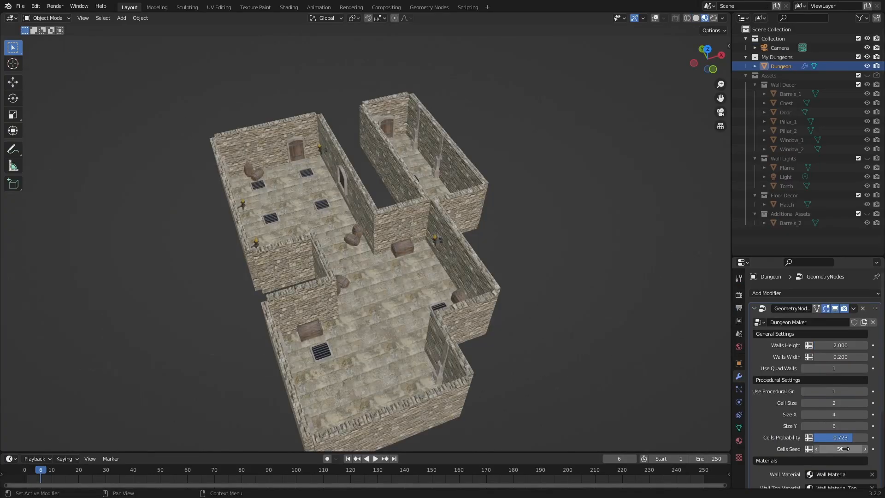
middle_click_drag(405, 267, 474, 241)
left_click_drag(837, 414, 856, 415)
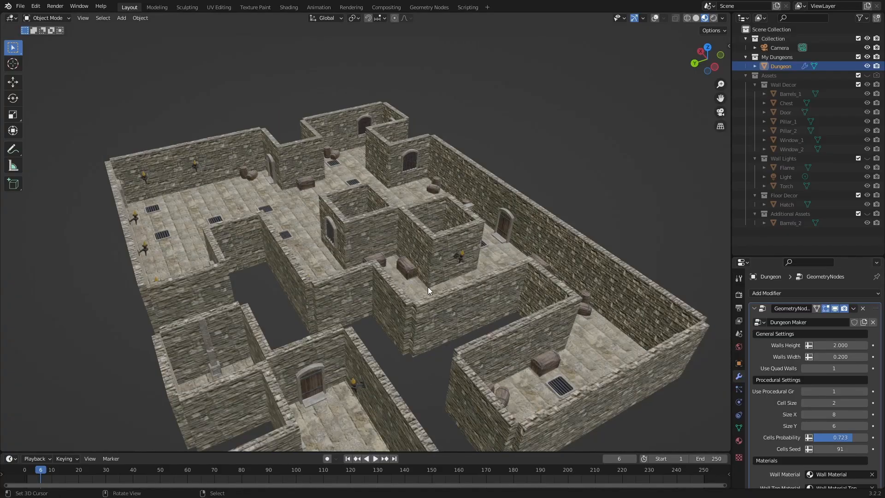
- Change the Floor Decor Seed to vary where the hatches are scattered on the dungeon floor
middle_click_drag(427, 287, 465, 295)
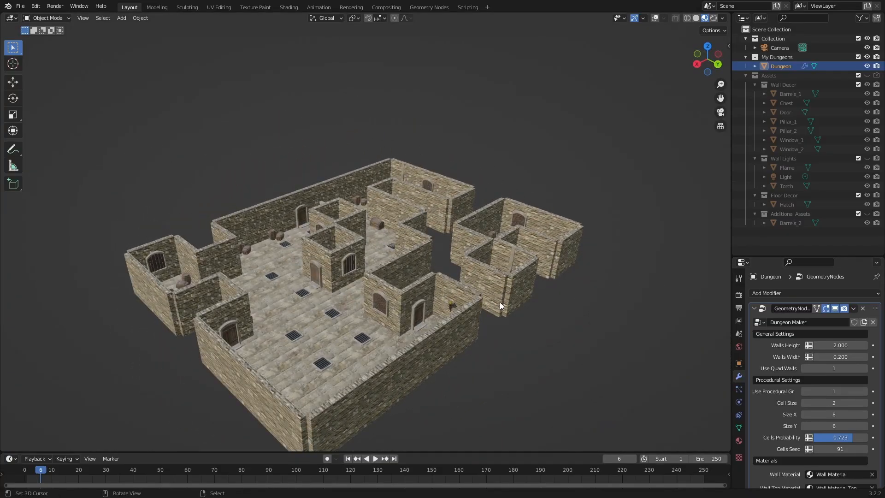
scroll(770, 446, "down", 6)
left_click_drag(829, 456, 834, 455)
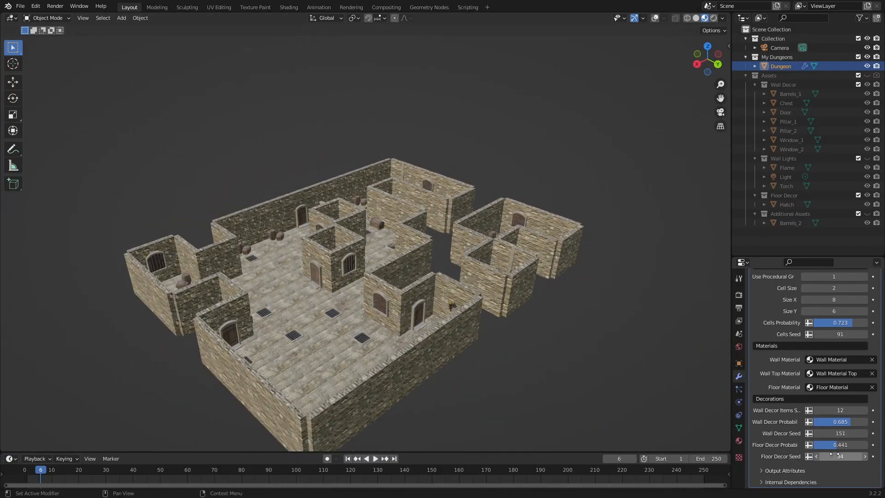